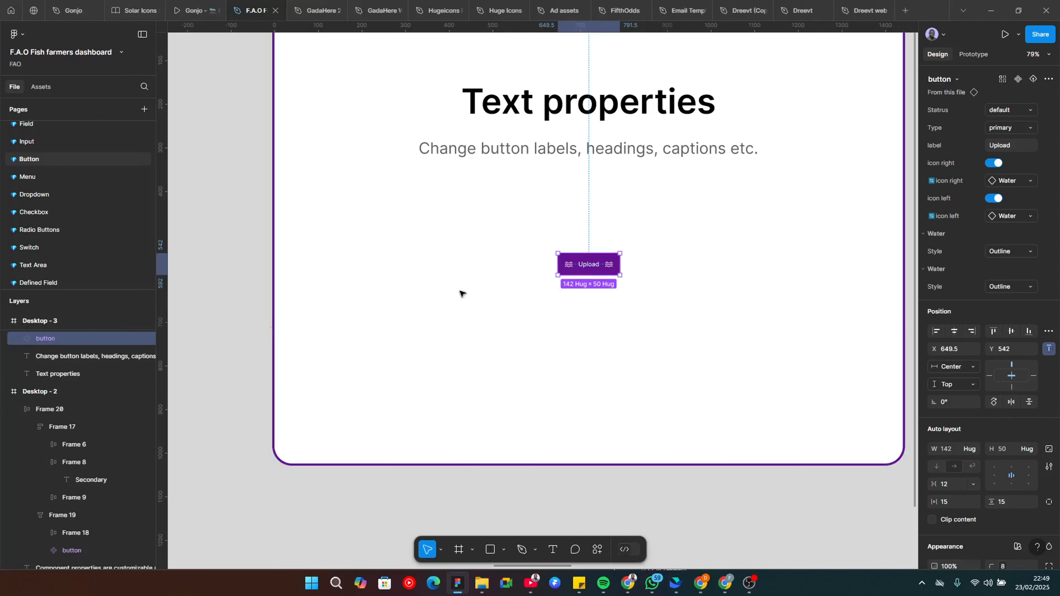
left_click(433, 500)
scroll(641, 291, "up", 3)
scroll(558, 348, "right", 3)
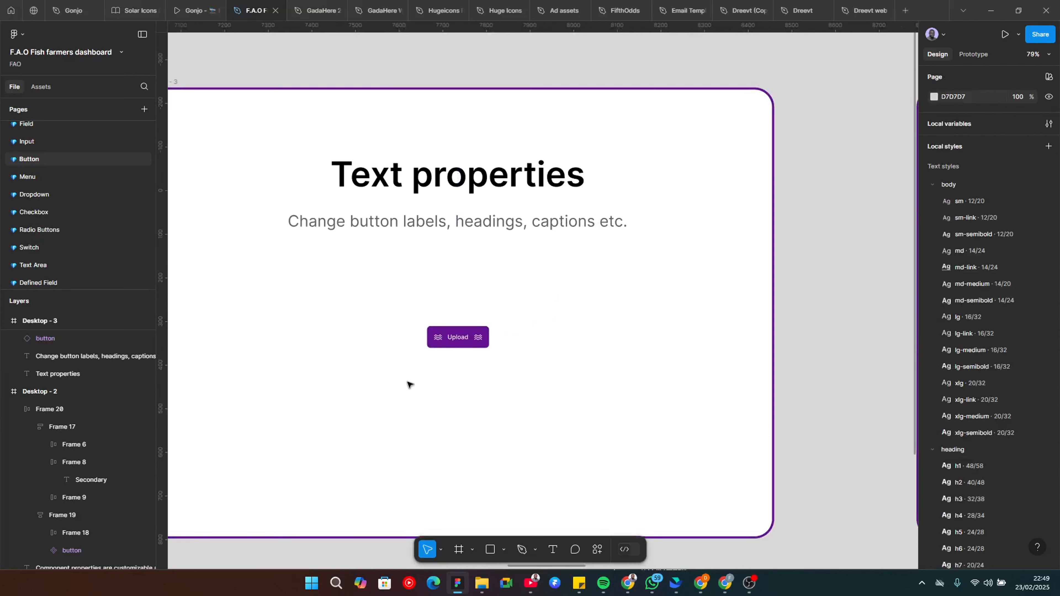
scroll(528, 346, "right", 2)
scroll(527, 347, "down", 1)
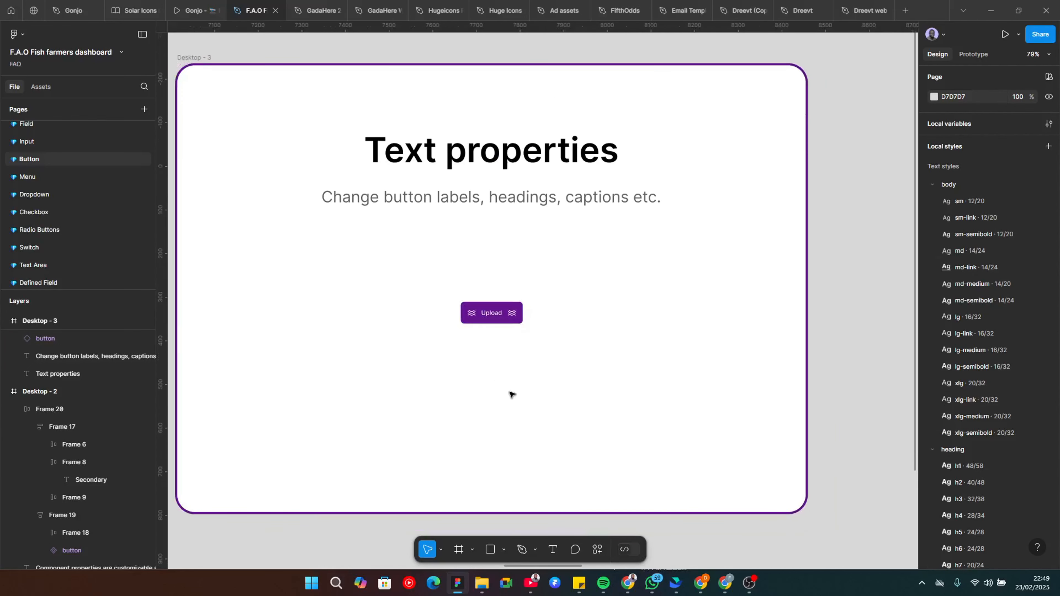
left_click(489, 317)
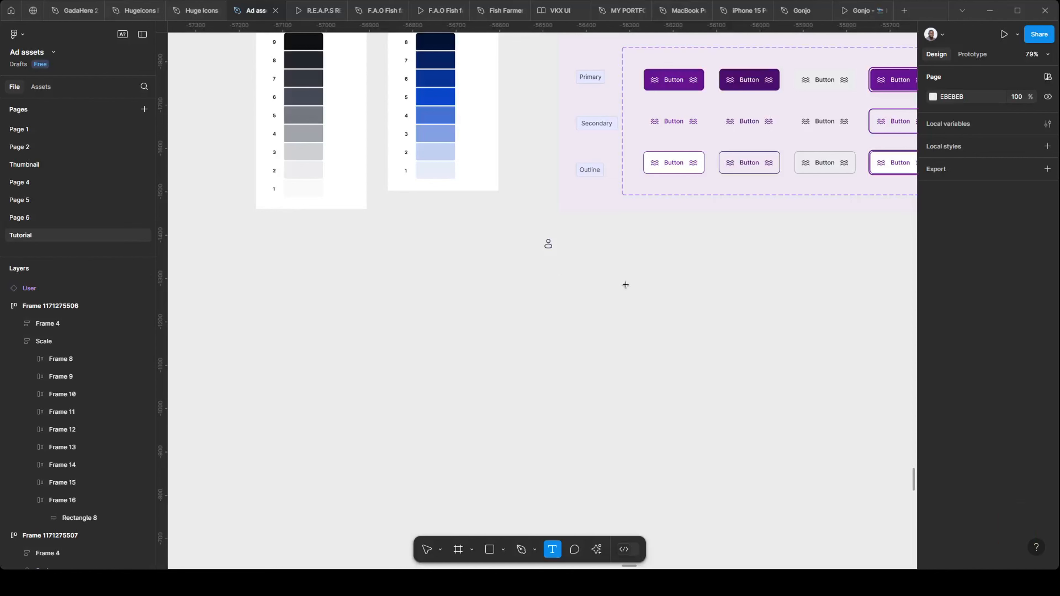
Add a text layer reading "Button text" in the empty canvas area below the button component set.
key("t")
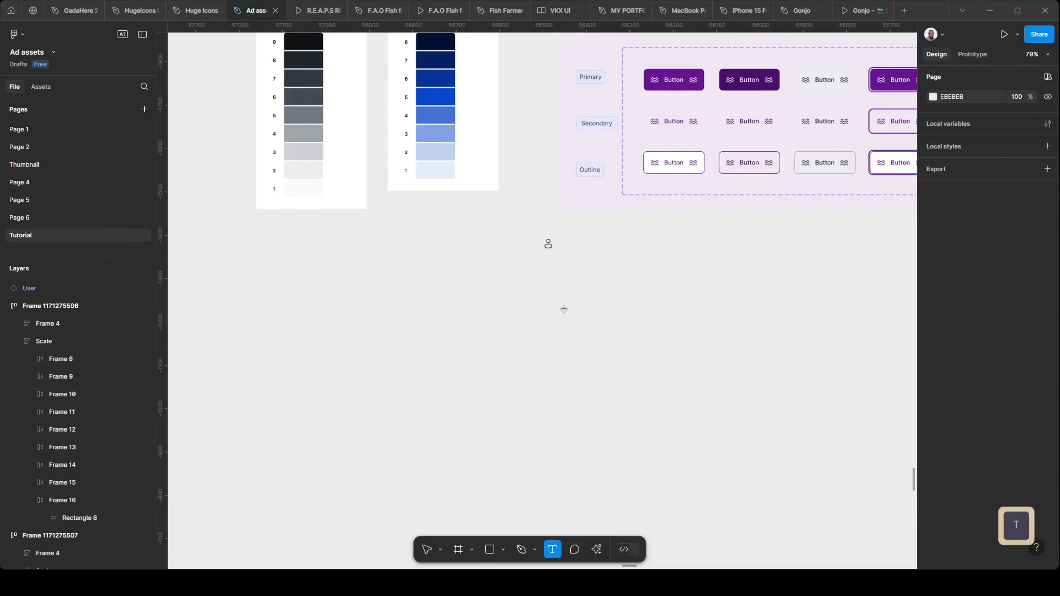
left_click(612, 325)
type("B")
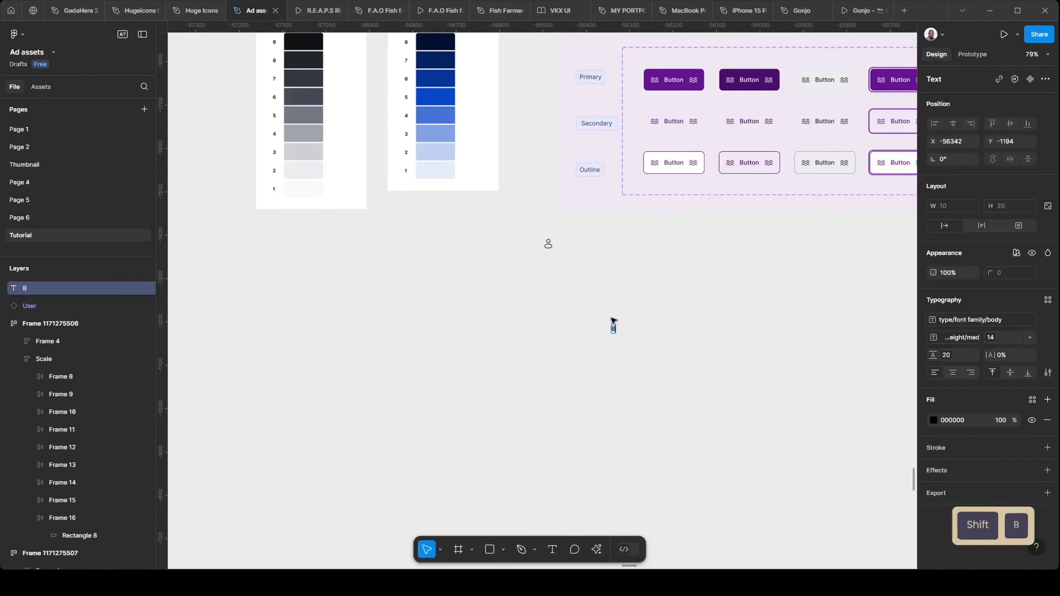
type("utton text")
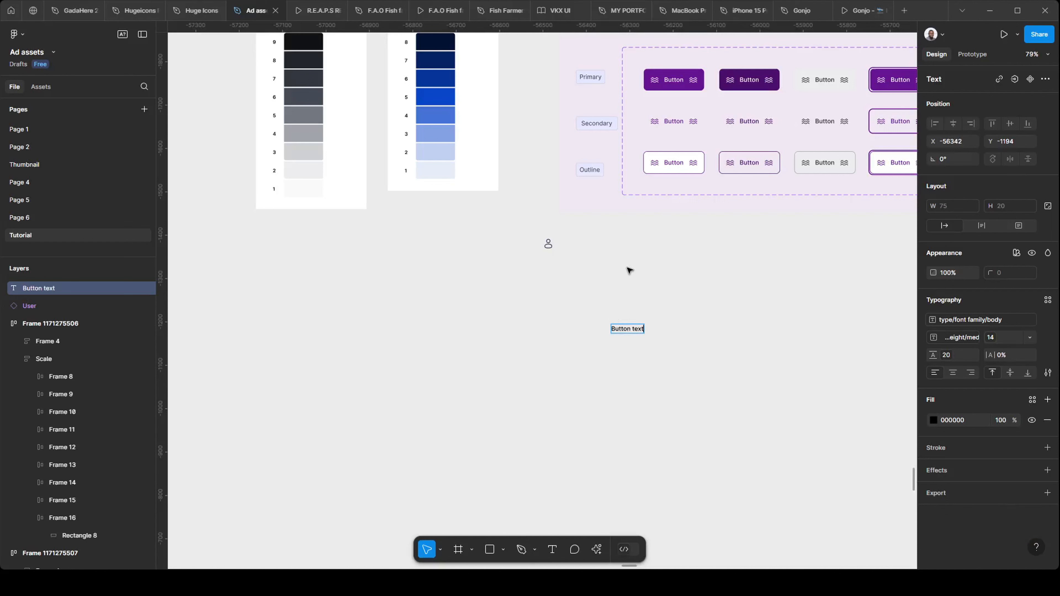
key("Escape")
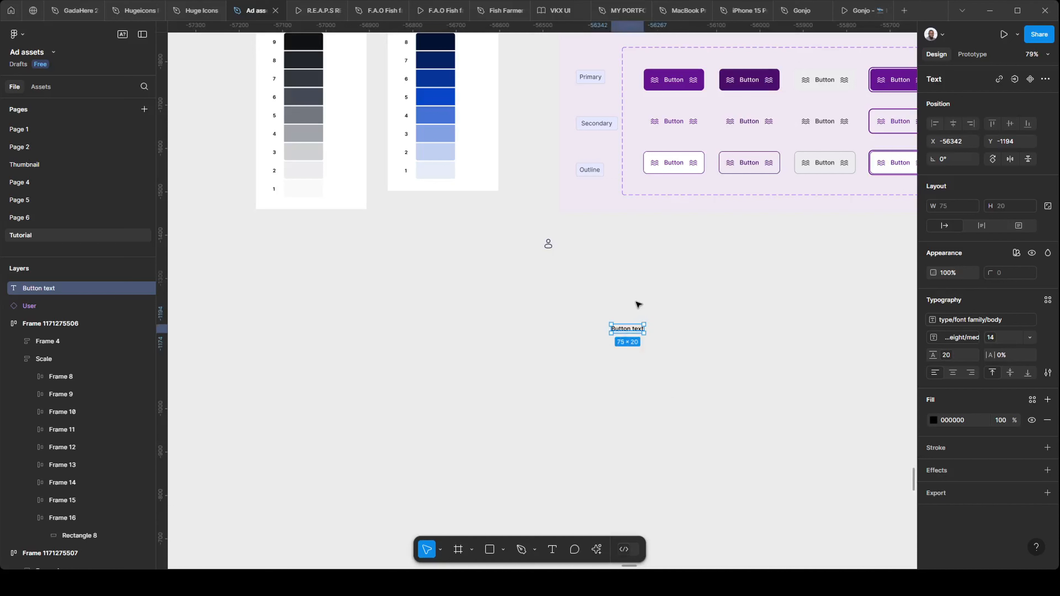
Recolor the "Button text" label by sampling shade 5 (737780) from the gray color scale.
left_click(933, 420)
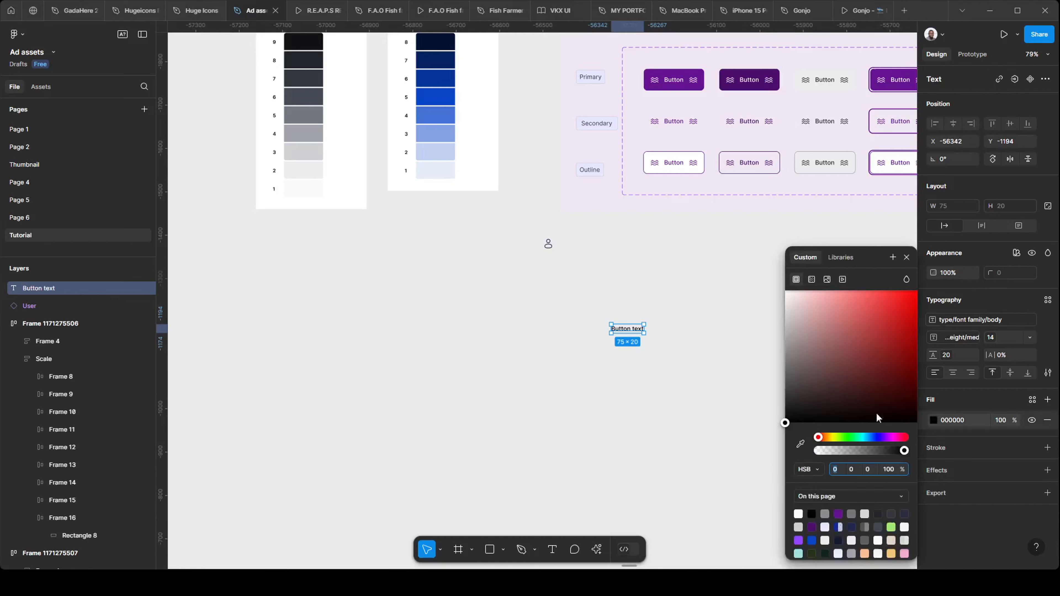
left_click(800, 443)
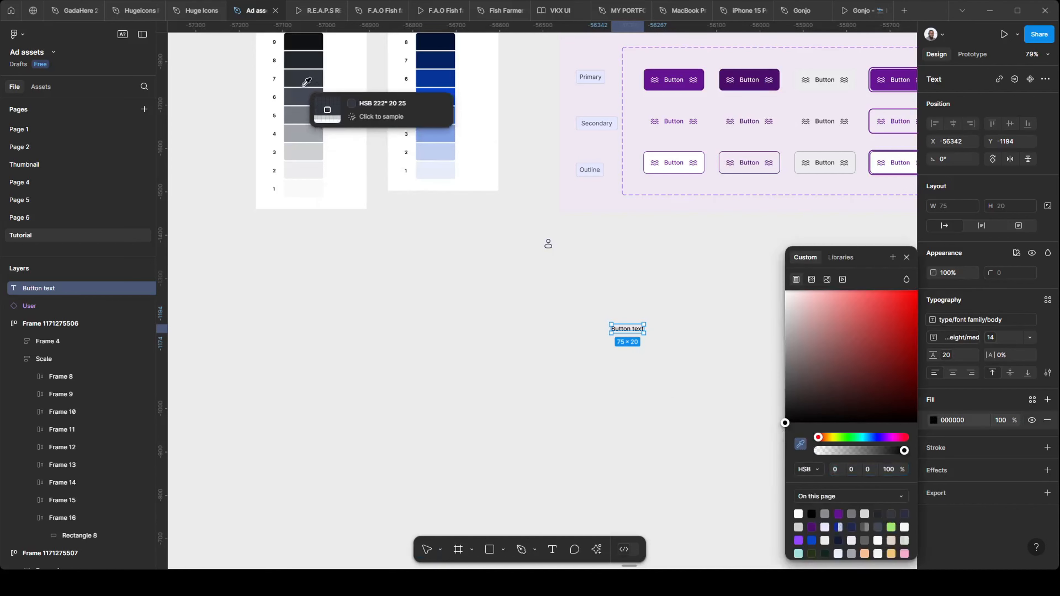
left_click(295, 118)
left_click(452, 313)
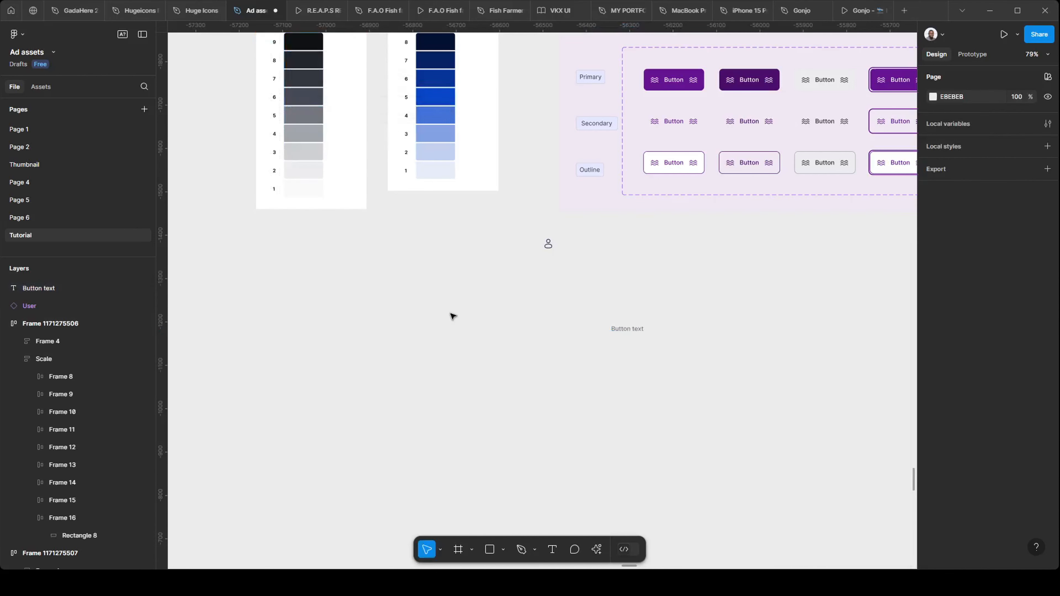
Place the User icon on one side of the "Button text" label and a duplicate of it on the other side.
left_click_drag(477, 311, 213, 219)
scroll(233, 217, "up", 3)
scroll(534, 272, "down", 2)
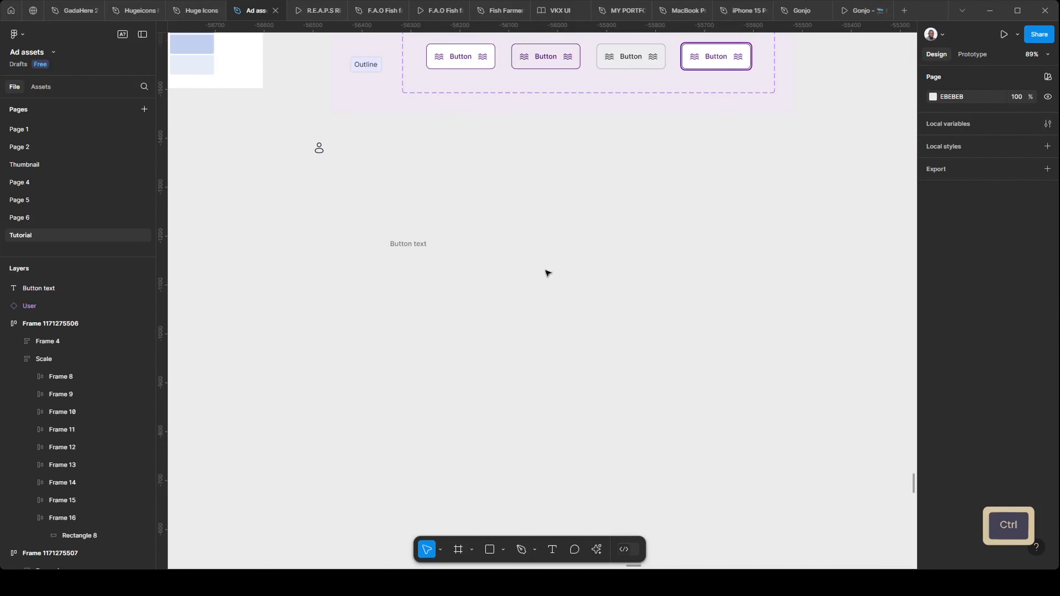
left_click_drag(393, 235, 502, 325)
left_click(503, 328)
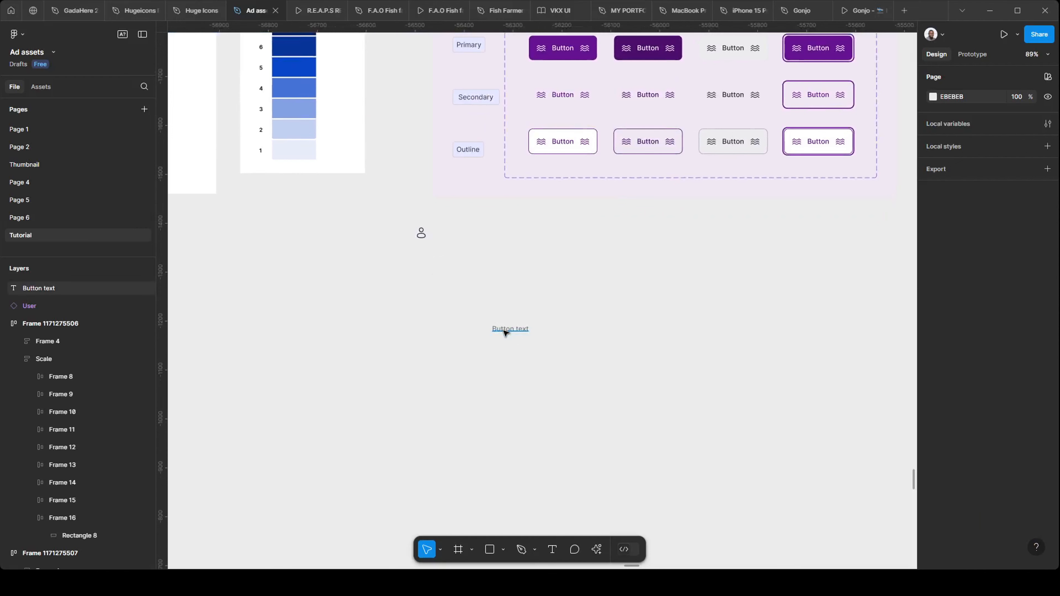
scroll(498, 319, "up", 2)
scroll(497, 313, "down", 3)
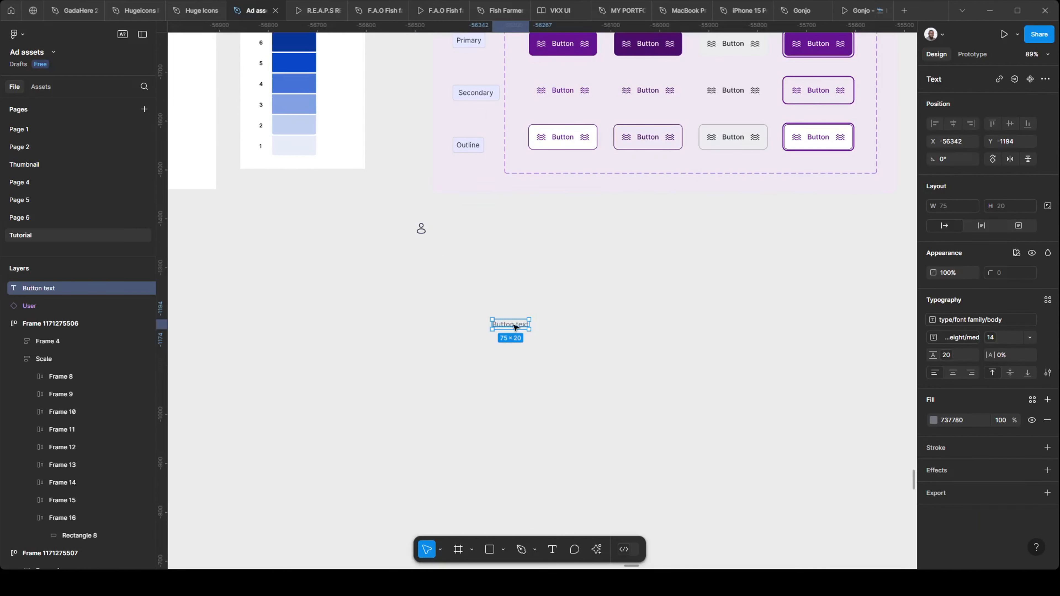
scroll(515, 327, "up", 1)
scroll(569, 251, "down", 2)
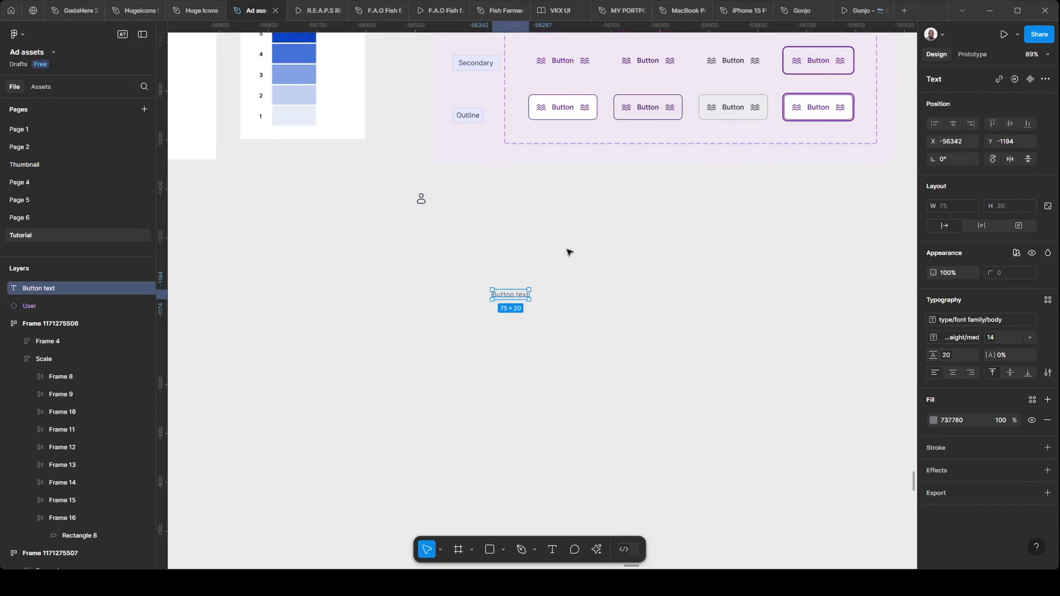
scroll(545, 267, "down", 1)
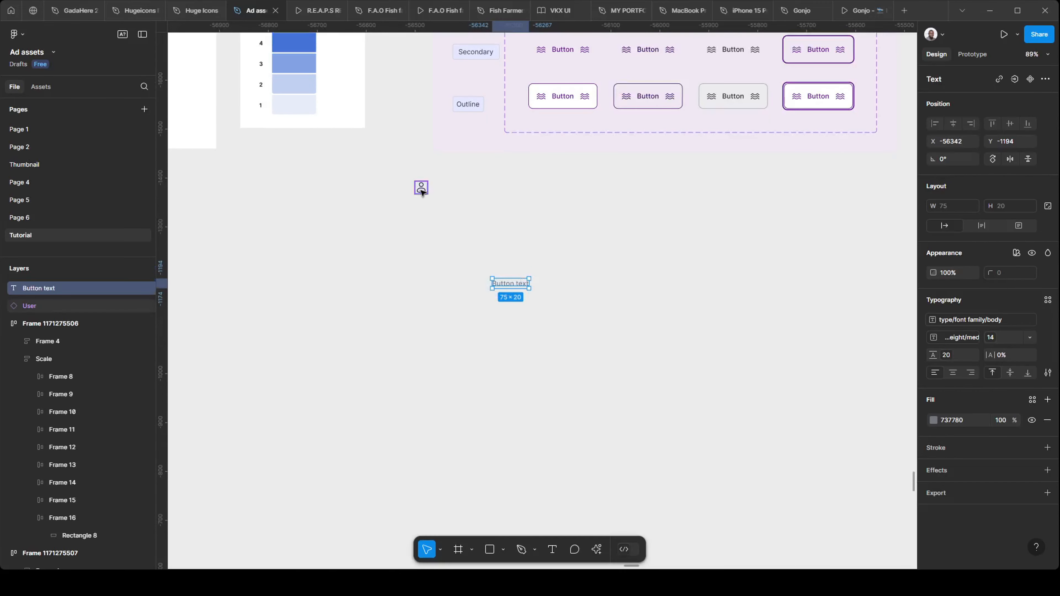
left_click_drag(421, 190, 543, 288)
key("alt")
key("shift")
Wrap both User icons and the "Button text" label in a horizontal auto layout frame and center-align its contents.
left_click(463, 282)
left_click_drag(460, 270, 605, 321)
key("shift+a")
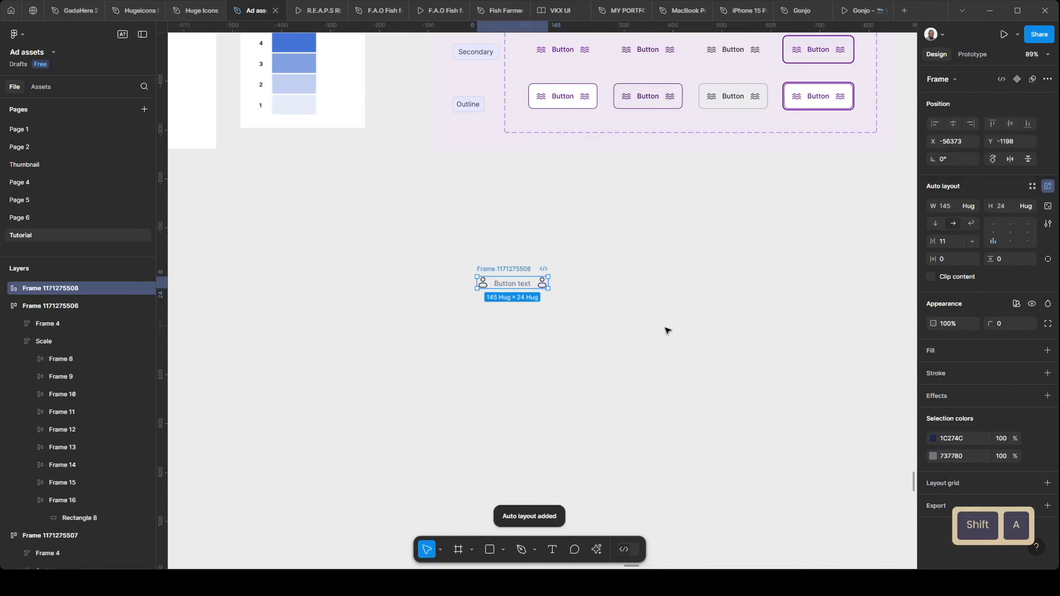
scroll(509, 285, "up", 5)
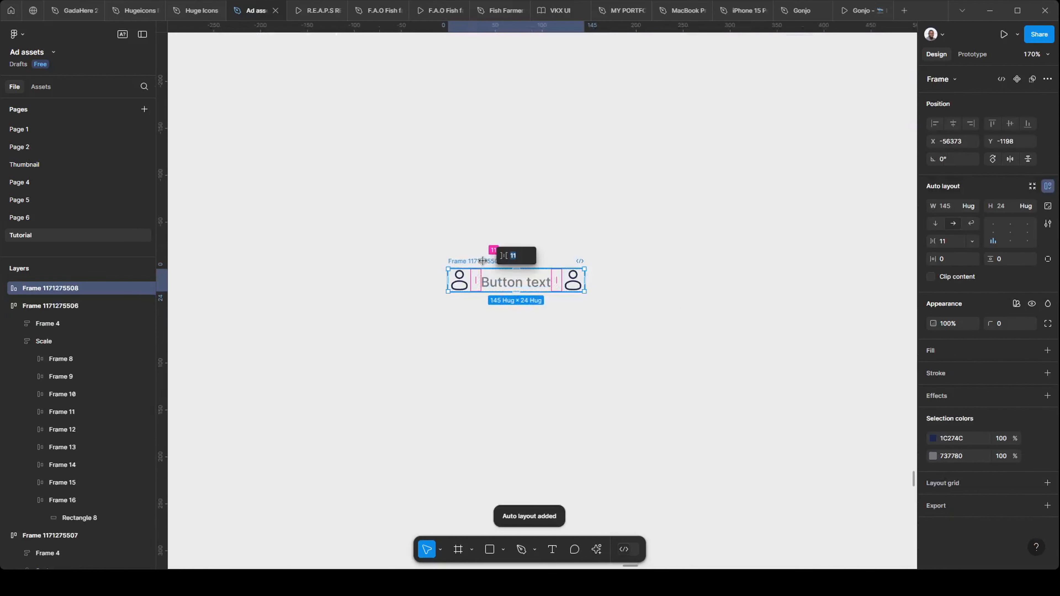
left_click(470, 236)
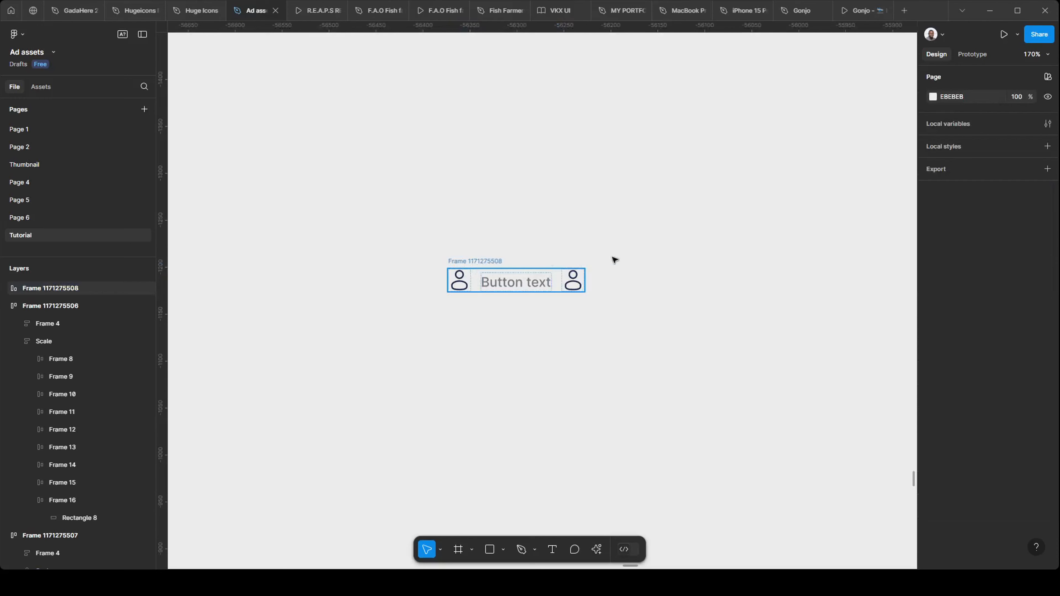
left_click(557, 275)
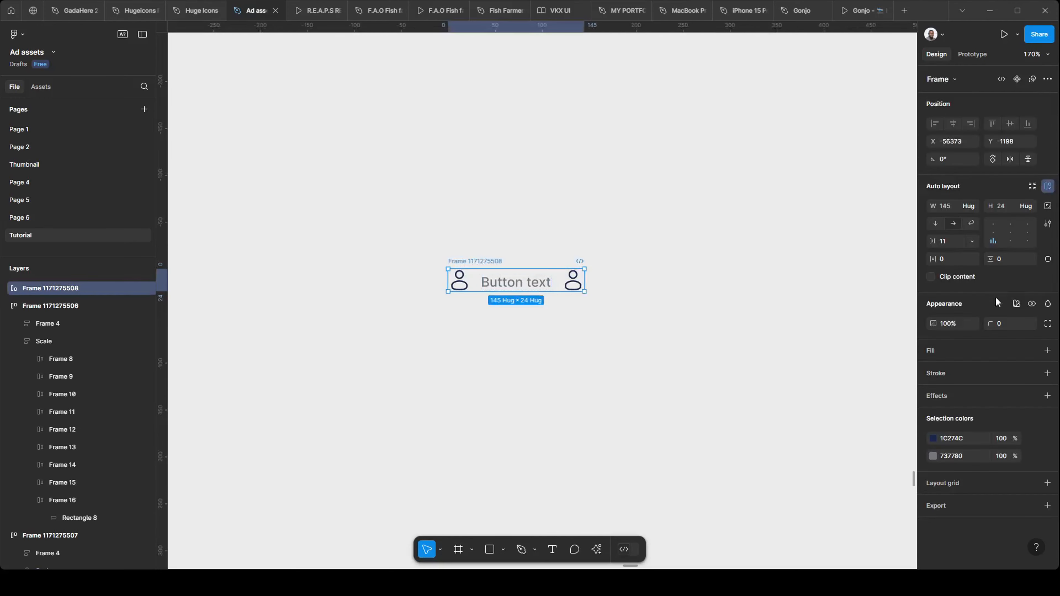
left_click(1009, 233)
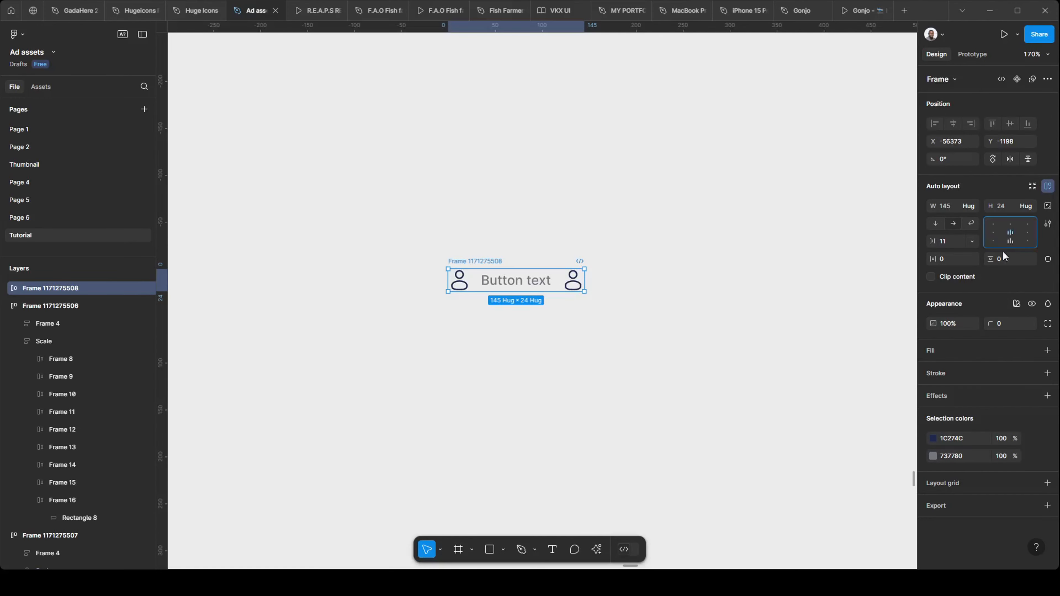
Set the auto layout frame's horizontal padding to 15.
left_click(951, 263)
type("15")
key("Return")
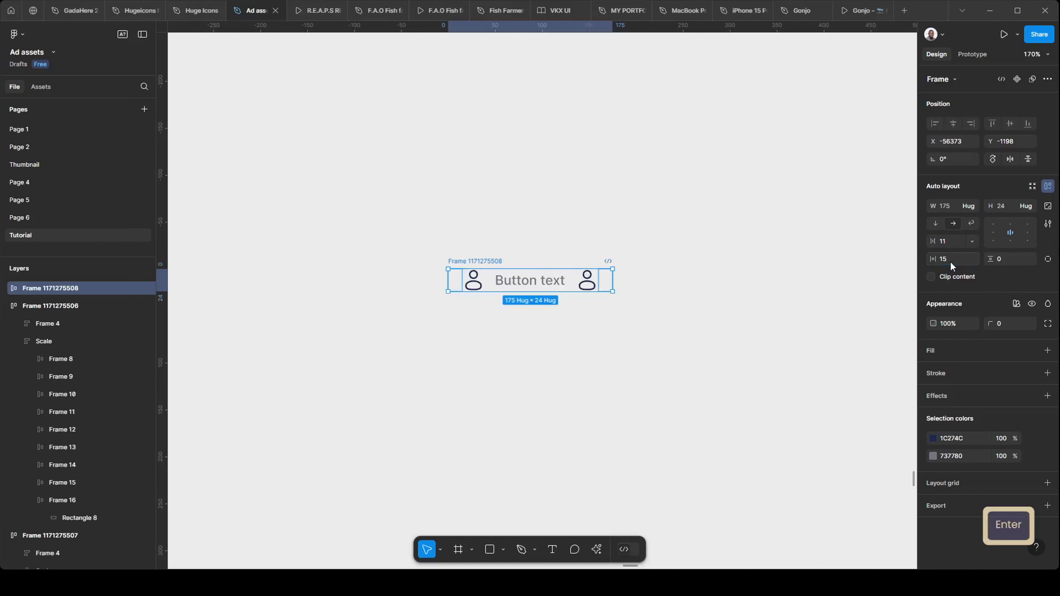
Set the auto layout frame's horizontal padding to 20 and its vertical padding to 10.
type("20")
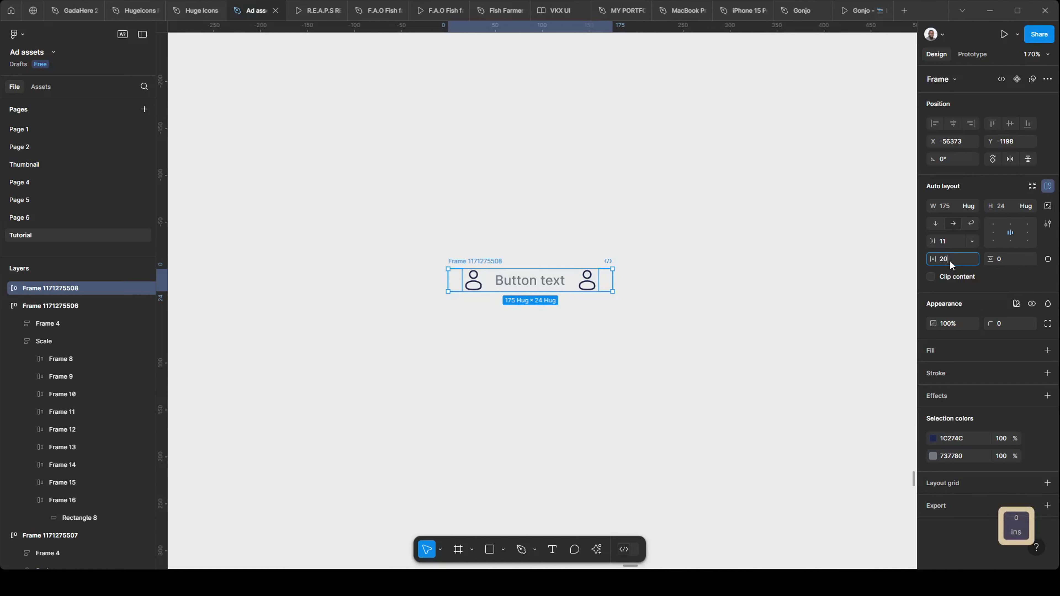
left_click(1004, 259)
type("10")
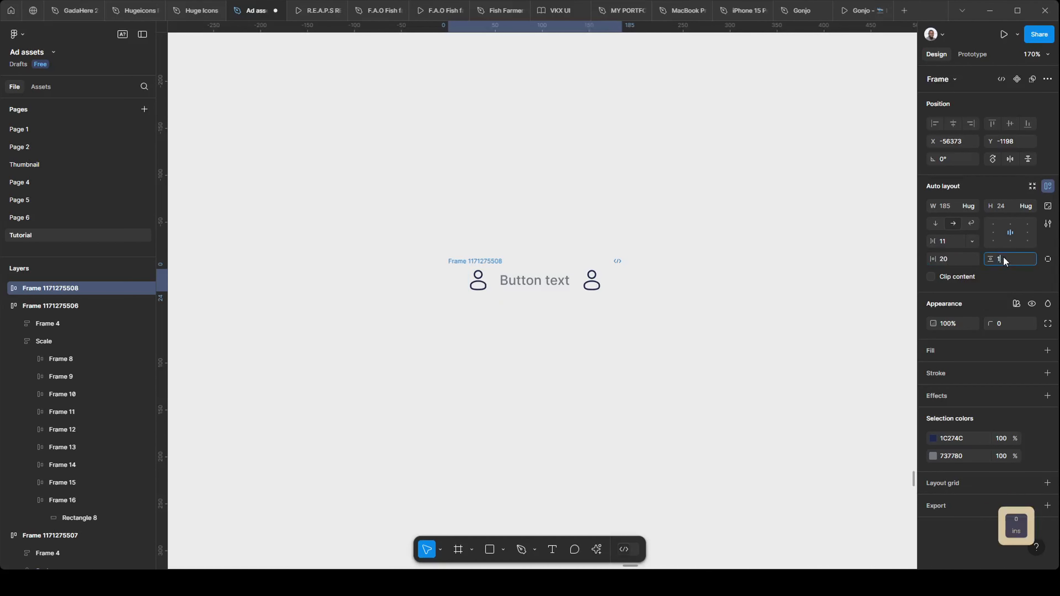
key("Return")
left_click(643, 294)
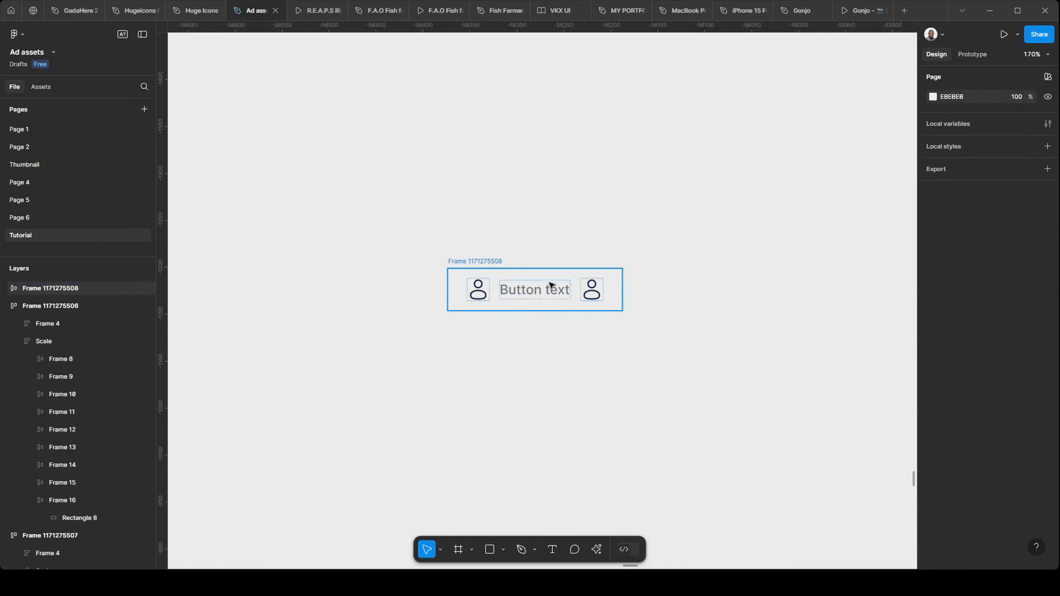
left_click(490, 262)
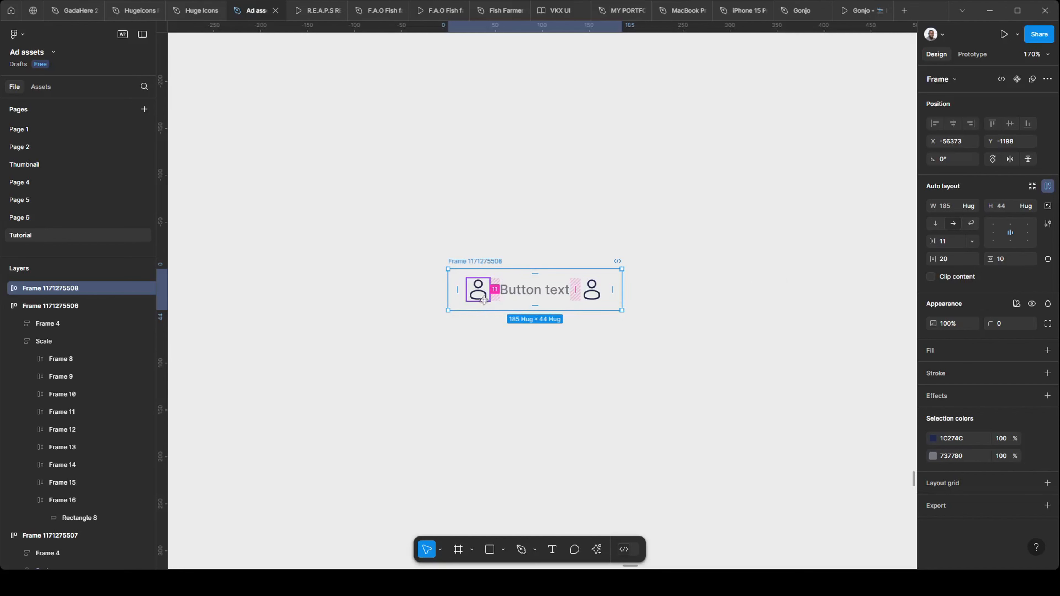
left_click(494, 290)
left_click(538, 297)
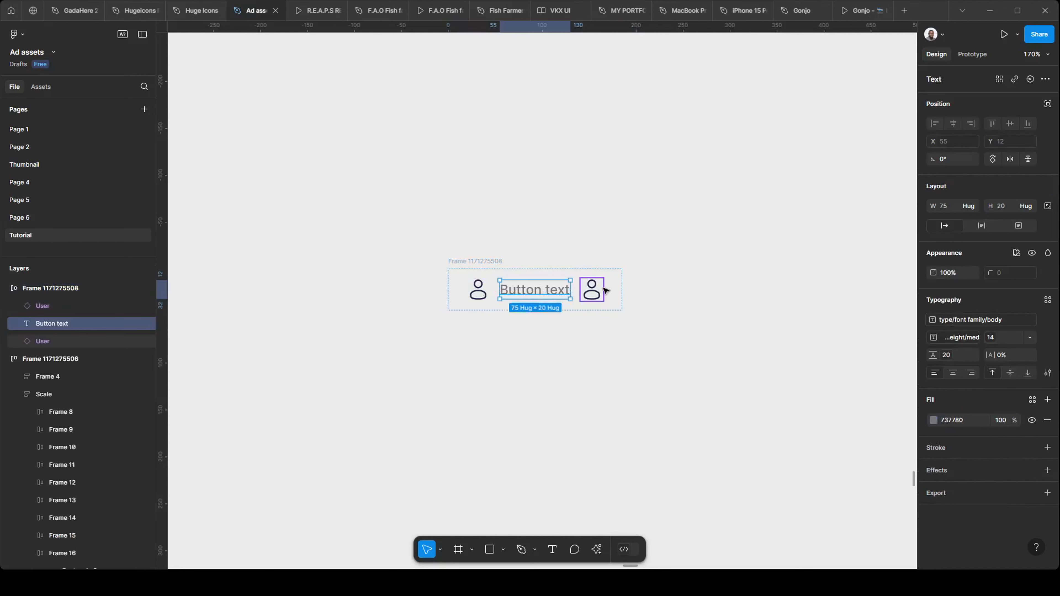
Recolor the User icon after the label by sampling shade 5 (737780) from the gray color scale.
left_click(592, 292)
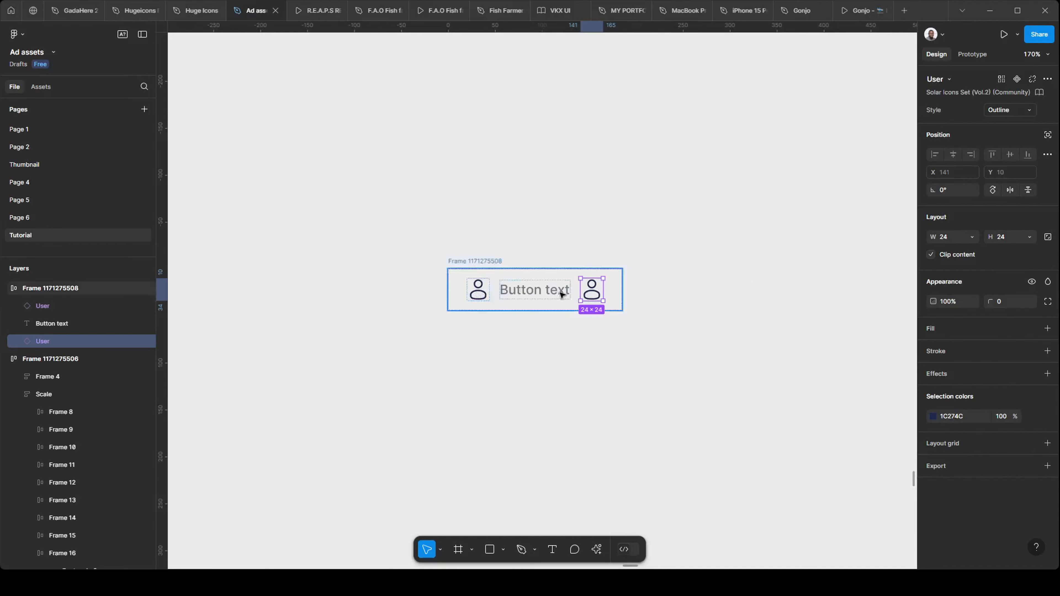
left_click(933, 417)
left_click(801, 442)
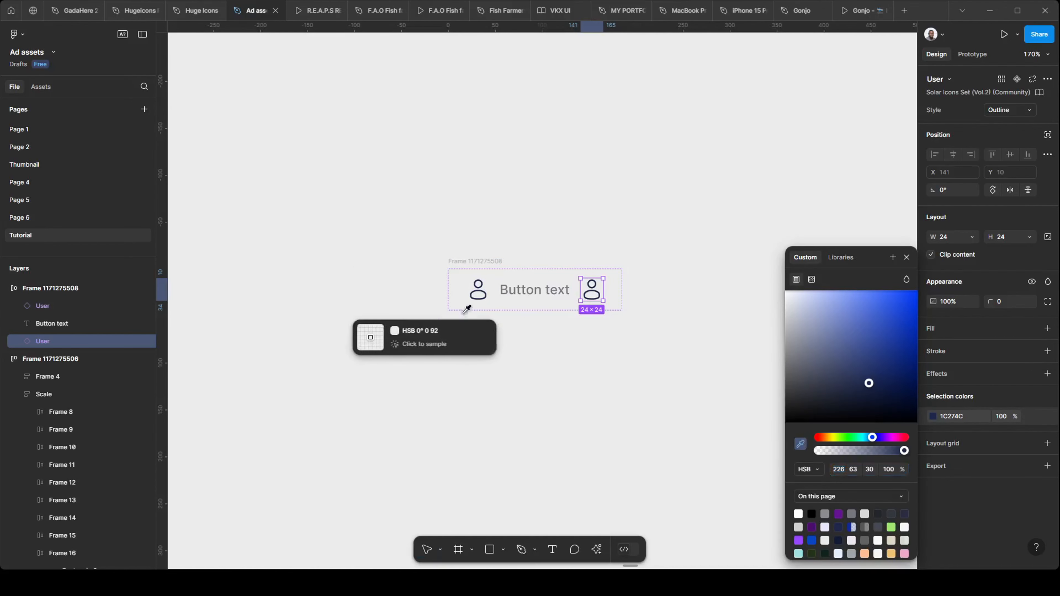
scroll(351, 311, "up", 5)
scroll(579, 238, "down", 3)
scroll(269, 220, "left", 8)
scroll(270, 220, "up", 3)
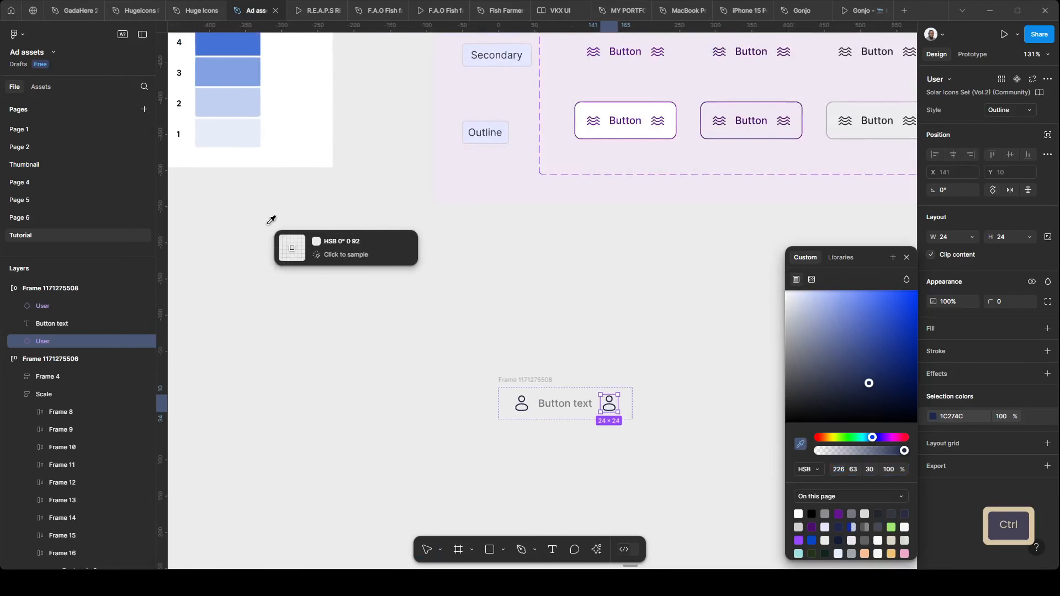
left_click(305, 134)
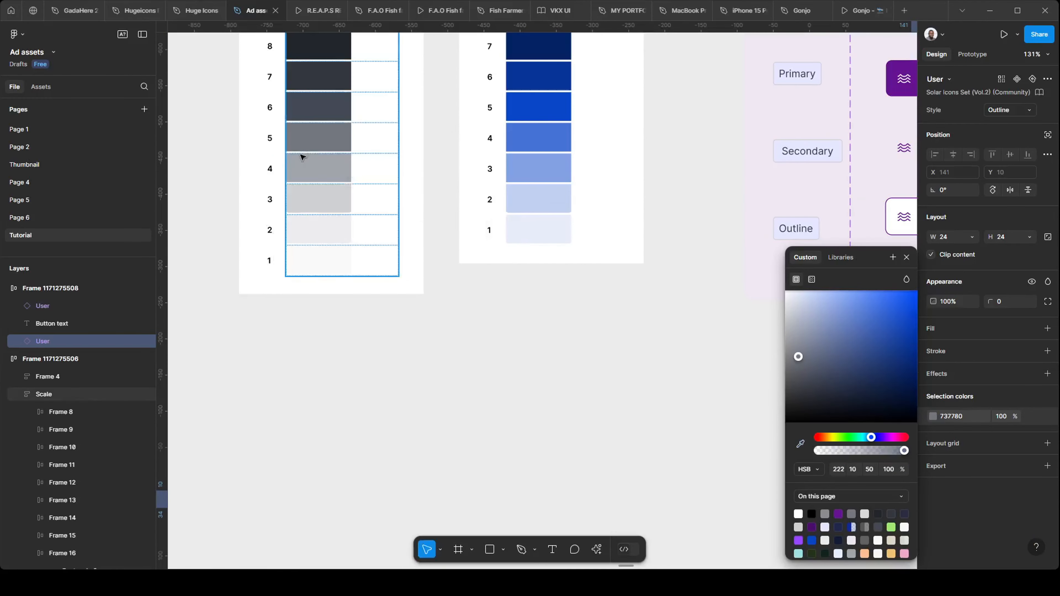
Recolor the User icon before the label to match, sampling shade 5 (737780) from the gray color scale.
scroll(260, 158, "down", 3)
scroll(630, 298, "up", 2)
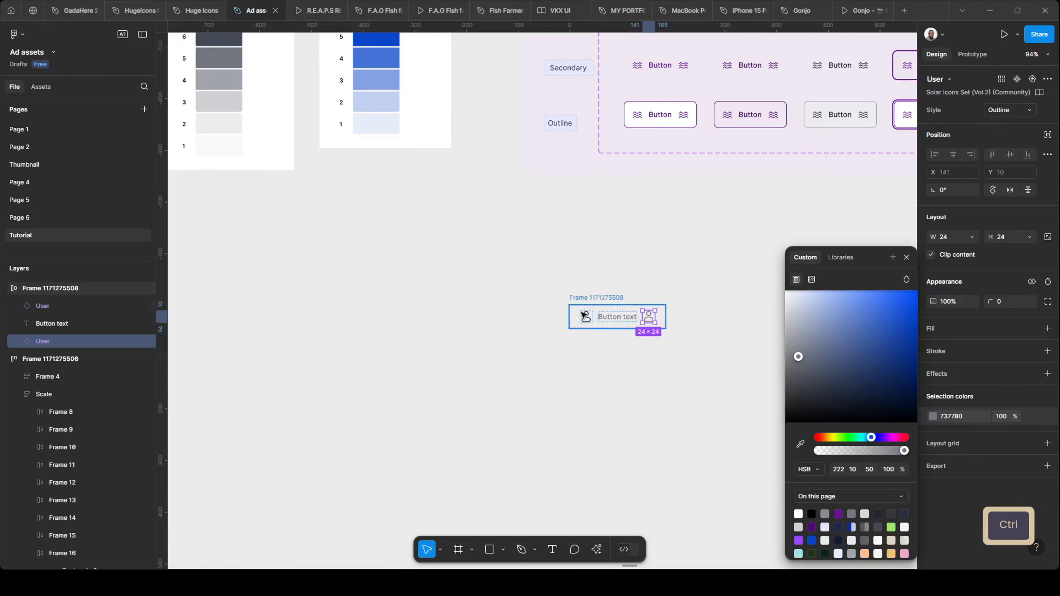
left_click(586, 317, "ctrl")
left_click(933, 417)
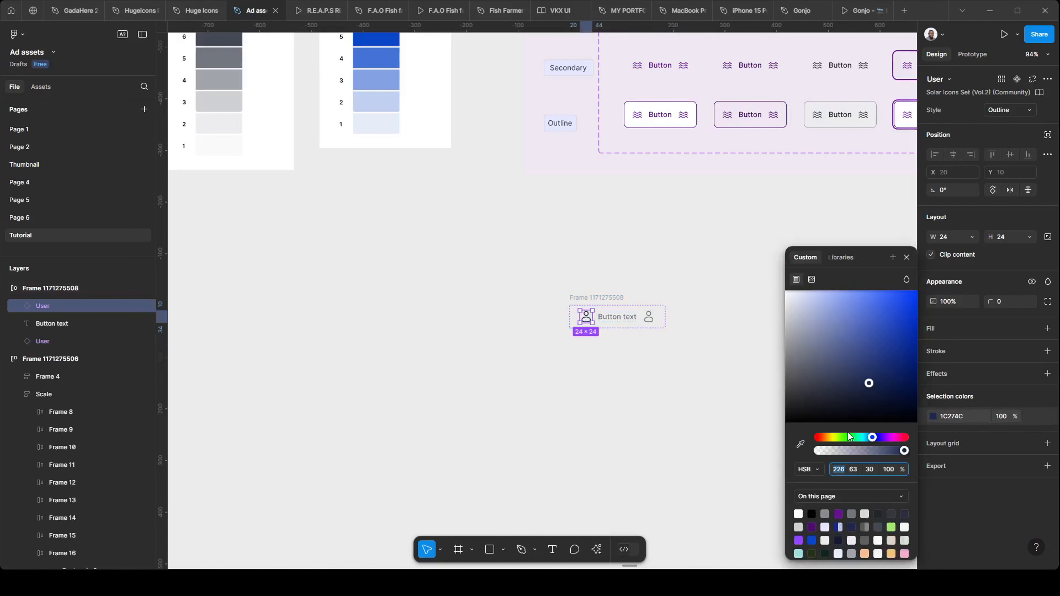
left_click(800, 443)
scroll(276, 146, "left", 3)
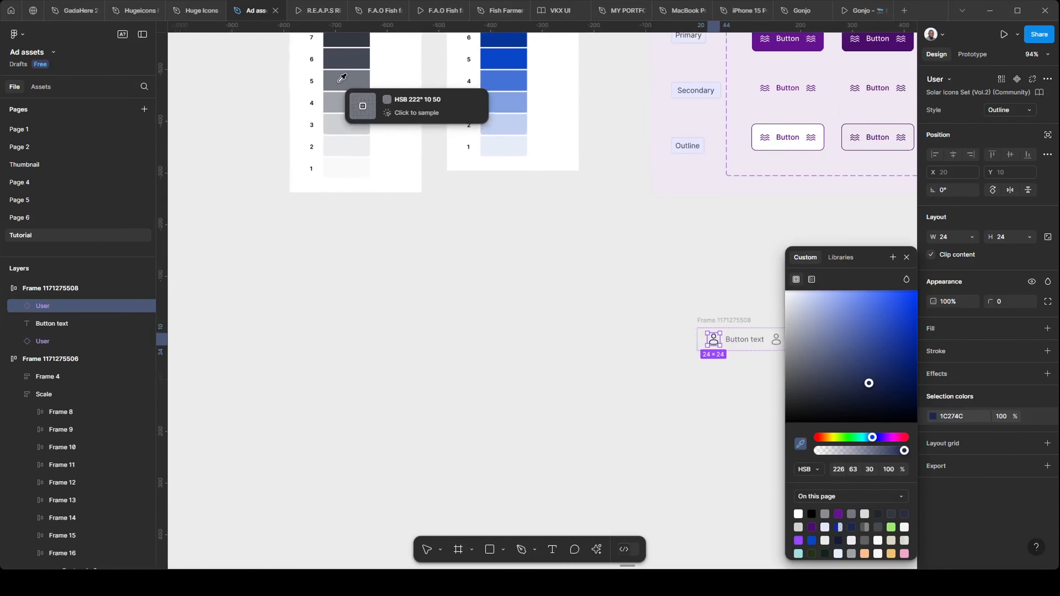
left_click(343, 79)
scroll(501, 284, "down", 3)
scroll(587, 289, "right", 4)
left_click(587, 289)
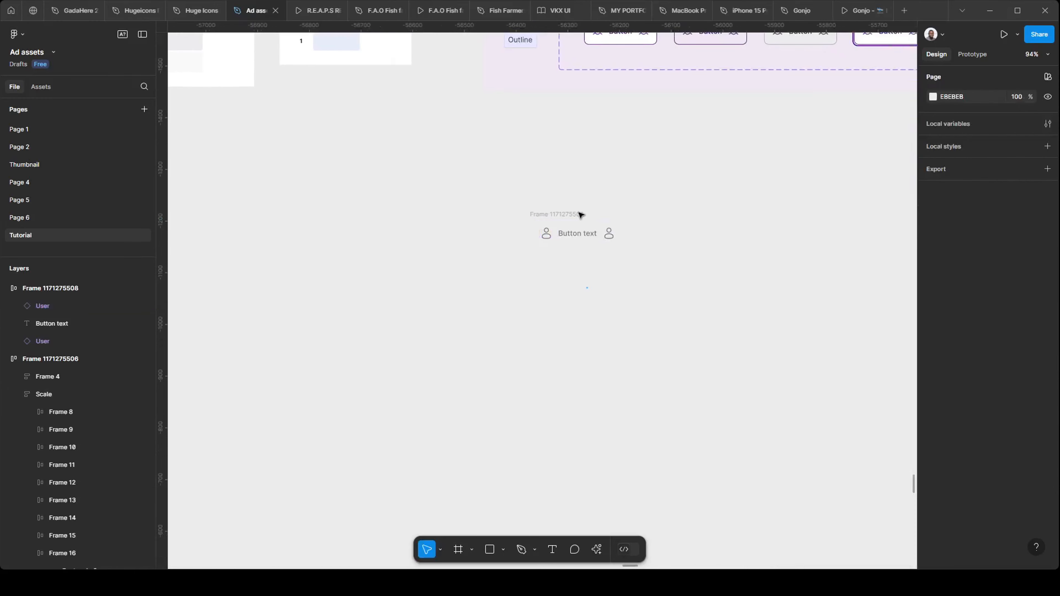
Give the auto layout frame a blue fill by sampling shade 5 (0946C8) from the blue color scale.
left_click_drag(699, 266, 568, 290)
left_click(451, 247)
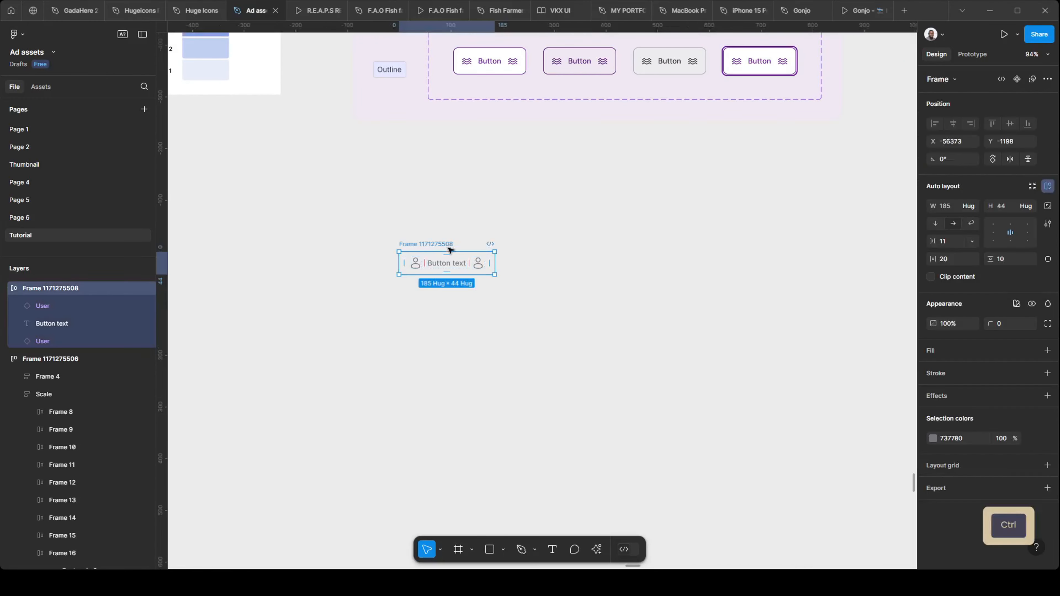
scroll(450, 248, "up", 3)
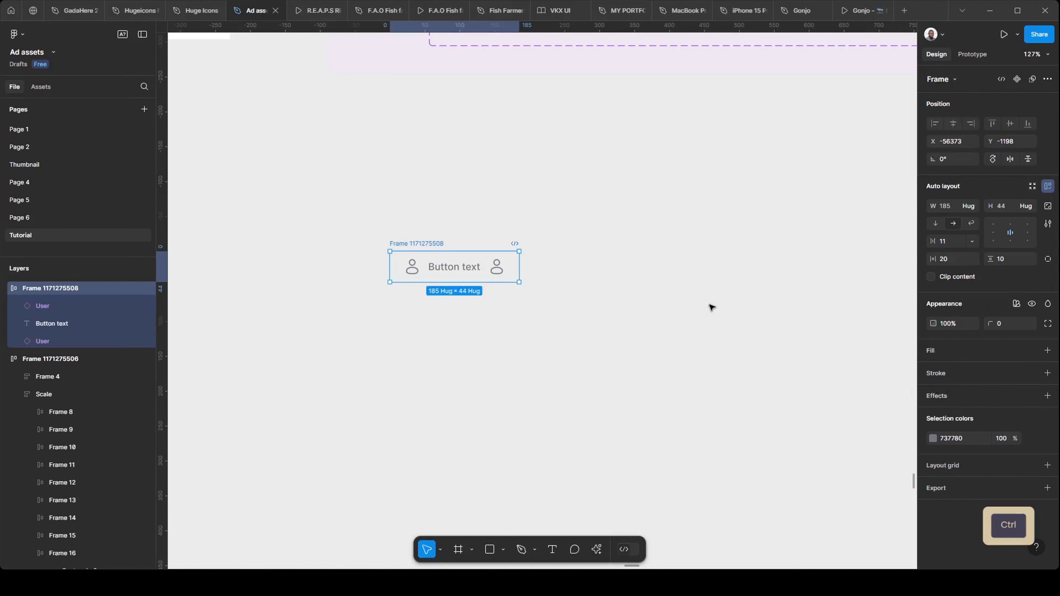
scroll(709, 307, "down", 3)
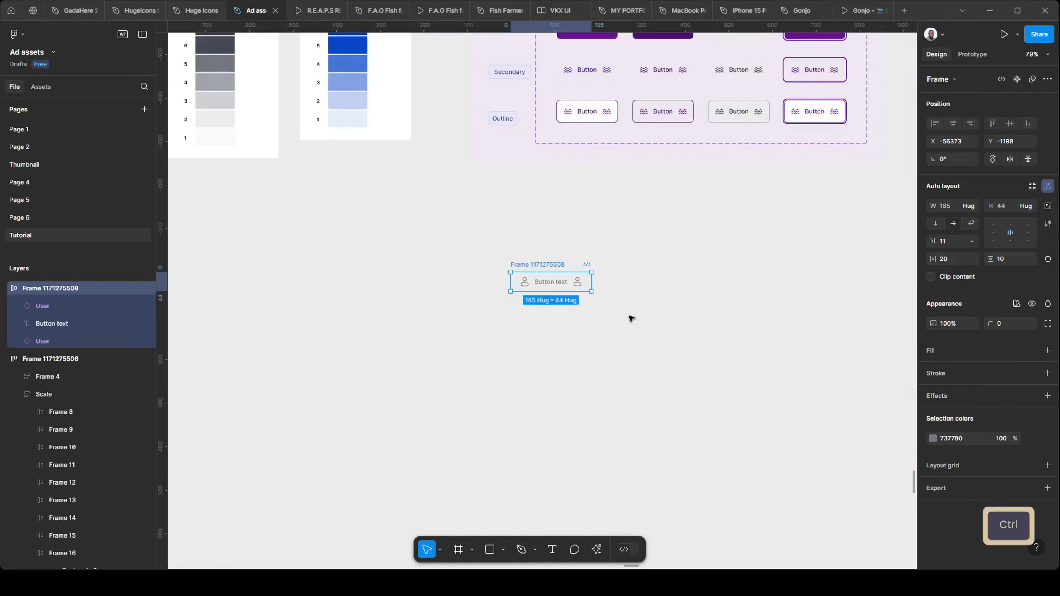
left_click(933, 438)
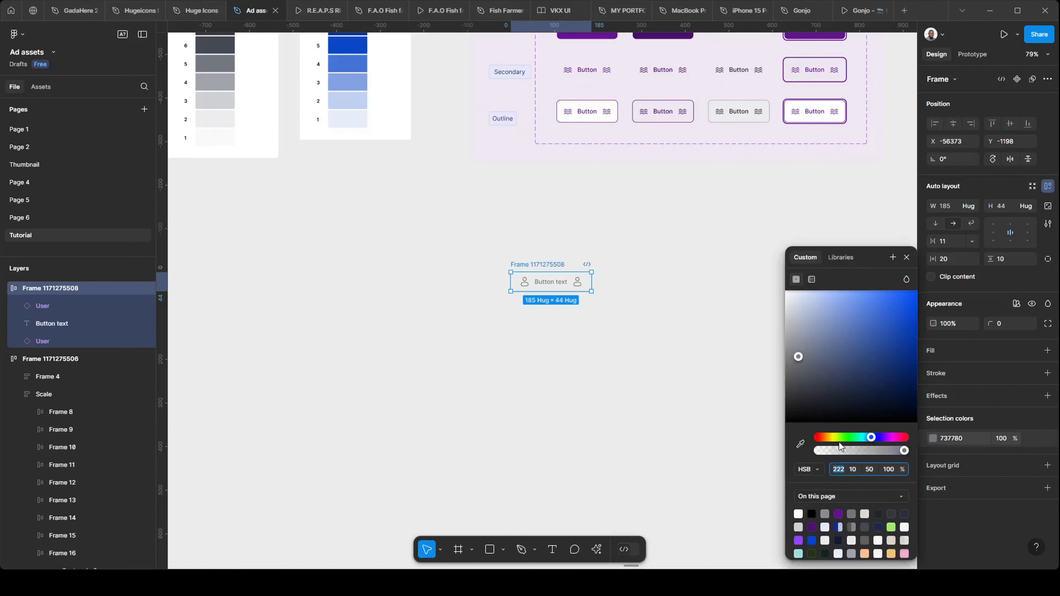
left_click(907, 257)
left_click(1047, 350)
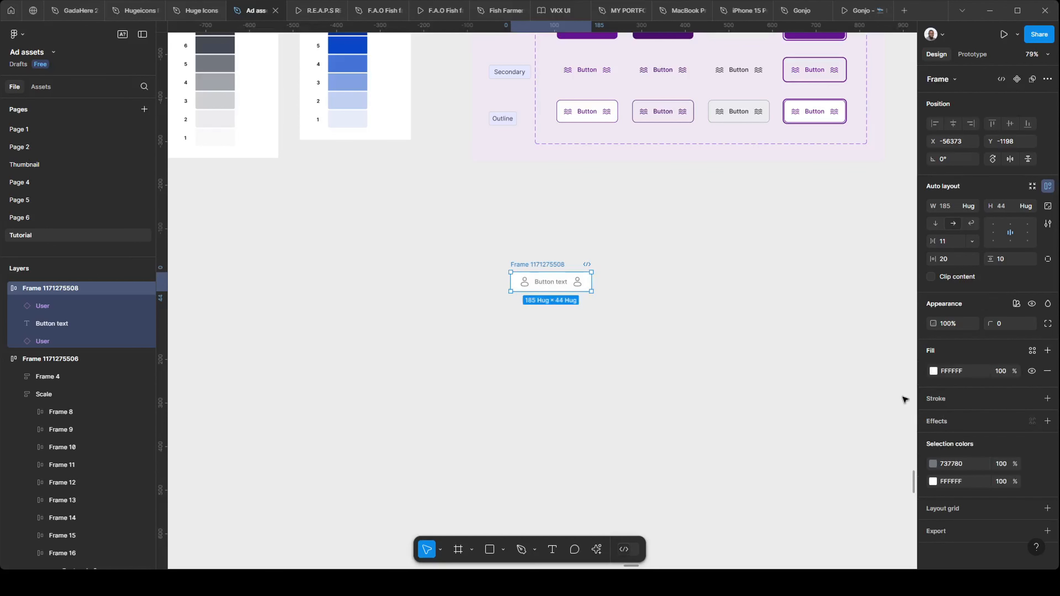
left_click(934, 371)
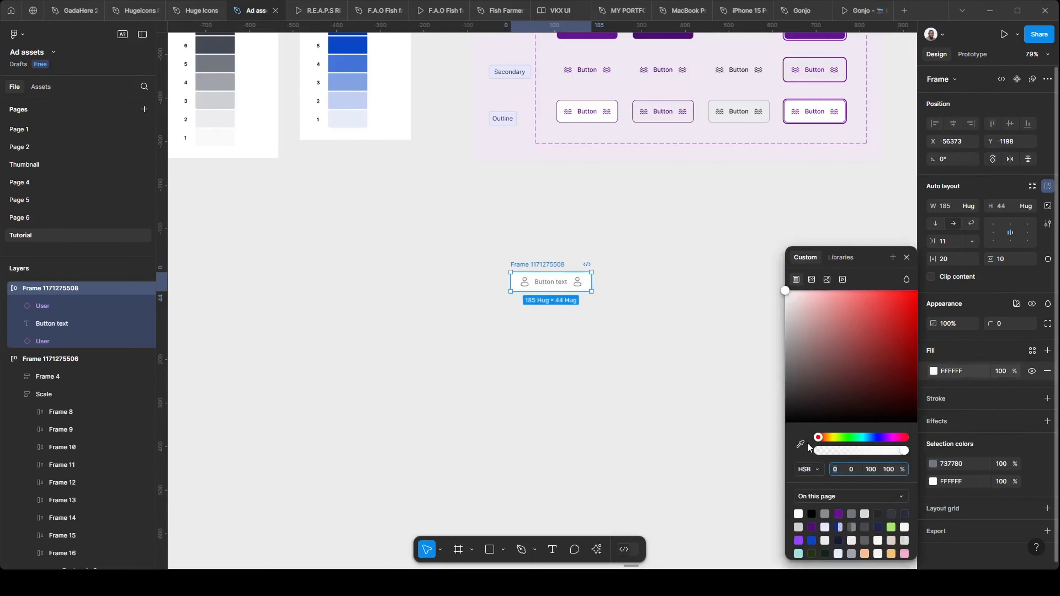
scroll(383, 195, "up", 3)
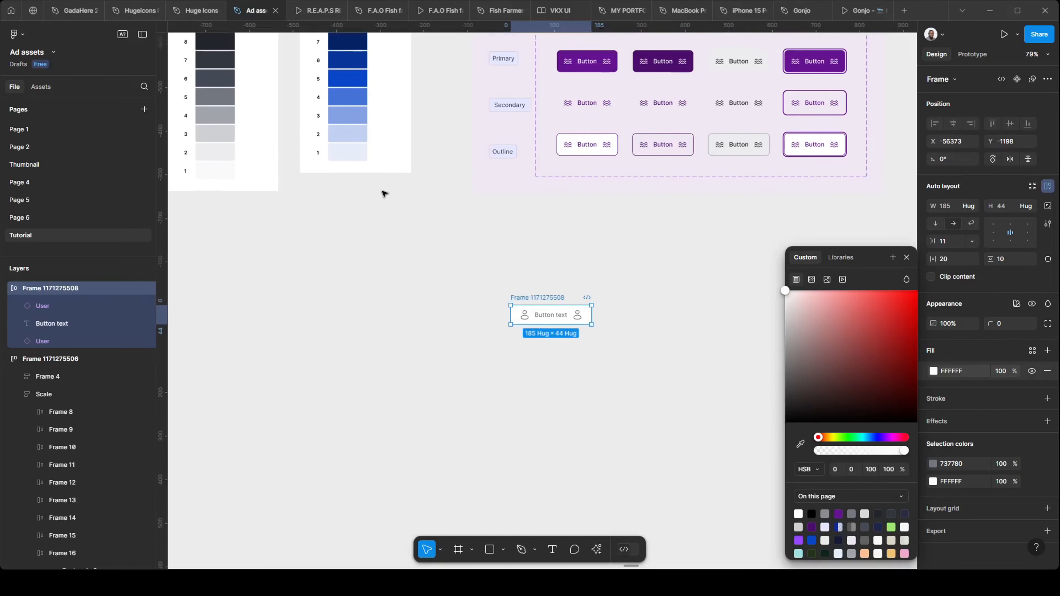
left_click(800, 444)
scroll(444, 242, "up", 5)
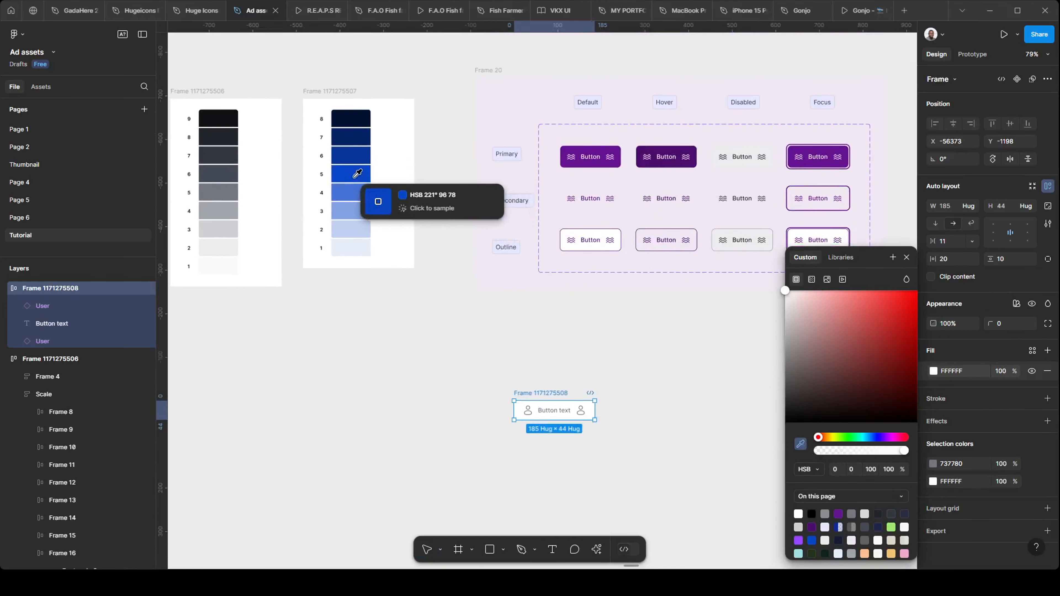
left_click(357, 173)
scroll(466, 332, "down", 1)
scroll(556, 417, "up", 5)
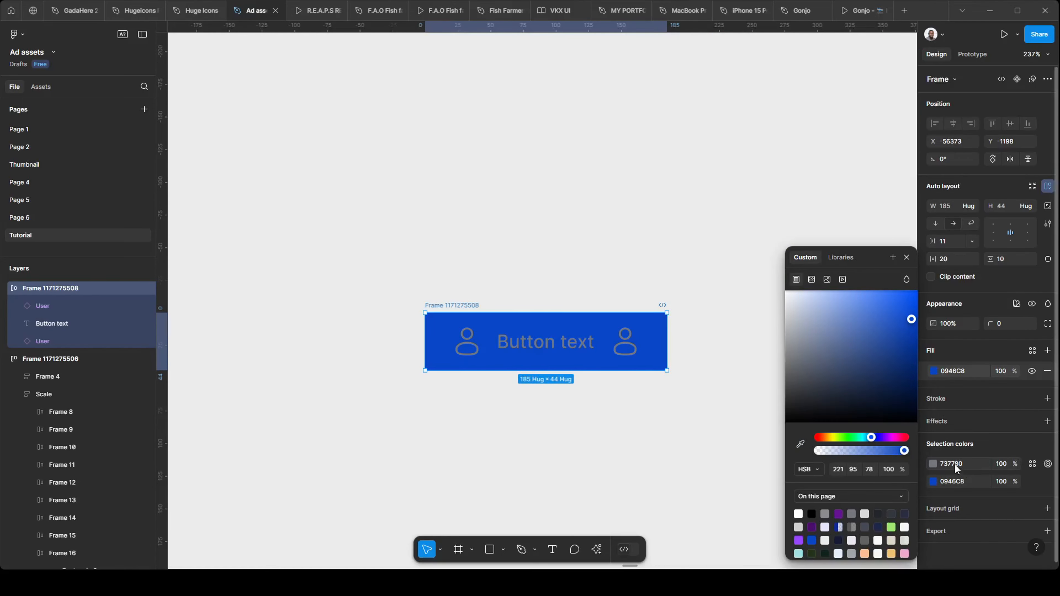
Recolor the label and both User icons together by sampling shade 1 (F9F9F9) from the gray color scale.
left_click(933, 464)
left_click(800, 444)
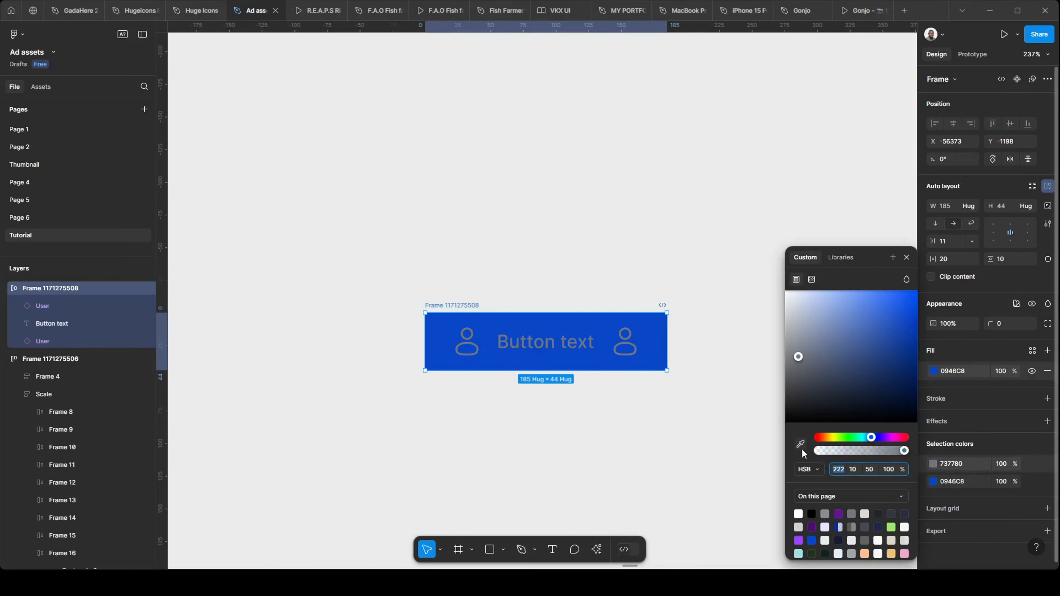
scroll(749, 355, "down", 5)
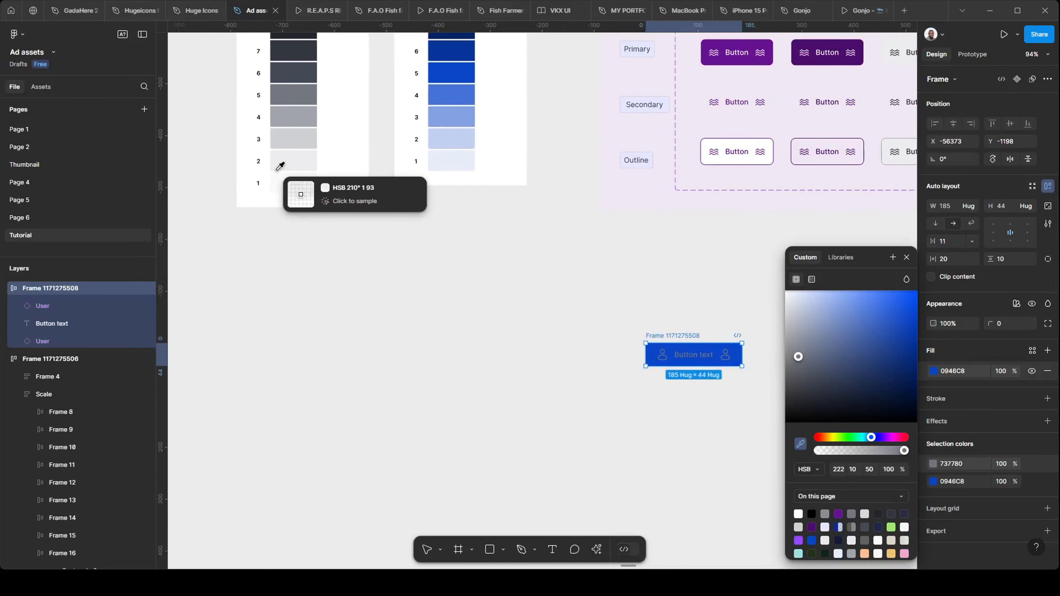
left_click(296, 177)
scroll(696, 372, "right", 3)
scroll(696, 372, "down", 2)
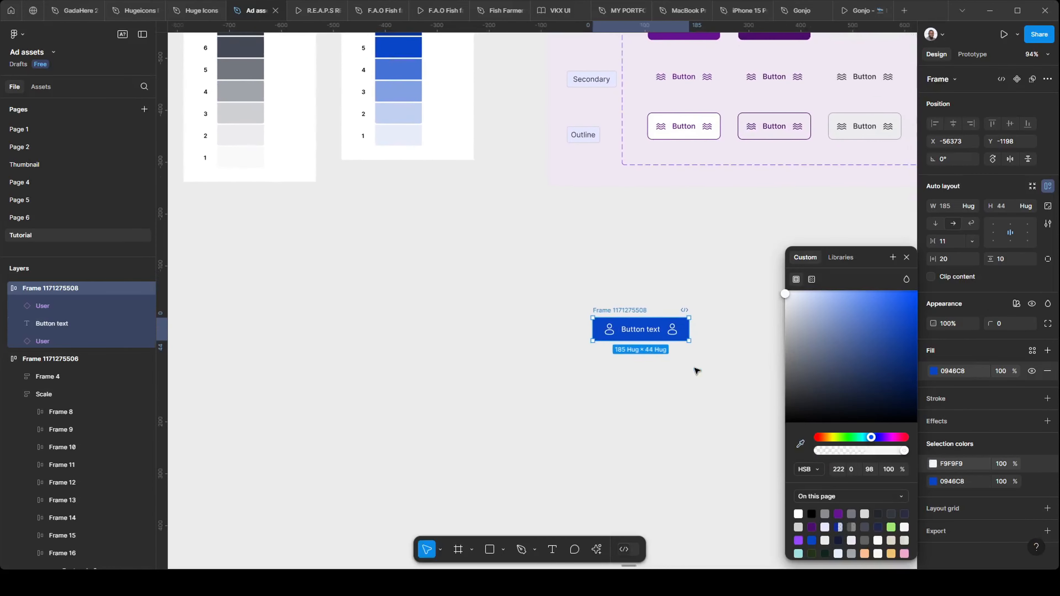
scroll(675, 375, "up", 5)
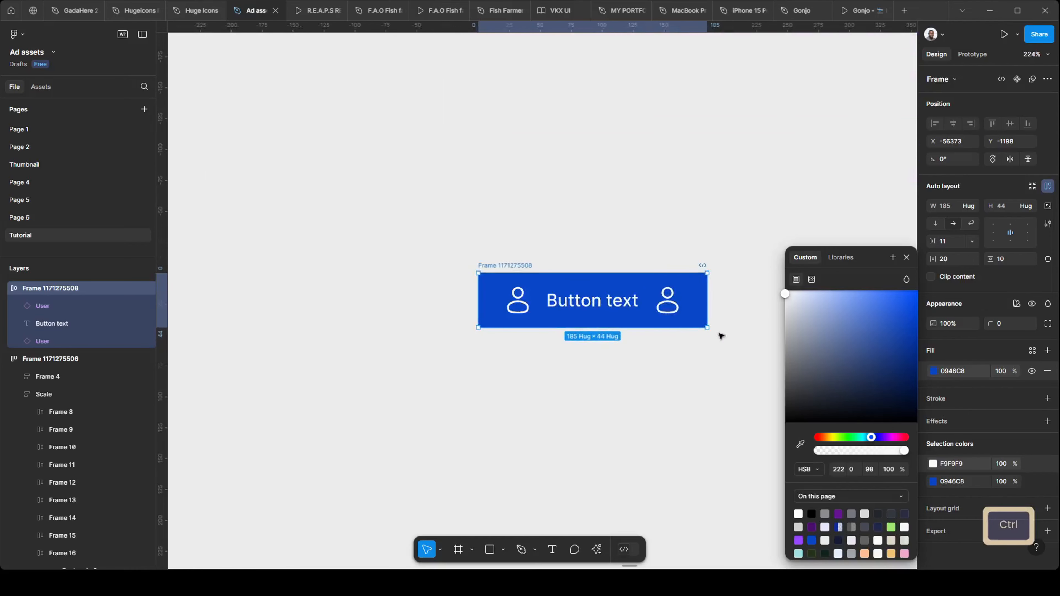
Set the shared color of the label and both User icons to FFFFFF.
left_click(953, 462)
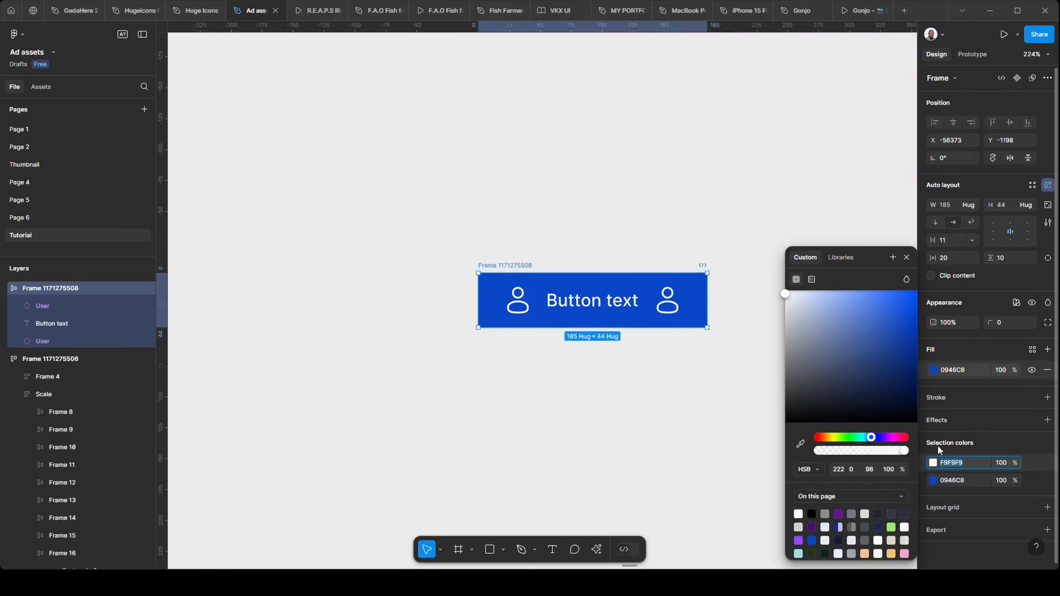
type("FFFFFF")
key("Return")
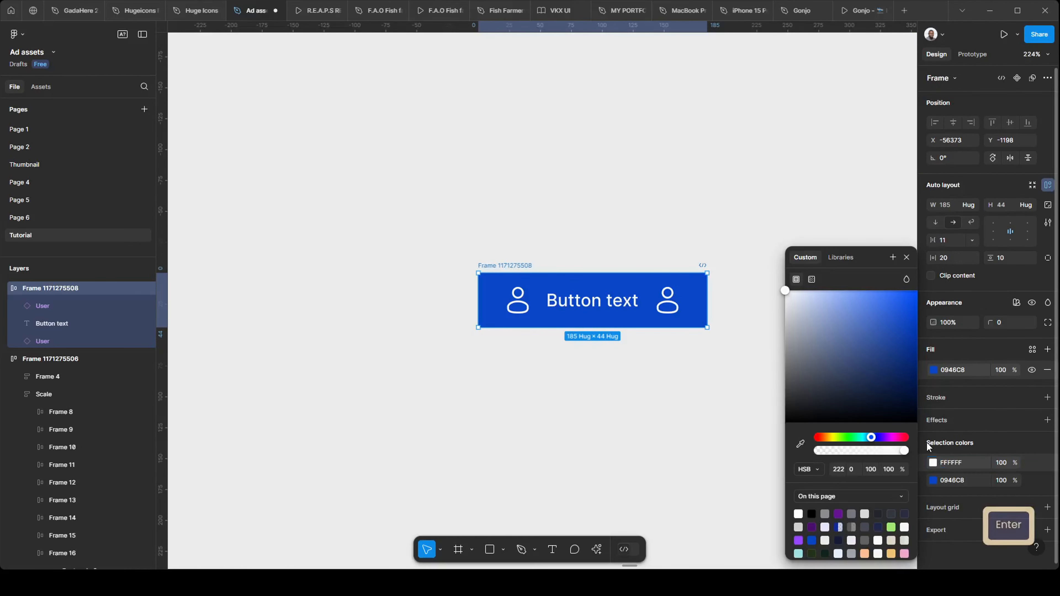
key("Escape")
Round the blue button frame's corners with a radius of 6.
scroll(617, 185, "down", 4)
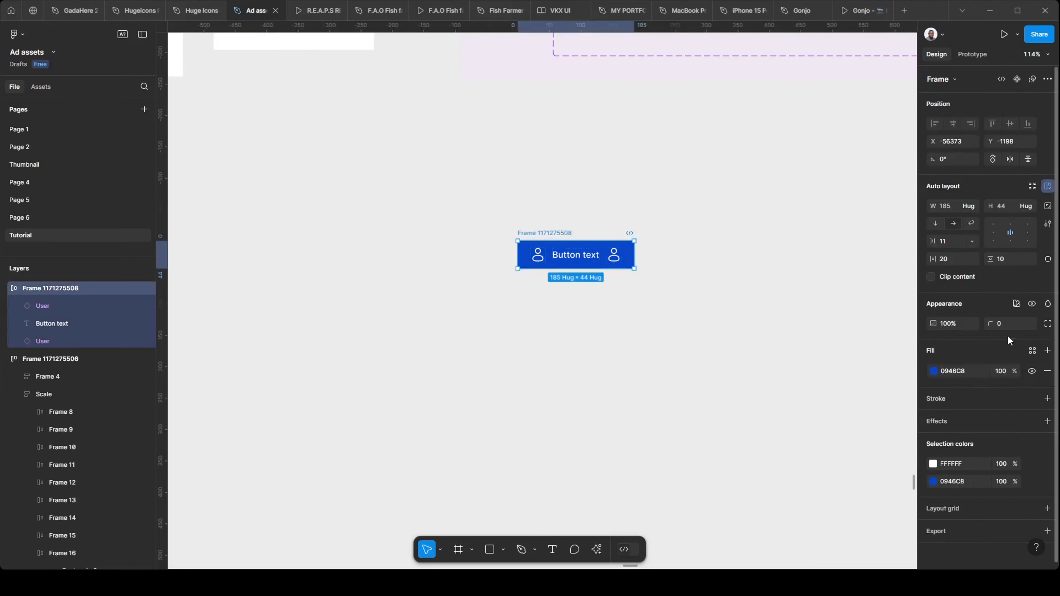
left_click(1003, 325)
key("Return")
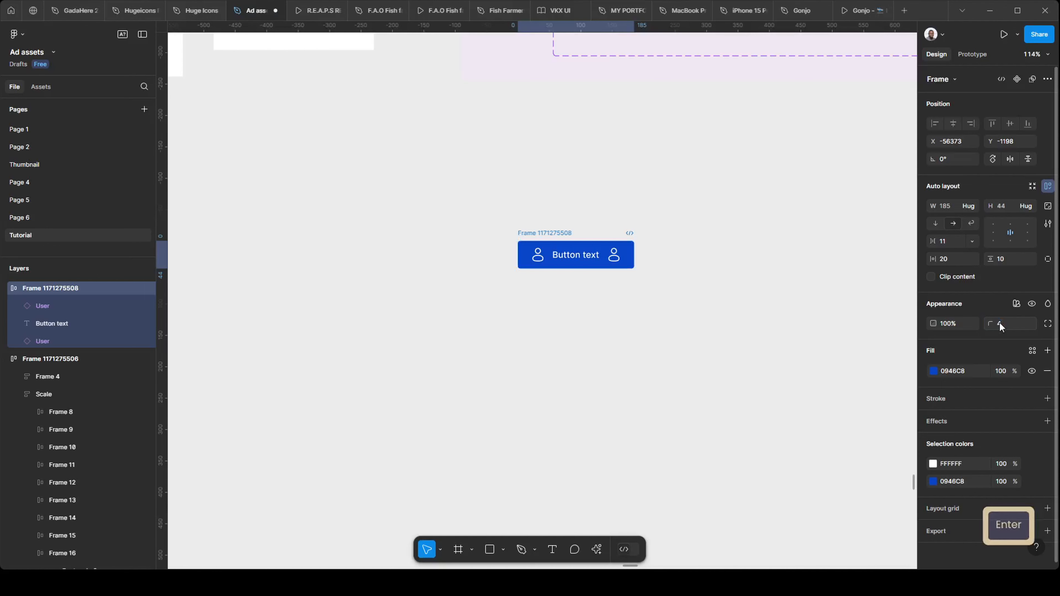
left_click(1001, 326)
type("6")
key("Return")
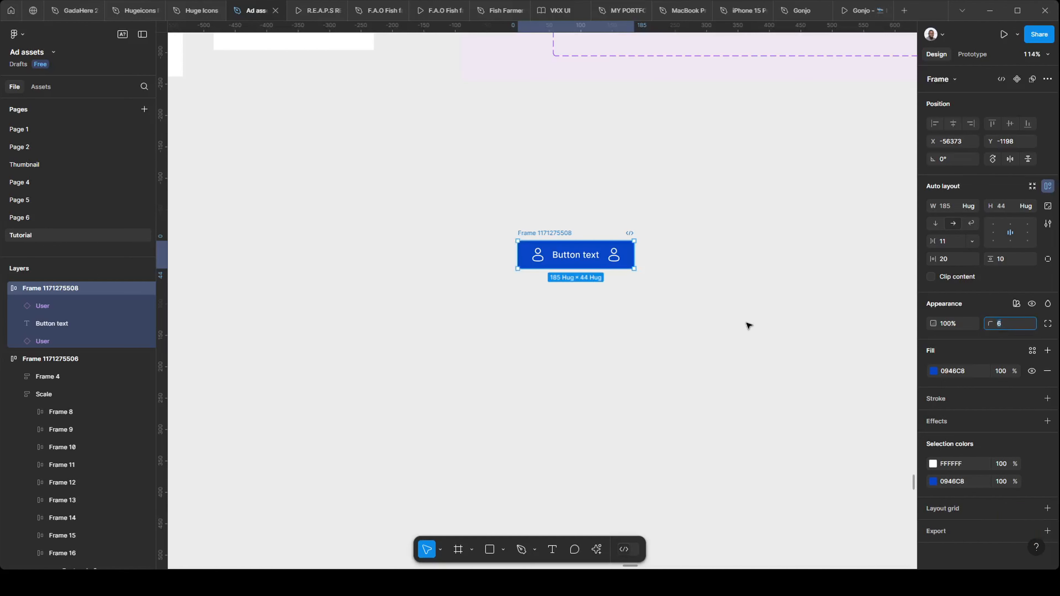
left_click(750, 326)
Rename the blue button frame as "button".
scroll(629, 271, "up", 4)
scroll(409, 230, "down", 2)
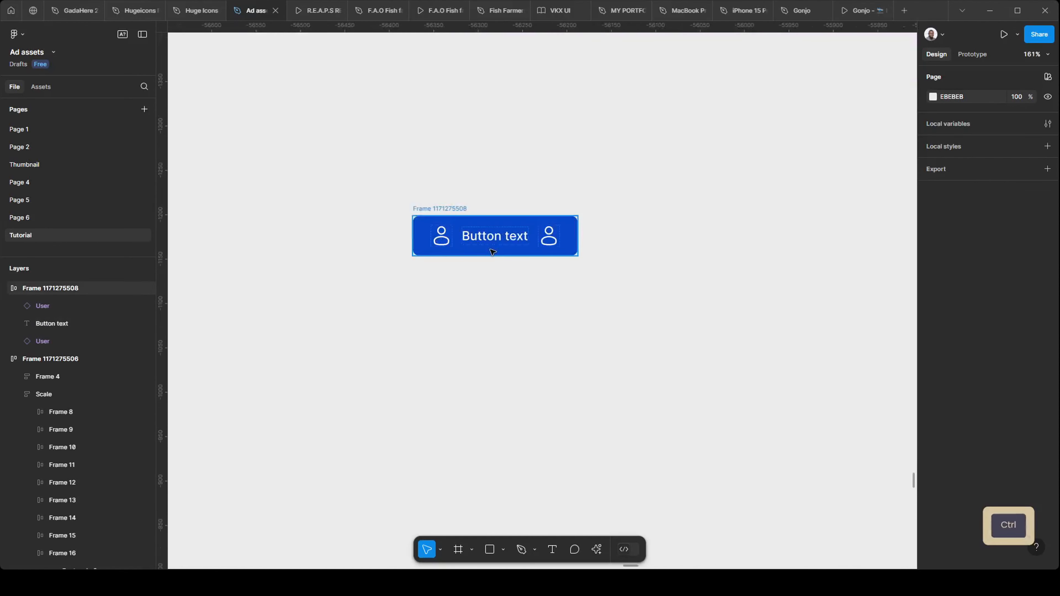
scroll(491, 251, "up", 3)
scroll(381, 191, "down", 2)
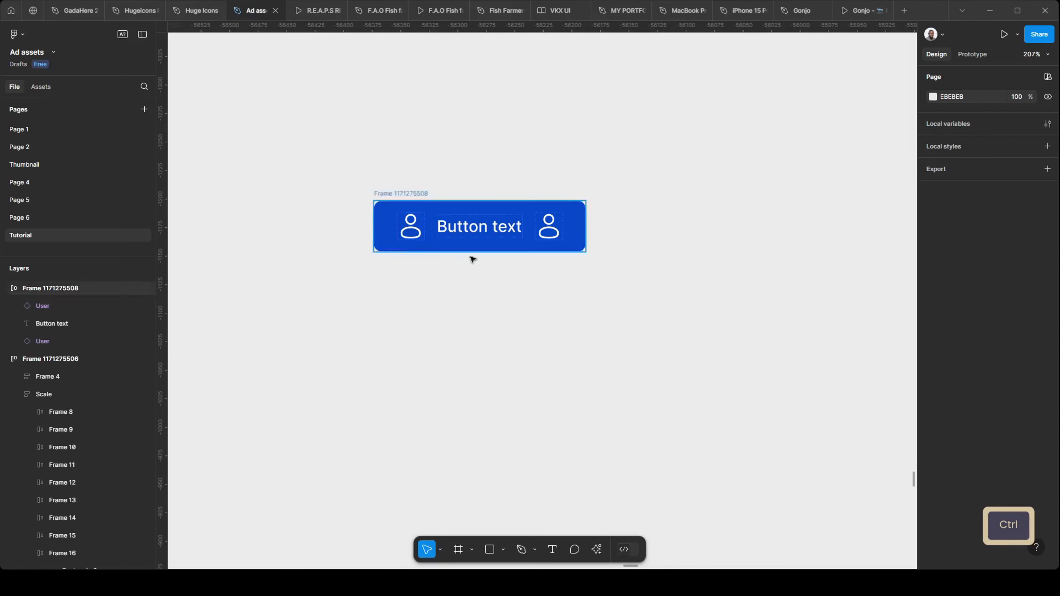
left_click(424, 196)
double_click(420, 196)
type("button")
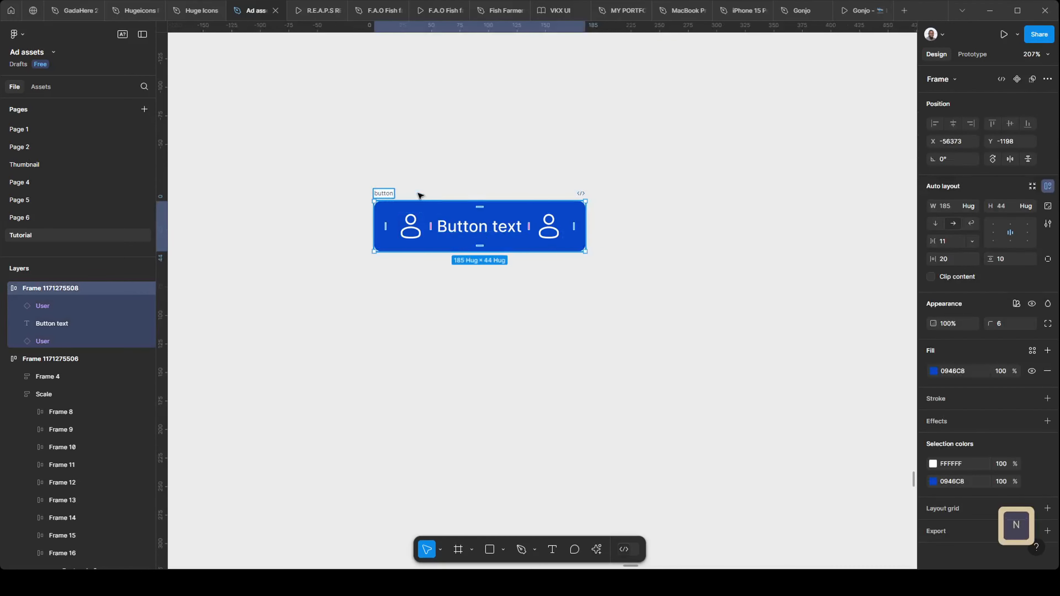
scroll(688, 135, "up", 1)
left_click(277, 204)
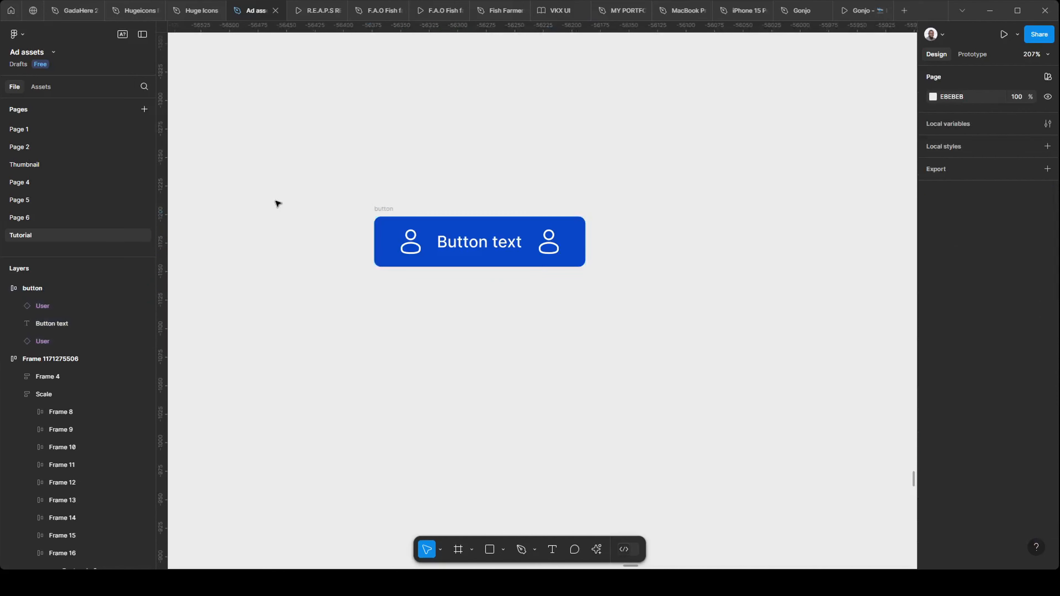
Turn the button frame into a component.
left_click(381, 206)
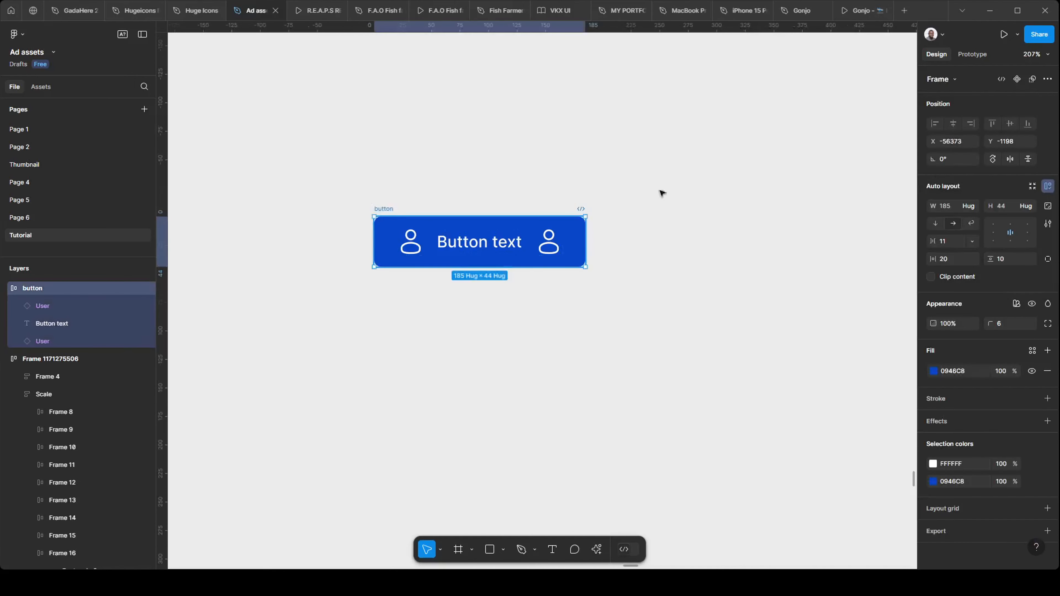
left_click(1017, 79)
left_click(626, 248)
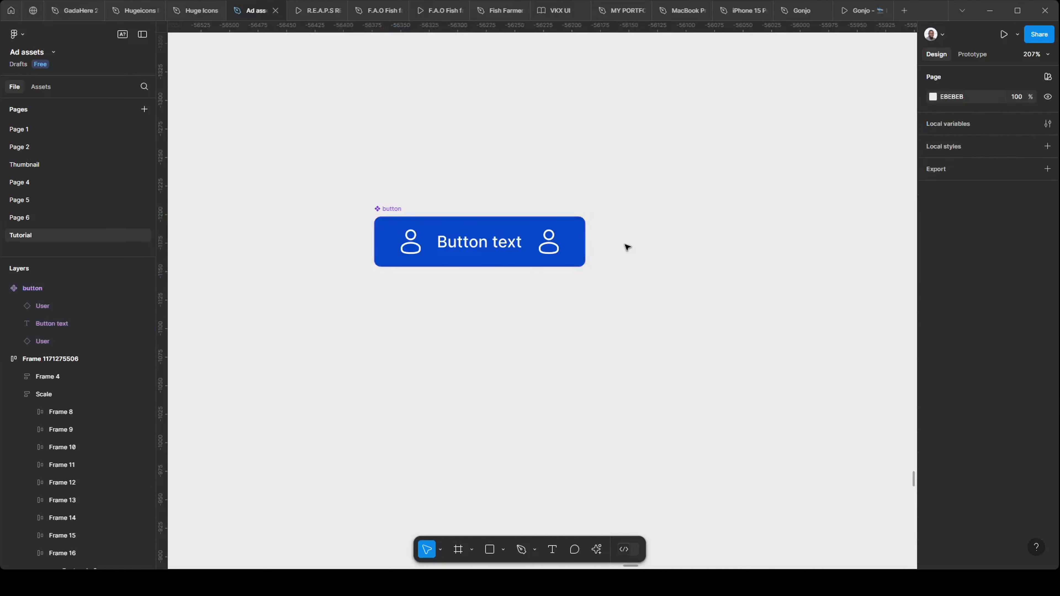
Create a text property named "button label" with the value "Button text" for the label inside the button component.
scroll(350, 175, "down", 3)
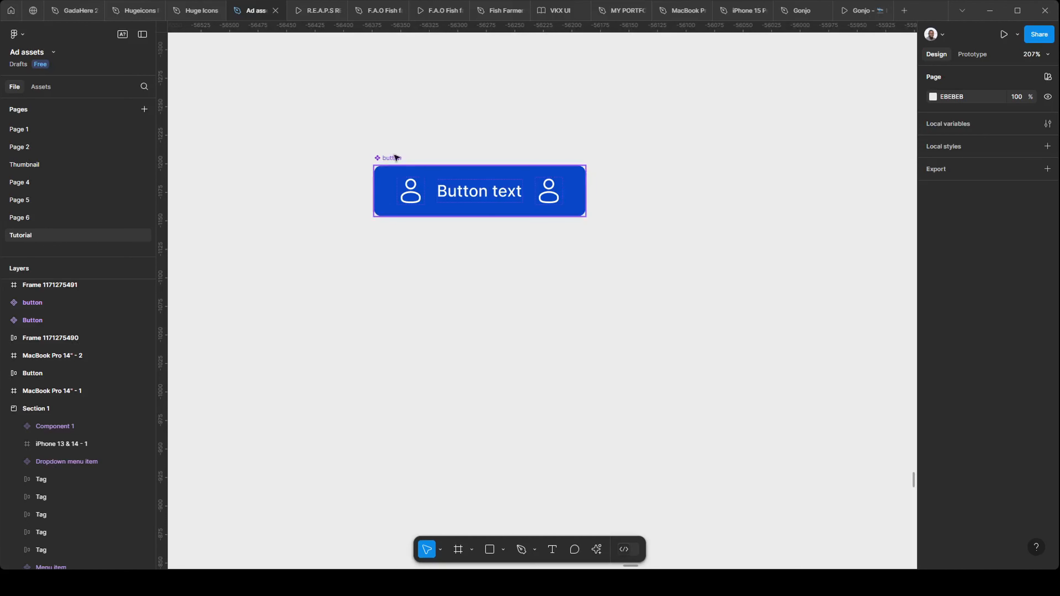
left_click(457, 195)
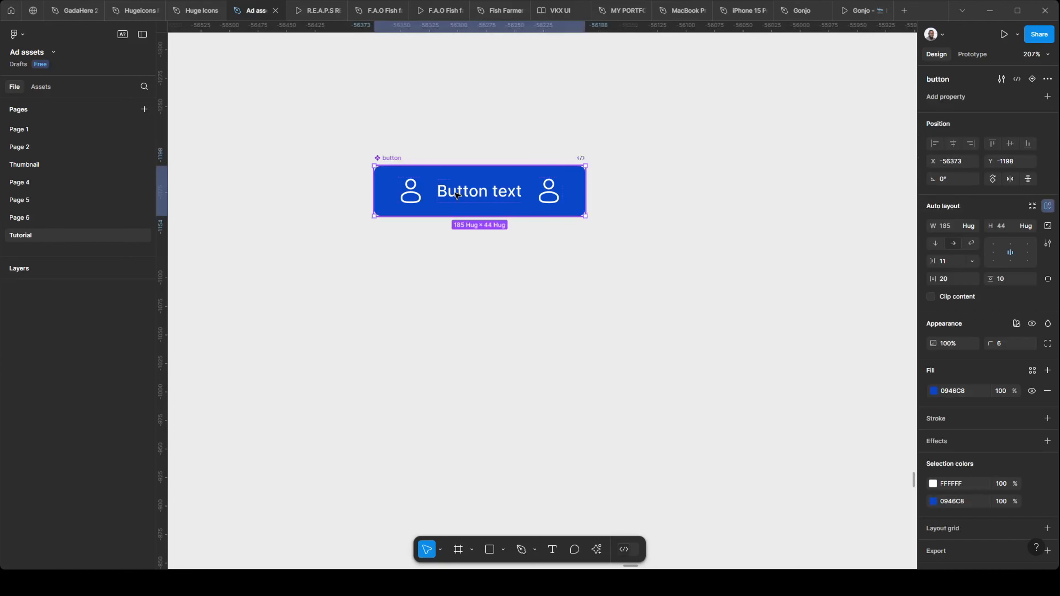
left_click(469, 193)
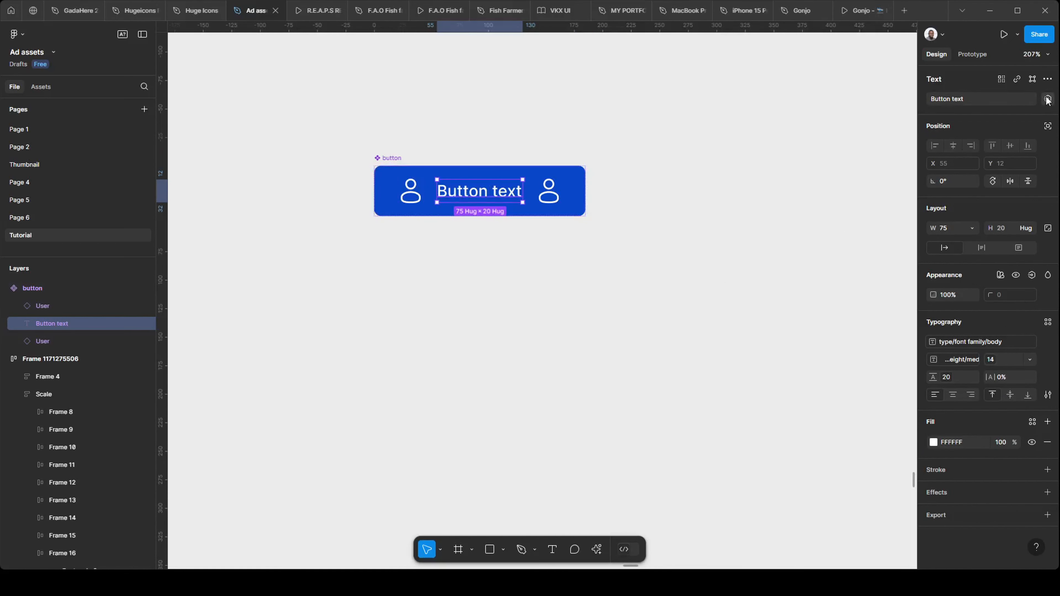
left_click(1048, 99)
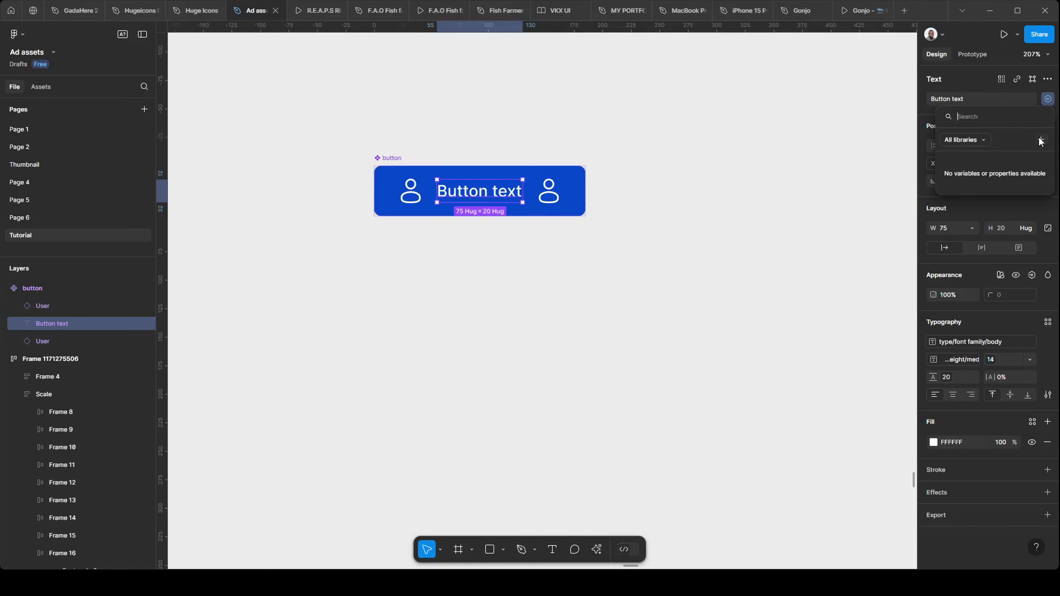
left_click(944, 100)
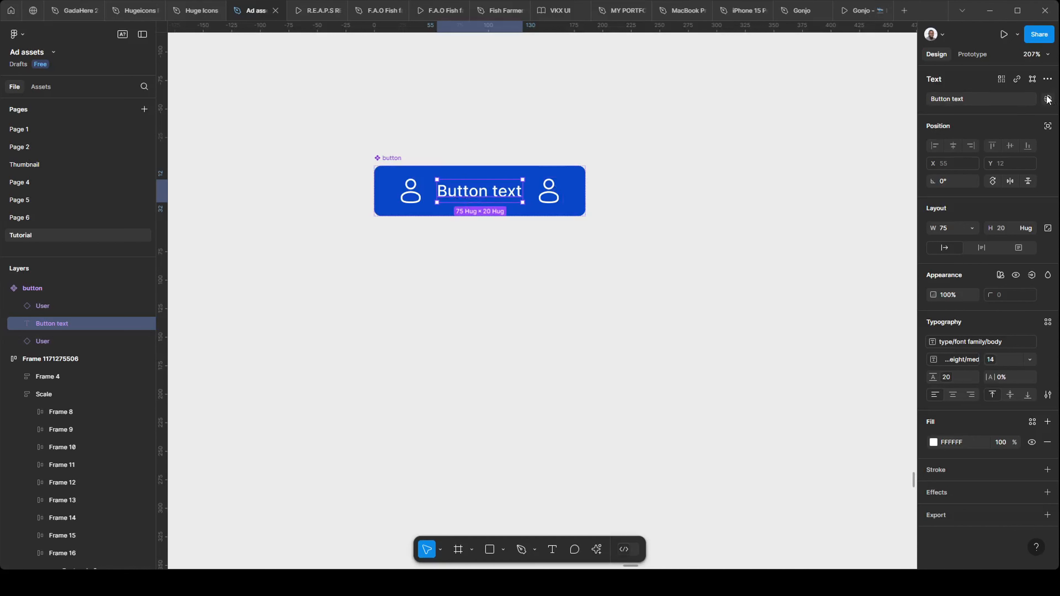
left_click(1048, 99)
left_click(1040, 140)
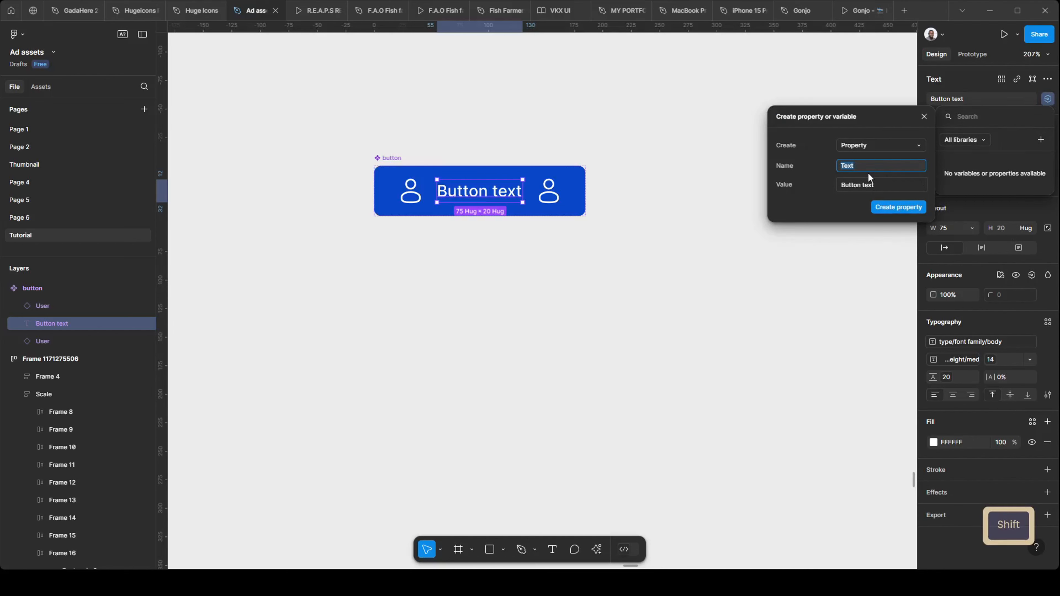
type("button ")
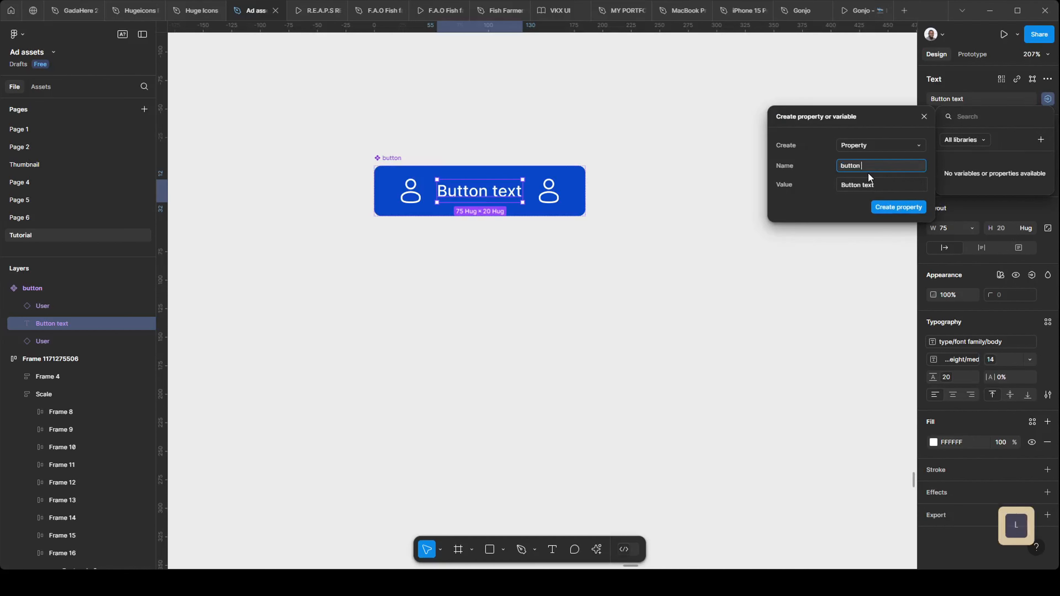
type("label")
key("Return")
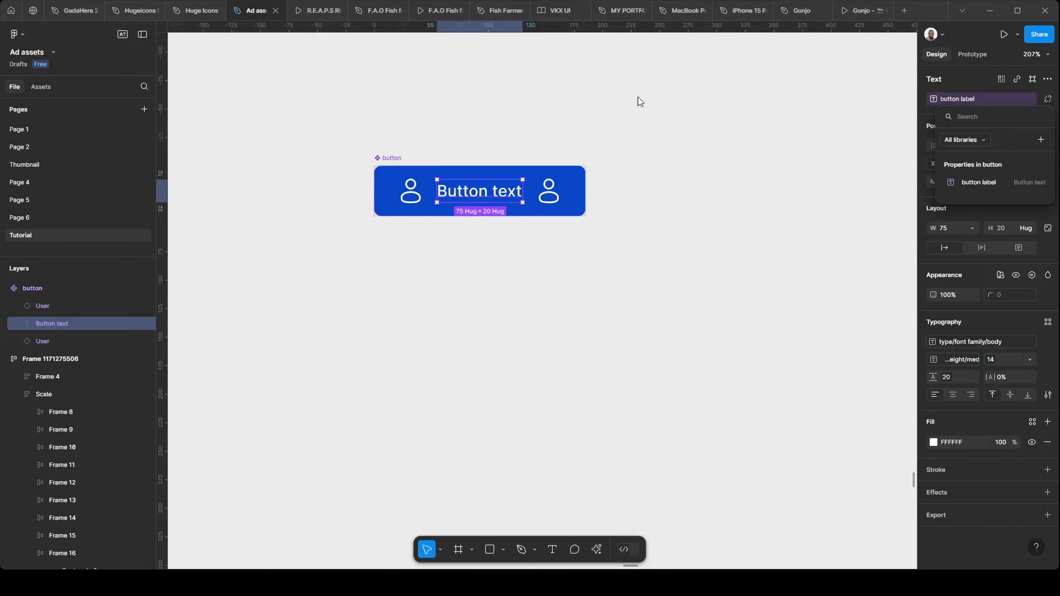
key("Escape")
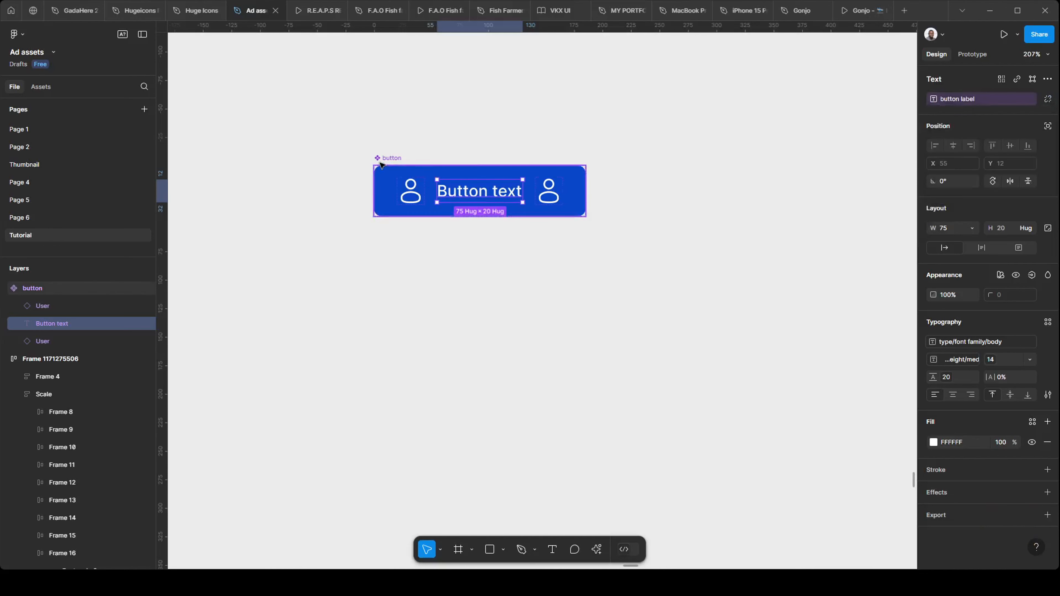
Place an instance of the button component about 126 px below the main component and select that instance.
left_click(391, 158)
left_click_drag(391, 158, 383, 302)
left_click(378, 302)
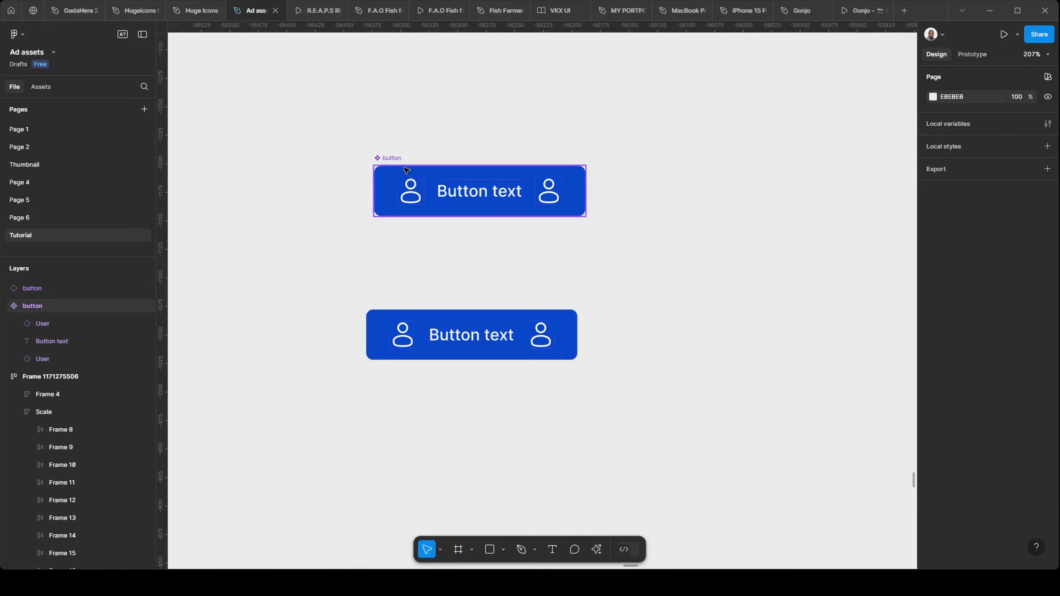
left_click(393, 166)
left_click(394, 331)
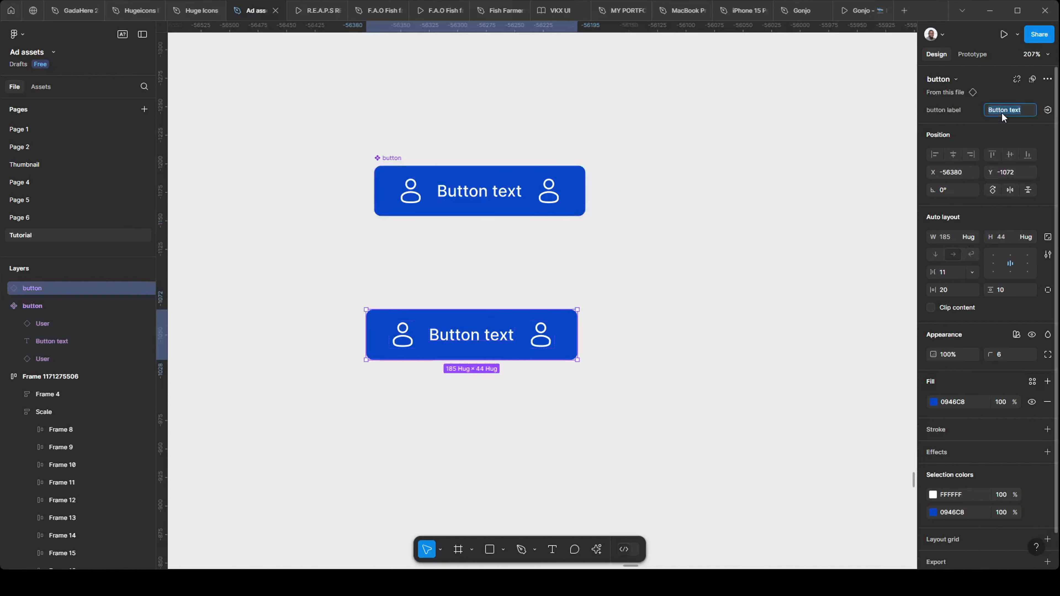
Set the selected button instance's "button label" property to "Profile" and deselect the instance.
type("P")
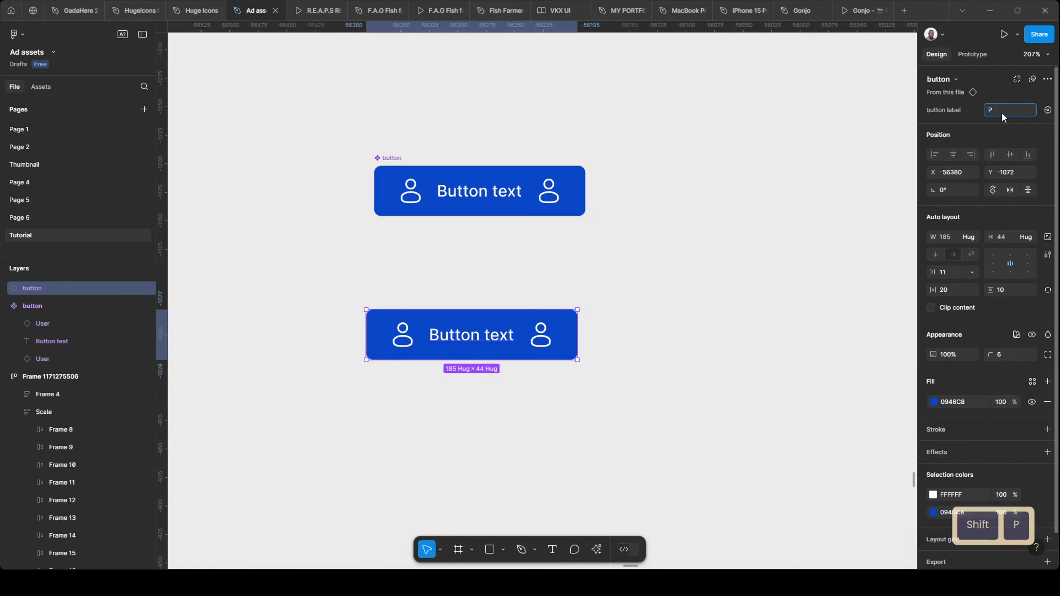
type("rofil")
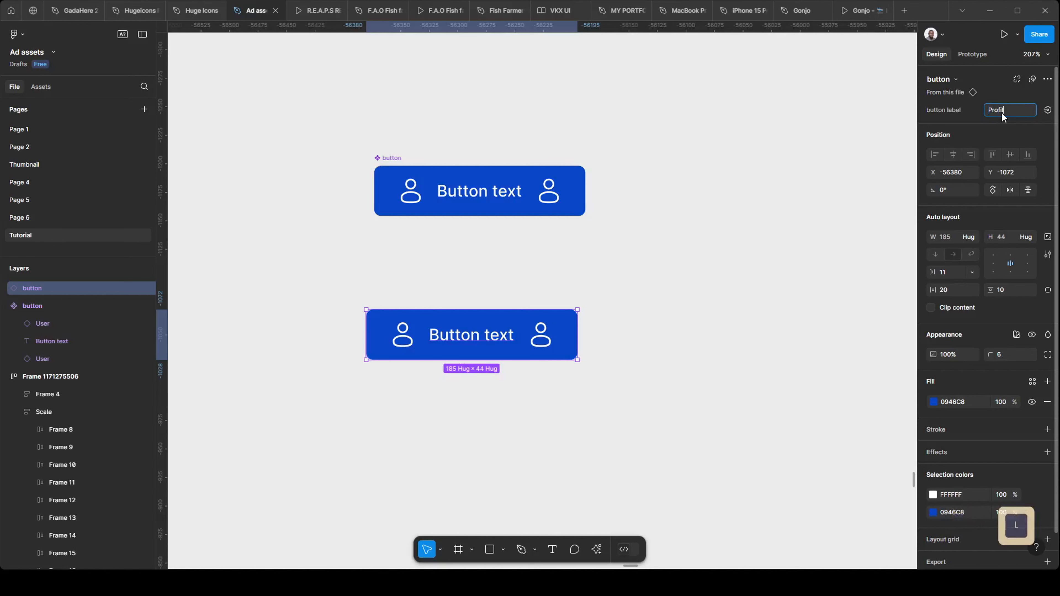
type("e")
key("Return")
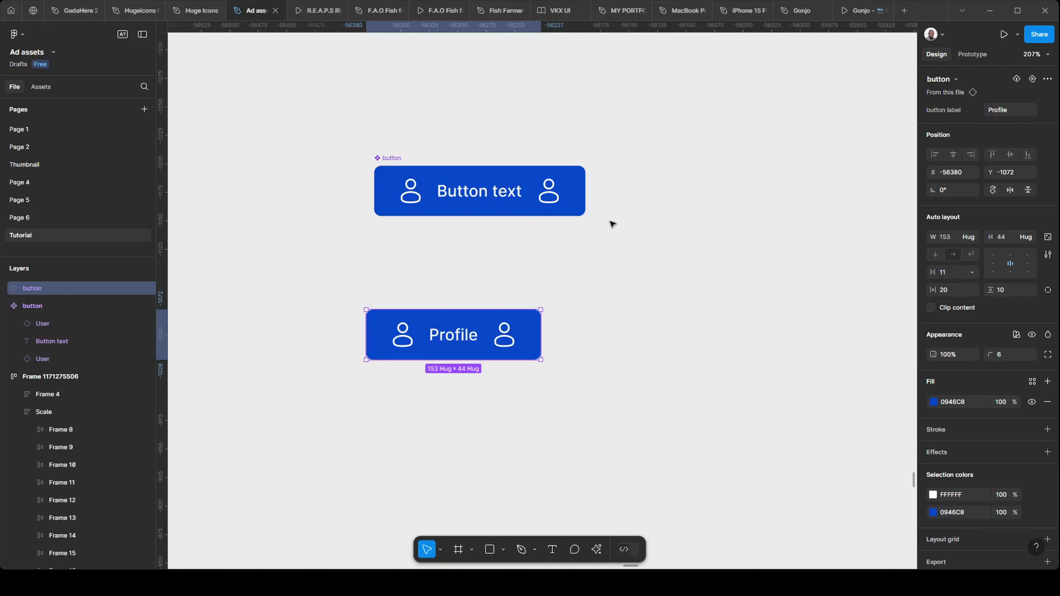
left_click(623, 297)
left_click_drag(622, 296, 550, 312)
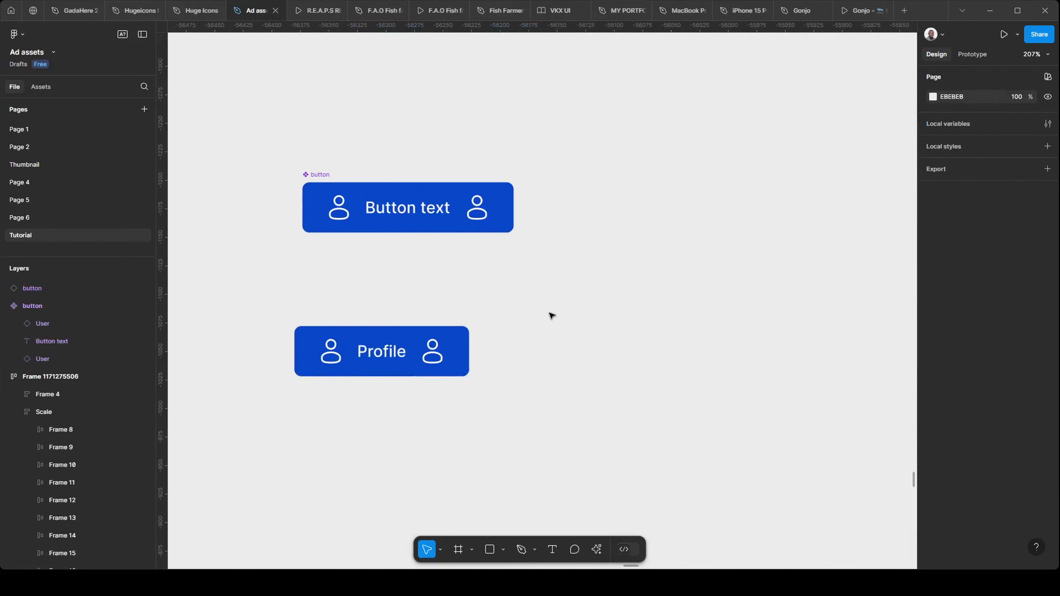
Create a boolean property named "left icon" with the value True for the visibility of the left user icon in the main button component.
left_click(327, 173)
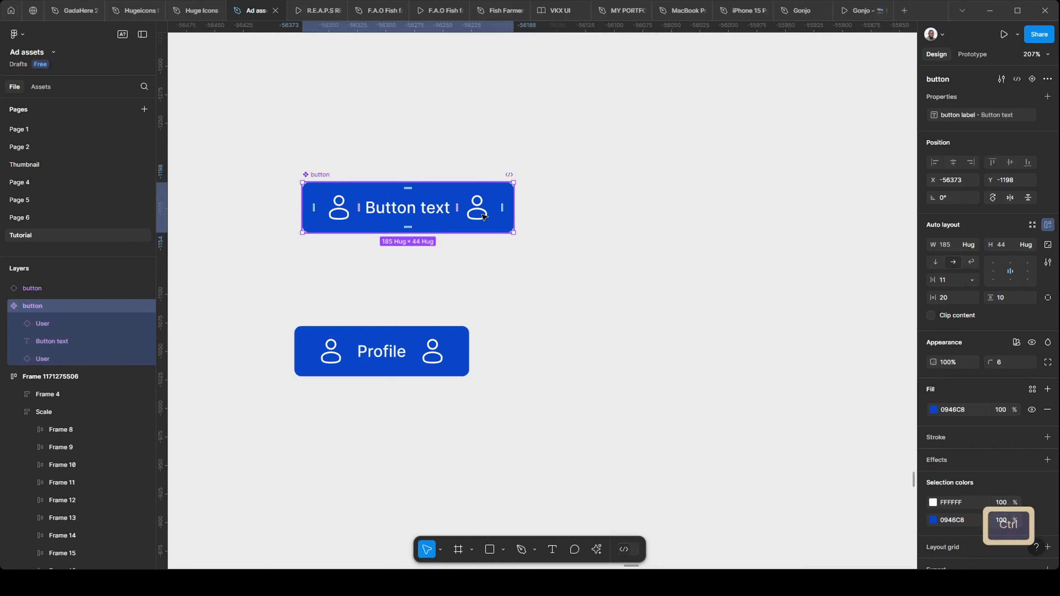
left_click(534, 230)
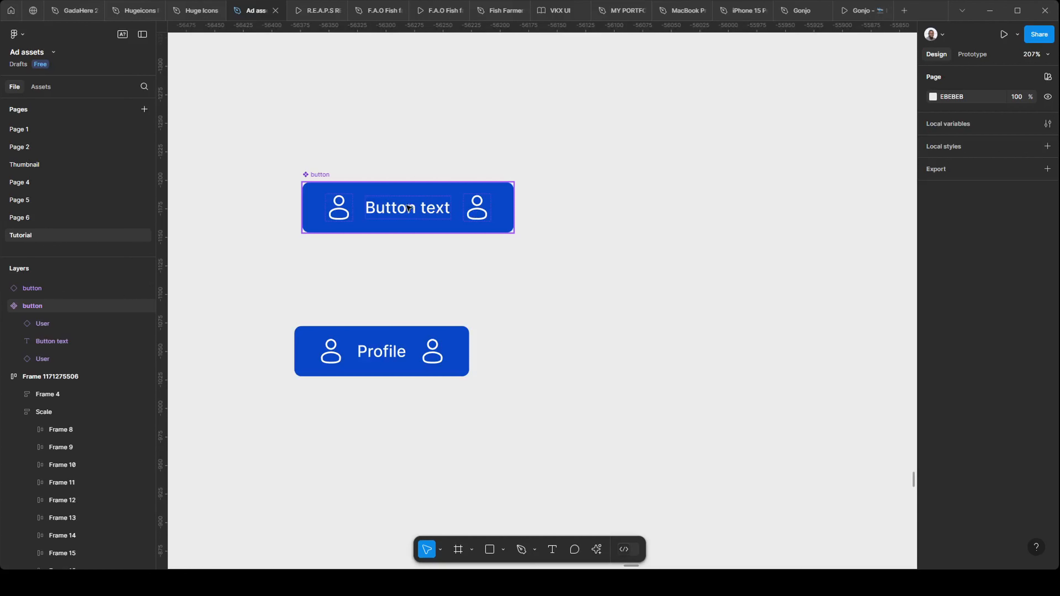
left_click(339, 210)
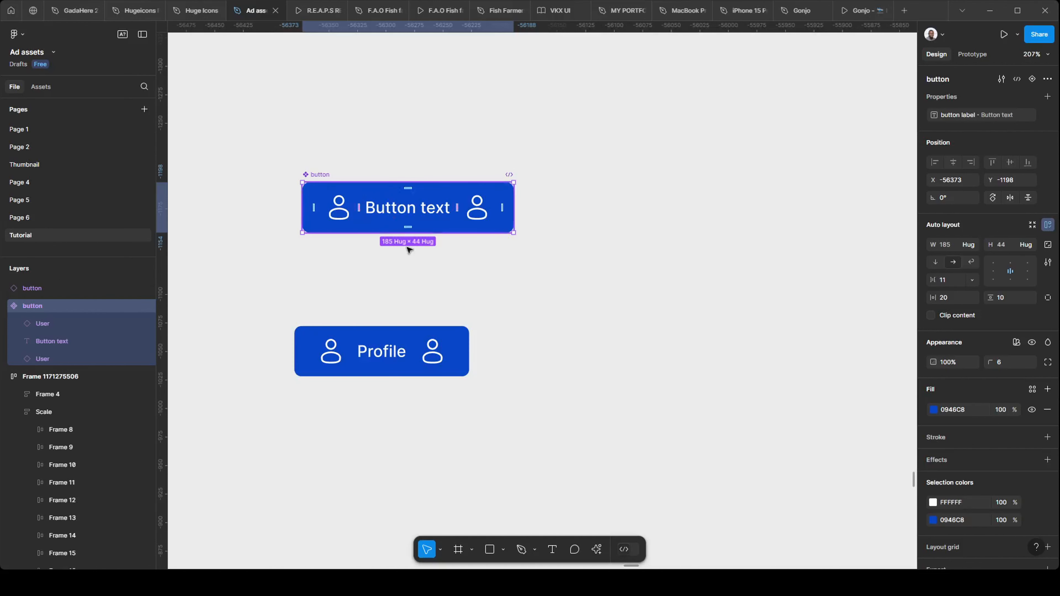
left_click(348, 216)
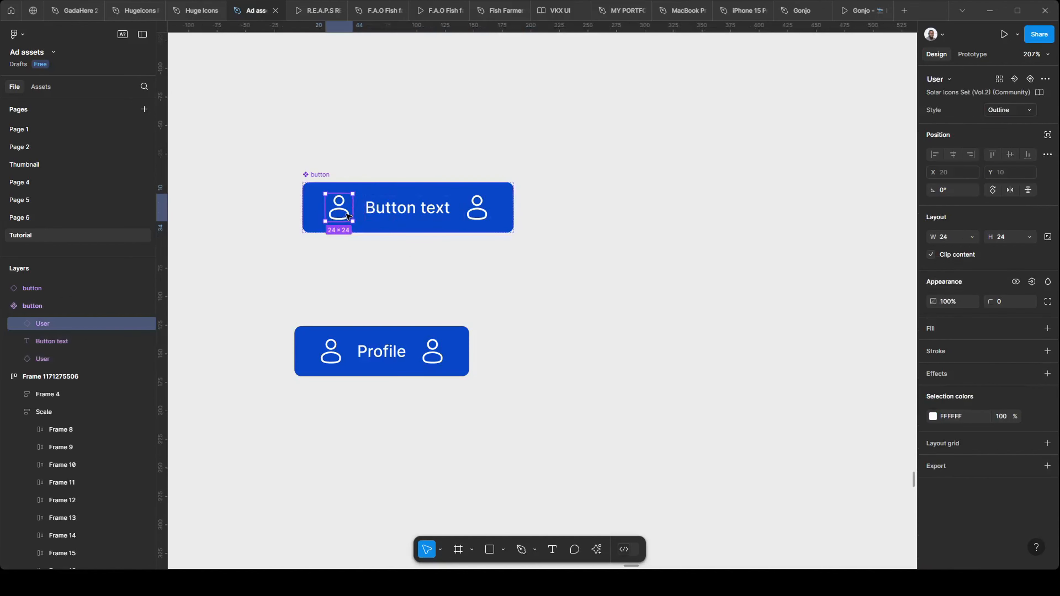
left_click(1032, 283)
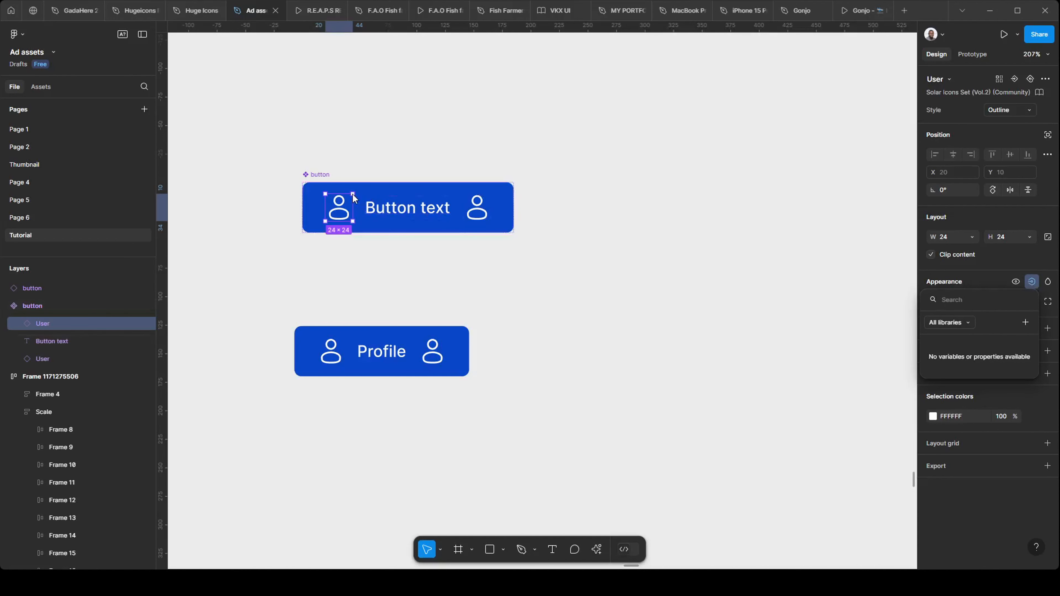
left_click(978, 271)
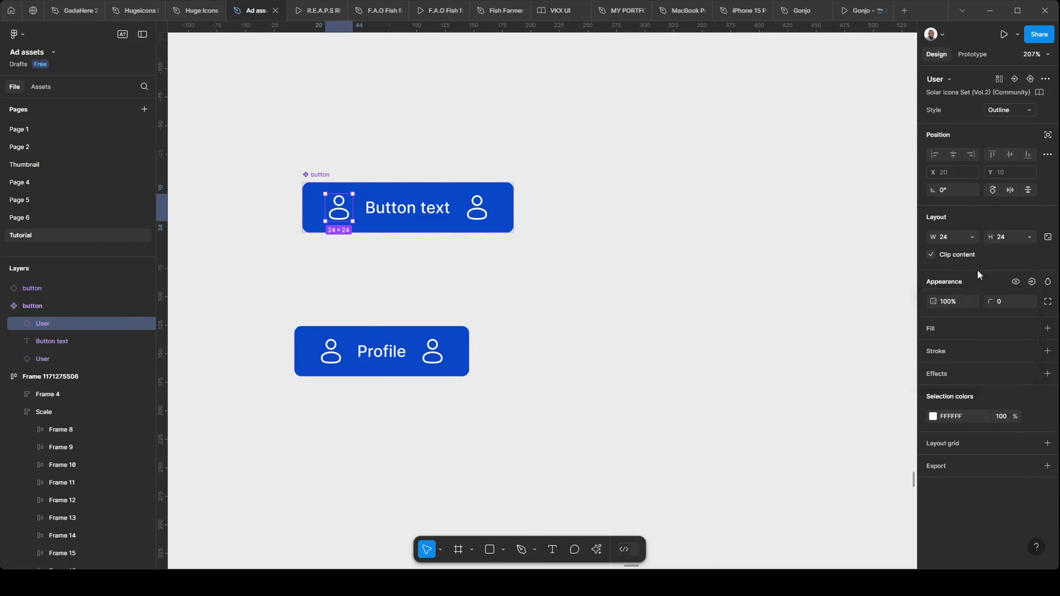
left_click(1031, 283)
left_click(1026, 322)
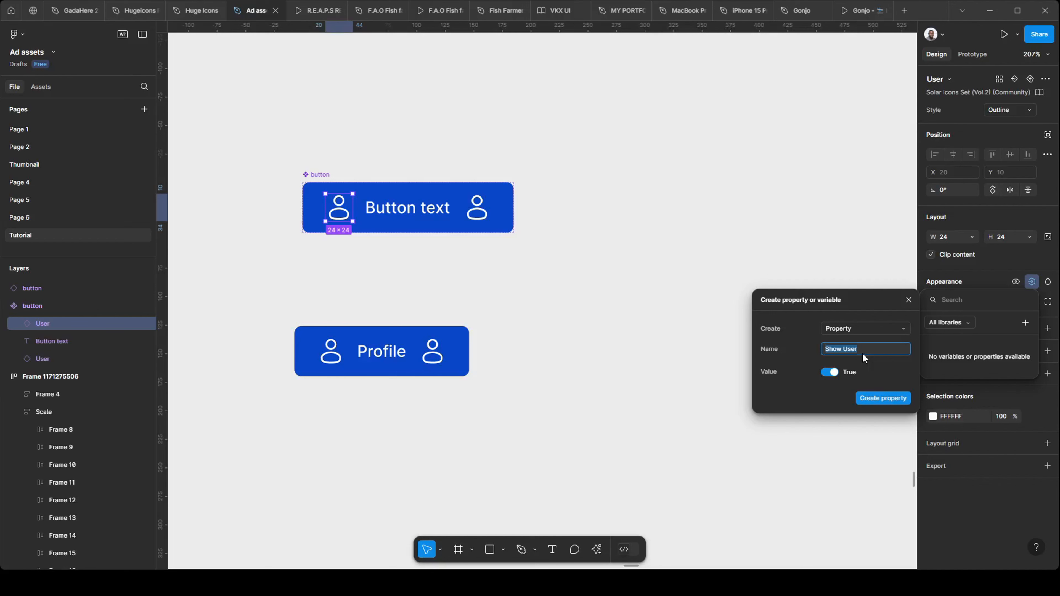
type("left icon")
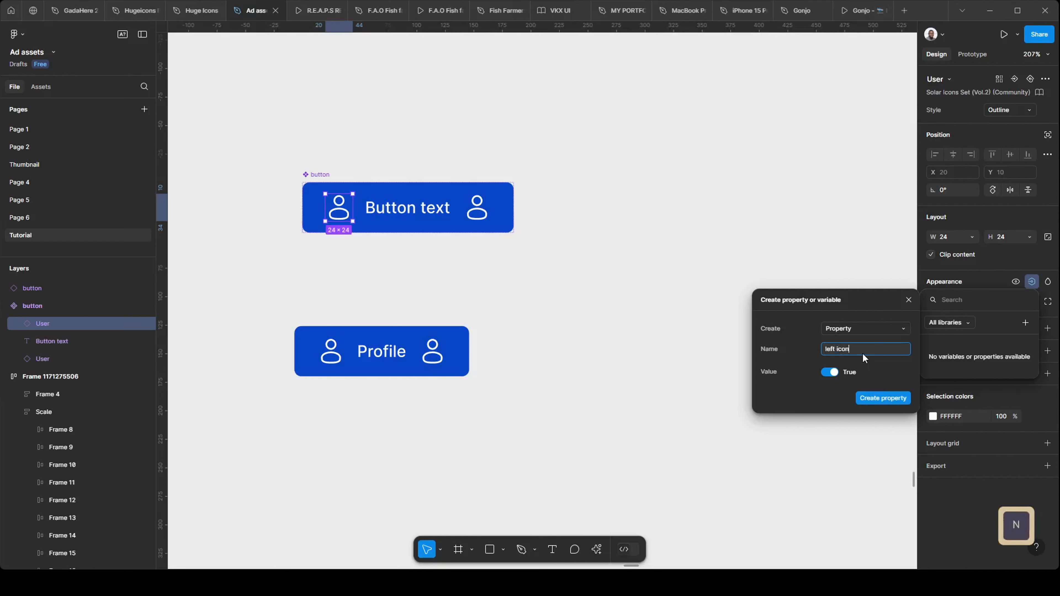
key("Return")
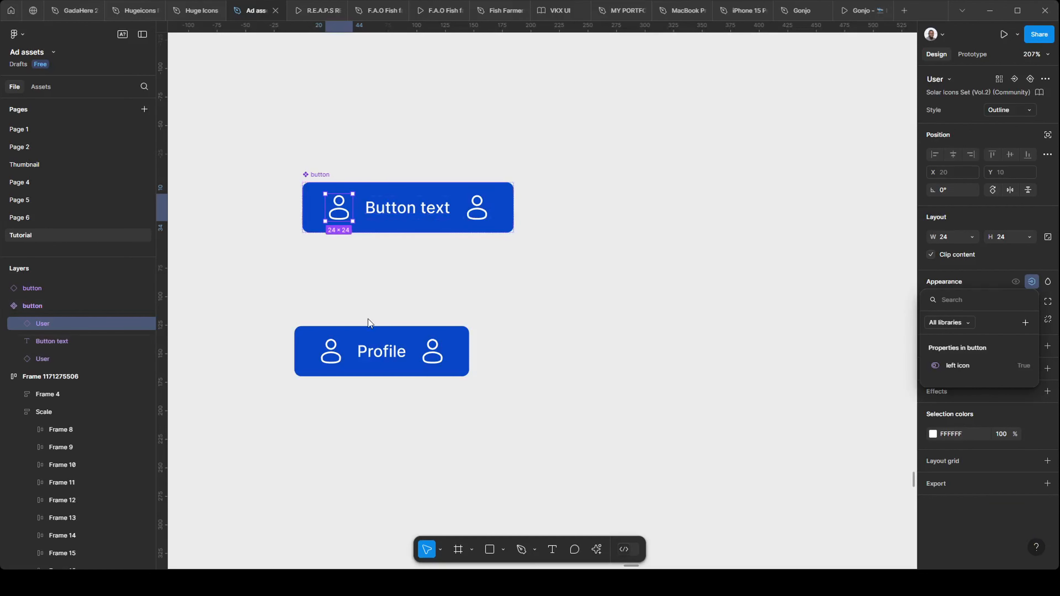
key("Escape")
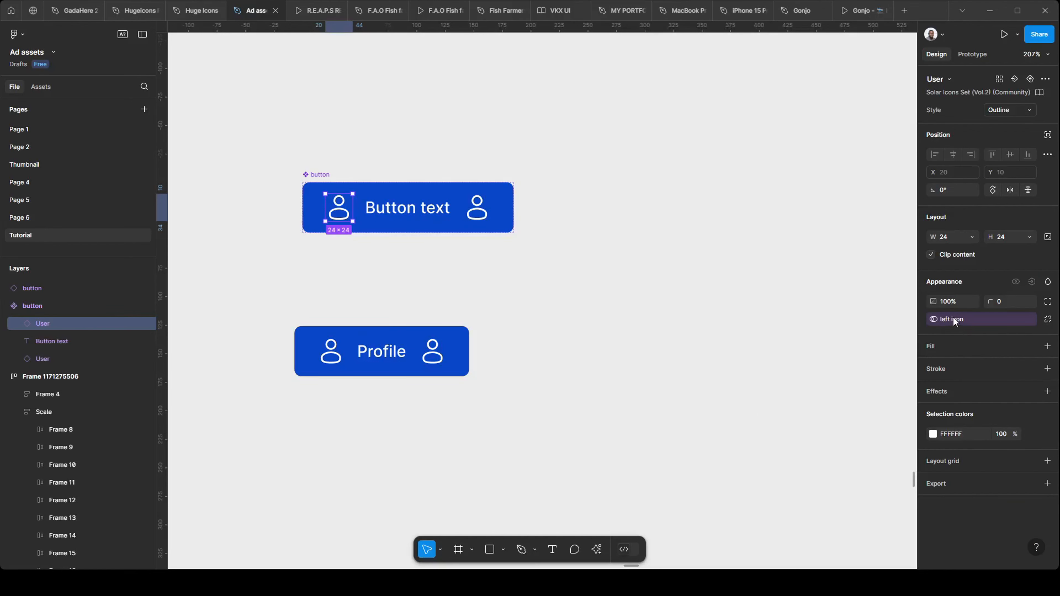
Test the "left icon" visibility property on the Profile instance by switching it off and back on.
left_click(448, 347)
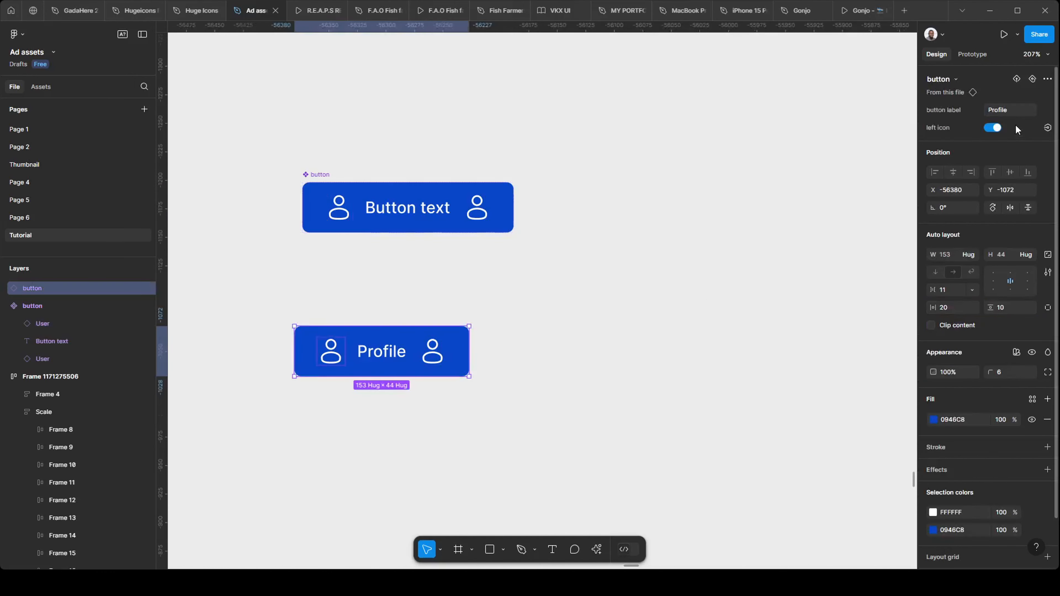
left_click(996, 127)
left_click(996, 128)
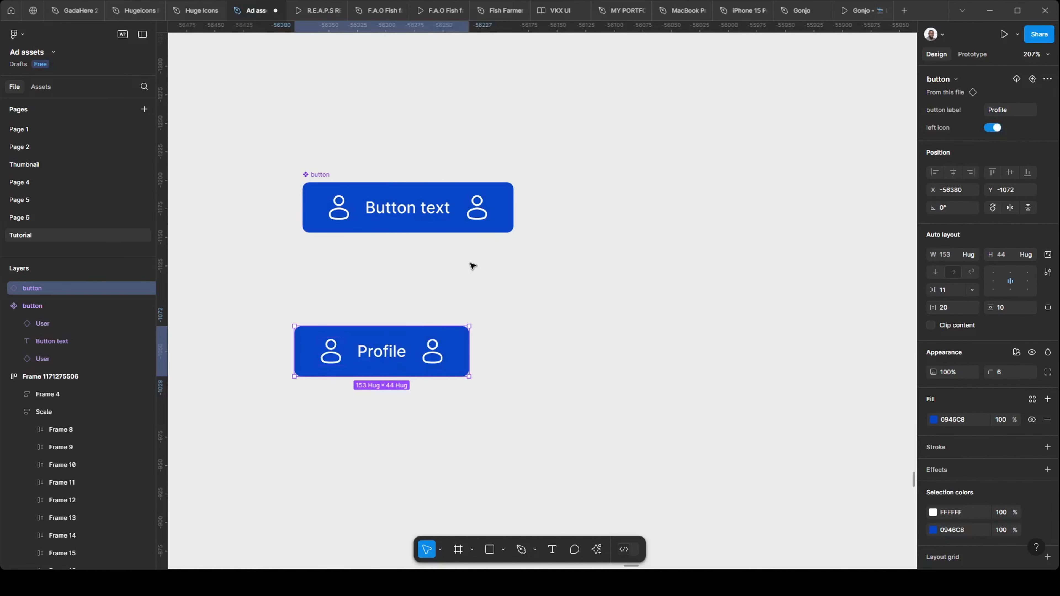
Create an instance swap property named "left icon", prefixed with a blue square emoji, with the value User for the main component's left icon.
left_click(474, 214)
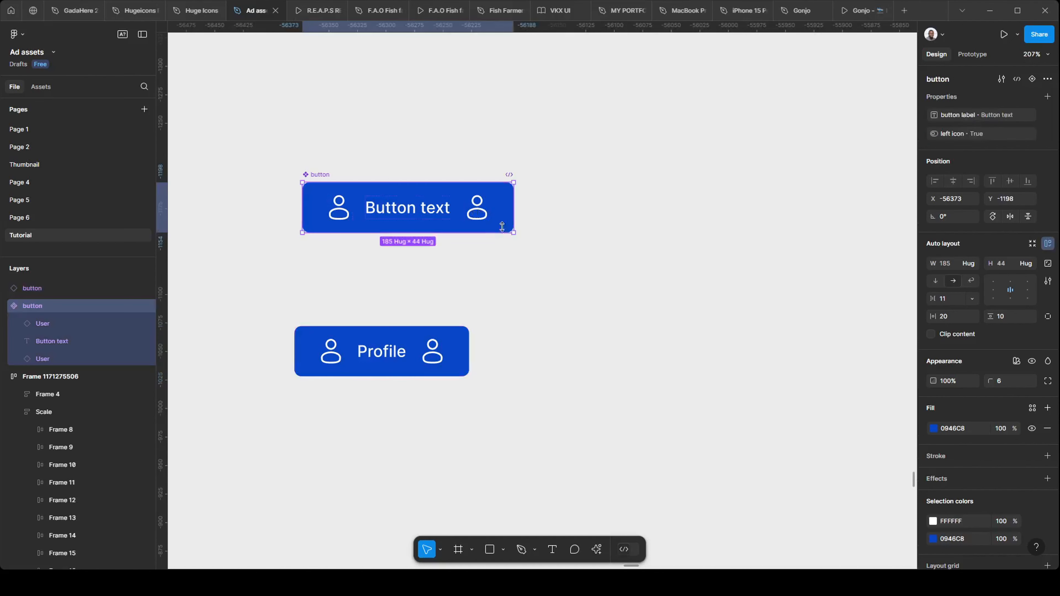
left_click(347, 210)
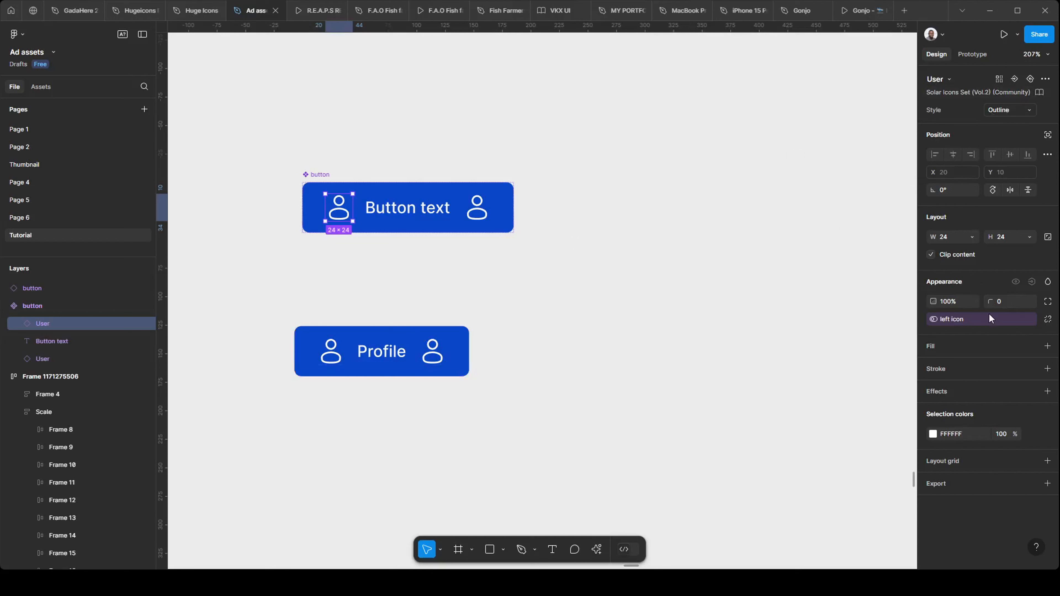
left_click(1014, 81)
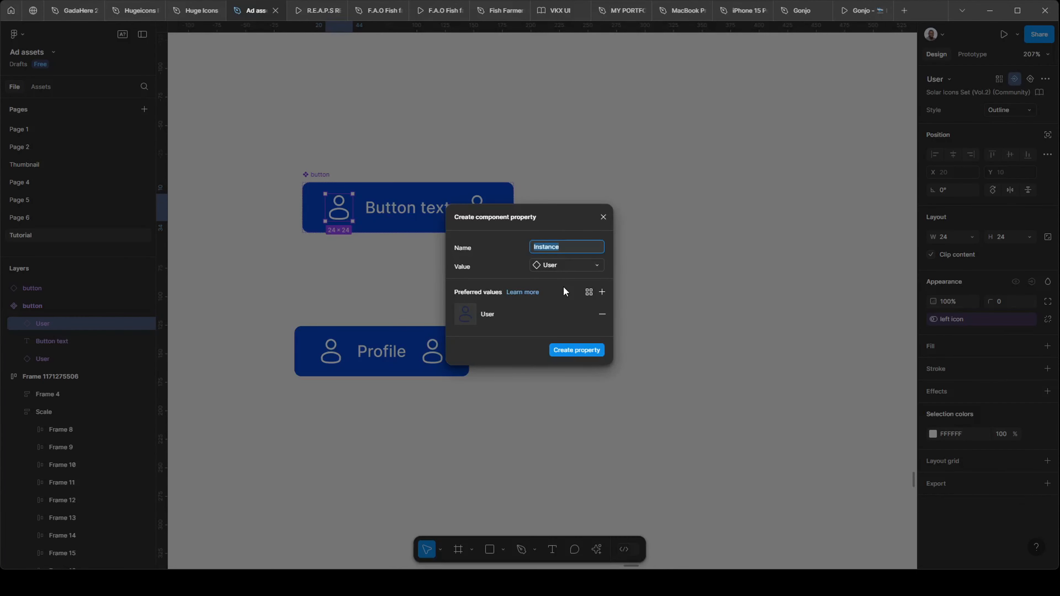
type("left icon")
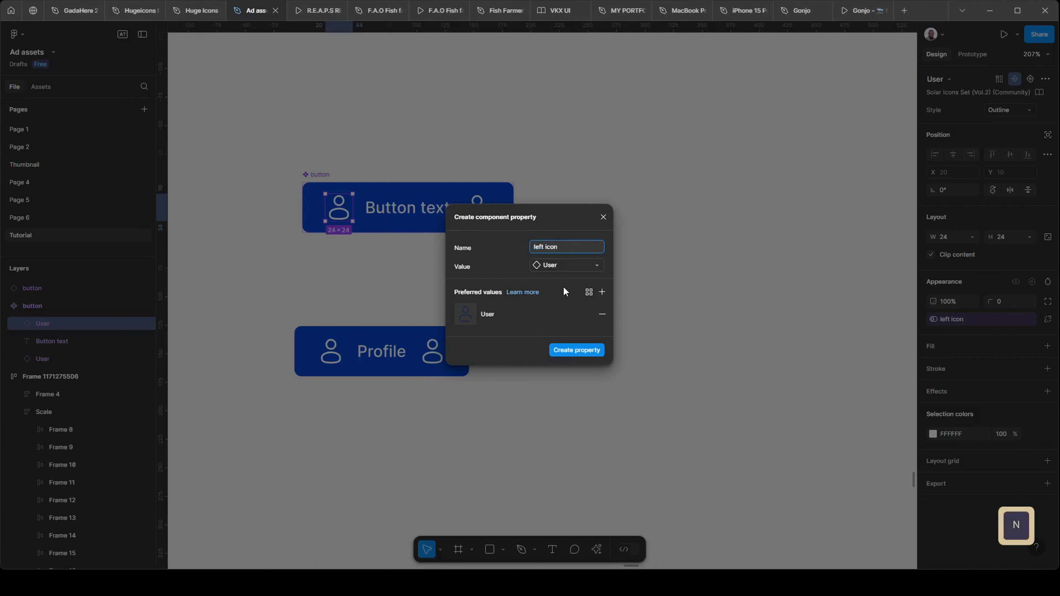
key("ctrl+Left")
key("Left")
key("Left")
key("Left")
key("Left")
key("Left")
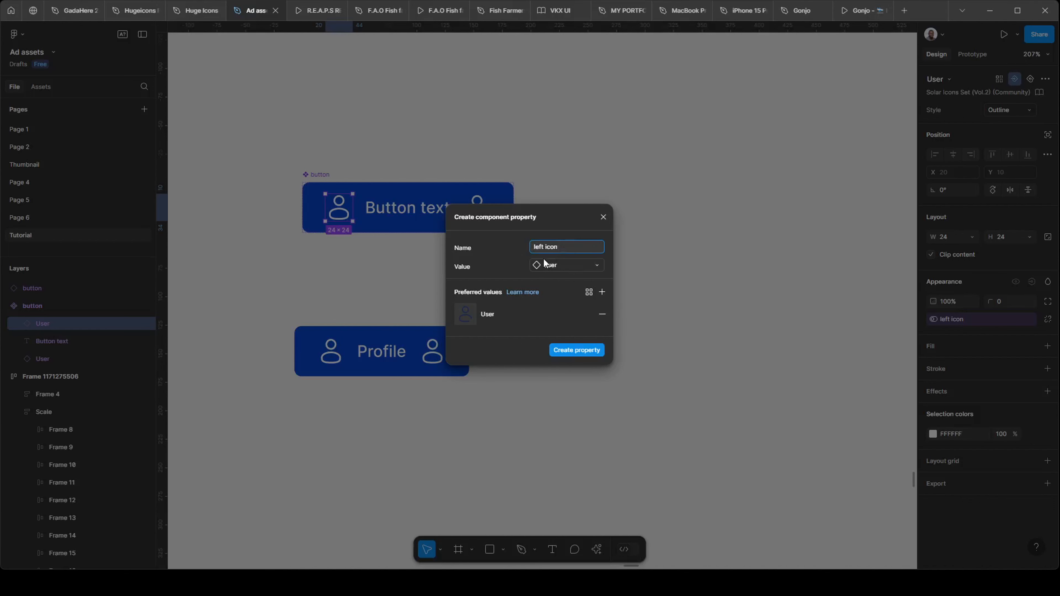
key("super")
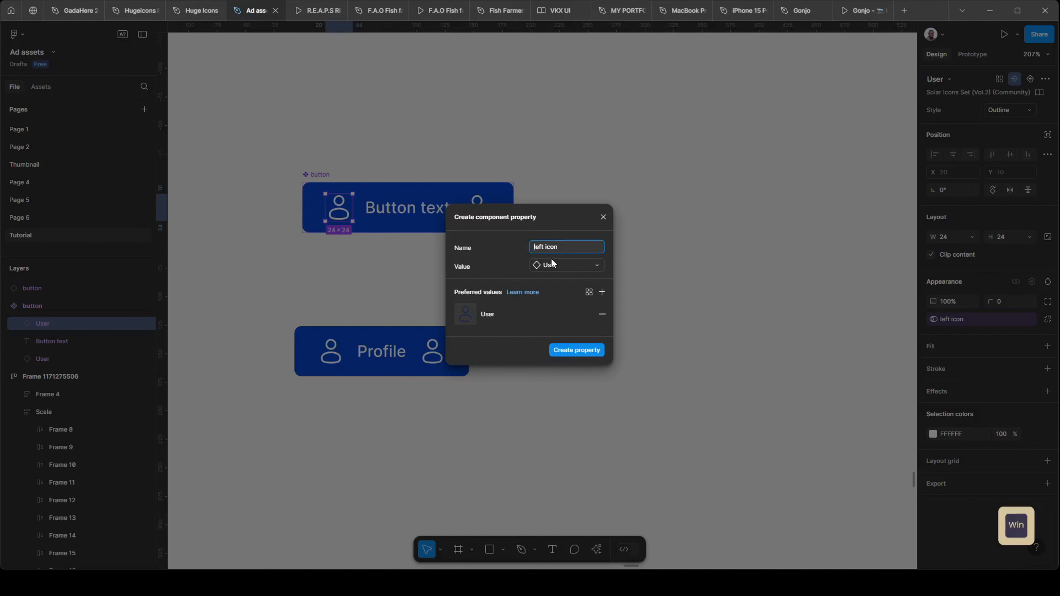
key("super+period")
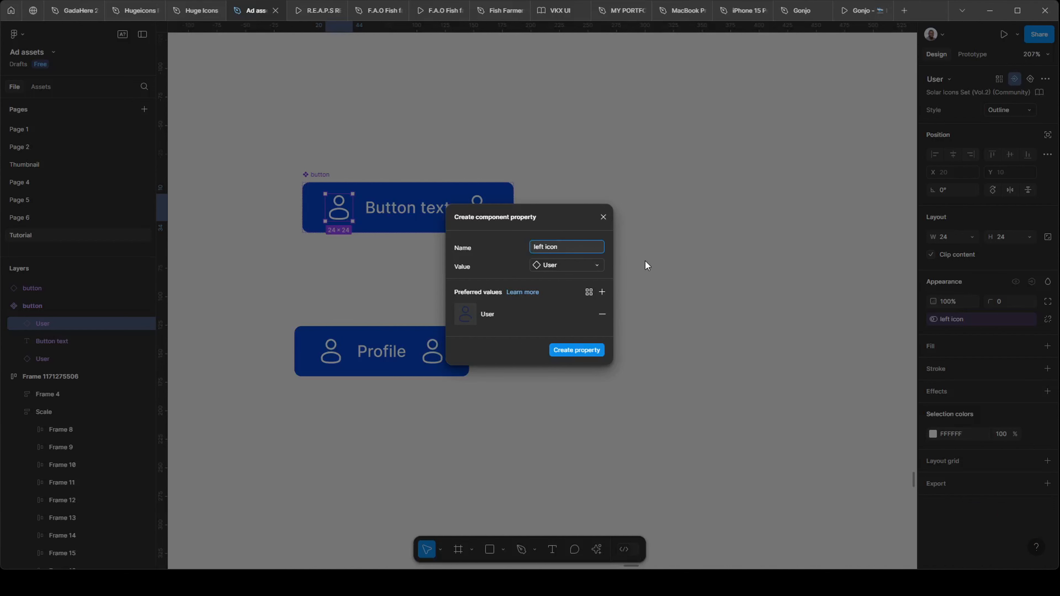
left_click(555, 275)
left_click(571, 349)
Swap the left icon of the Profile instance for the circled user icon from the Users group of Solar Icons Set.
left_click(363, 334)
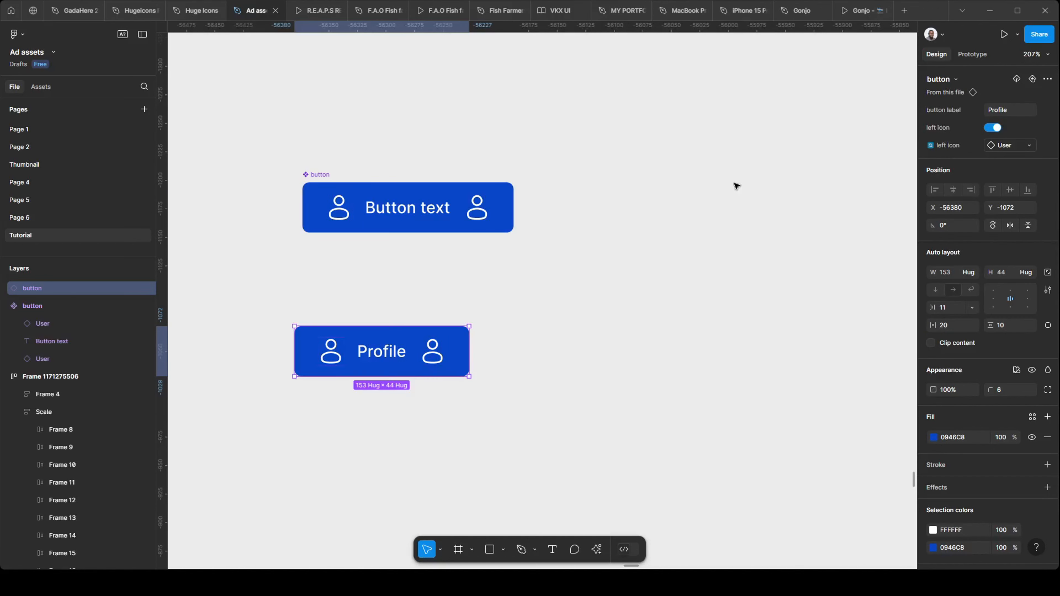
left_click(1020, 146)
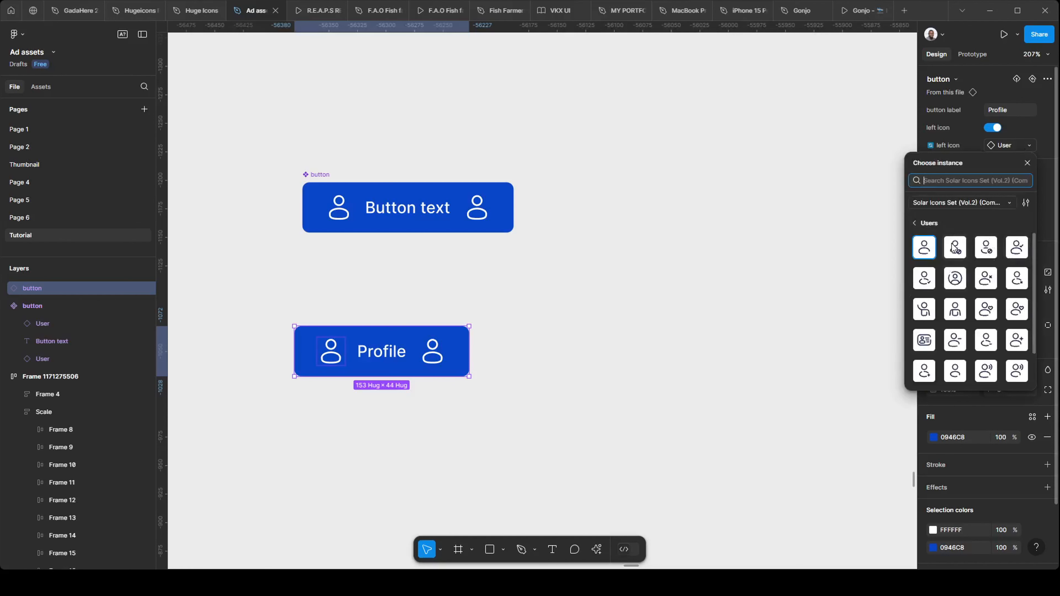
key("Escape")
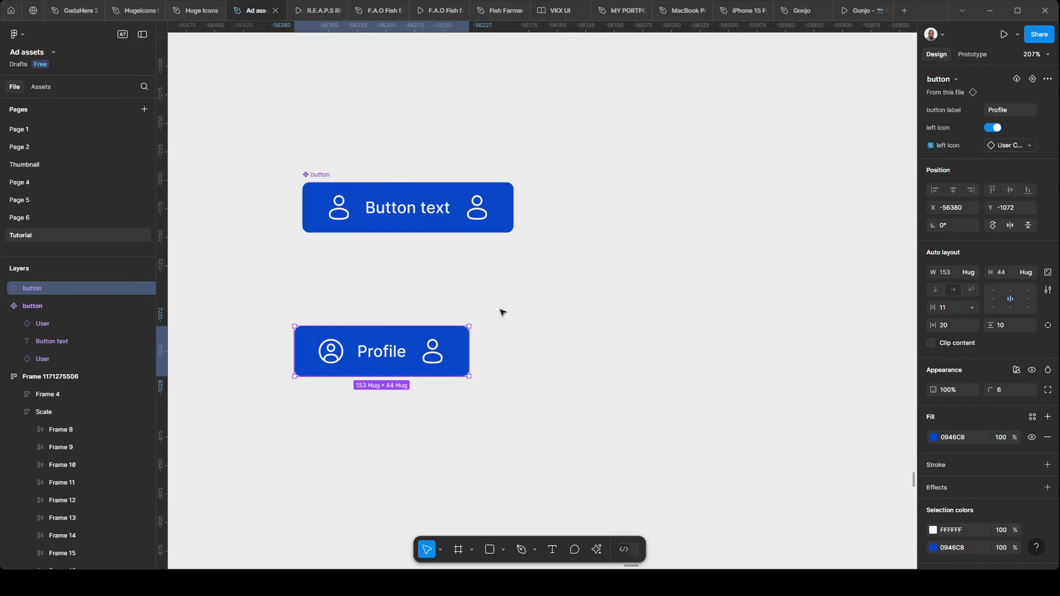
Undo the left icon swap on the Profile instance, redo it, and reselect the instance.
key("ctrl")
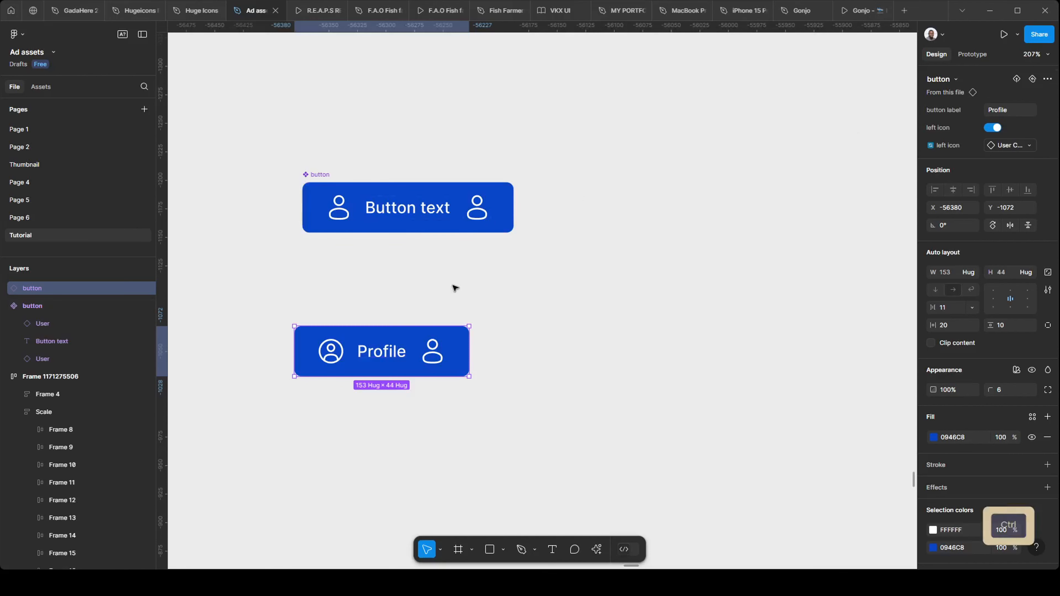
key("ctrl+z")
left_click(584, 325)
key("ctrl+shift+z")
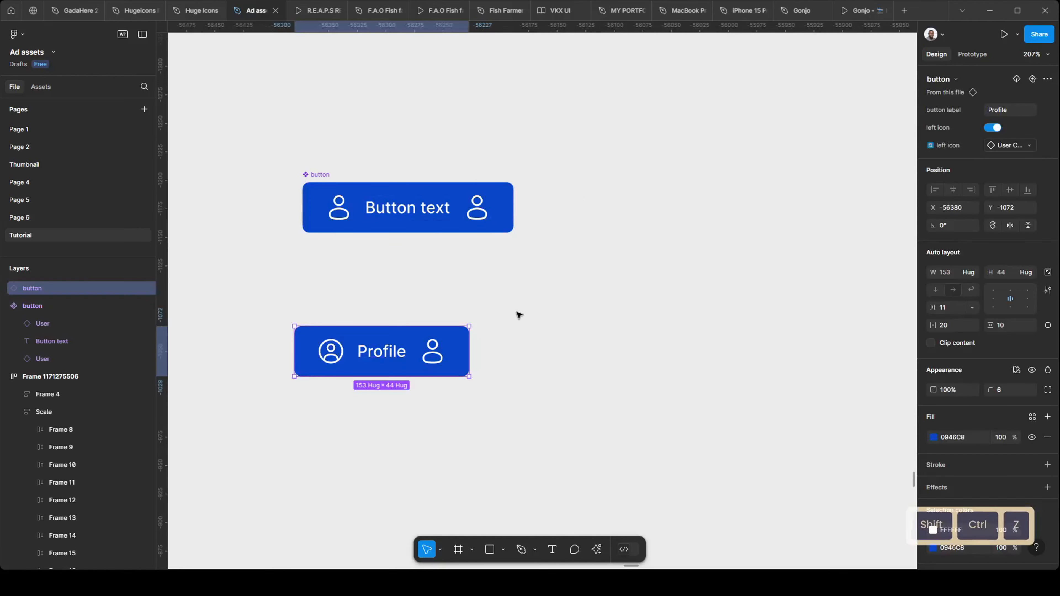
left_click(519, 315)
left_click(343, 348)
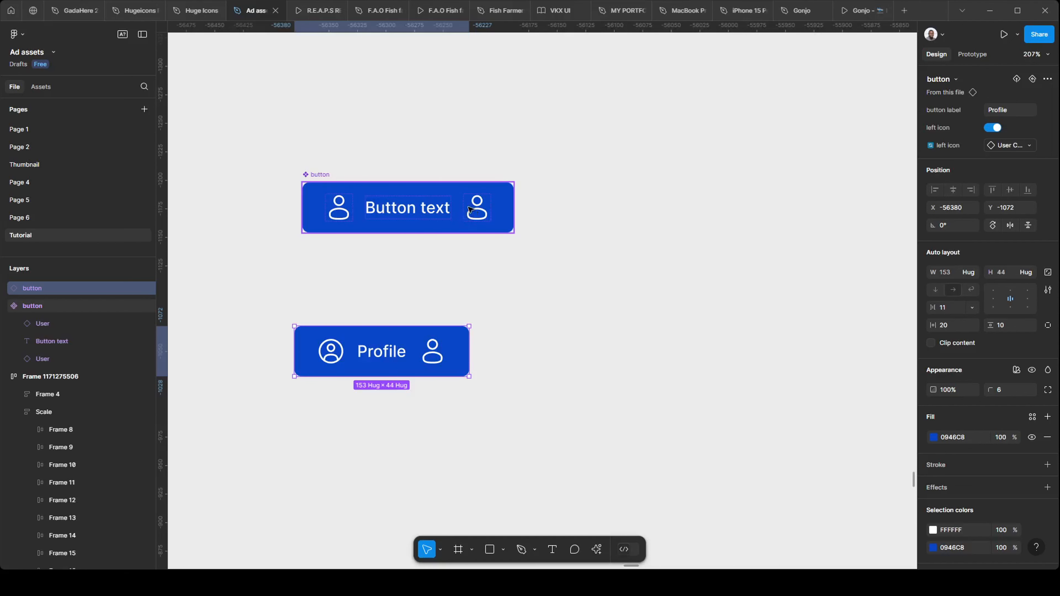
Create a boolean property named "right icon" with the value True for the visibility of the main component's right user icon.
double_click(481, 213)
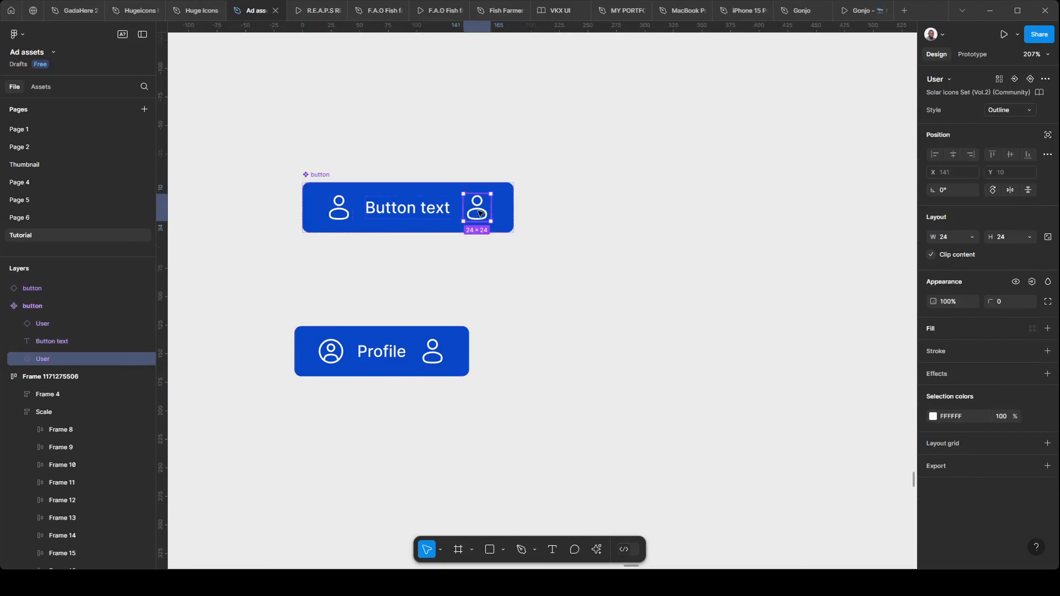
left_click(1031, 281)
left_click(1025, 327)
type("righ")
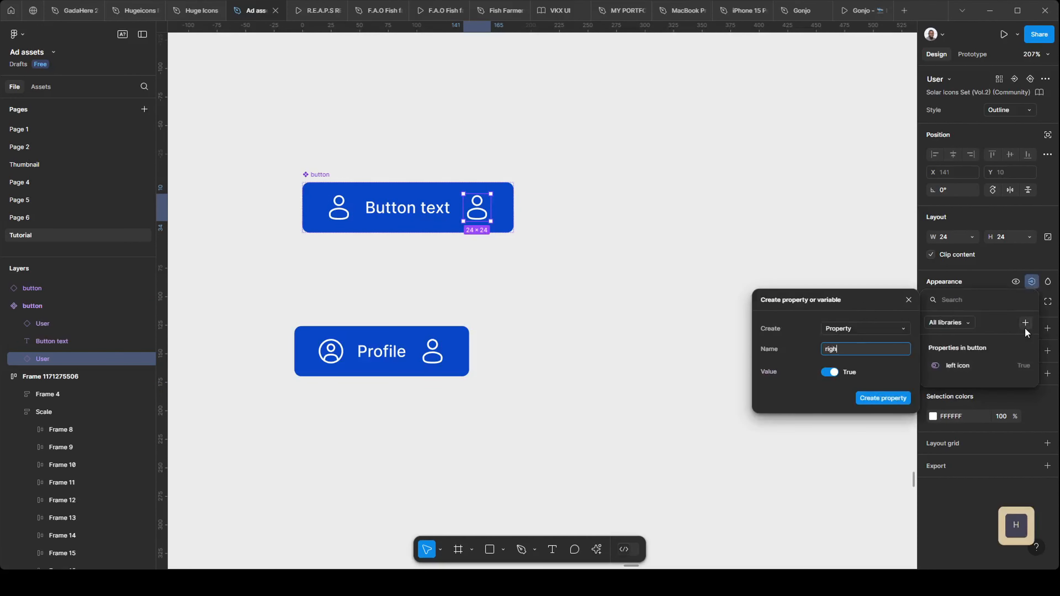
type("t icon")
left_click(829, 372)
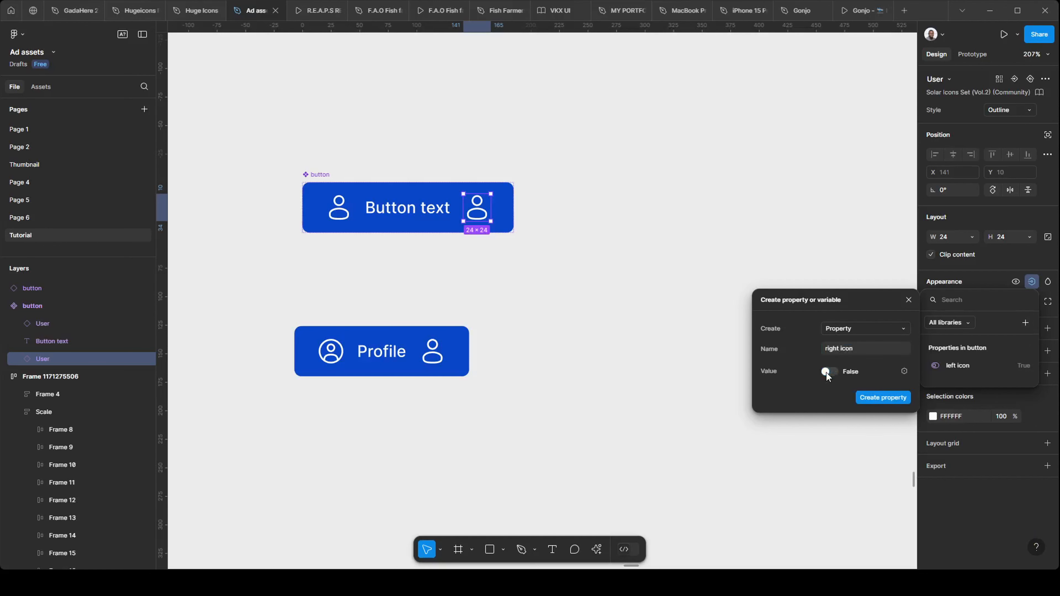
left_click(882, 398)
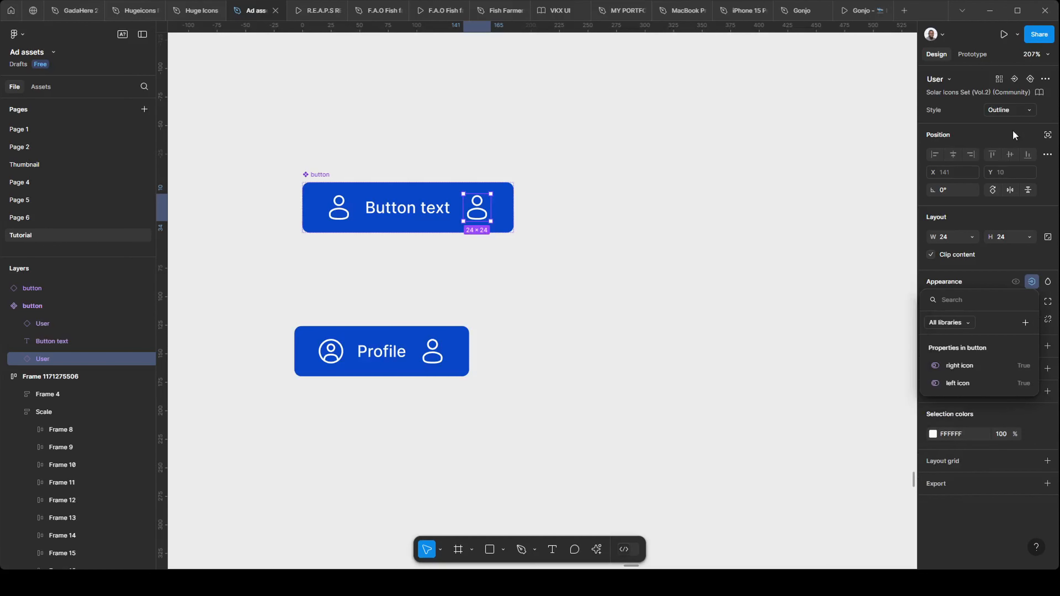
Create an instance swap property named "right icon", prefixed with a blue square emoji, with the value User for the main component's right icon.
left_click(1017, 79)
left_click(1014, 79)
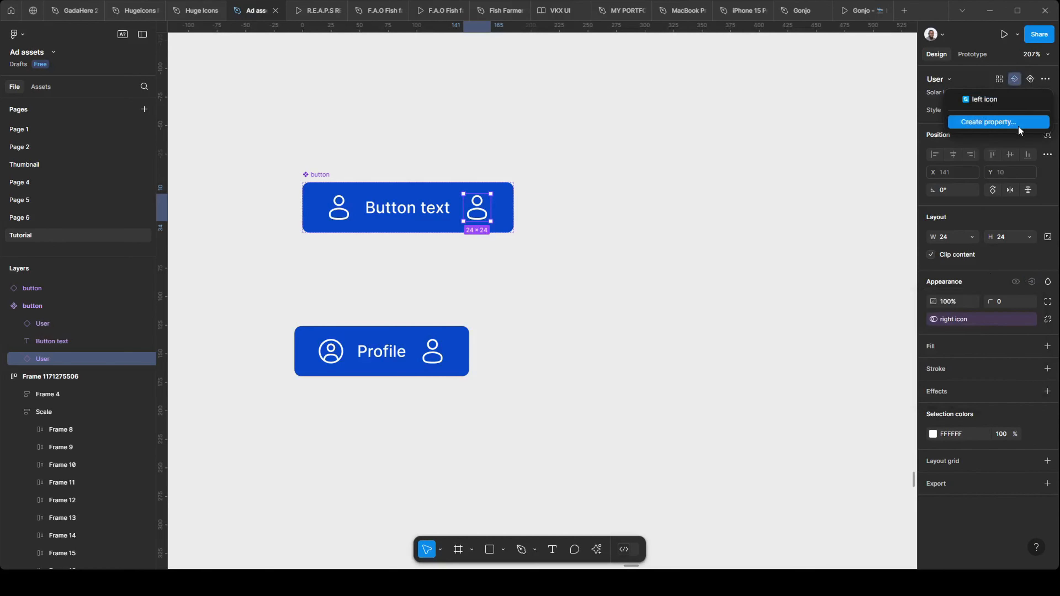
left_click(1018, 125)
type("right icon")
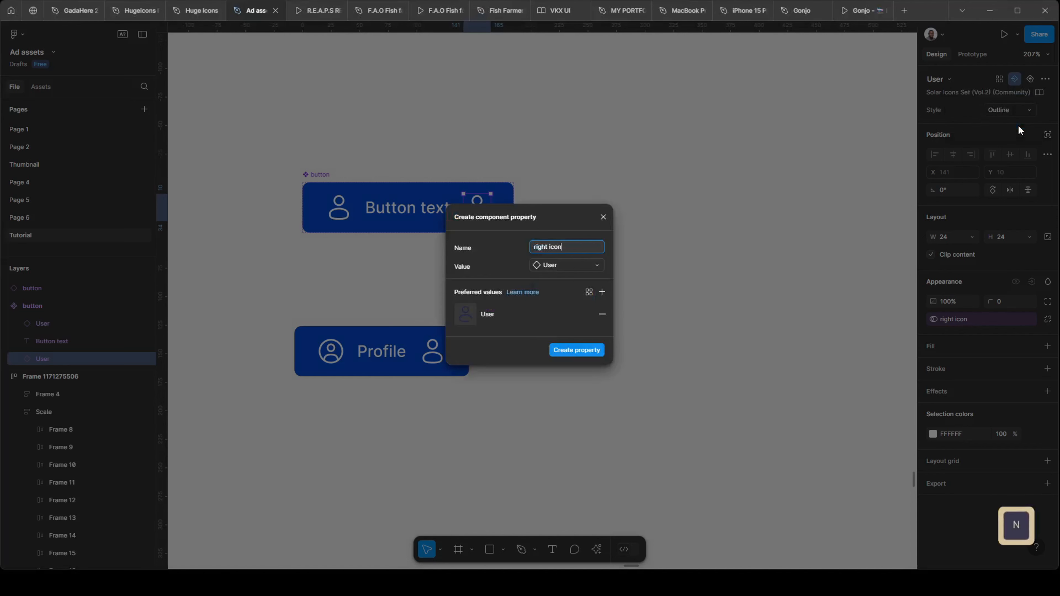
key("ctrl+Left")
key("ctrl+Left")
key("super+period")
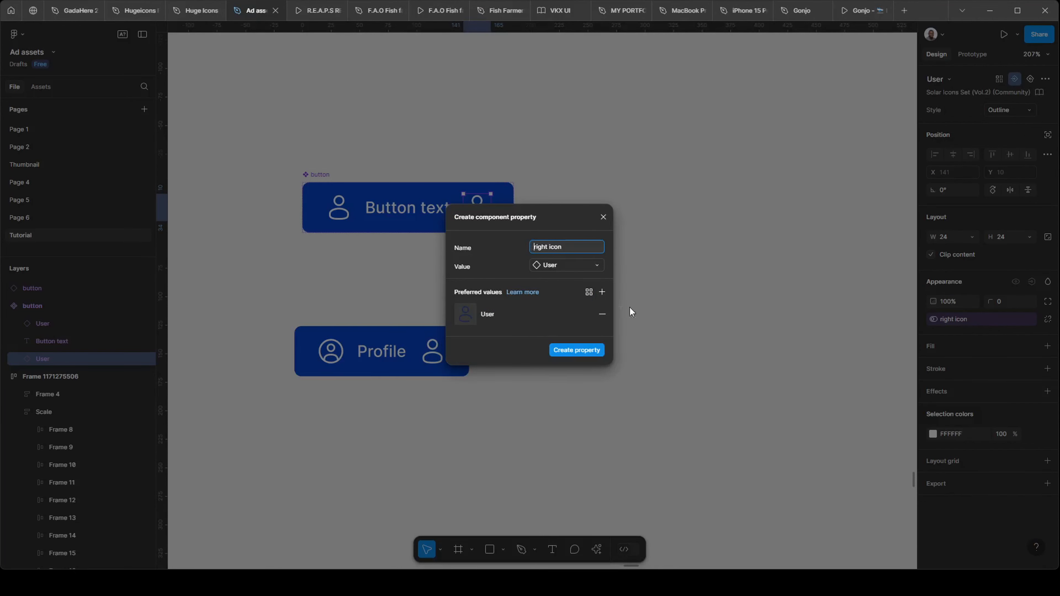
left_click(562, 362)
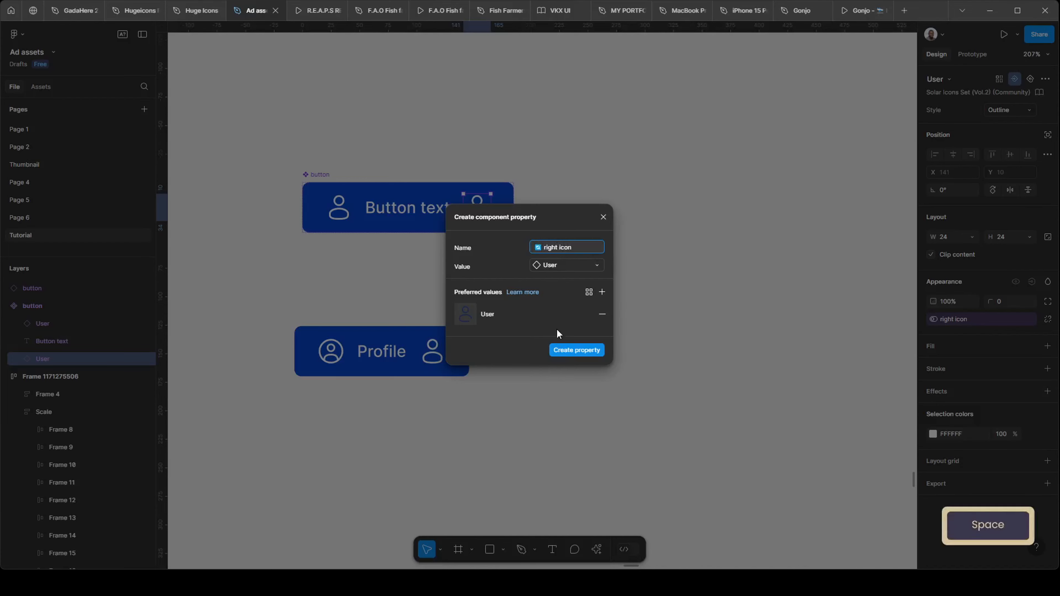
left_click(577, 351)
left_click(642, 310)
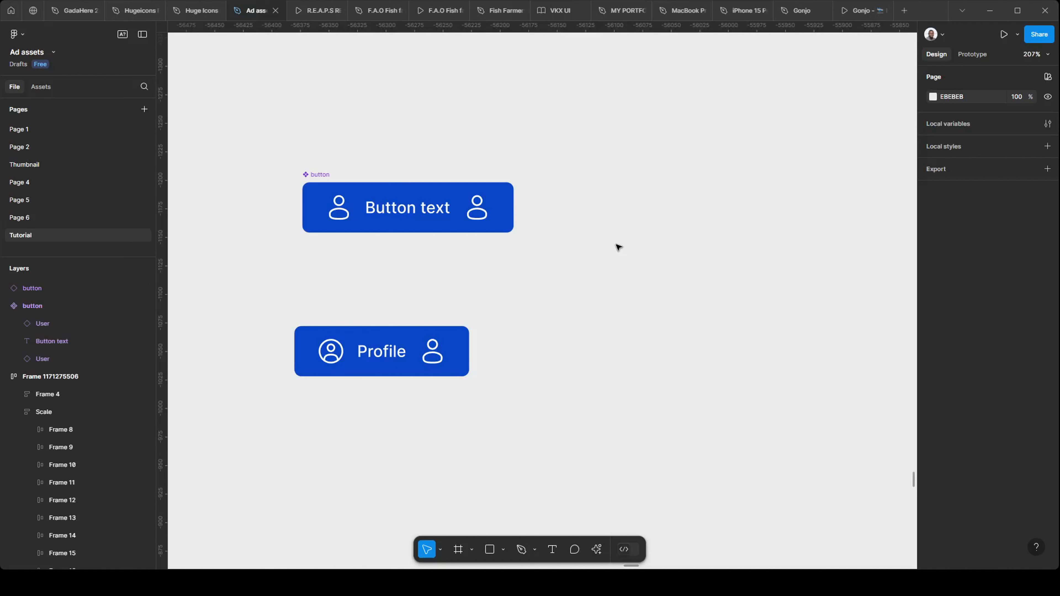
Swap the right icon of the Profile instance for the diagonal arrow icon, keeping the instance selected.
key("super+period")
left_click(368, 330)
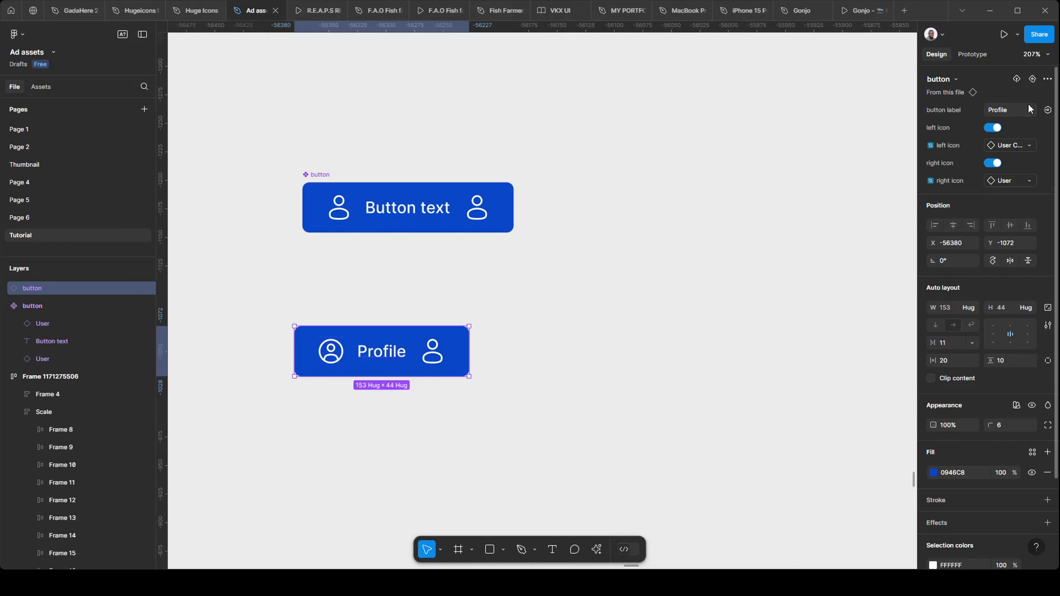
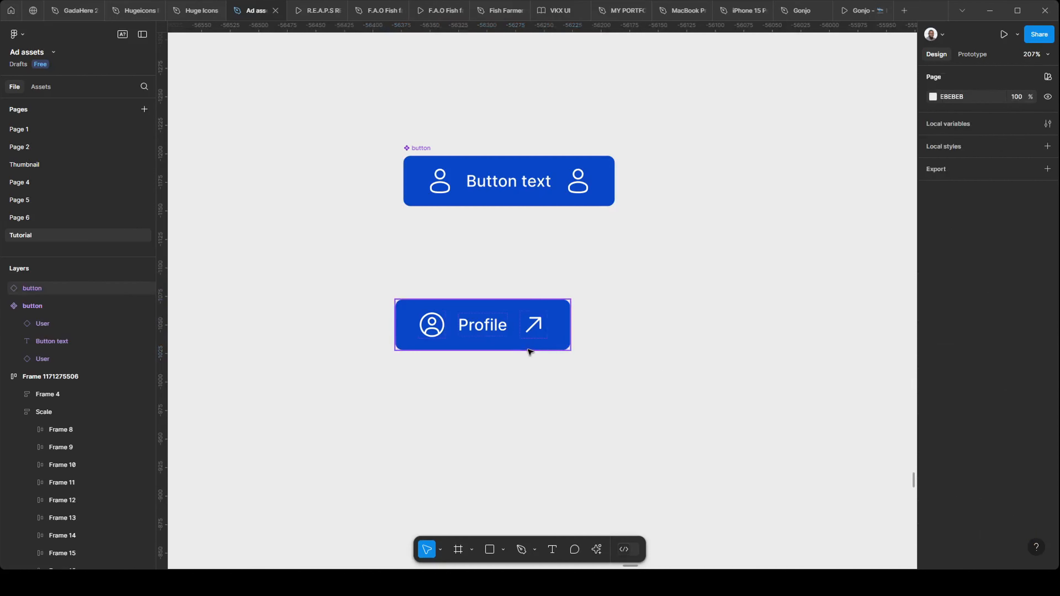
left_click(422, 313)
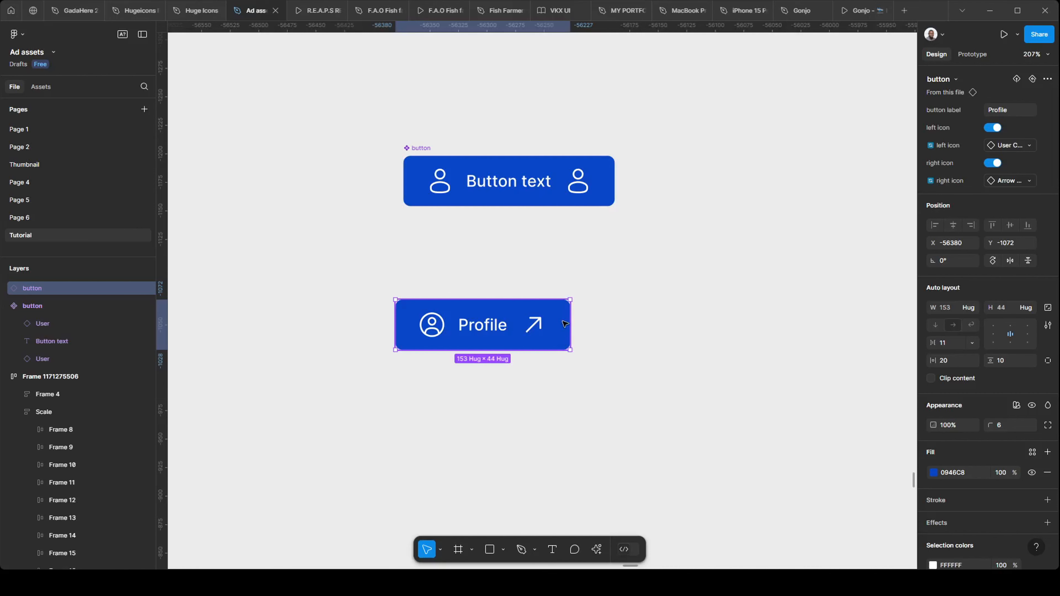
Move the Profile instance further down below the main component, to about Y -1013.
scroll(1022, 427, "down", 3)
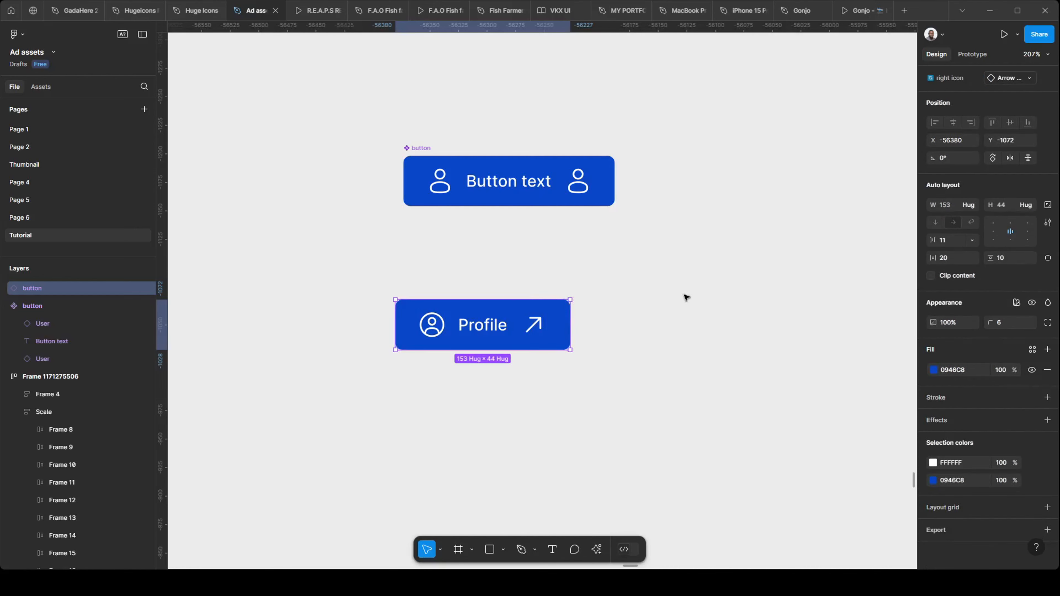
scroll(669, 281, "up", 2)
scroll(669, 281, "right", 2)
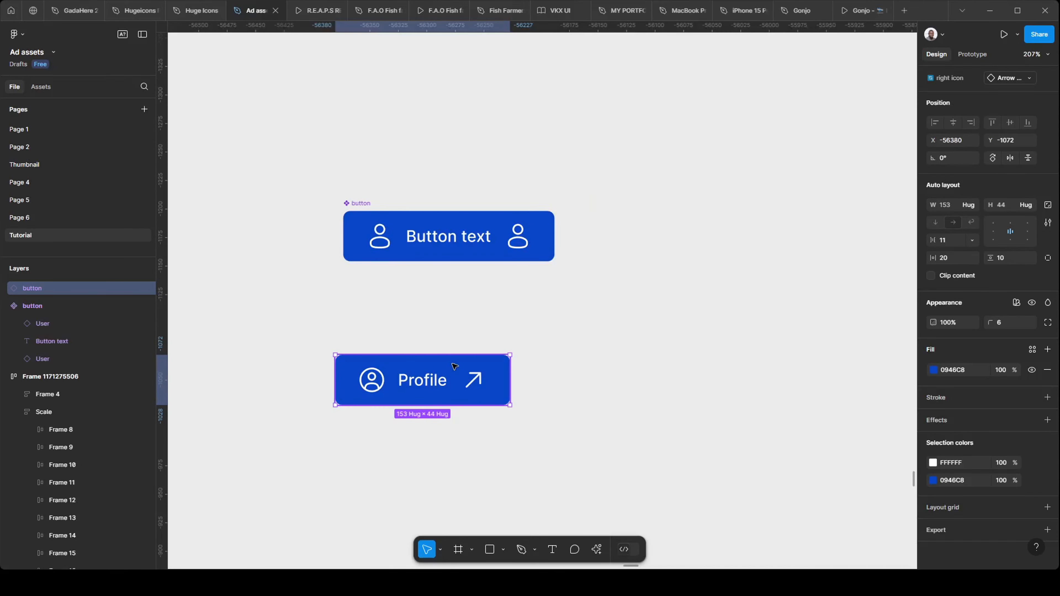
left_click_drag(469, 372, 472, 393)
scroll(440, 297, "down", 3)
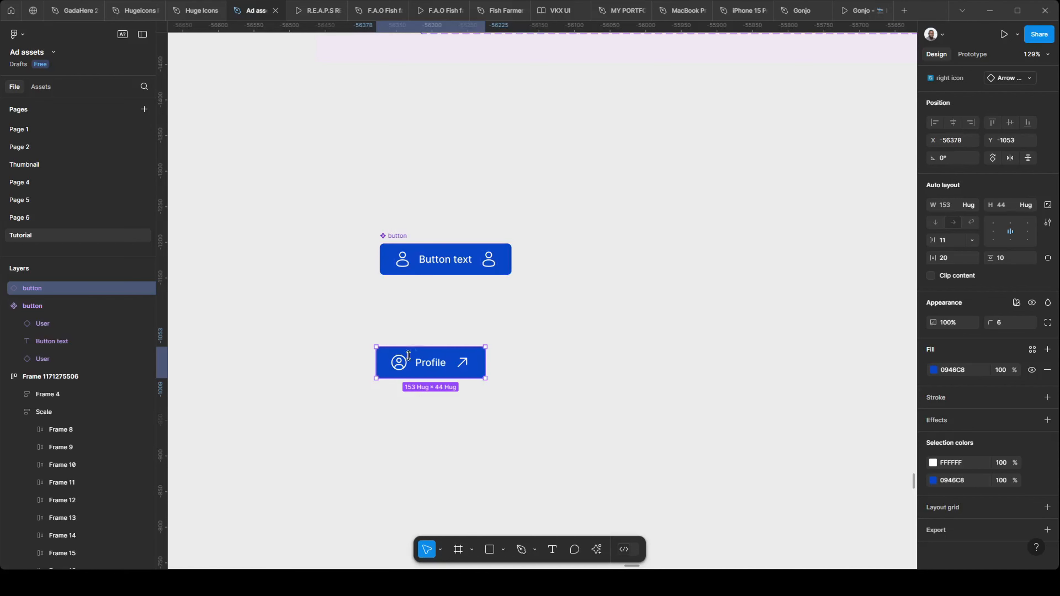
left_click_drag(411, 364, 422, 391)
scroll(441, 338, "up", 1)
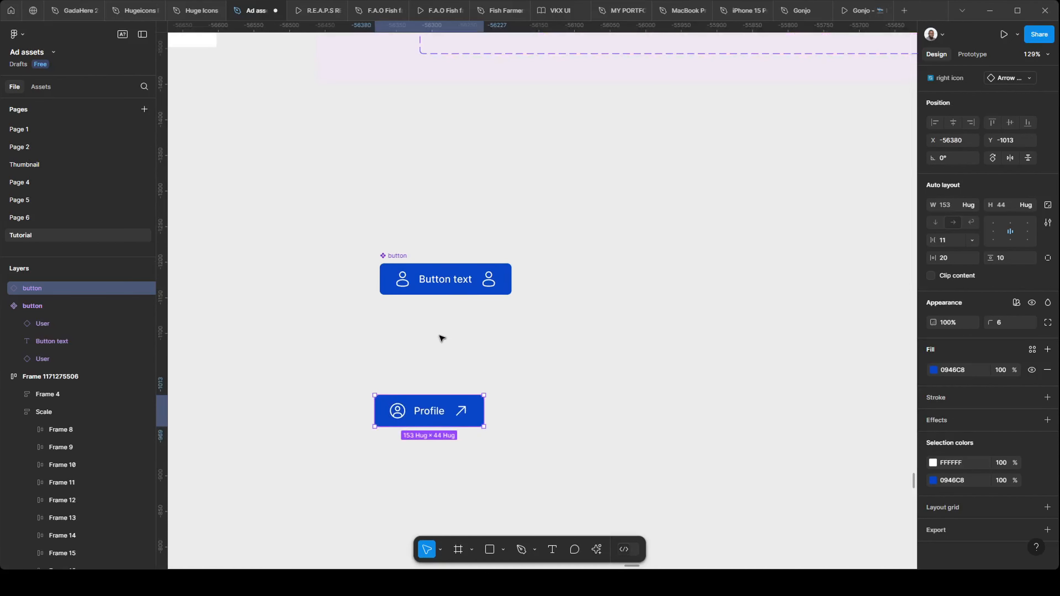
Copy the Default, Hover, Disabled and Focus label row from Frame 20 to above the main button component and ungroup it.
scroll(441, 338, "up", 5)
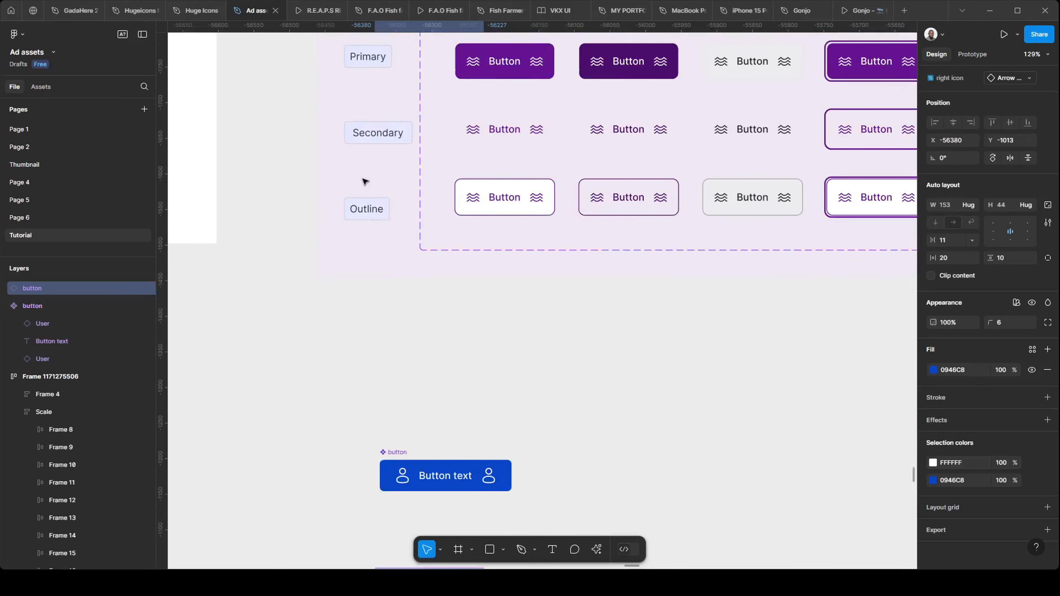
scroll(363, 181, "up", 2)
scroll(380, 127, "down", 1)
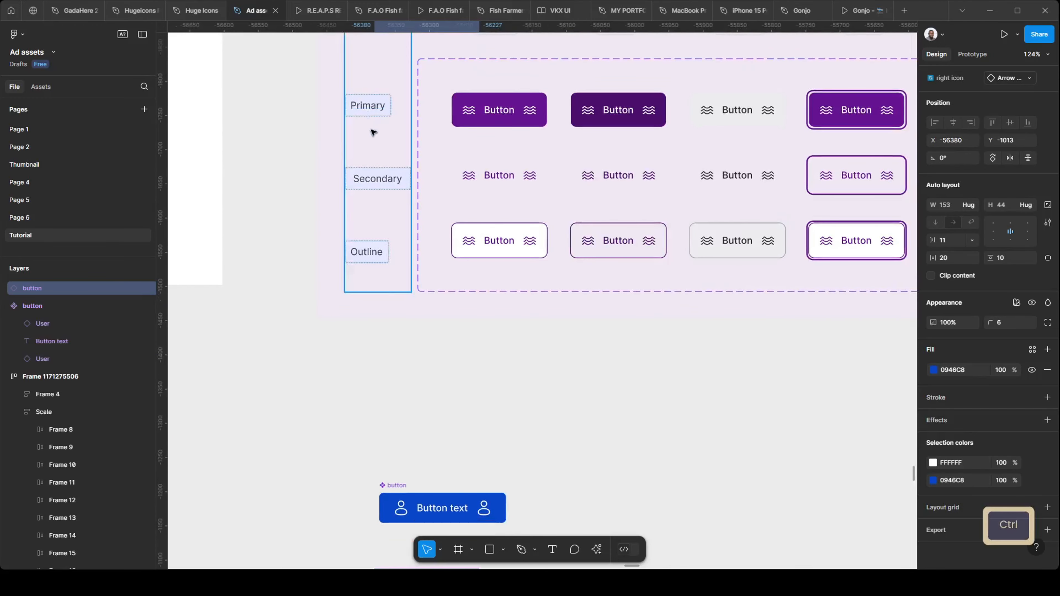
scroll(372, 132, "down", 3)
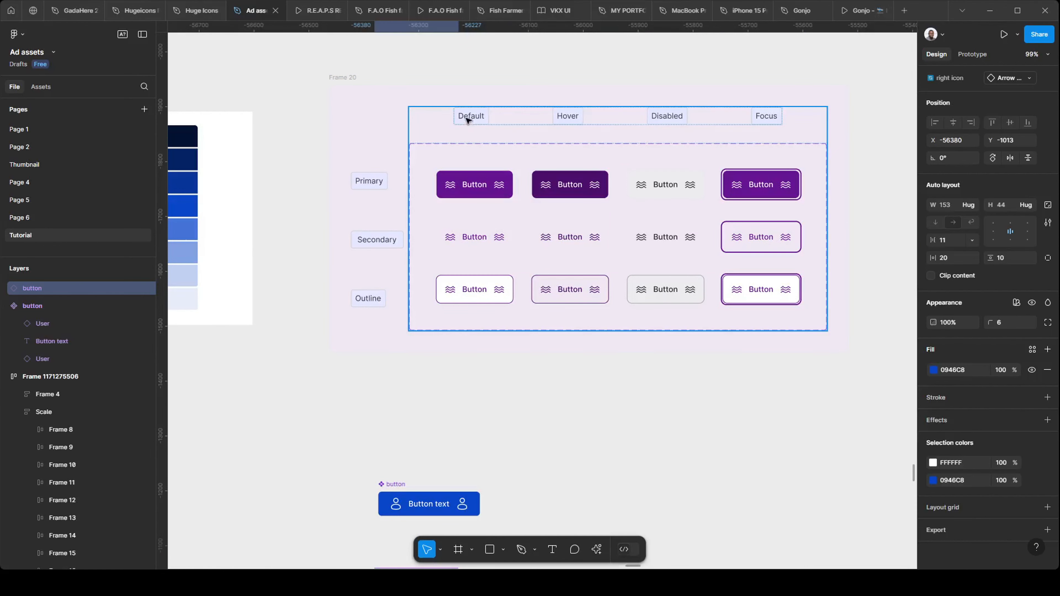
left_click(468, 121)
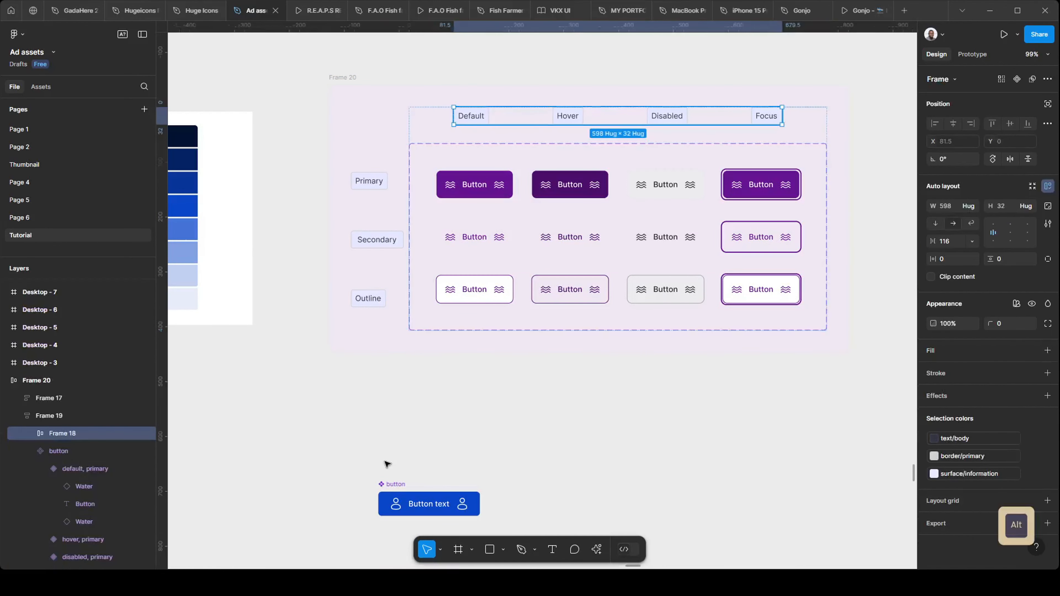
left_click_drag(386, 465, 414, 461)
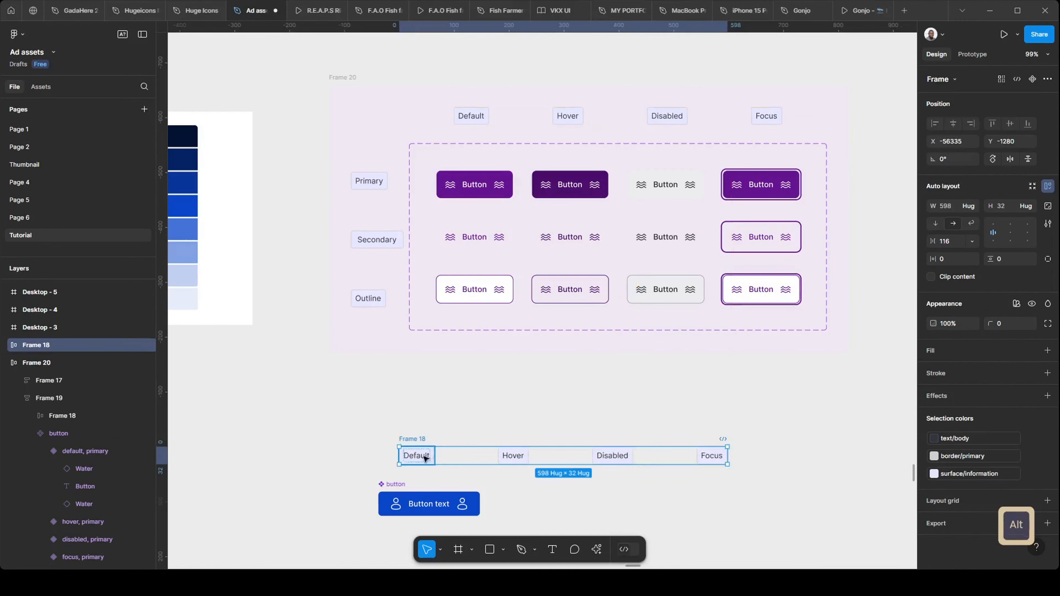
key("ctrl+shift+g")
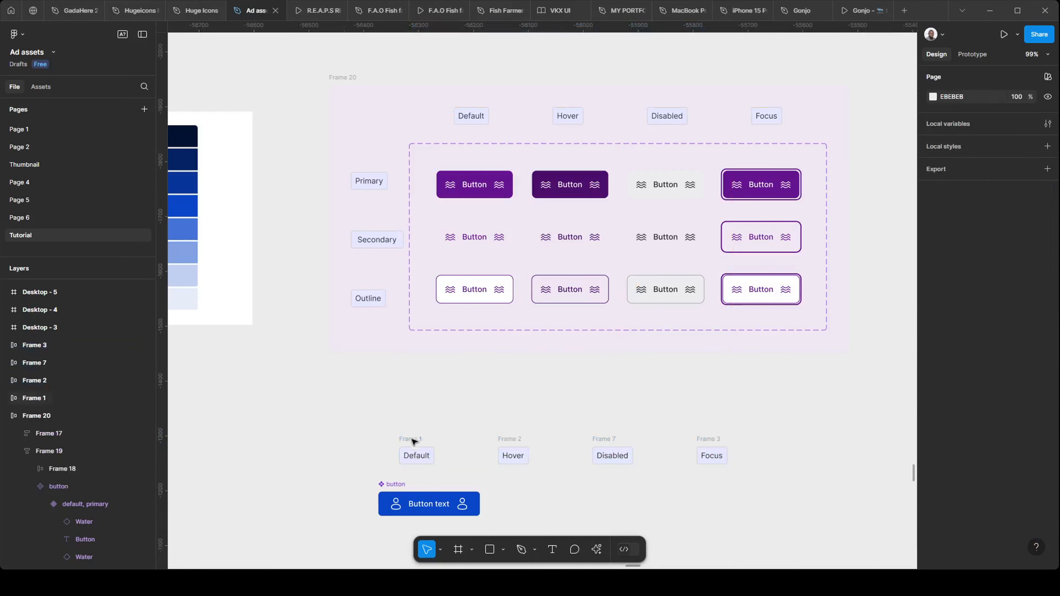
Copy the Primary, Secondary and Outline label column from Frame 20 to beside the main button component and ungroup it.
left_click(379, 191)
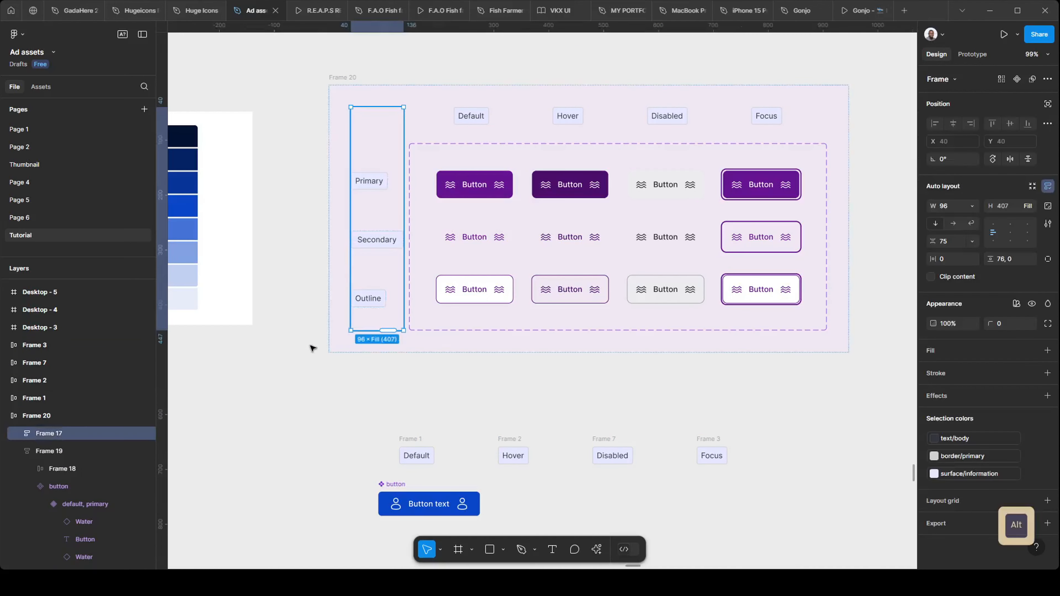
left_click_drag(380, 190, 313, 514)
scroll(333, 505, "down", 3)
key("ctrl+shift+g")
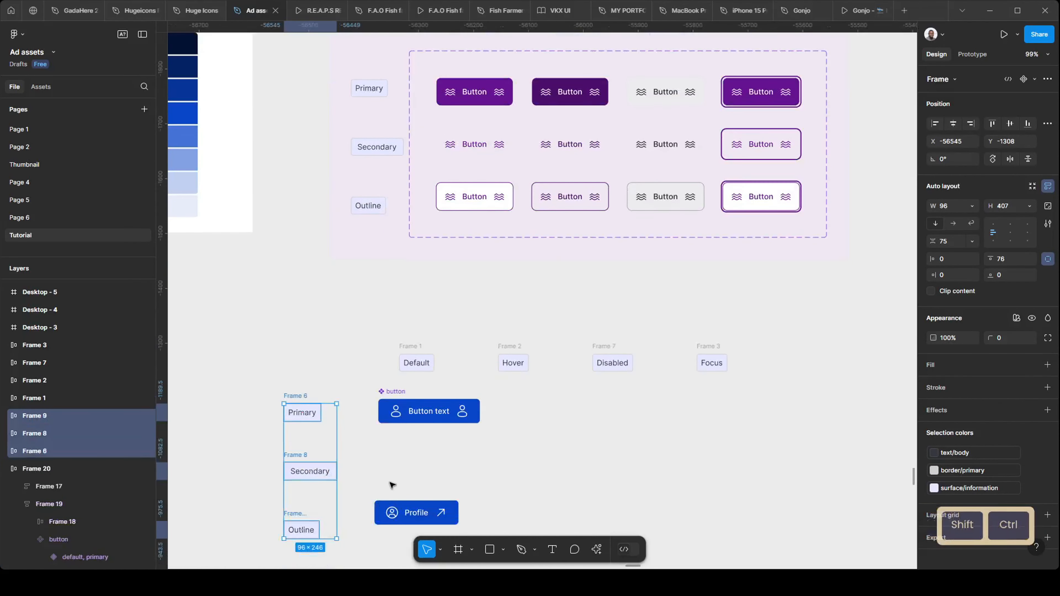
Cut the Profile instance from the canvas.
left_click(392, 485)
left_click(457, 512)
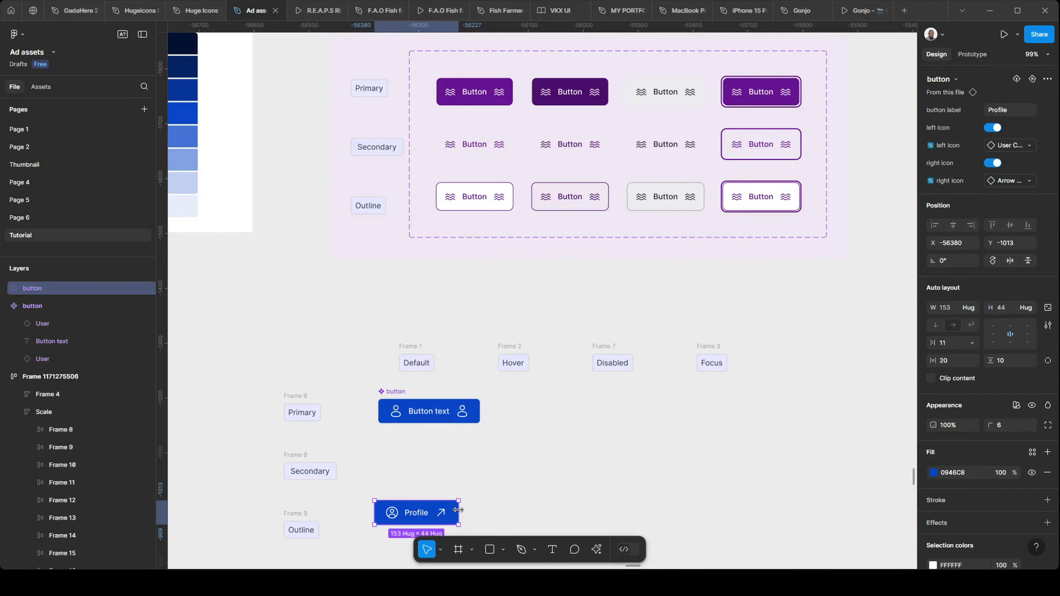
key("ctrl+x")
Move the copied Primary, Secondary and Outline labels together slightly closer to the main button component.
scroll(344, 424, "down", 2)
scroll(317, 401, "up", 1)
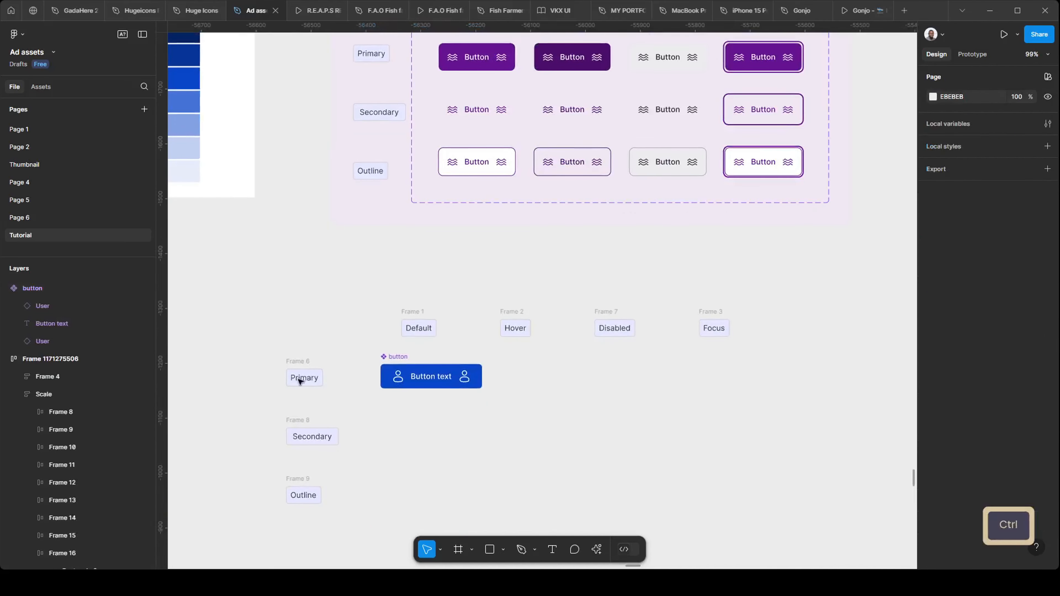
left_click_drag(339, 543, 273, 357)
left_click_drag(320, 443, 334, 436)
left_click(419, 449)
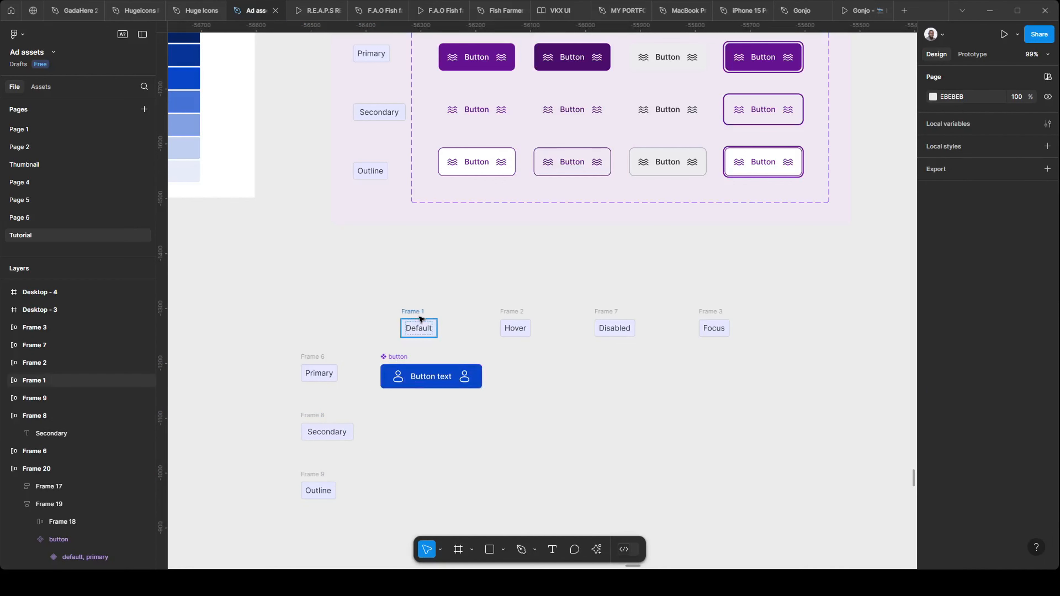
Add a second variant to the main button component.
scroll(475, 350, "down", 2)
scroll(476, 351, "right", 3)
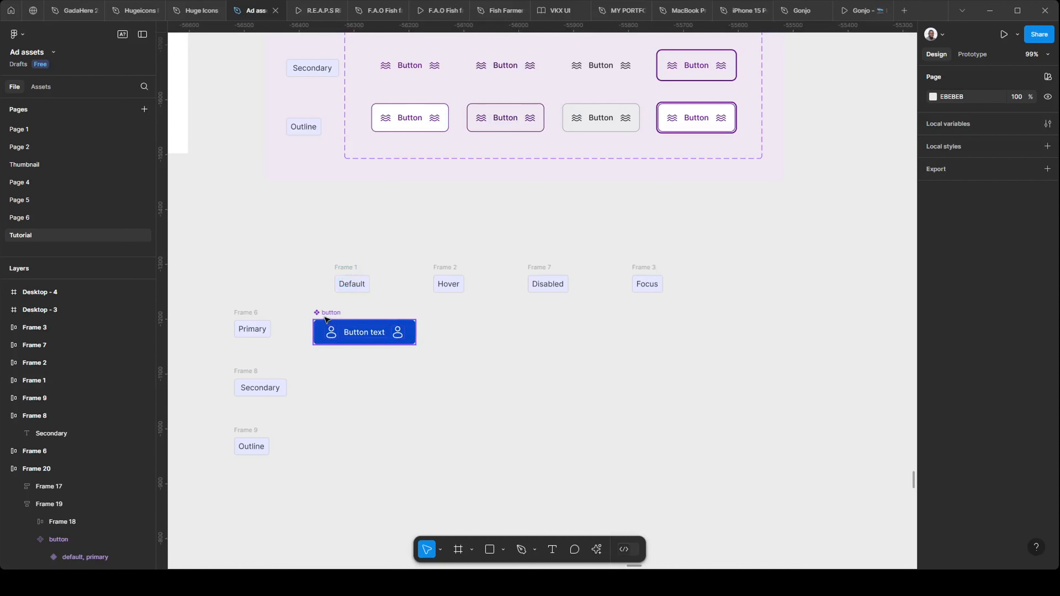
left_click(359, 339)
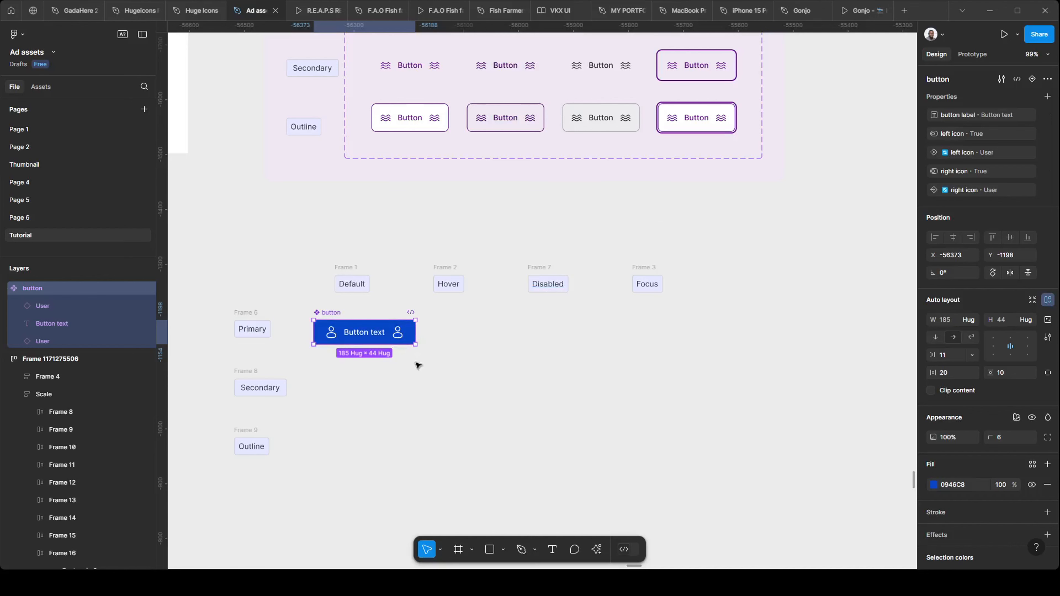
scroll(386, 333, "up", 4)
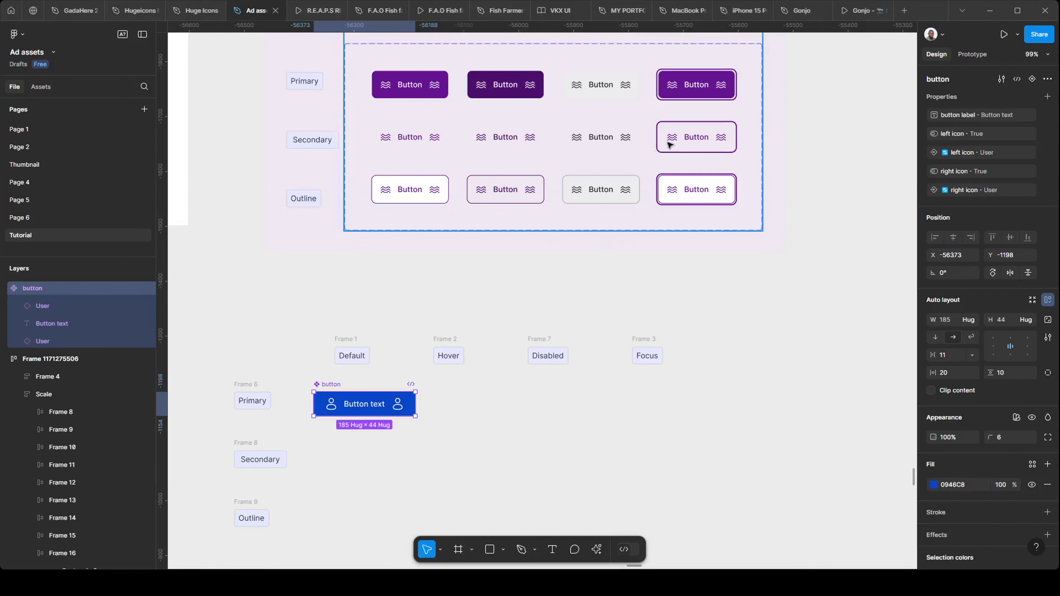
scroll(393, 275, "down", 7)
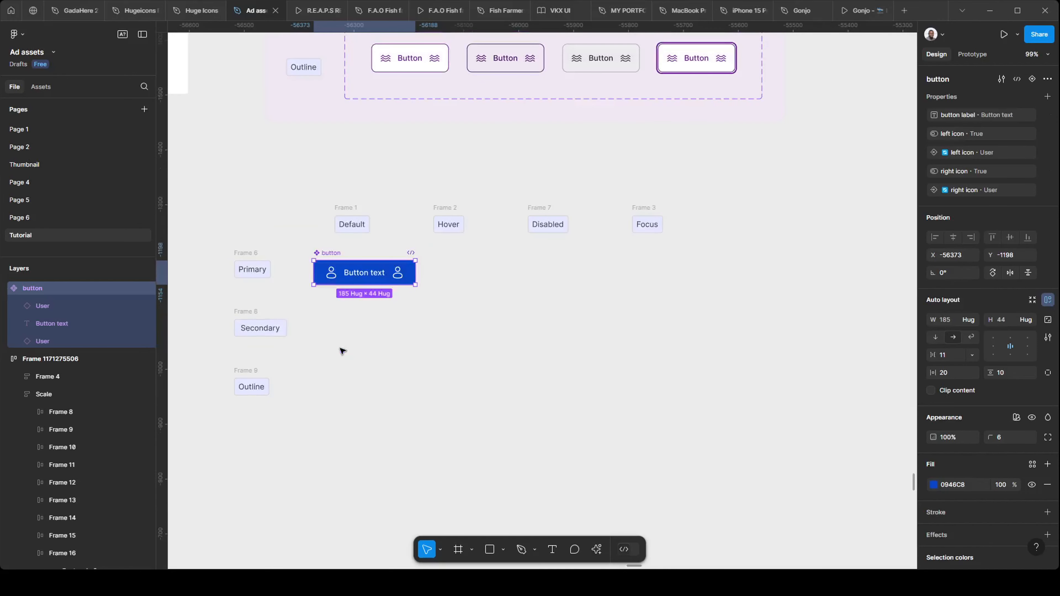
left_click(1032, 79)
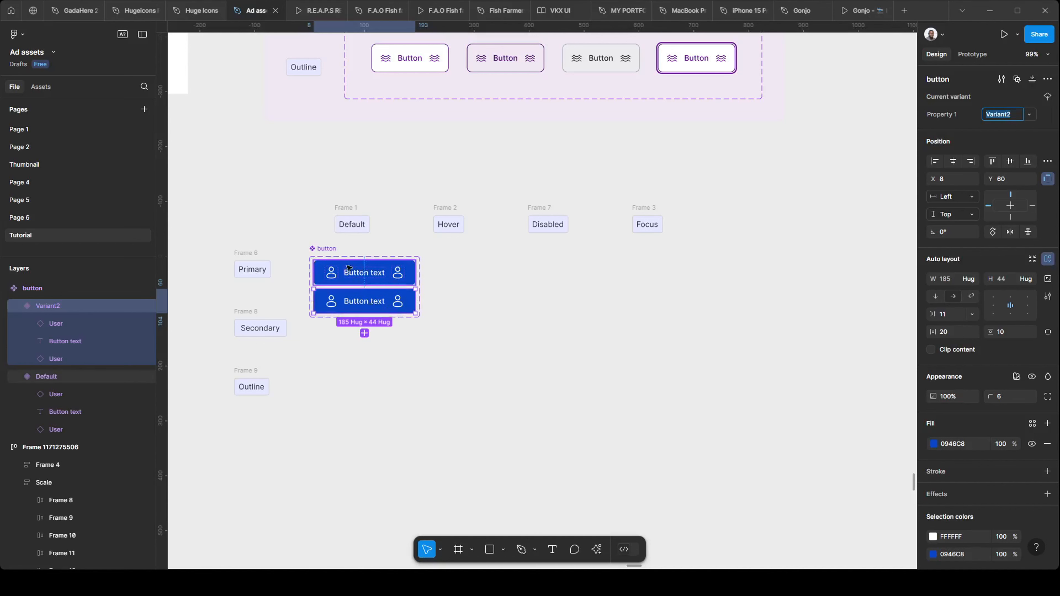
key("Escape")
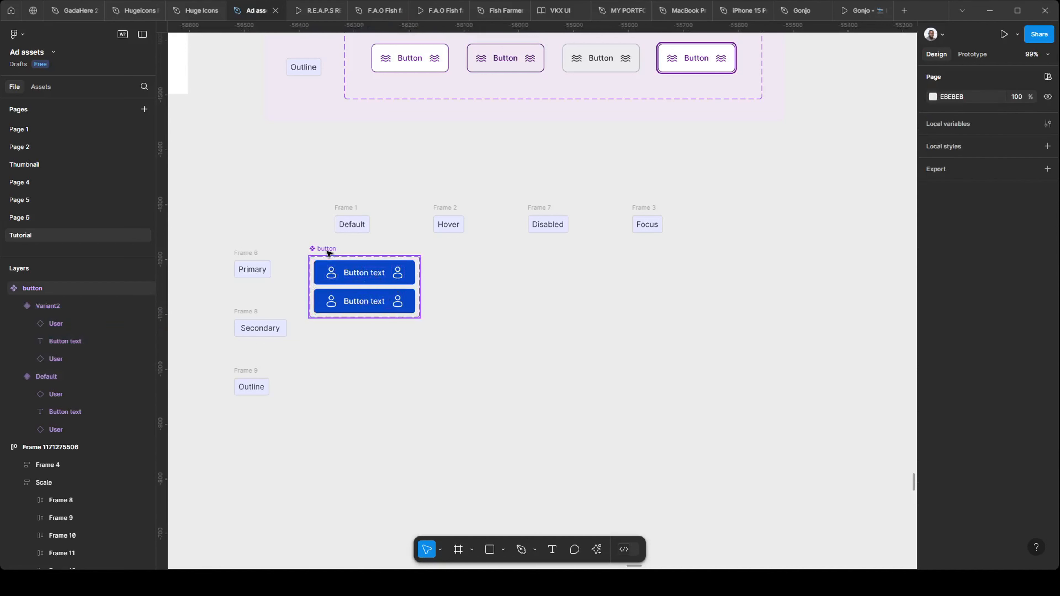
Enlarge the button component set upward and to both sides to about 832 × 221 so it spans the state labels.
left_click(326, 250)
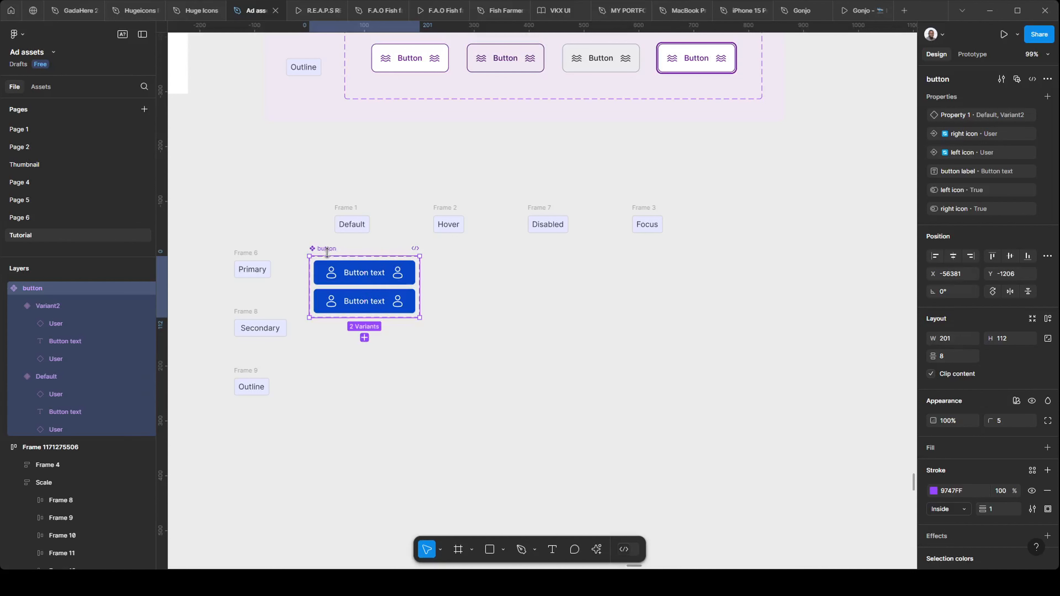
left_click_drag(327, 255, 326, 196)
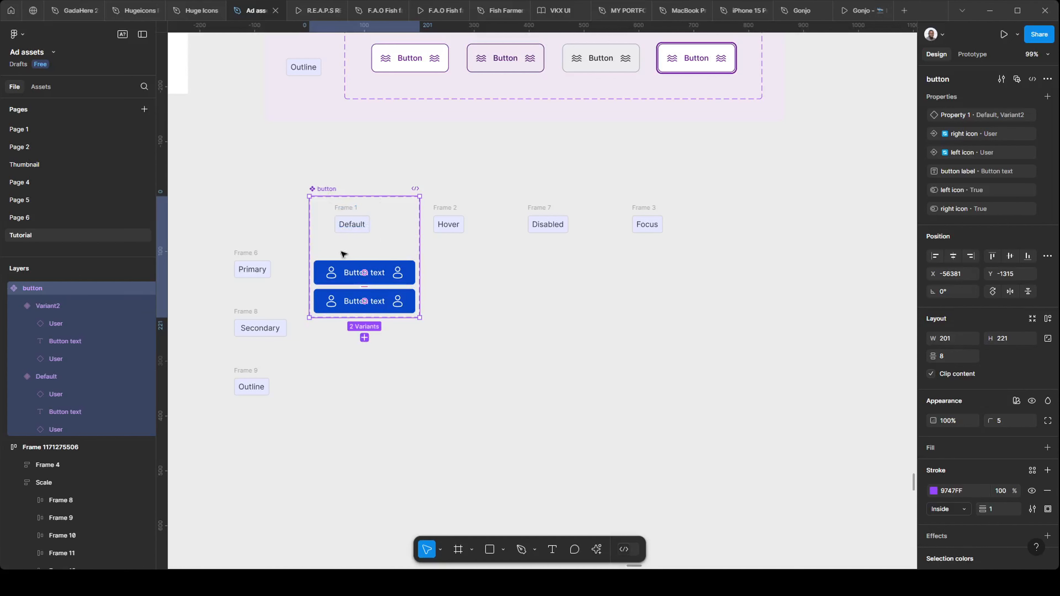
left_click_drag(422, 256, 691, 253)
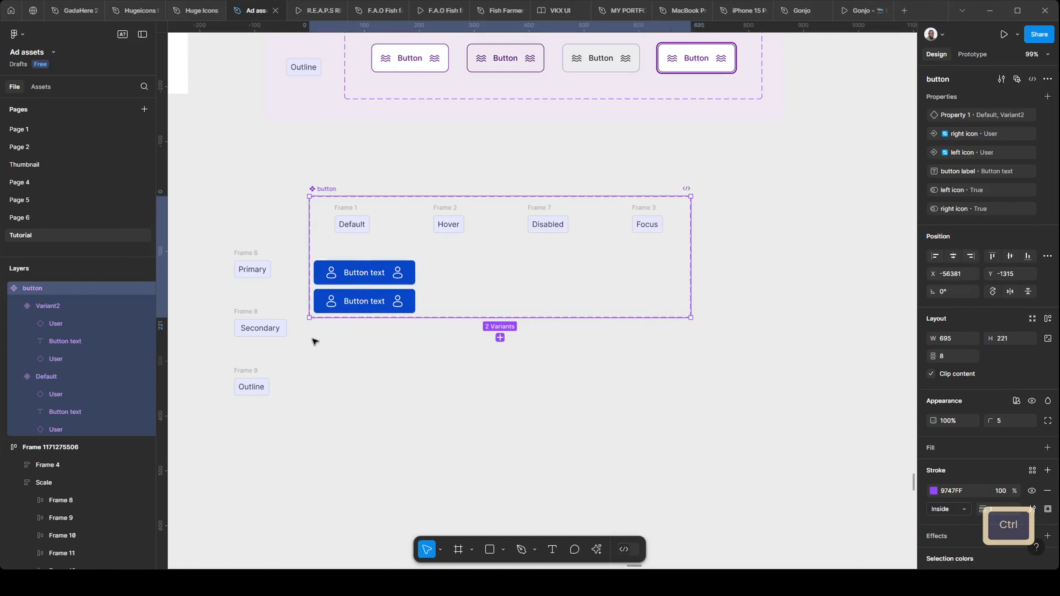
left_click_drag(310, 298, 235, 300)
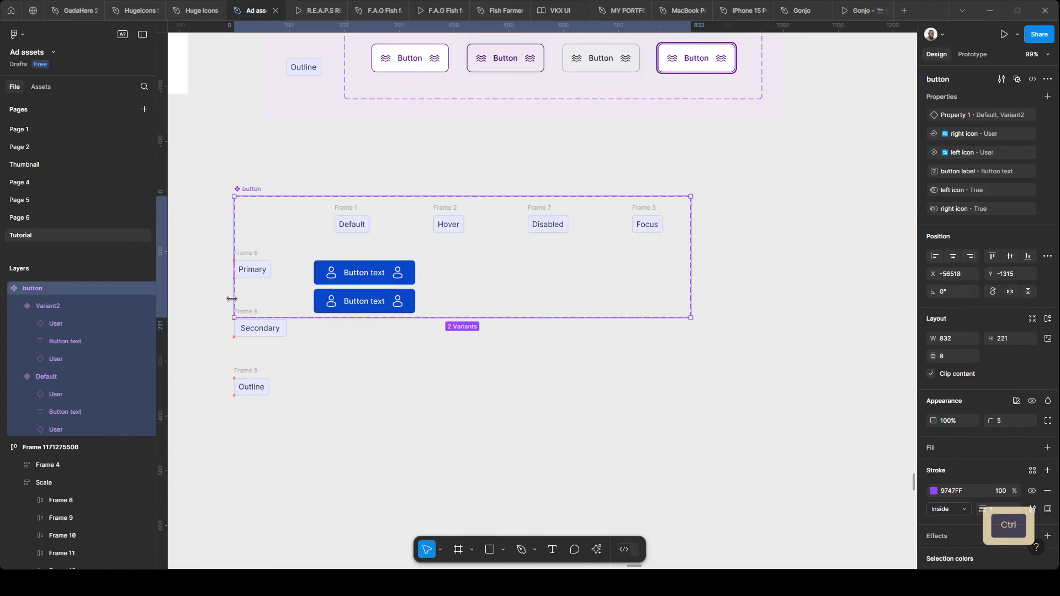
Move the Primary, Secondary and Outline labels together slightly rightward, inside the left edge of the button component set.
mouse_move(254, 252)
left_mouse_down()
mouse_move(268, 256)
mouse_move(254, 255)
left_mouse_up()
left_click(254, 256)
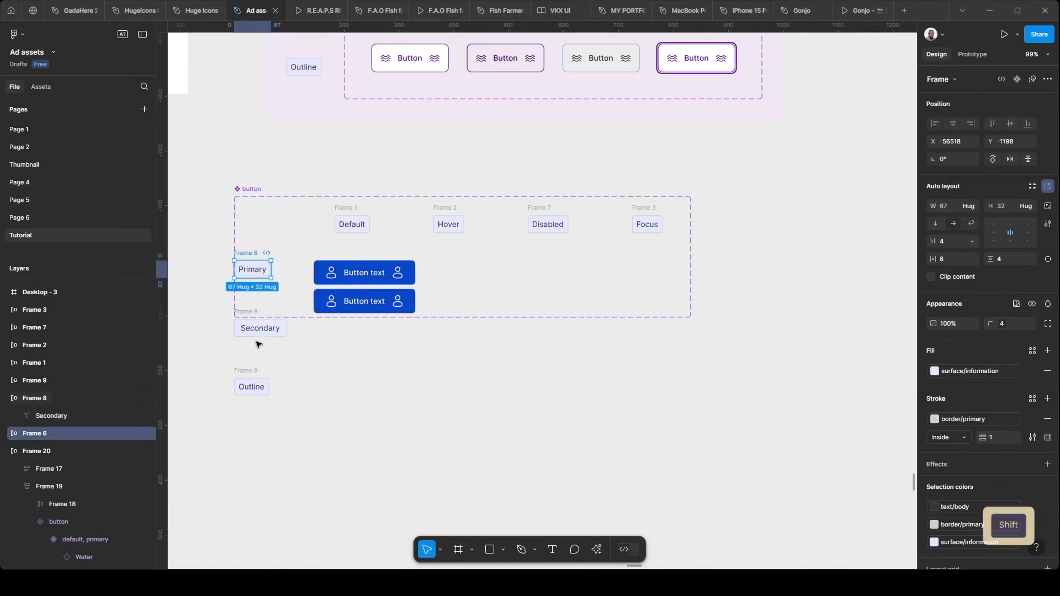
left_click(264, 332, "shift")
left_click(250, 373, "shift")
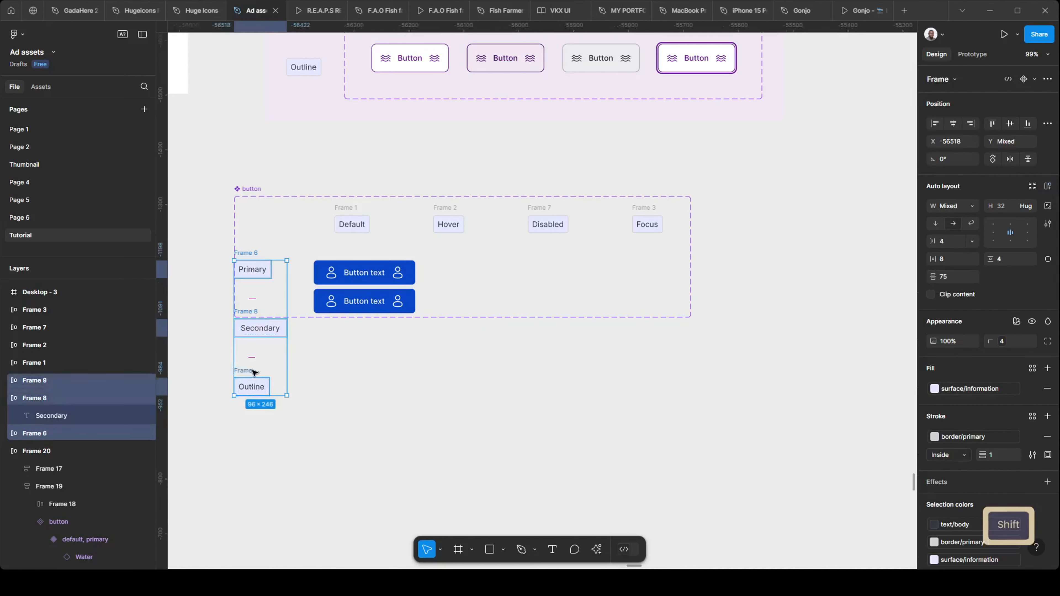
left_click_drag(254, 371, 270, 371)
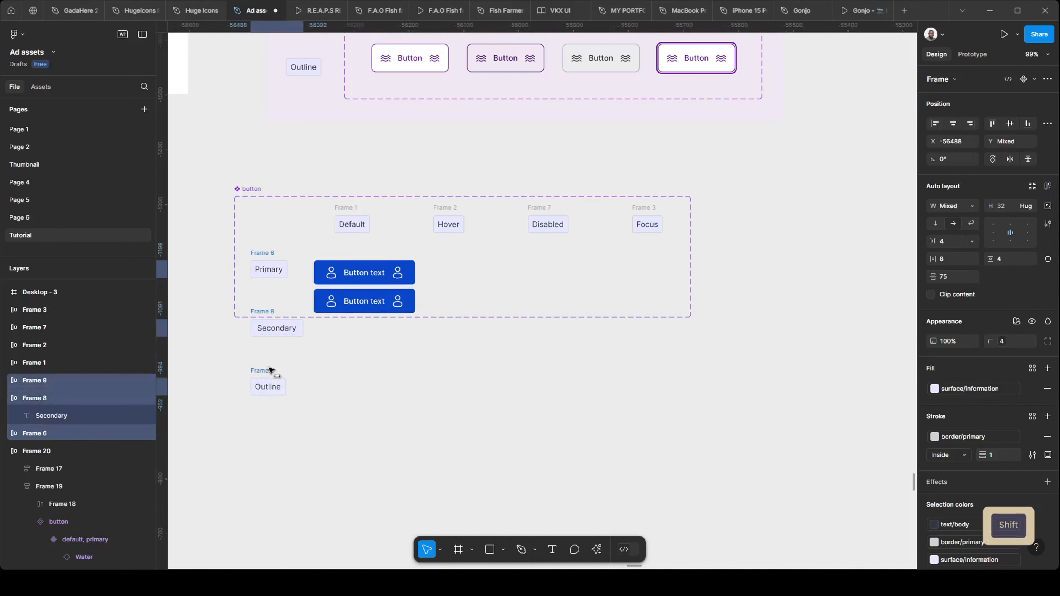
left_click(395, 395)
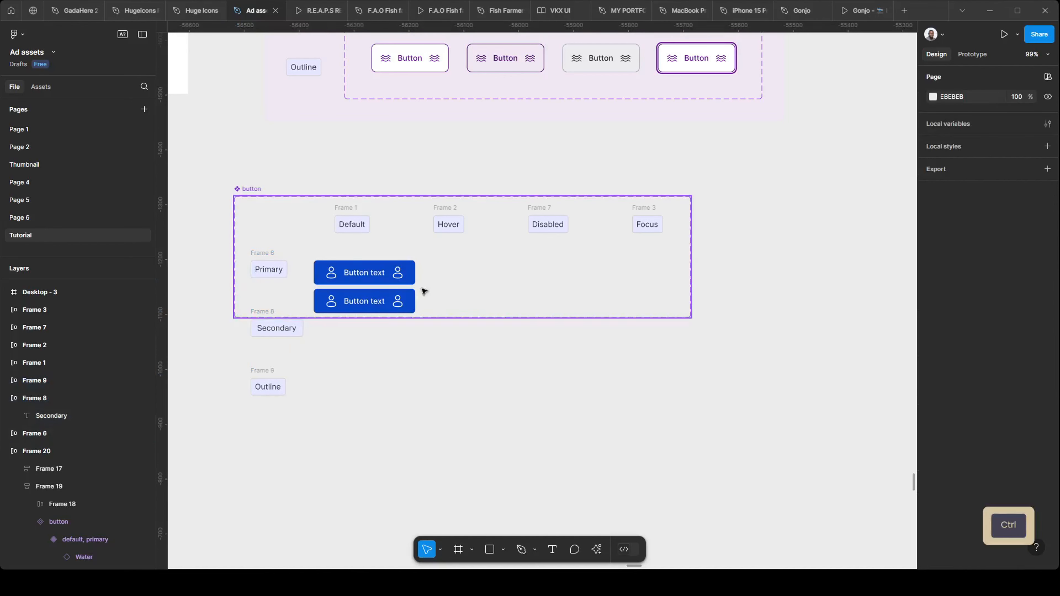
Extend the button component set downward to about 832 × 396 so it encloses the Secondary and Outline labels.
left_click(462, 305)
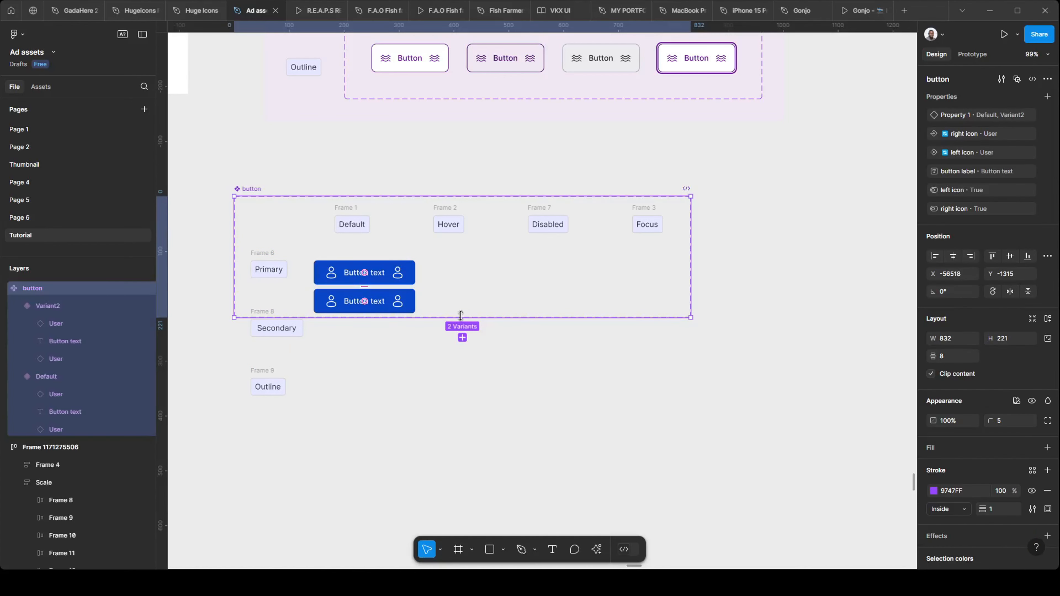
left_click_drag(462, 317, 453, 414)
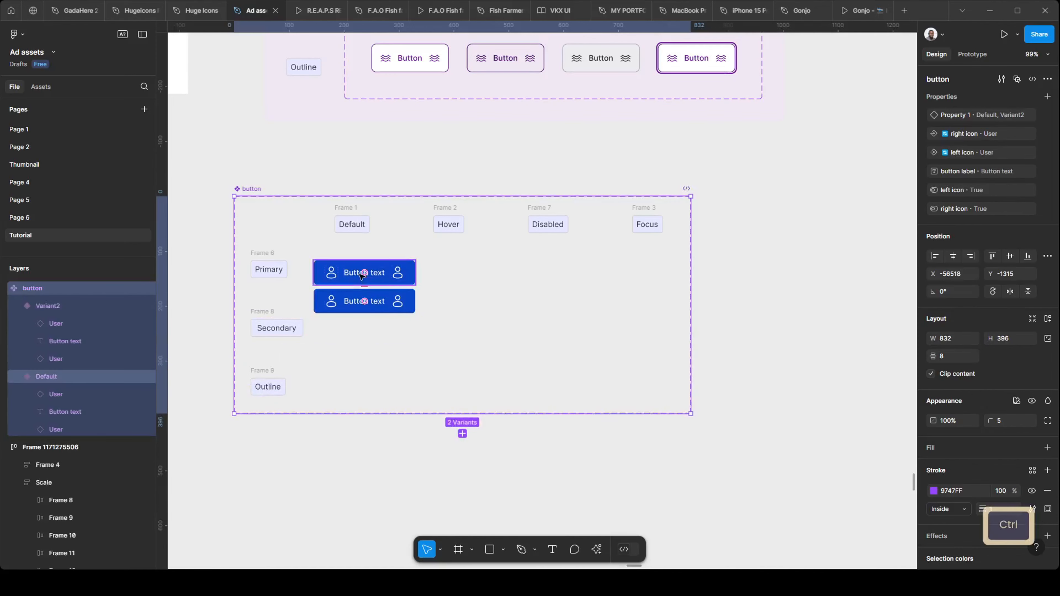
scroll(275, 259, "up", 2)
left_click(517, 287)
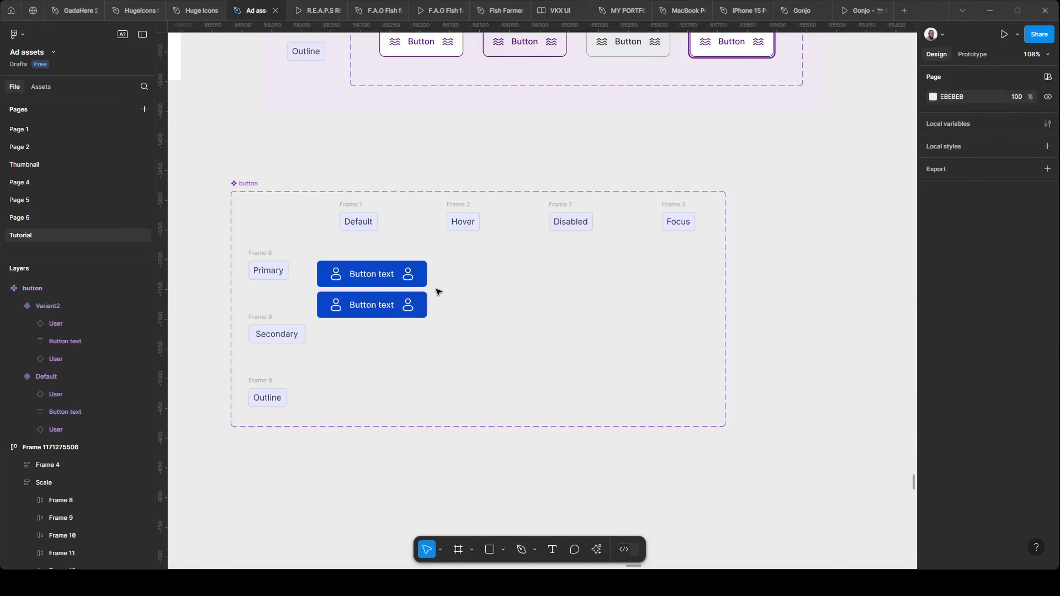
Place the second variant to the right of the default button at X 350, Y 117 and widen the component set to about 977 × 396.
left_click_drag(387, 307, 510, 273)
scroll(513, 212, "down", 3, "ctrl")
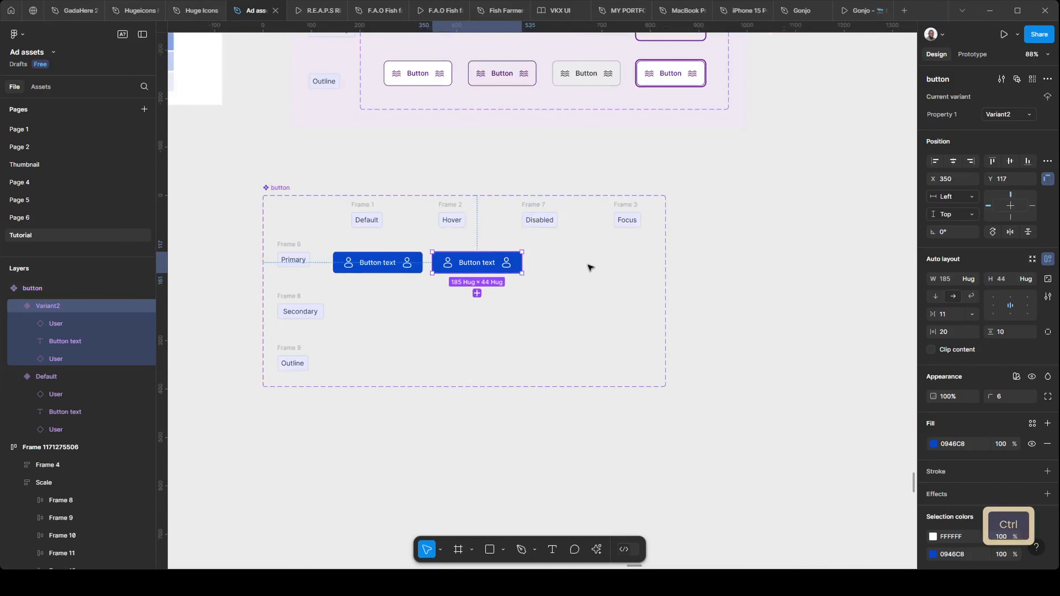
left_click(660, 268)
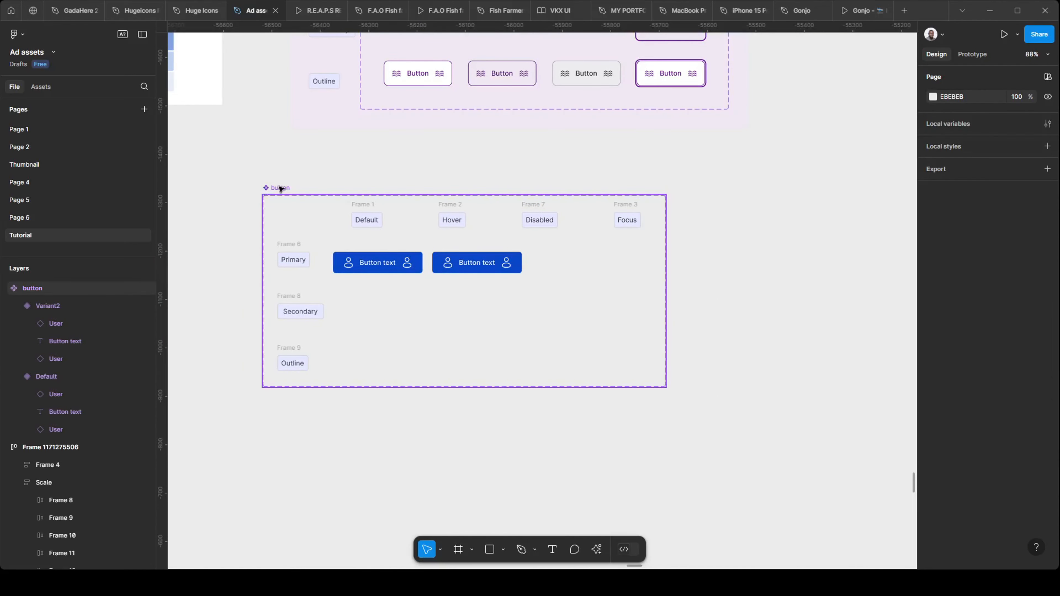
left_click(280, 188)
left_click_drag(669, 277, 736, 276)
scroll(530, 221, "up", 2)
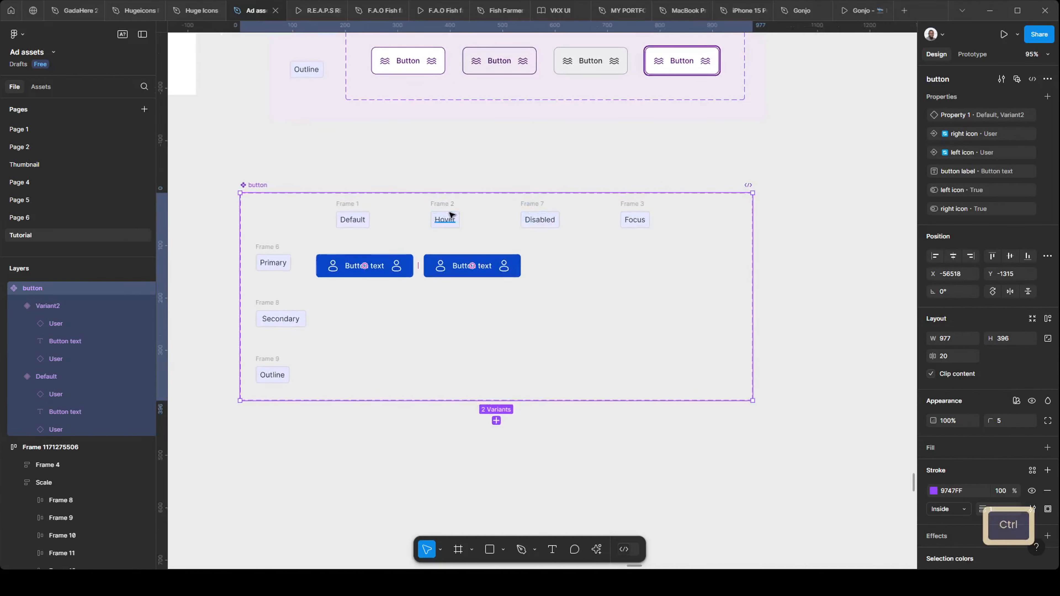
Shift the Hover, Disabled and Focus labels rightward along their row, placing Hover above the second button variant.
left_click_drag(443, 209, 457, 205)
key("ctrl+z")
left_click(441, 206)
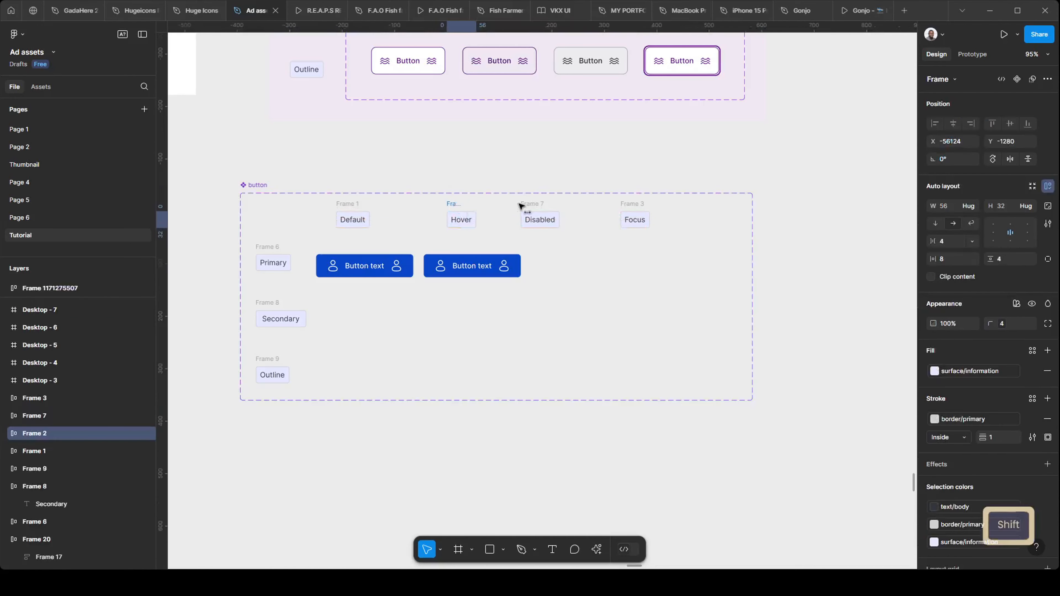
left_click_drag(543, 206, 563, 210)
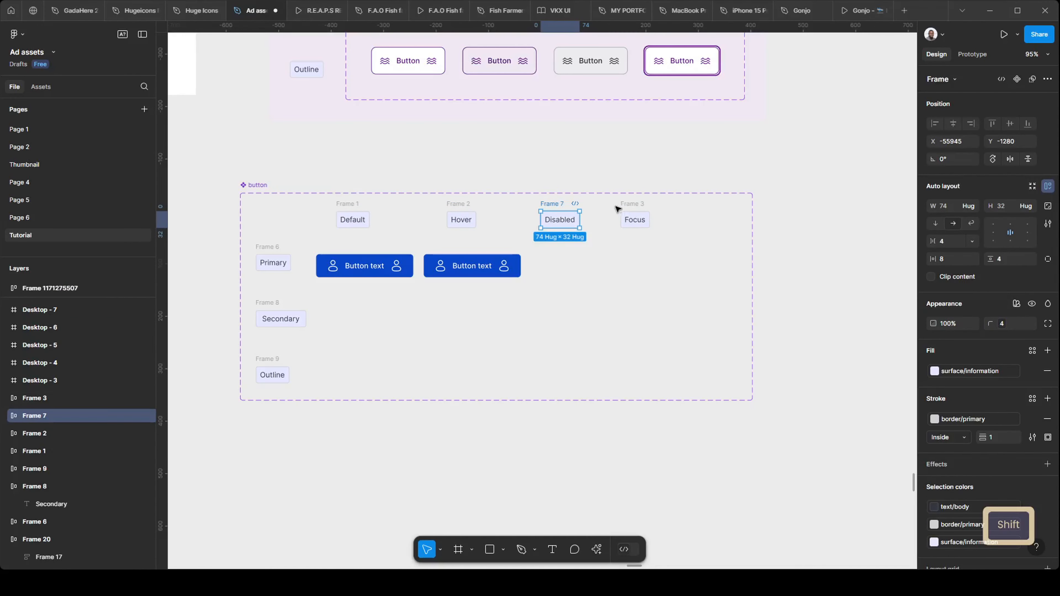
left_click_drag(630, 208, 677, 208)
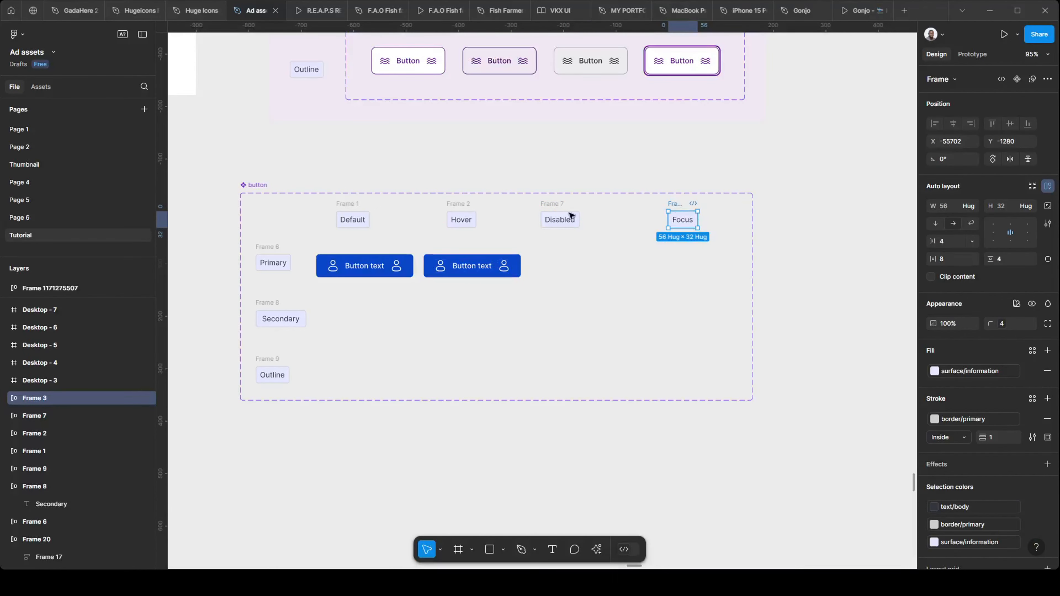
left_click_drag(461, 212, 471, 214)
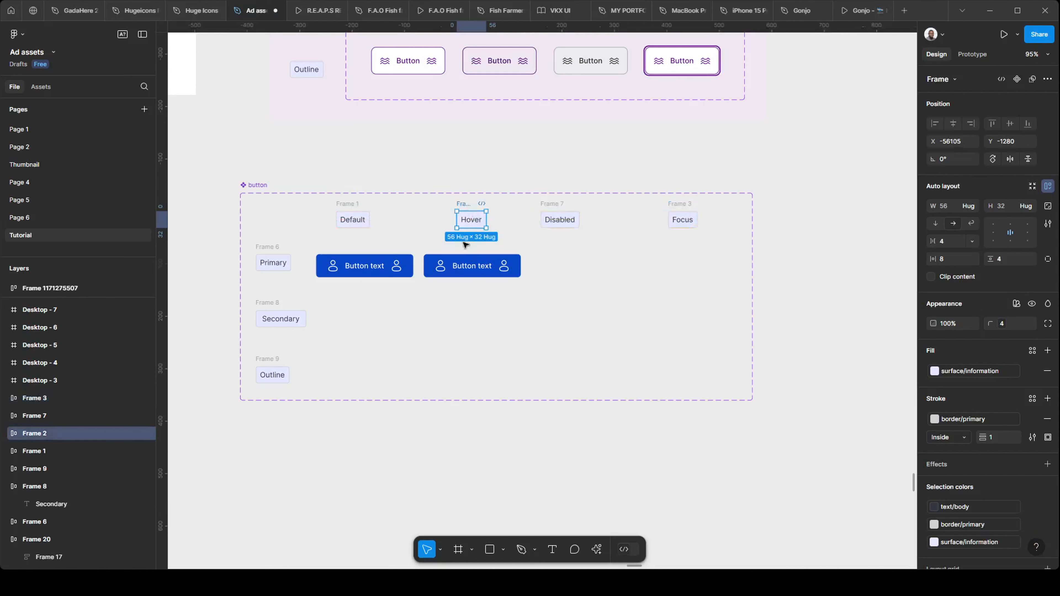
Set the Hover variant's fill to 073496 by sampling shade 6 of the blue color scale.
scroll(484, 282, "up", 3)
left_click(485, 288)
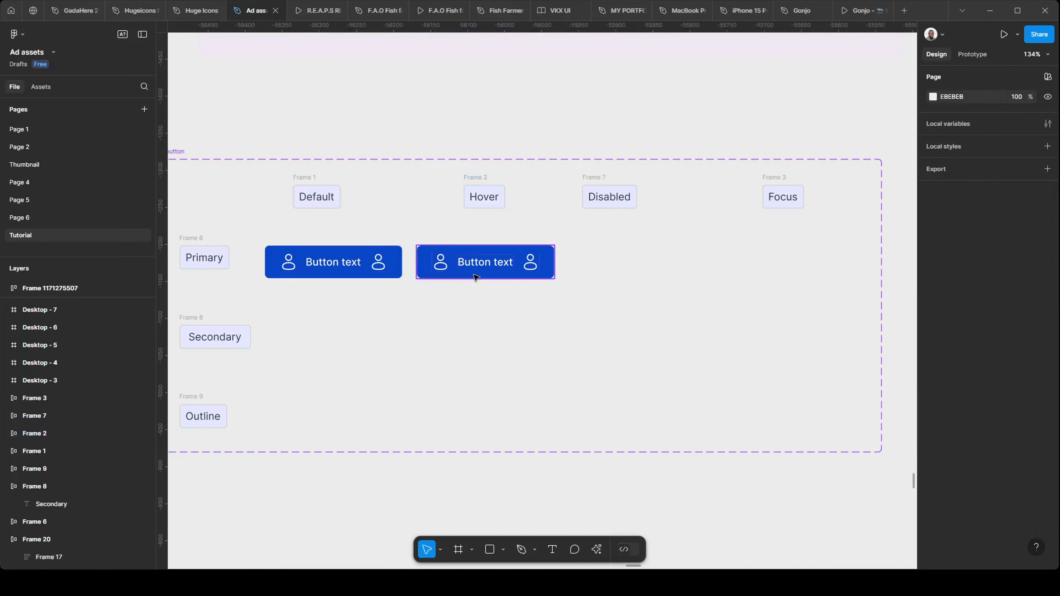
left_click(475, 277)
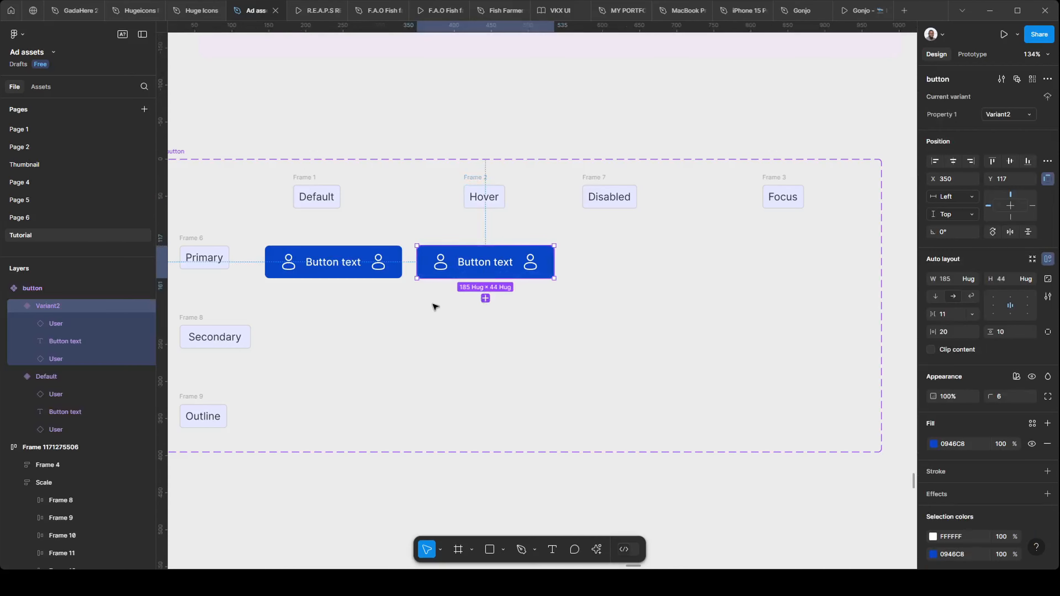
scroll(432, 292, "down", 3)
scroll(365, 278, "down", 2)
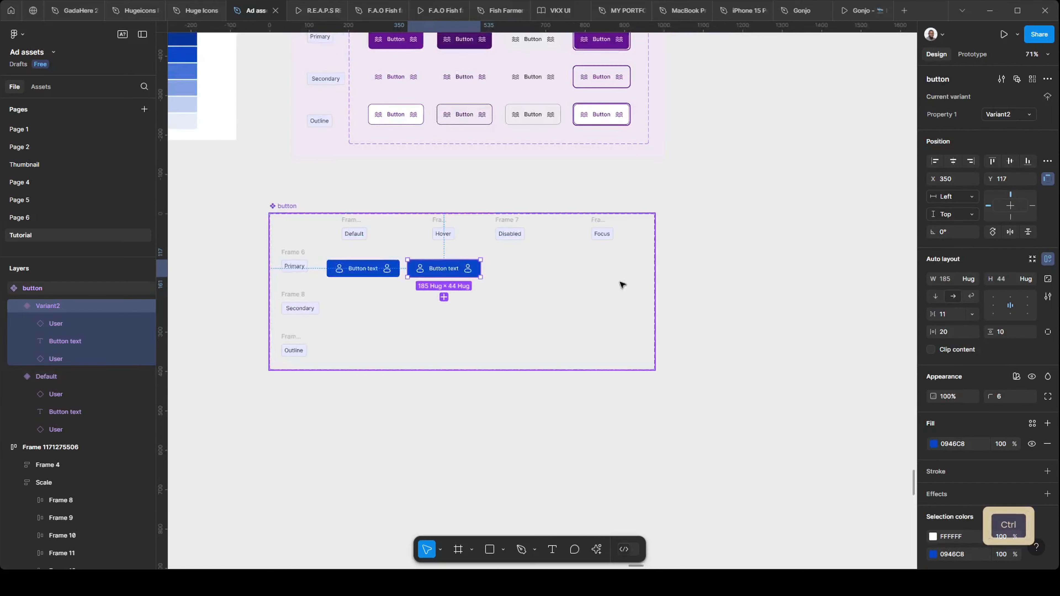
scroll(621, 285, "down", 1)
scroll(201, 67, "up", 1)
scroll(200, 68, "up", 5)
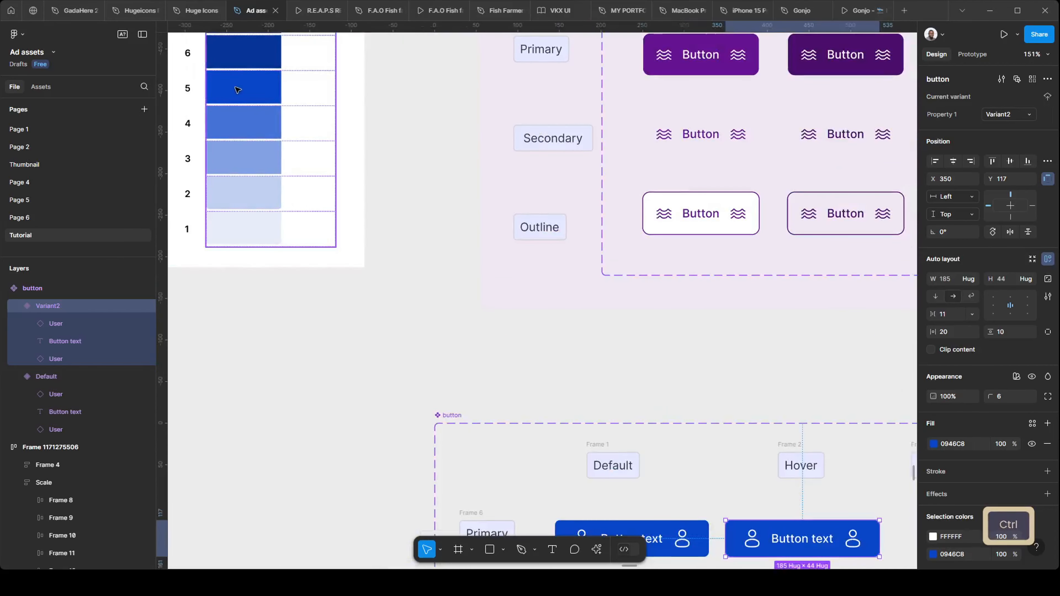
scroll(241, 91, "down", 3)
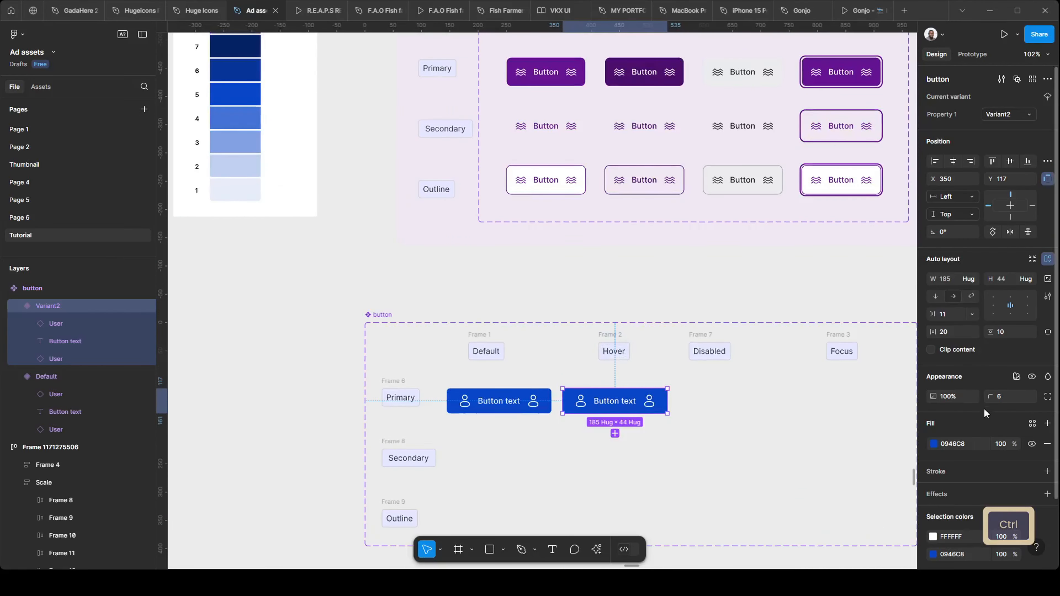
left_click(934, 444)
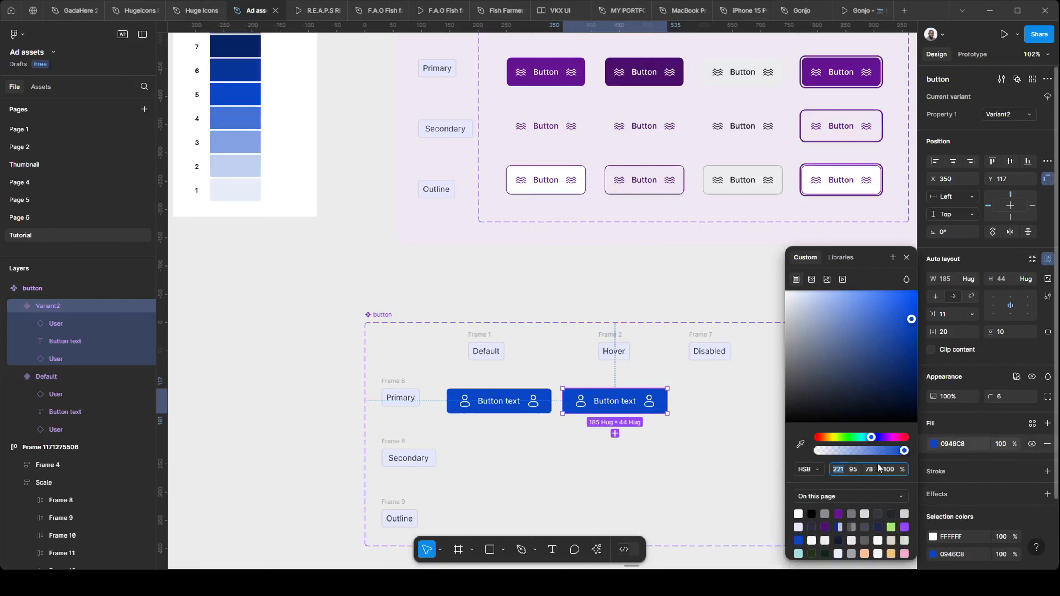
left_click(801, 445)
left_click(253, 76)
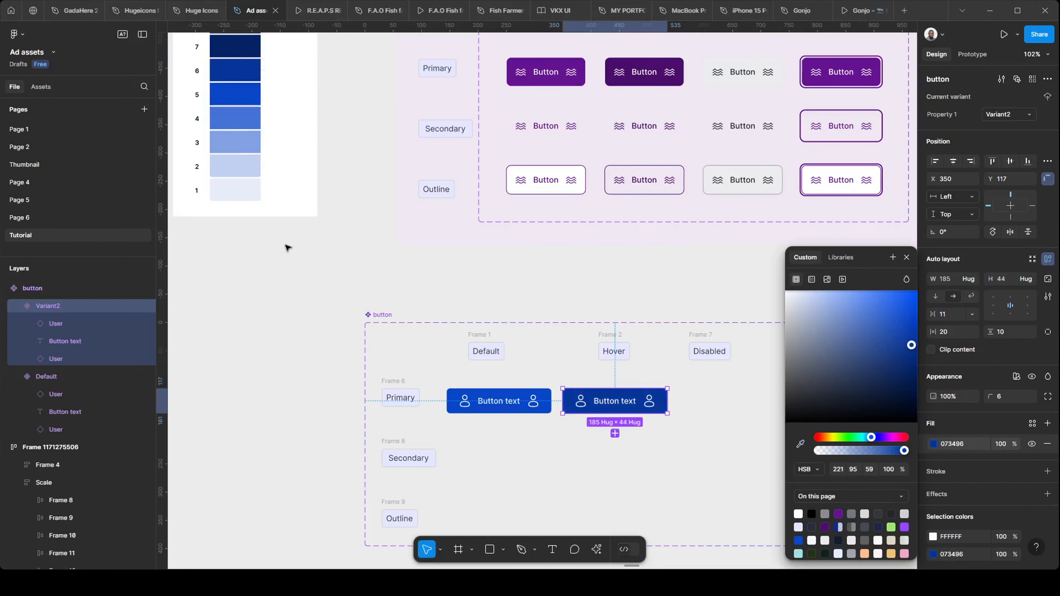
left_click(287, 248)
scroll(729, 301, "down", 5)
scroll(585, 259, "up", 2)
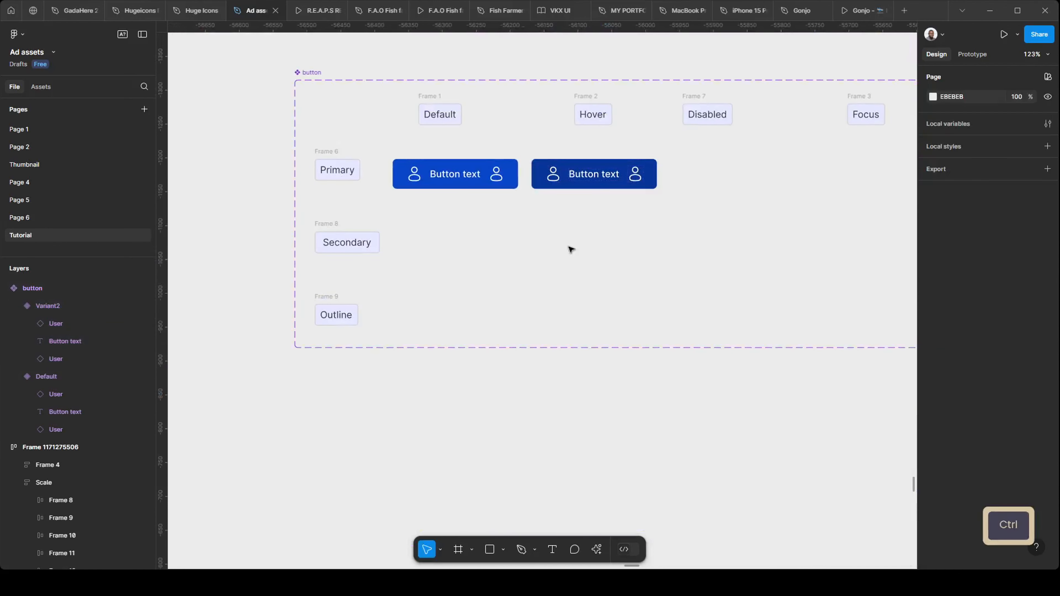
Compare the Default and Hover variants in the Primary row of the component set.
left_click_drag(559, 229, 442, 274)
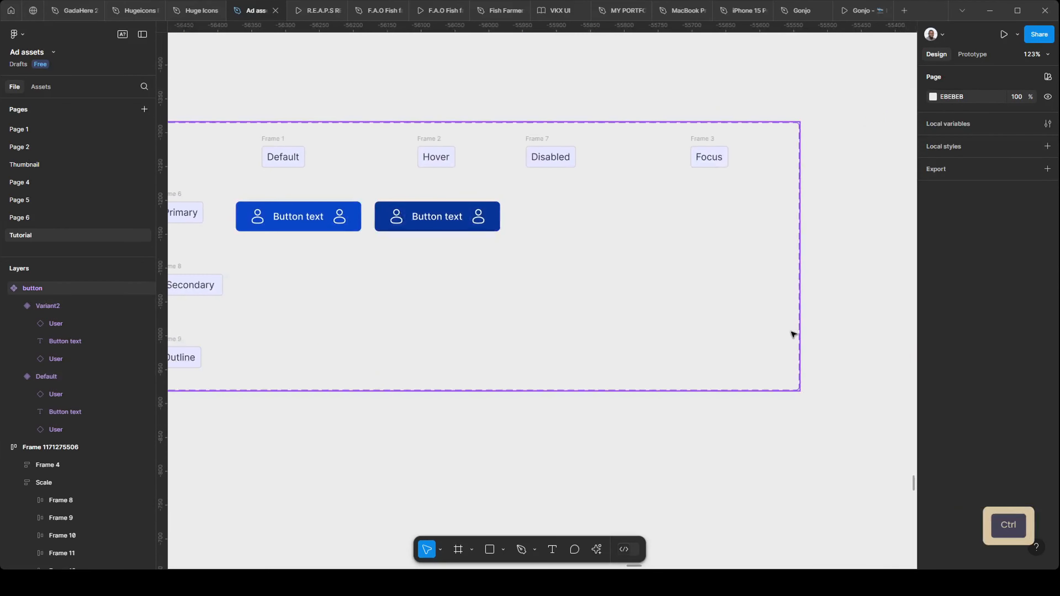
scroll(793, 334, "down", 6)
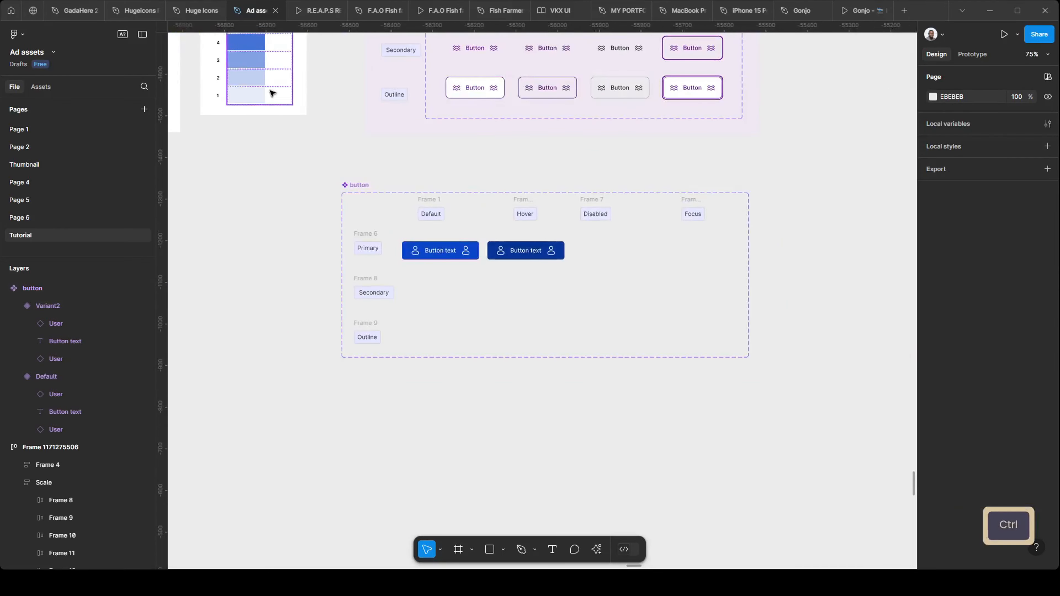
scroll(522, 259, "up", 8)
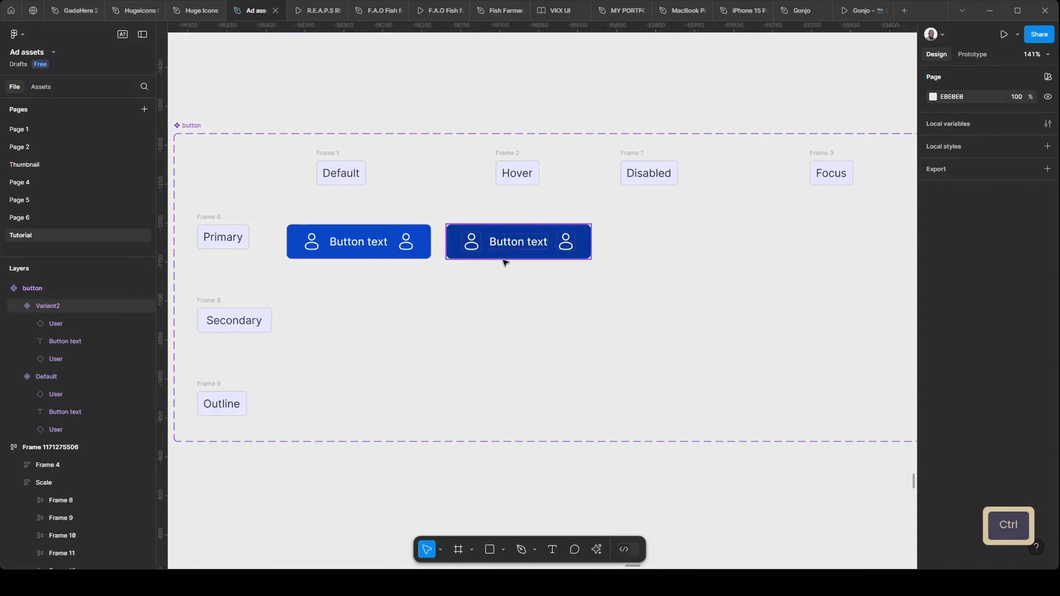
left_click_drag(634, 287, 553, 308)
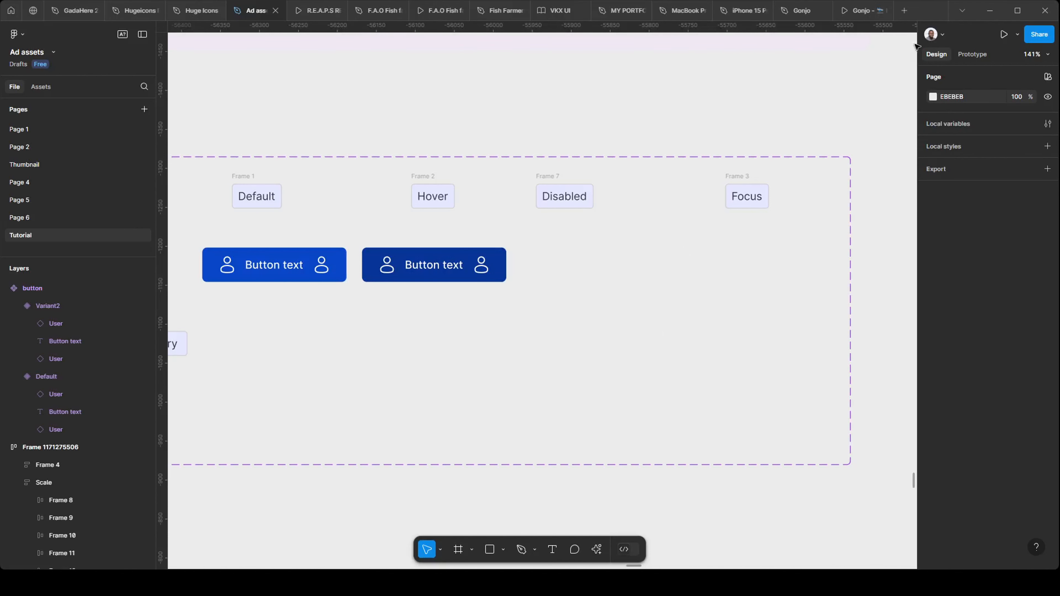
scroll(705, 196, "down", 1, "ctrl")
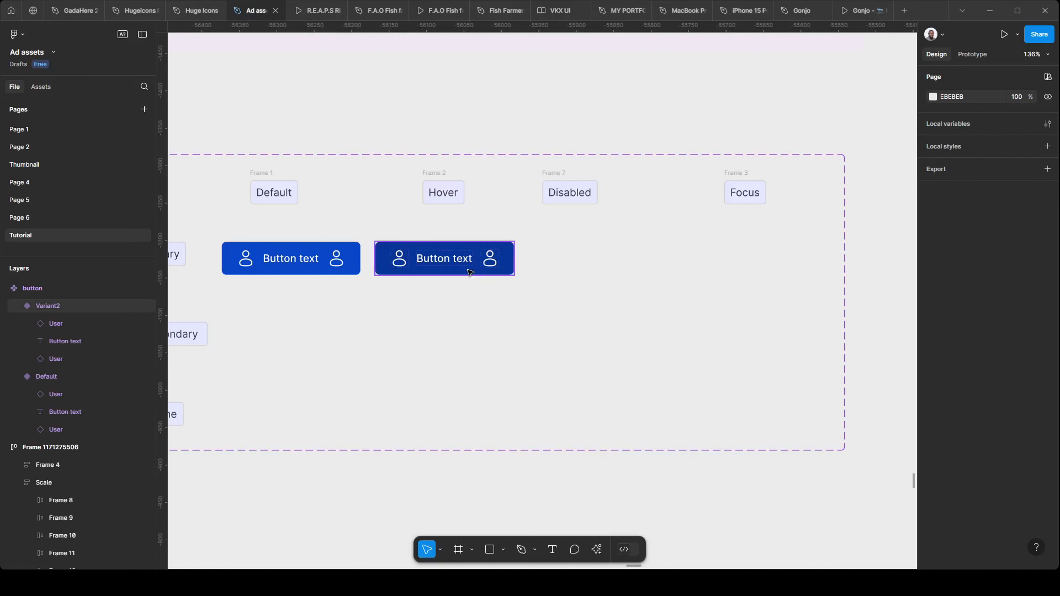
left_click(438, 258)
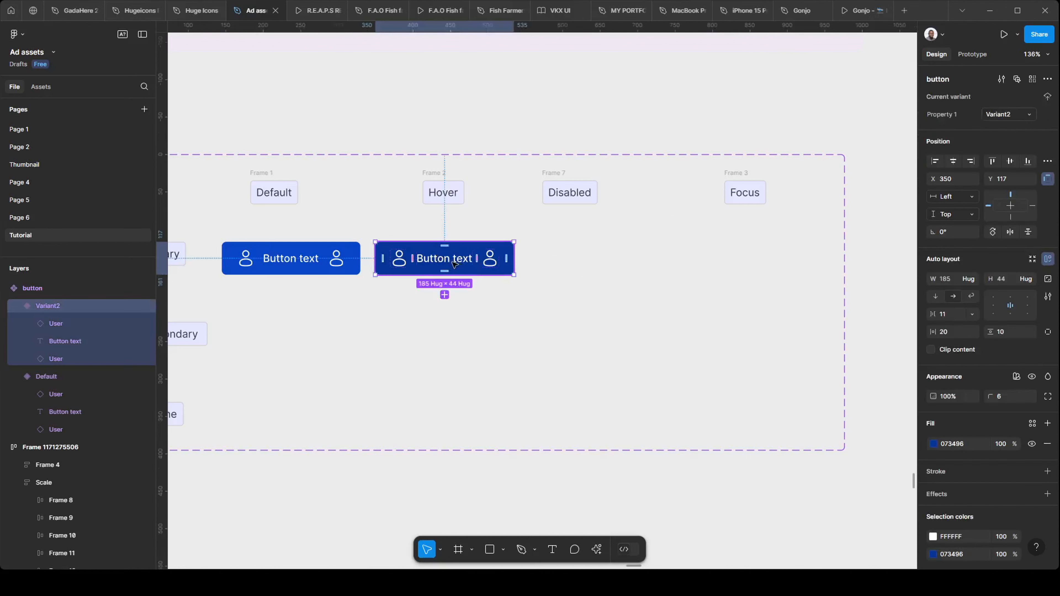
left_click(257, 258)
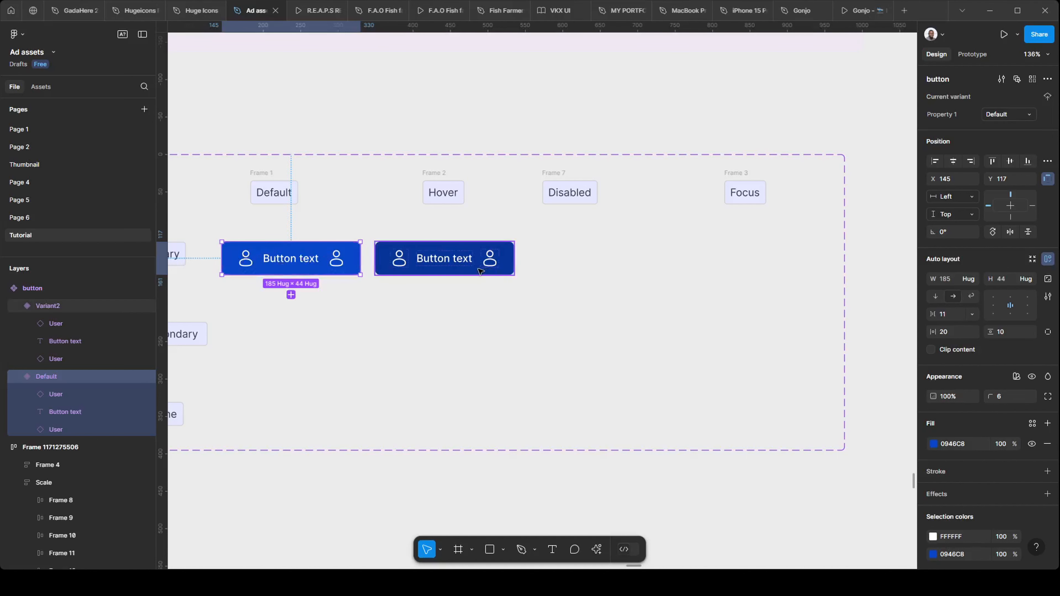
scroll(578, 217, "down", 1)
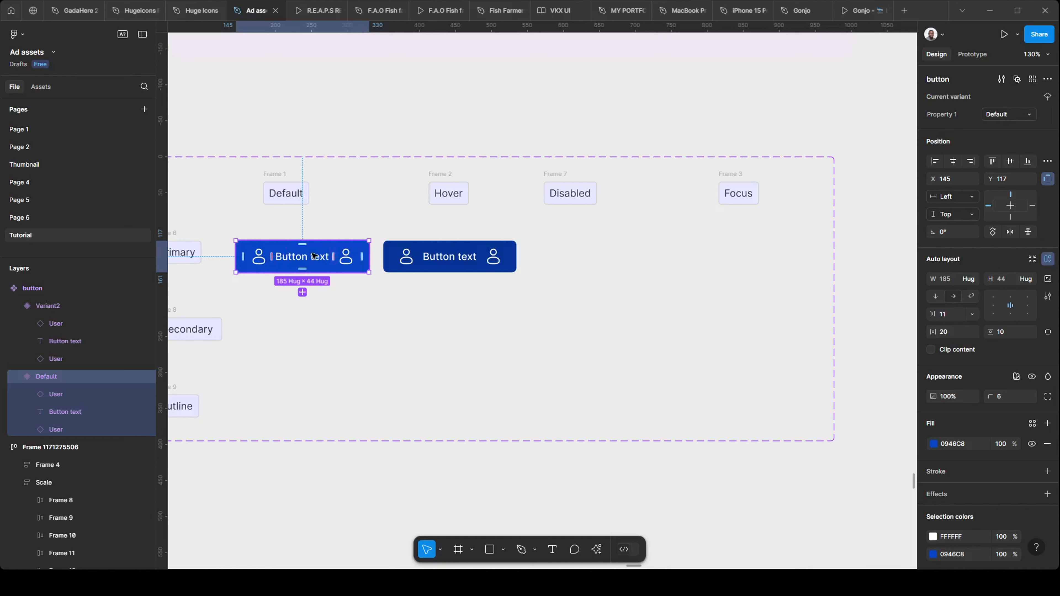
Duplicate the Hover variant to its right at X 550, Y 117 and move the Disabled label above the copy.
left_click(452, 258)
left_click_drag(451, 258, 575, 173)
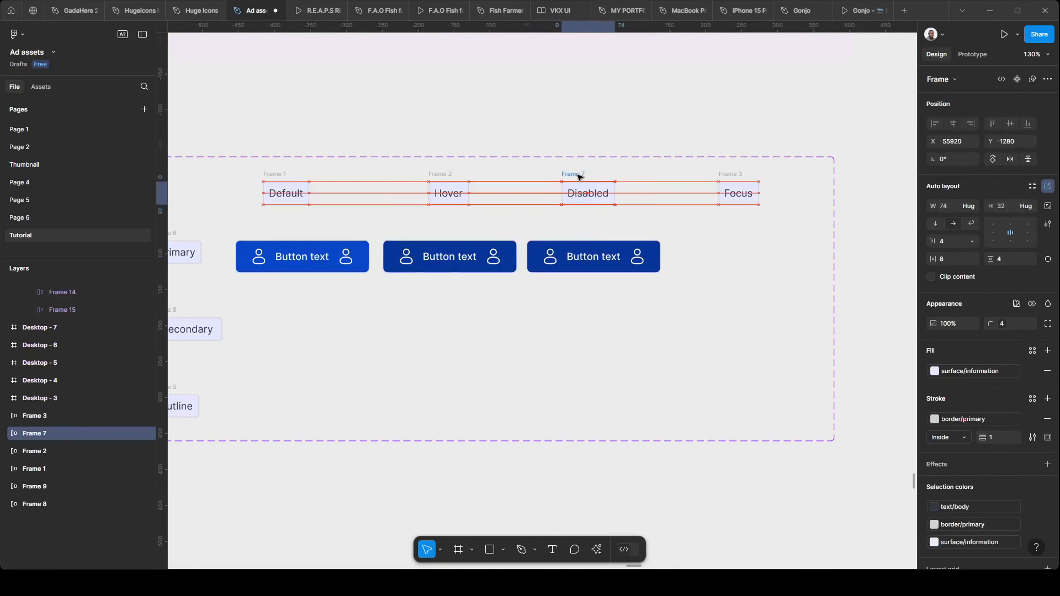
left_click(455, 261)
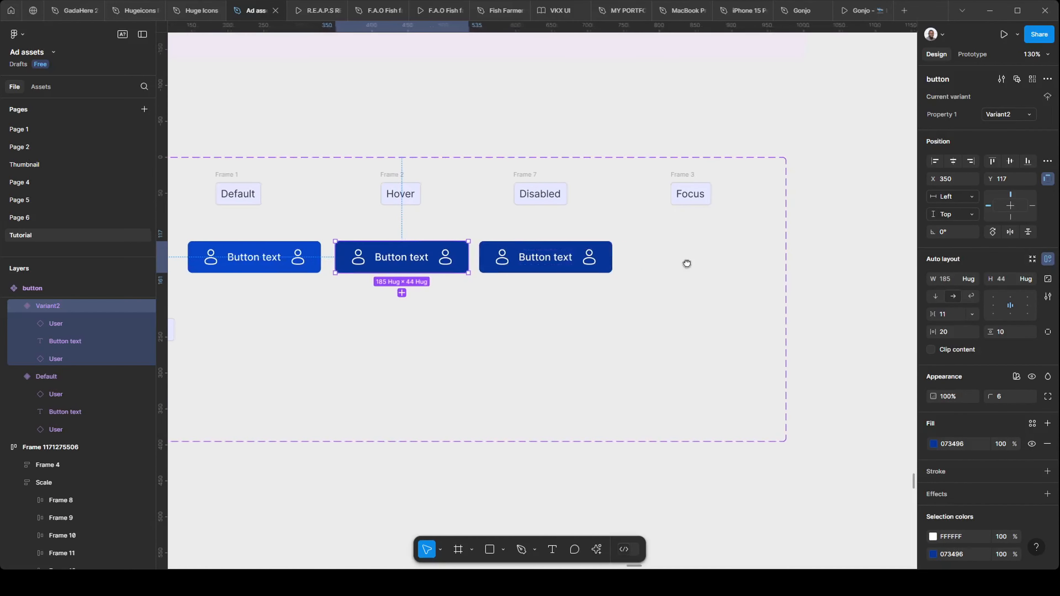
scroll(709, 264, "right", 3)
left_click(402, 294)
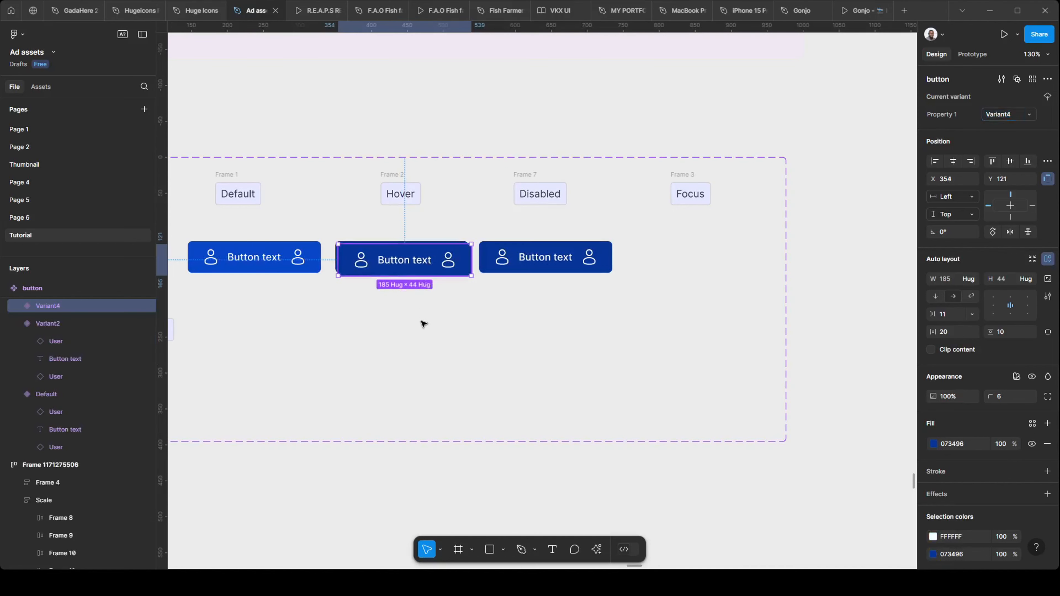
left_click_drag(426, 259, 422, 320)
key("ctrl+z")
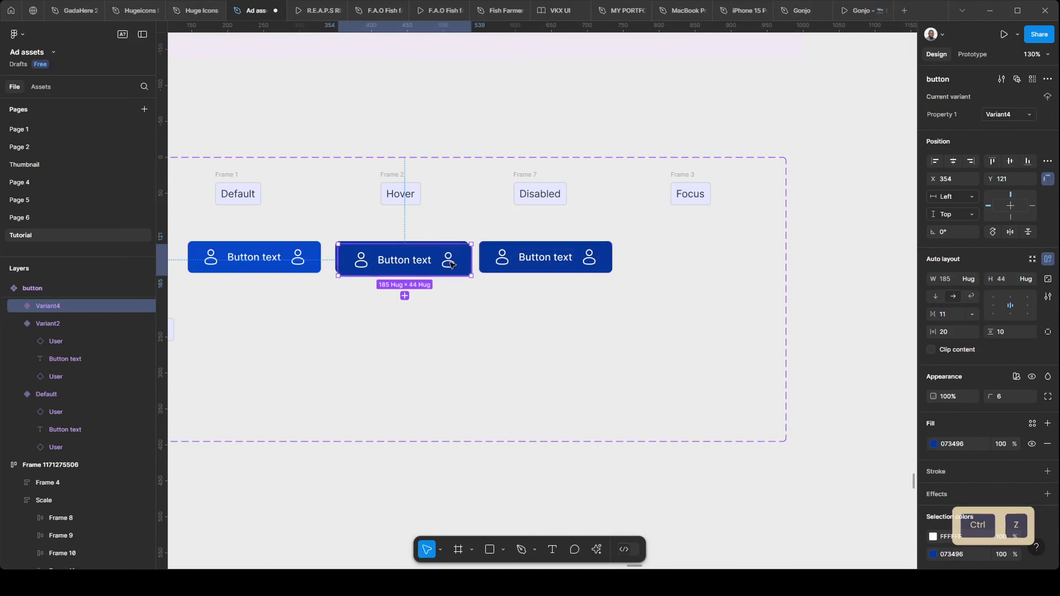
key("ctrl+z")
key("ctrl+z")
Set the Disabled variant's text and icon color to 737780 by sampling shade 5 of the grey color scale.
left_click(526, 249)
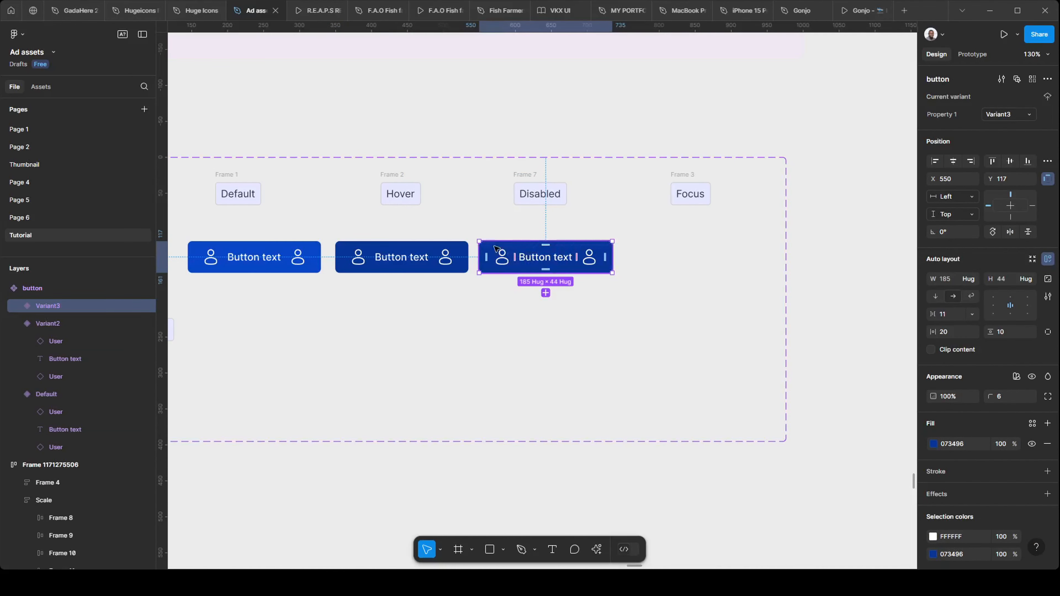
scroll(735, 276, "down", 1)
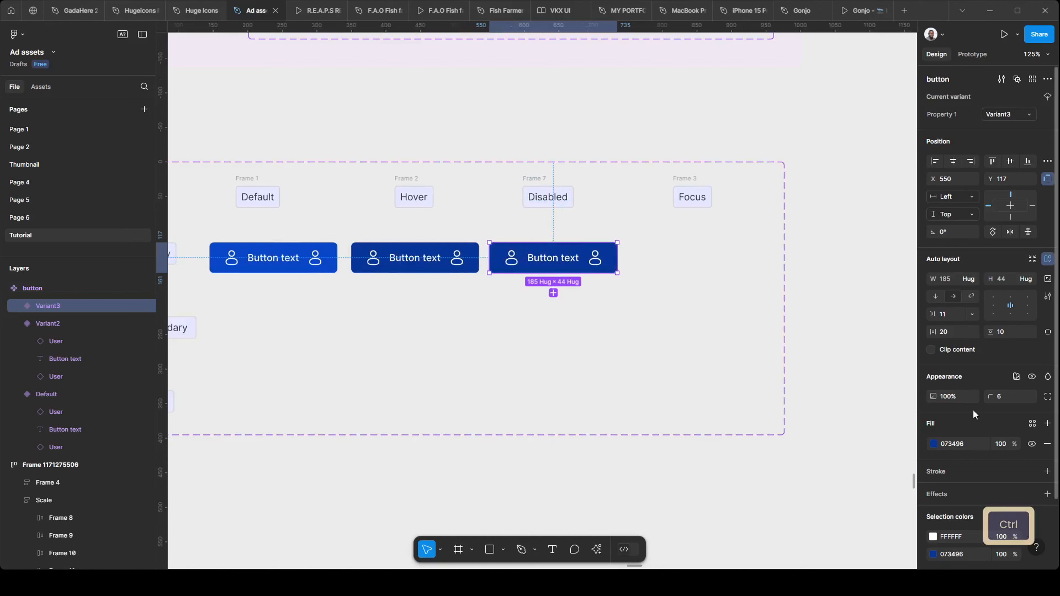
scroll(964, 443, "down", 2)
left_click(933, 462)
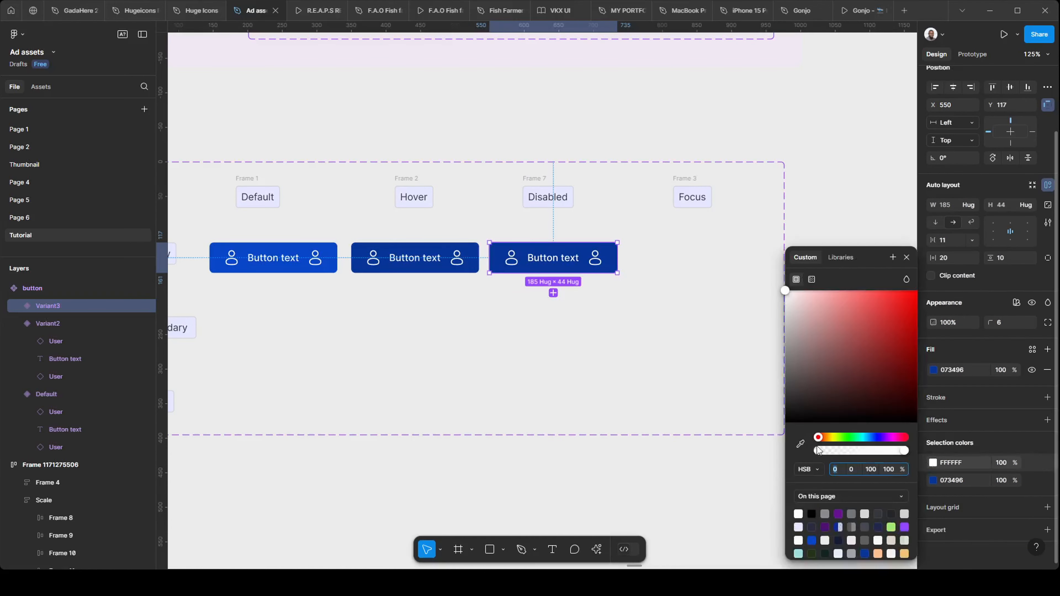
left_click(800, 443)
scroll(713, 287, "down", 2)
scroll(714, 287, "down", 1)
scroll(268, 101, "up", 1)
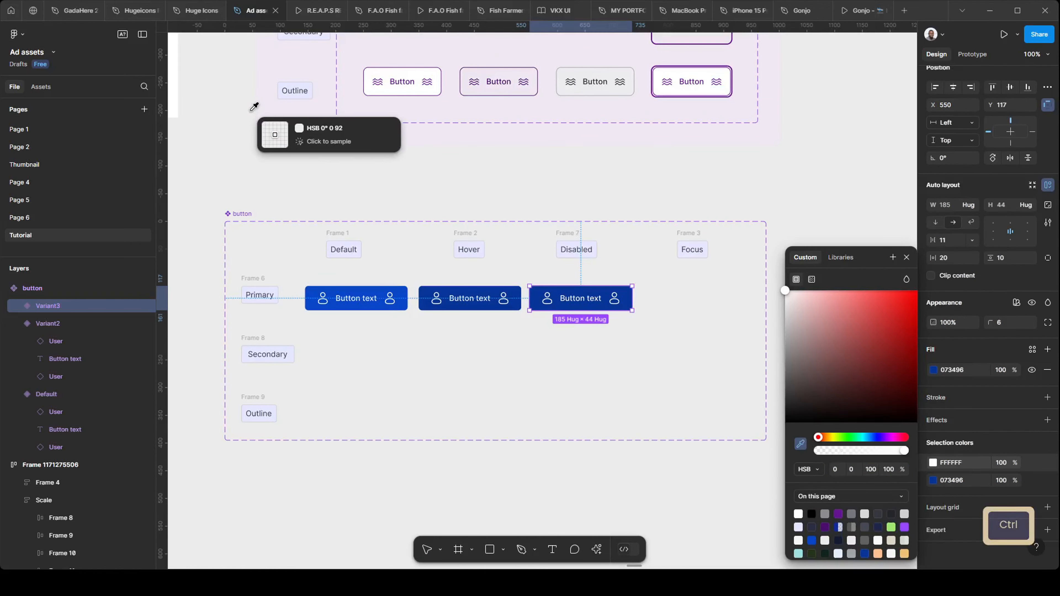
key("space")
left_click_drag(246, 110, 559, 224)
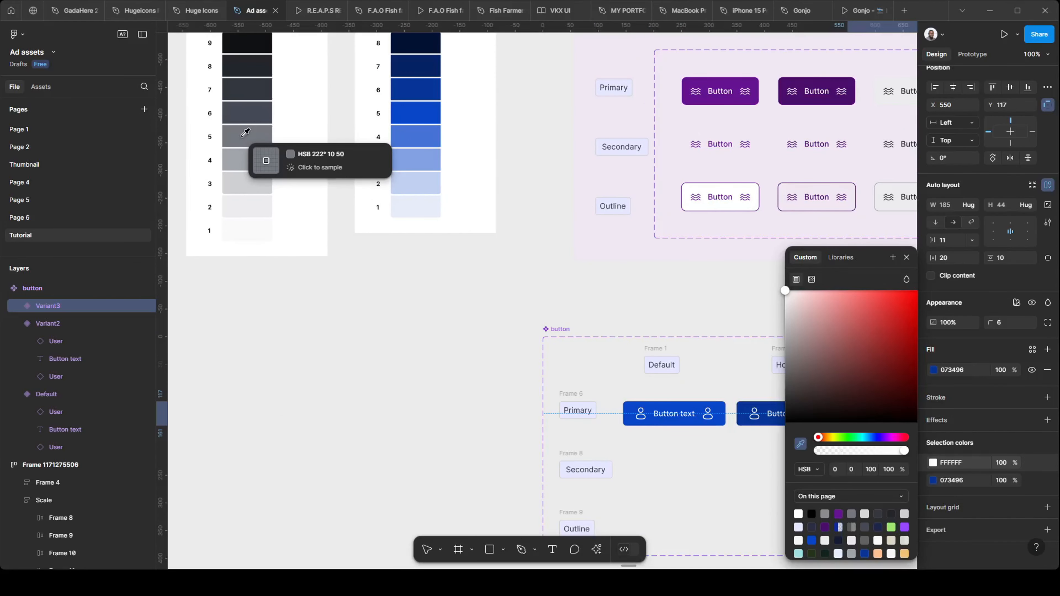
left_click(246, 132)
scroll(395, 291, "down", 4)
scroll(395, 291, "right", 9)
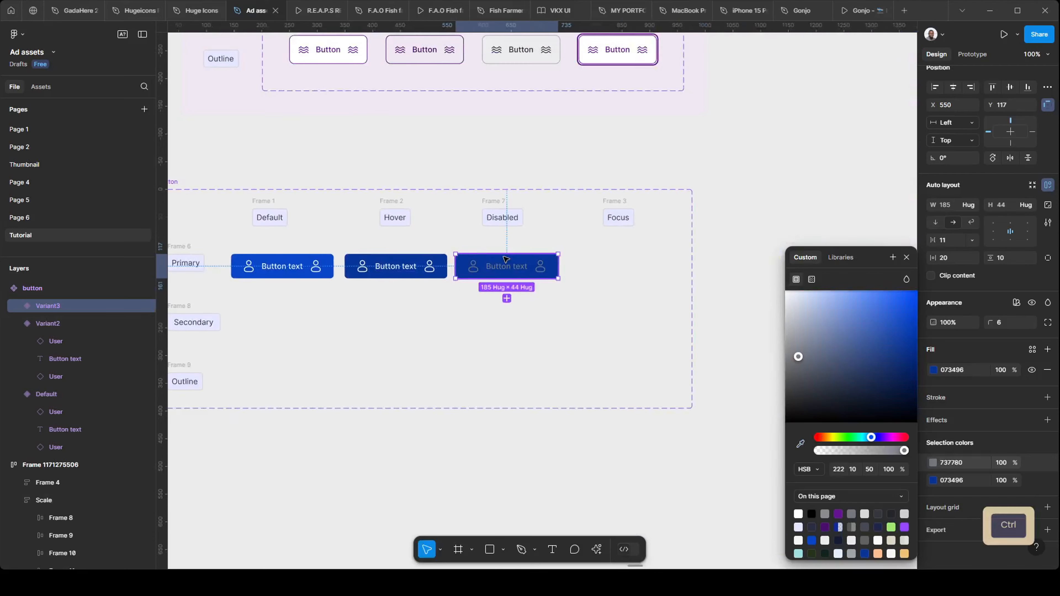
Set the Disabled variant's fill to D0D1D4 by sampling shade 3 of the grey color scale.
scroll(506, 260, "up", 3)
left_click(933, 370)
left_click(933, 370)
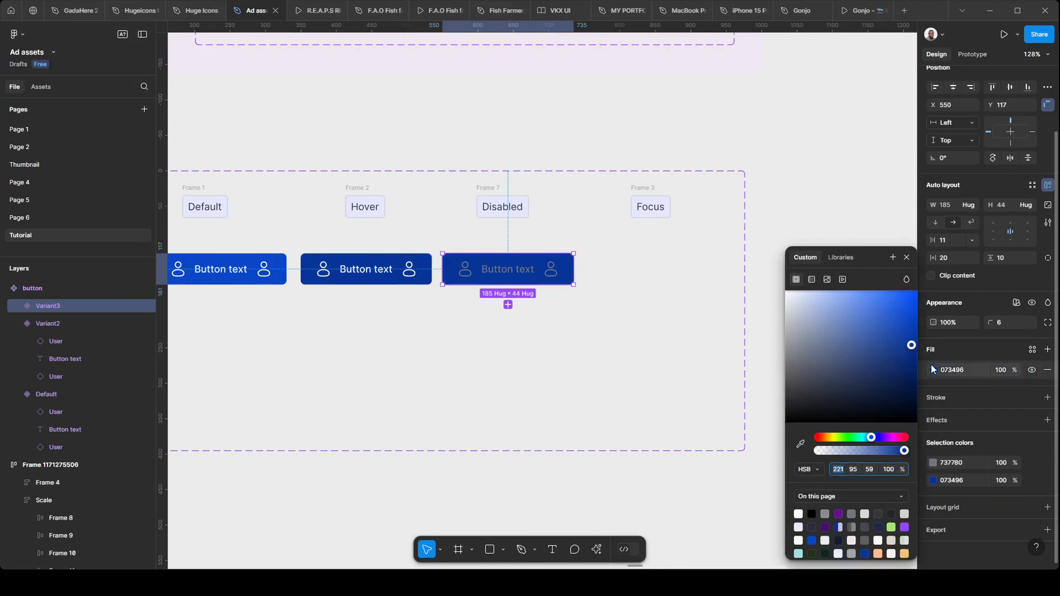
left_click(800, 443)
scroll(526, 342, "down", 5)
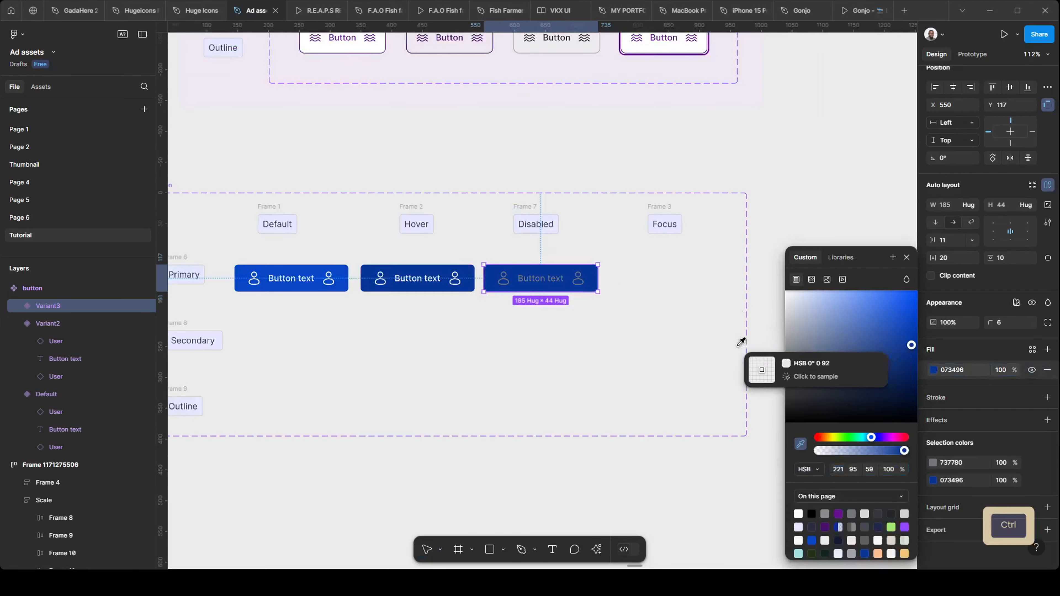
left_click_drag(338, 177, 582, 303)
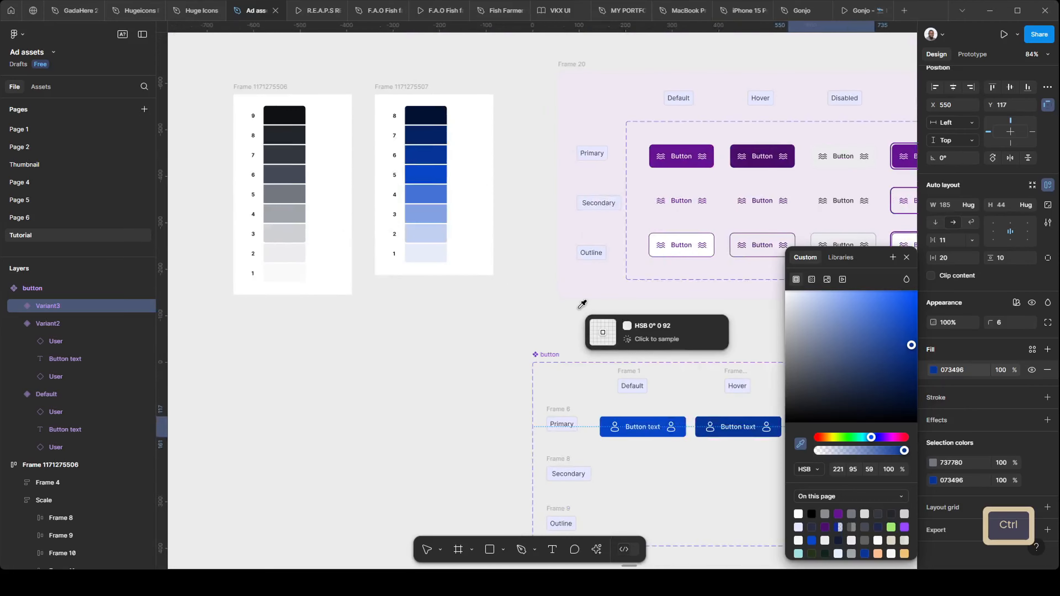
left_click(291, 233)
left_click_drag(518, 311, 435, 259)
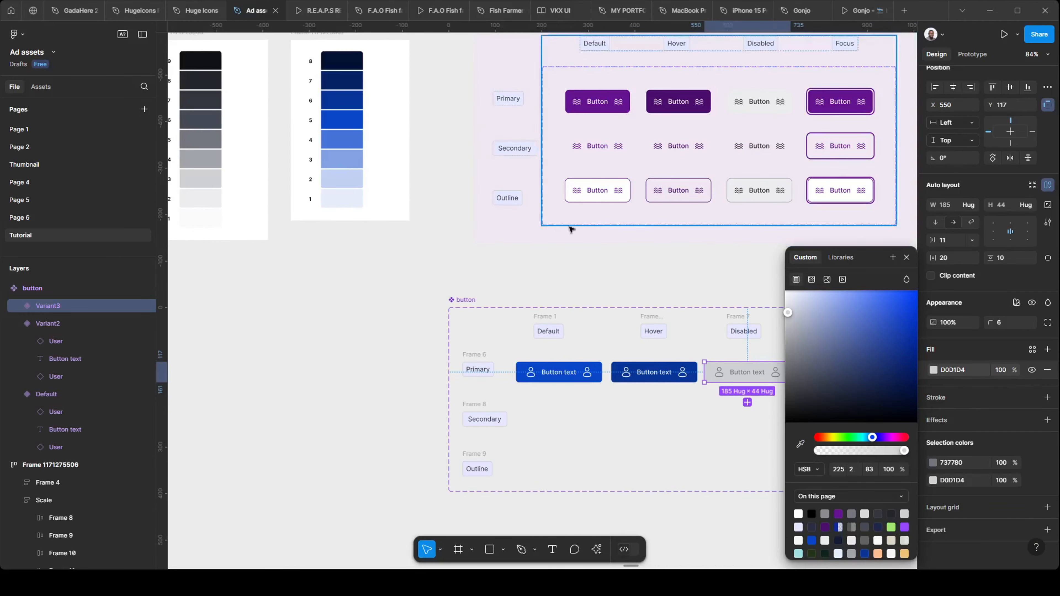
Set the Disabled variant's fill to ECEDEE by sampling shade 2 of the grey color scale.
left_click_drag(621, 276, 804, 238)
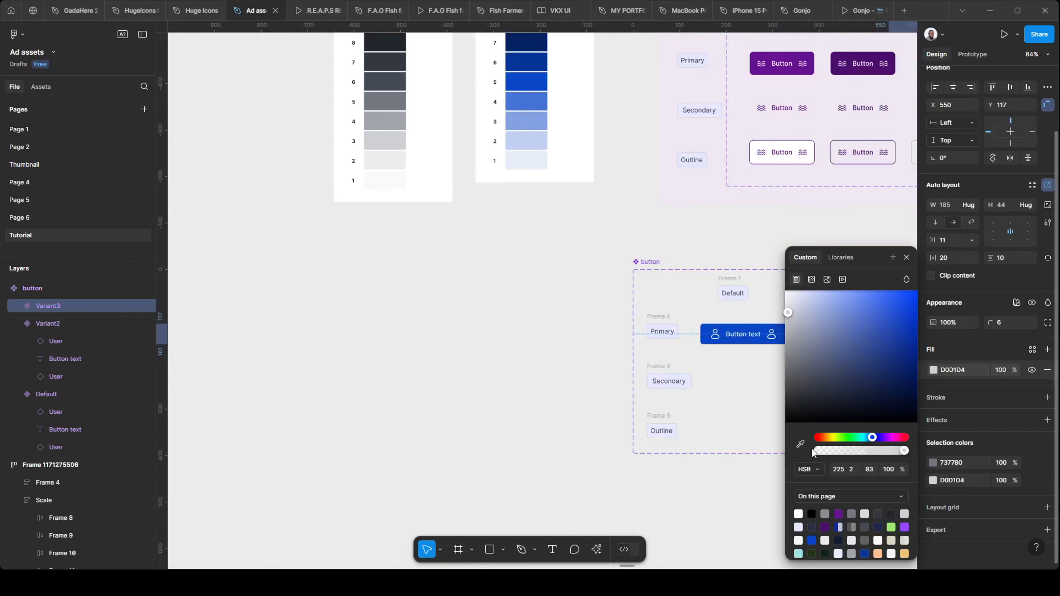
left_click(377, 161)
left_click(531, 293)
left_click_drag(562, 290, 158, 209)
scroll(611, 243, "up", 4)
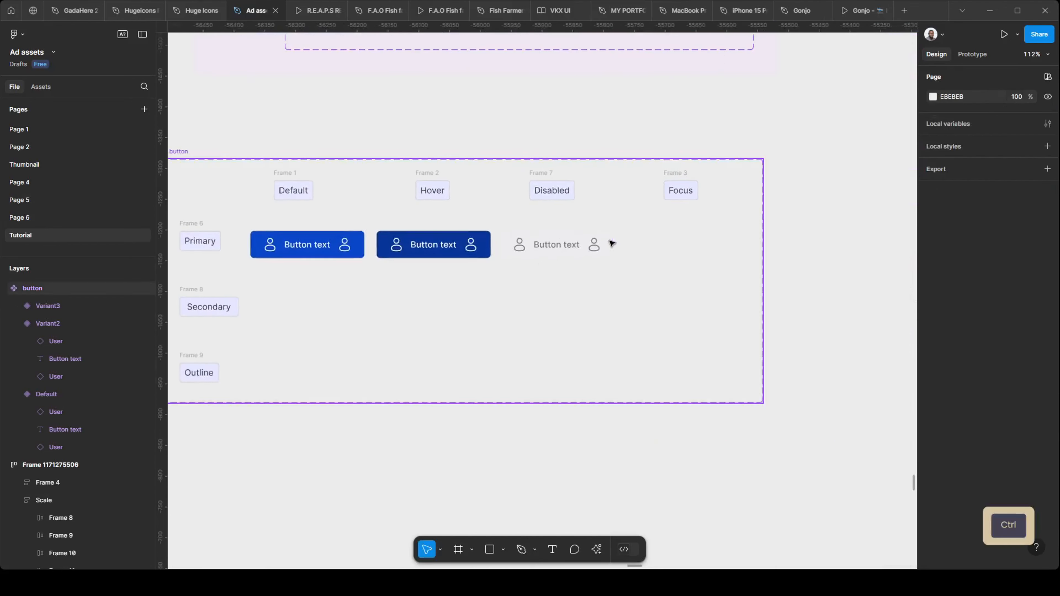
left_click_drag(631, 333, 596, 376)
scroll(511, 308, "down", 5)
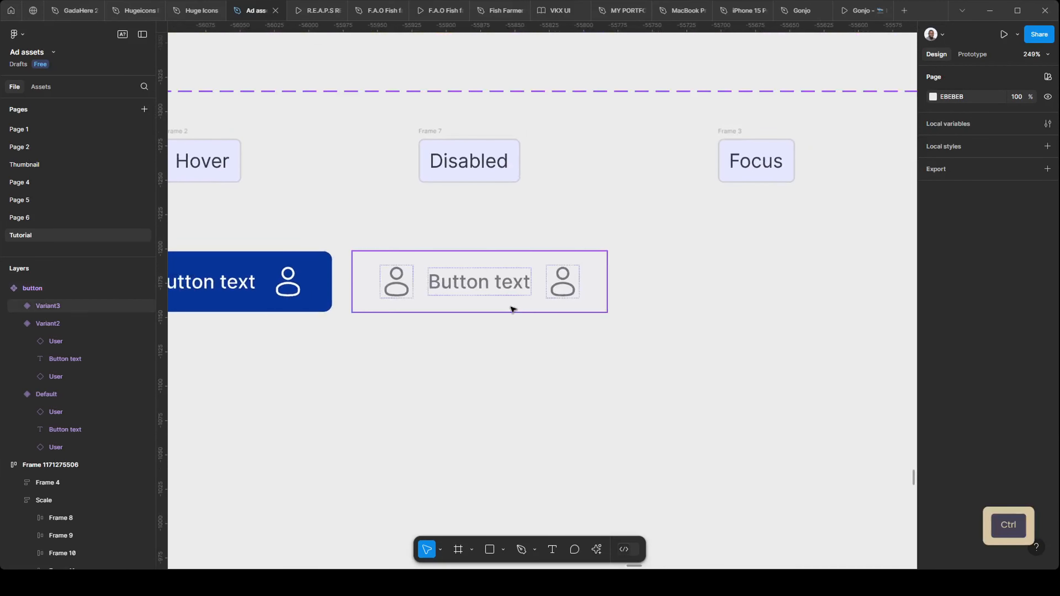
scroll(509, 308, "down", 2)
scroll(497, 307, "up", 1)
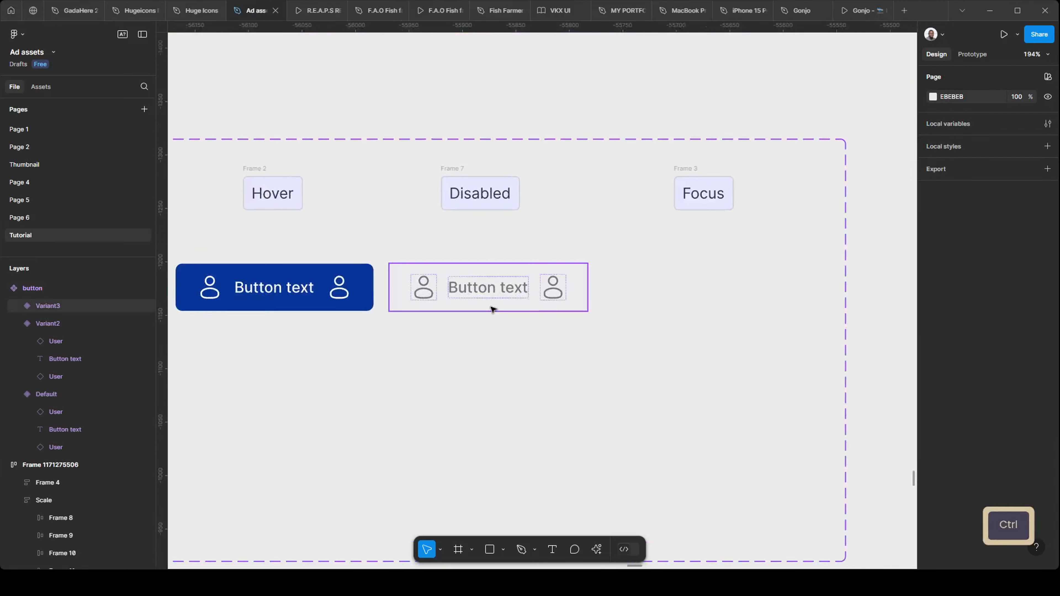
Add a stroke to the Disabled variant and color it 737780 by sampling shade 5 of the grey color scale.
left_click(494, 305)
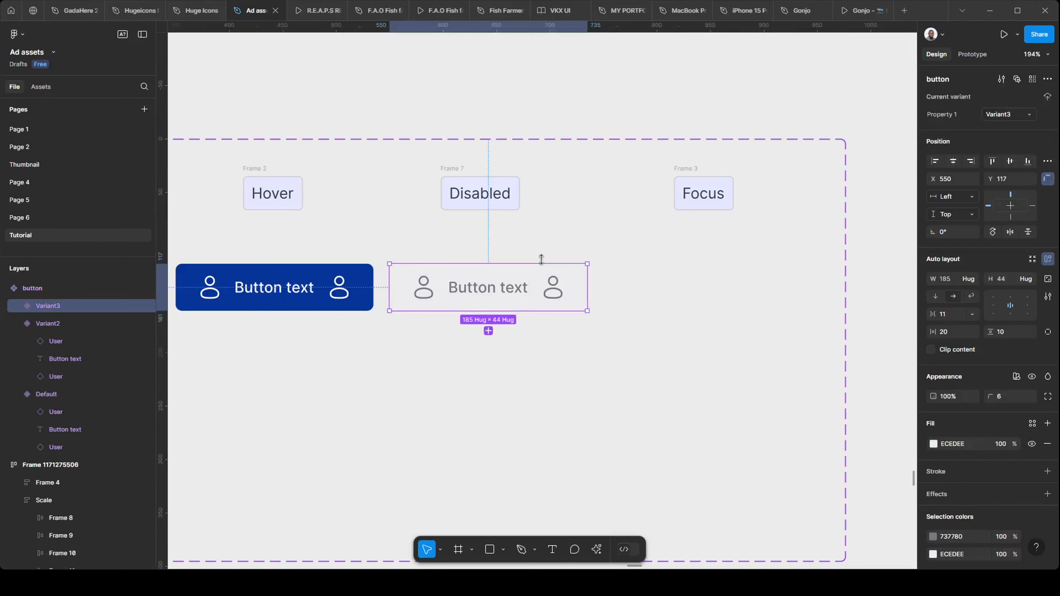
scroll(1003, 399, "down", 3)
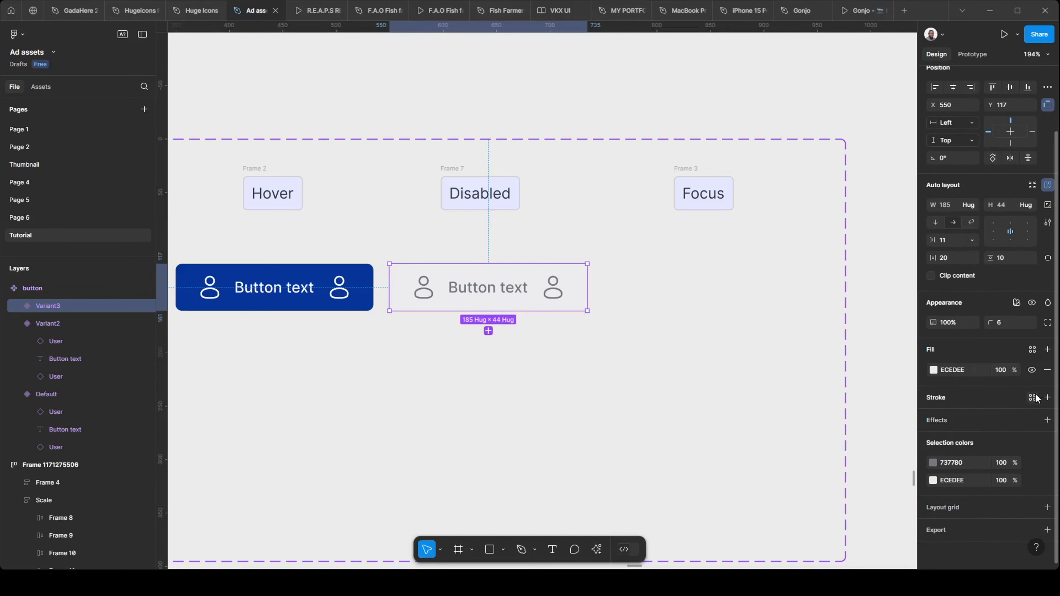
left_click(1046, 398)
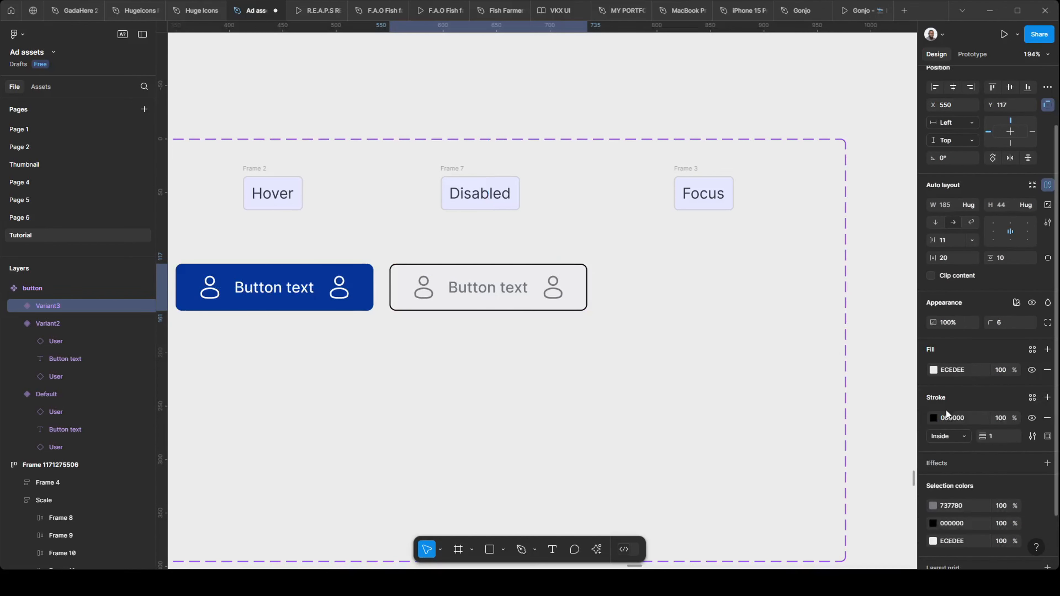
left_click(934, 418)
left_click(800, 444)
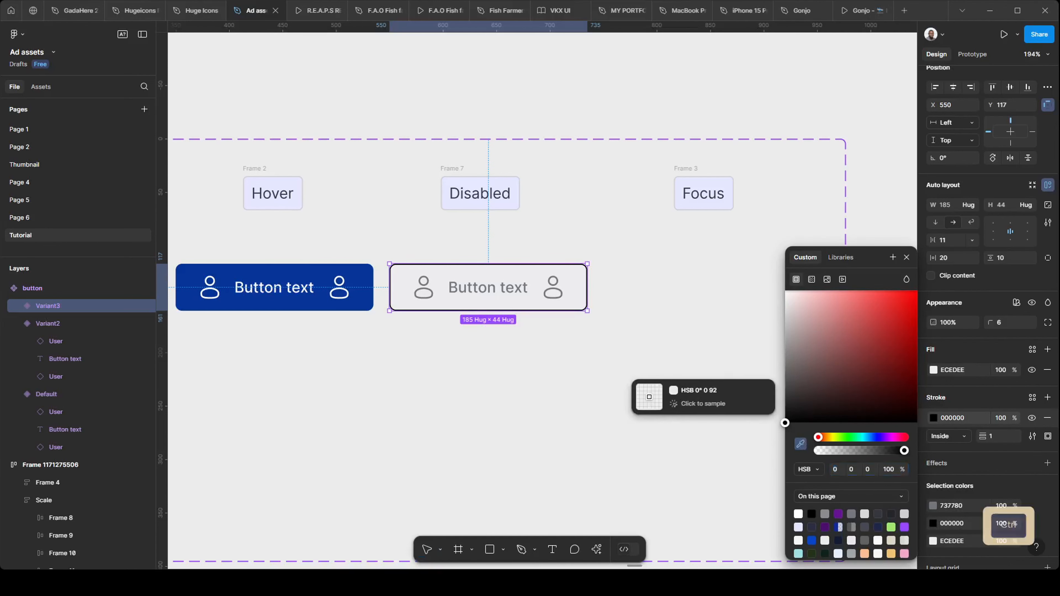
scroll(646, 351, "down", 5, "ctrl")
left_click_drag(329, 189, 551, 273)
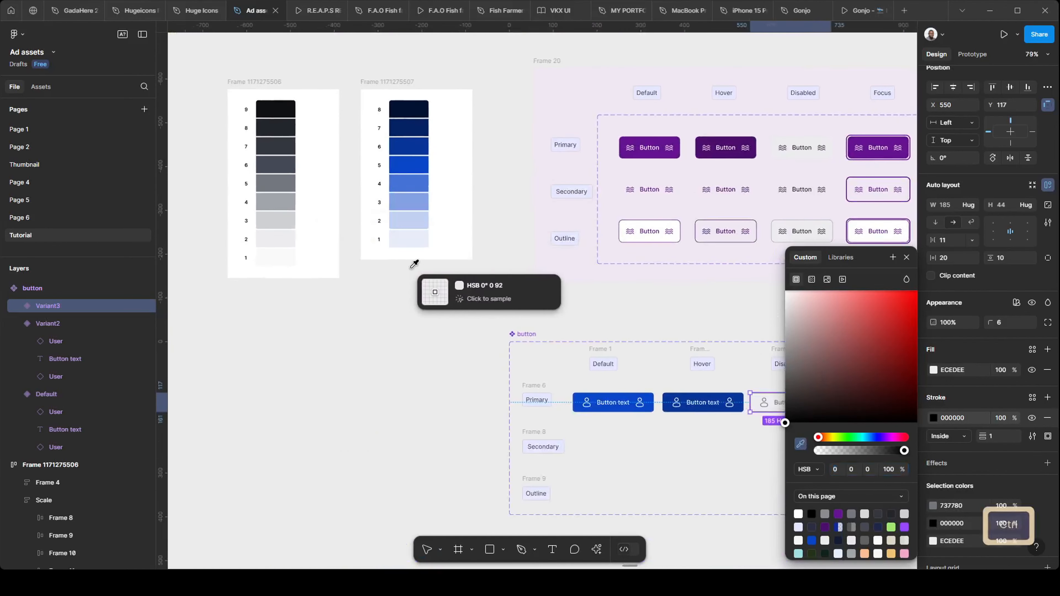
left_click(287, 187)
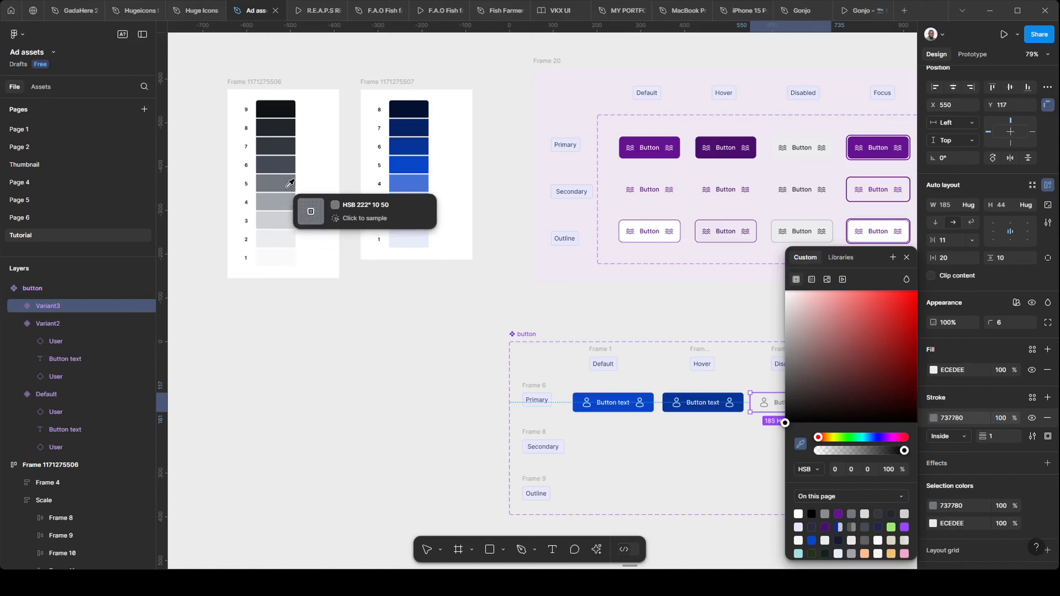
left_click(427, 405)
left_click_drag(542, 375, 489, 366)
scroll(497, 365, "right", 5)
scroll(504, 364, "up", 5, "ctrl")
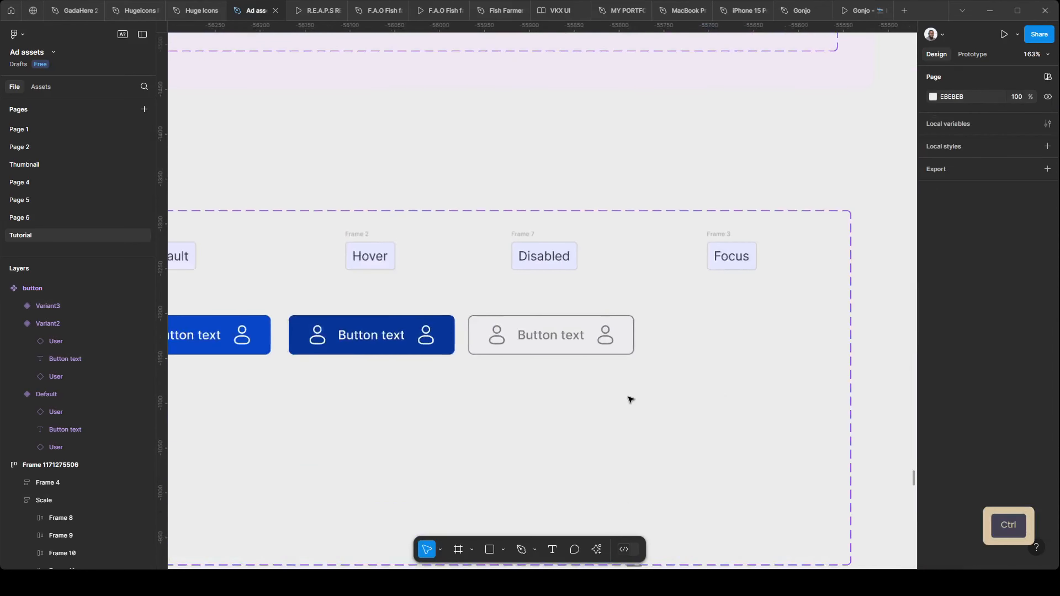
Compare the Primary row's Default, Hover and Disabled variants with the purple reference buttons above.
scroll(576, 391, "down", 5, "ctrl")
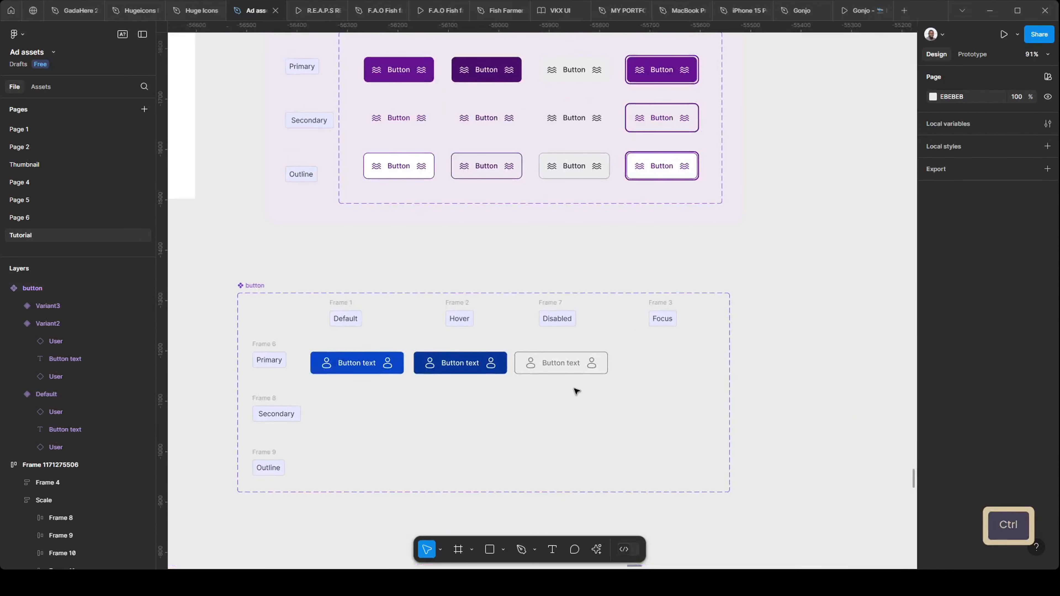
scroll(576, 401, "up", 2)
scroll(577, 415, "up", 3, "ctrl")
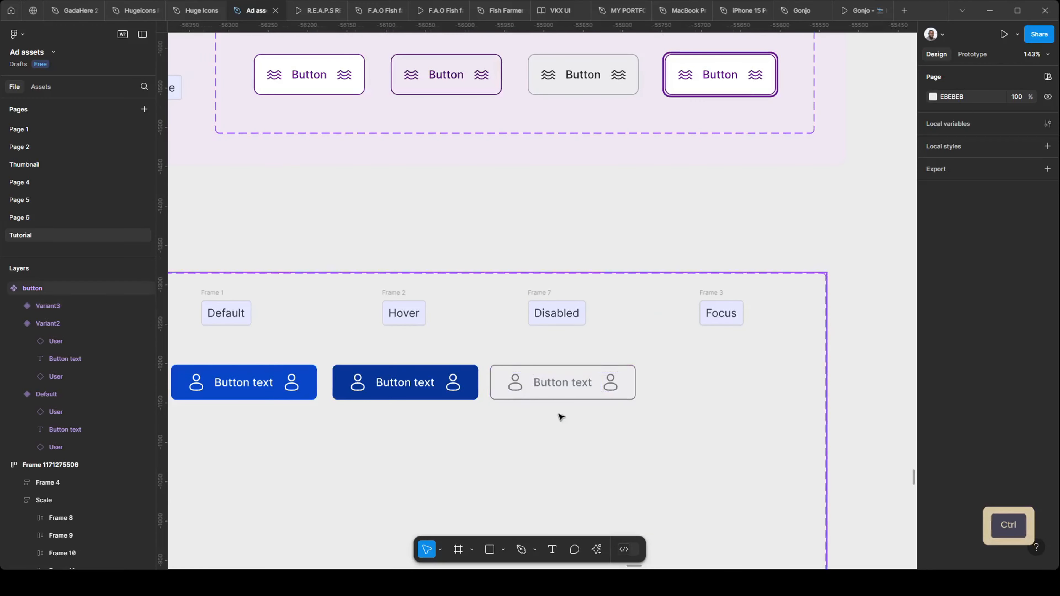
scroll(562, 413, "down", 2, "ctrl")
scroll(556, 384, "up", 2, "ctrl")
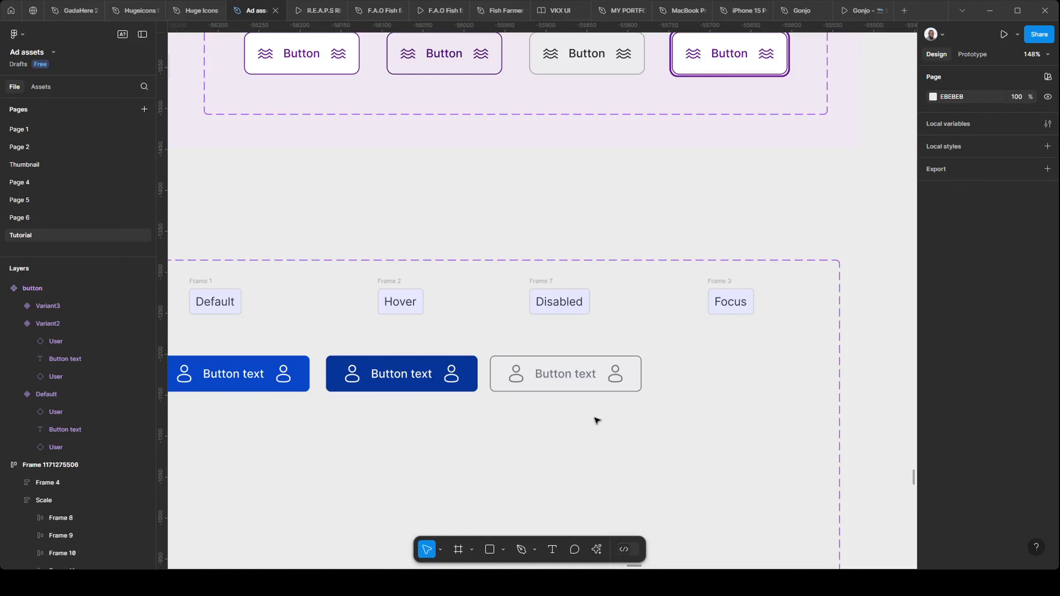
scroll(594, 403, "down", 3, "ctrl")
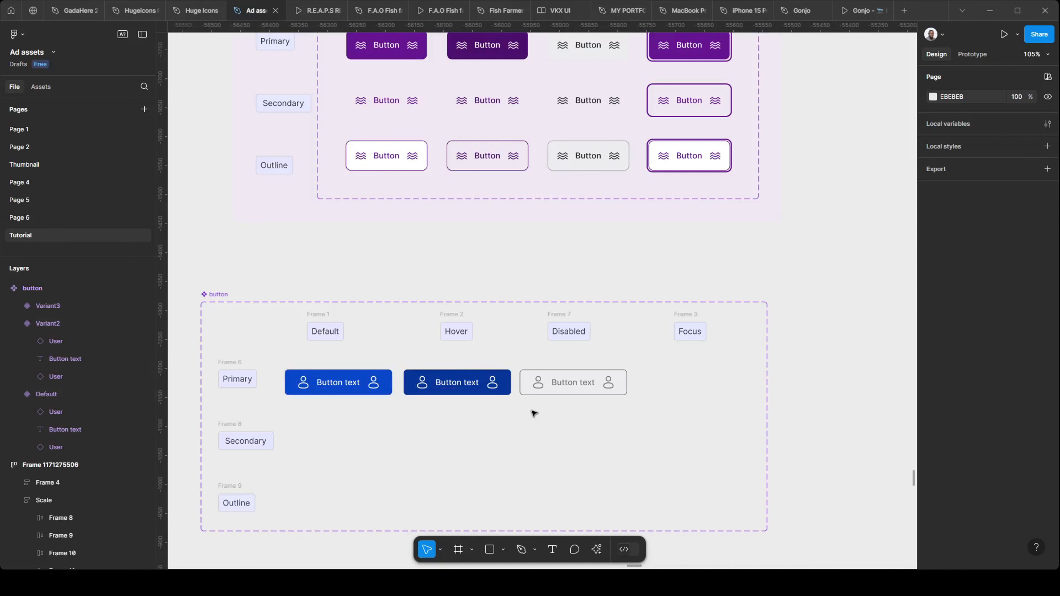
left_click_drag(570, 413, 516, 416)
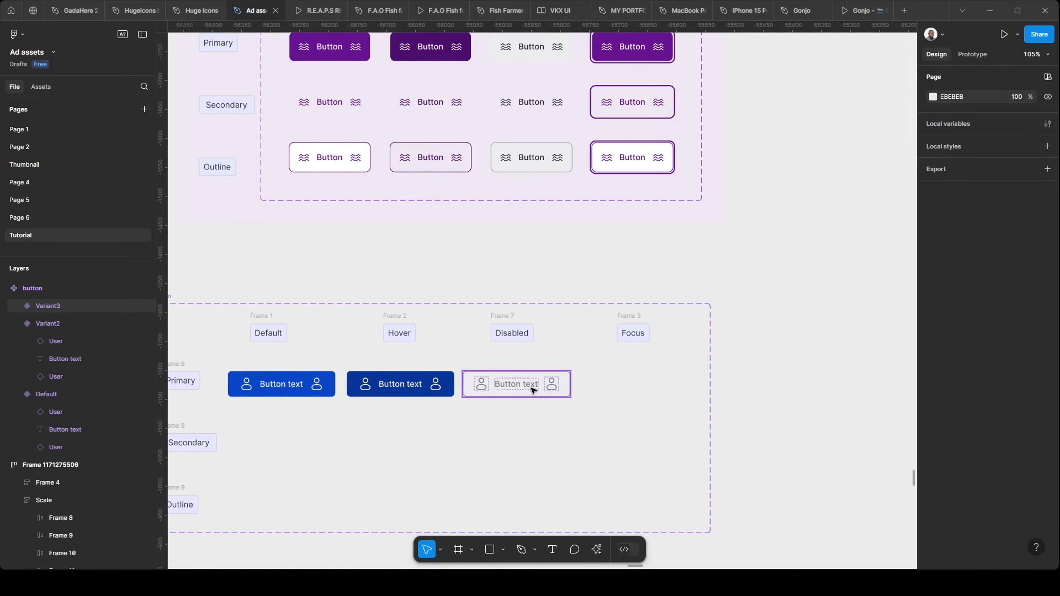
Shift the Disabled variant to X 555 and duplicate the Default variant to X 760, Y 117 beneath the Focus label.
left_click_drag(528, 387, 533, 389)
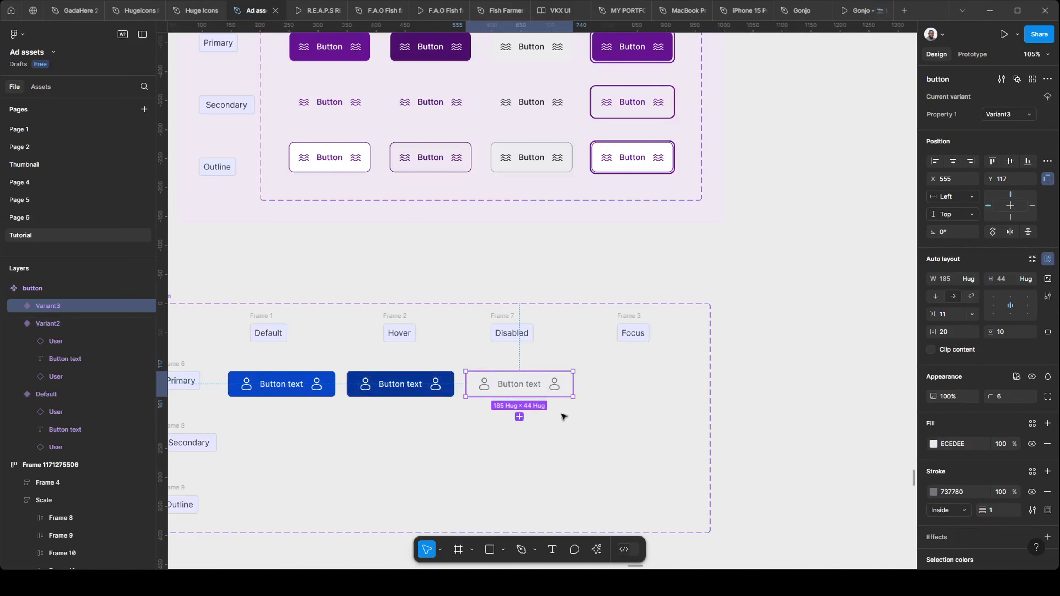
left_click(413, 385)
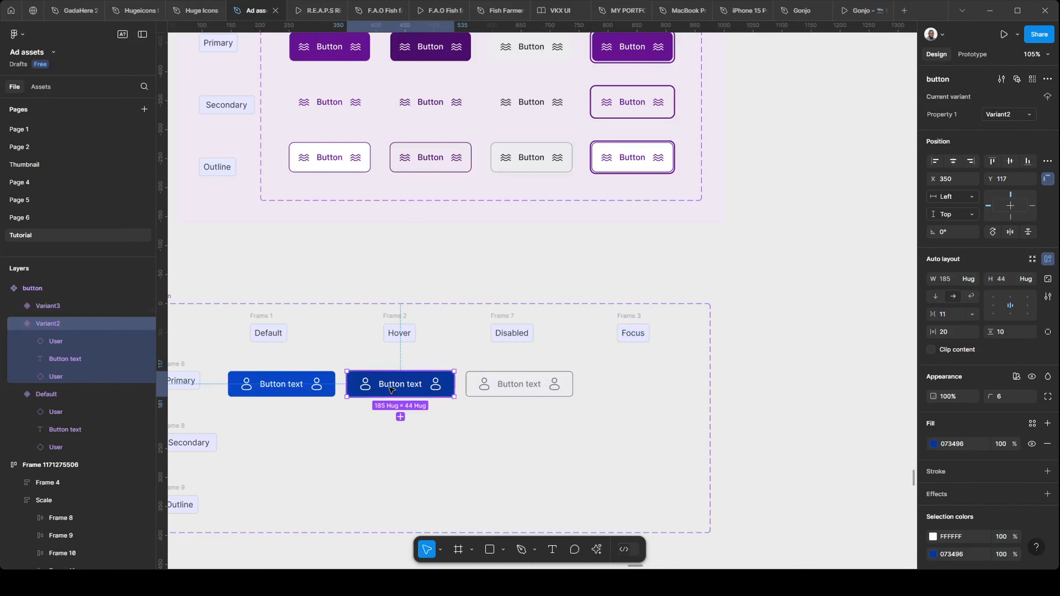
left_click(316, 376)
left_click_drag(316, 375, 655, 378)
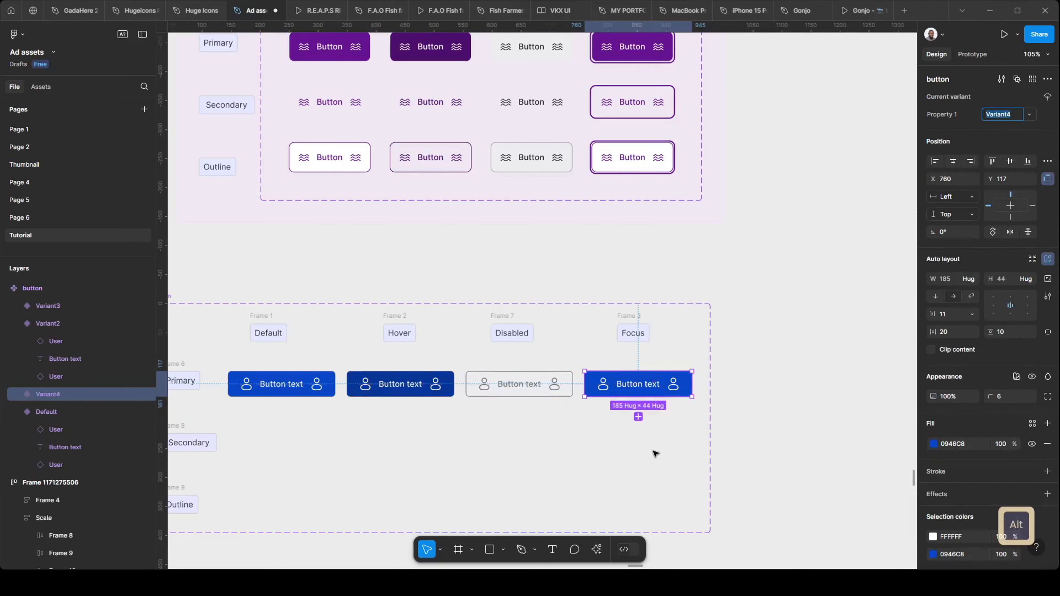
left_click(653, 452)
Draw a rectangle about 145 × 42 on the empty canvas to the right of the button component set.
scroll(449, 457, "up", 8)
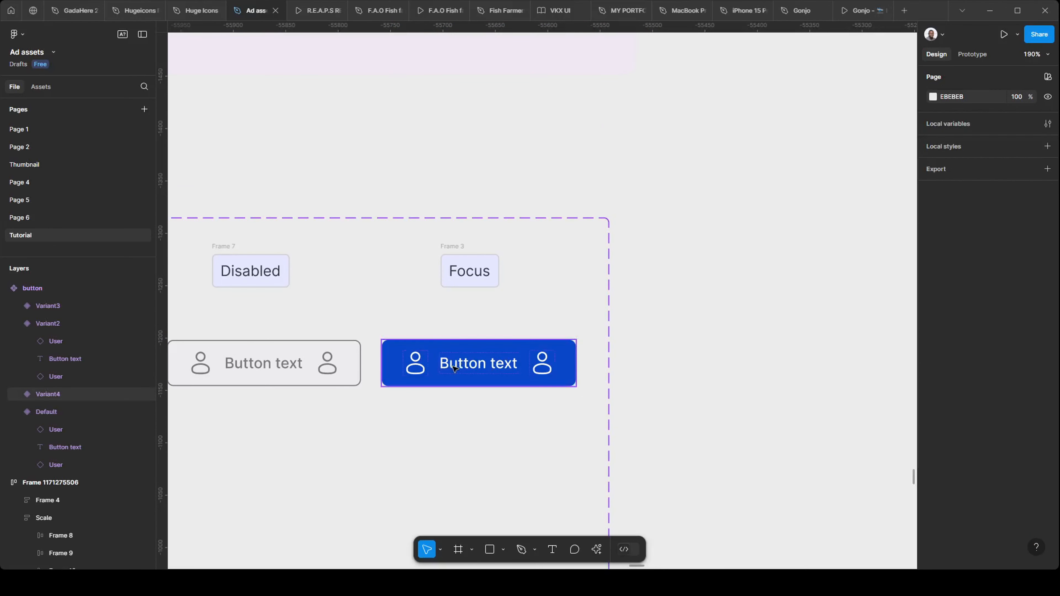
scroll(351, 362, "down", 2)
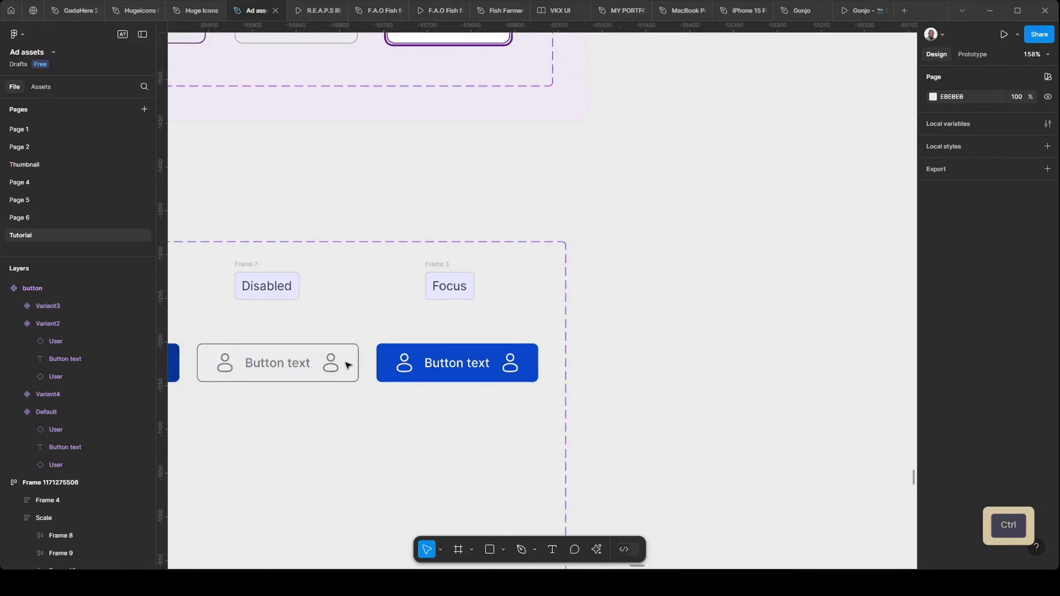
left_click(492, 348)
left_click(630, 322)
key("r")
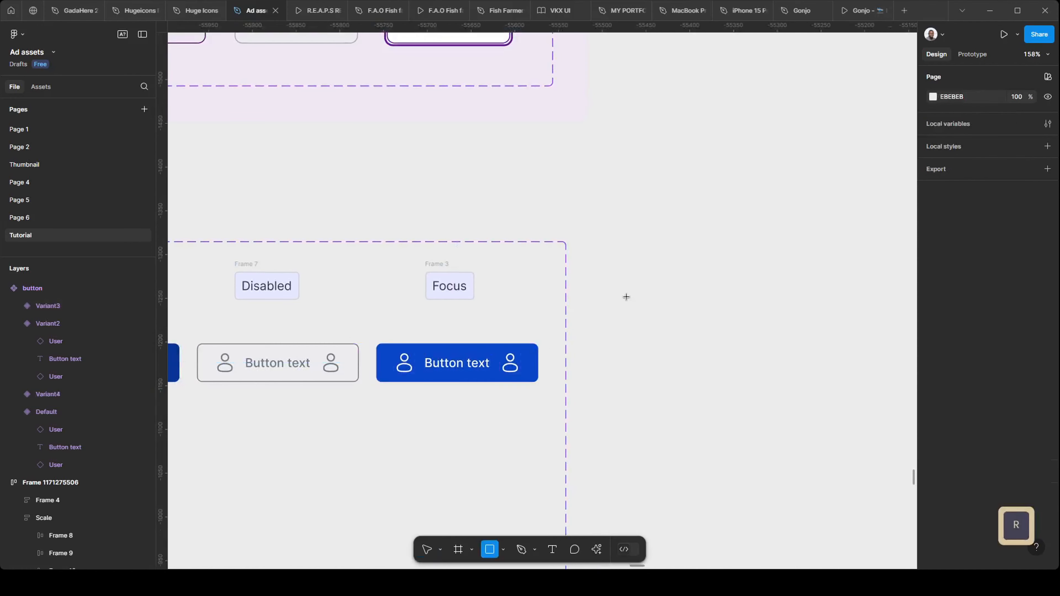
mouse_move(626, 300)
left_mouse_down()
mouse_move(651, 332)
mouse_move(750, 323)
mouse_move(753, 337)
left_mouse_up()
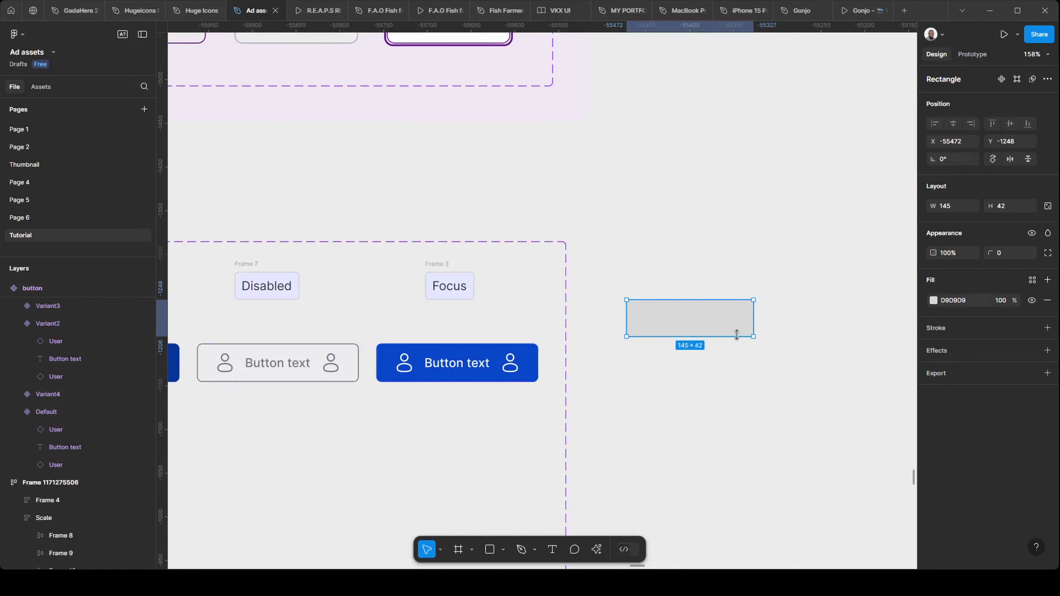
Rename the rectangle layer as focus and swap its fill for a stroke.
left_click(740, 377)
left_click(710, 332)
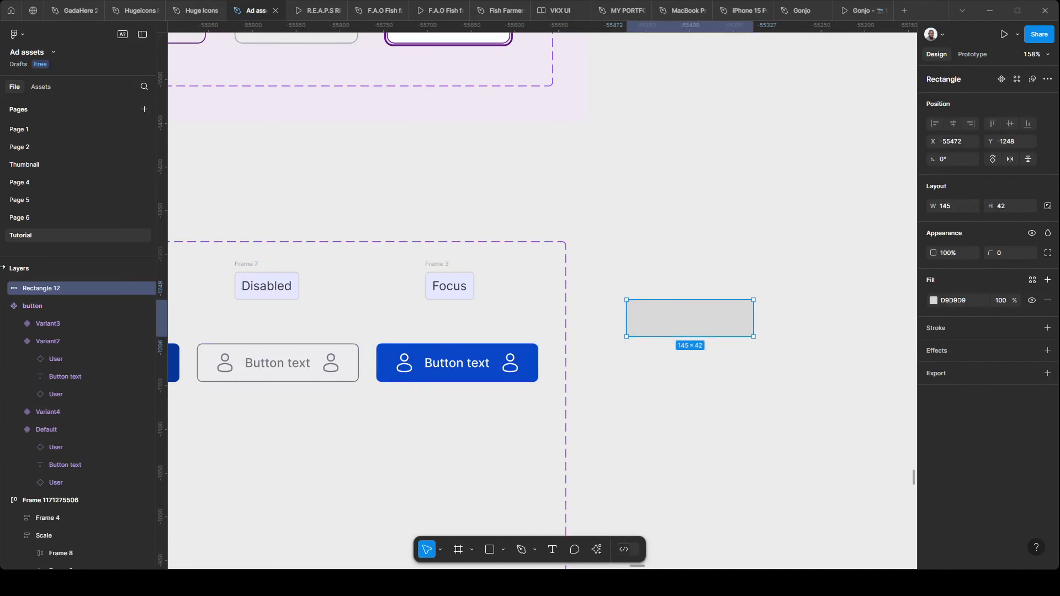
double_click(29, 288)
type("focus")
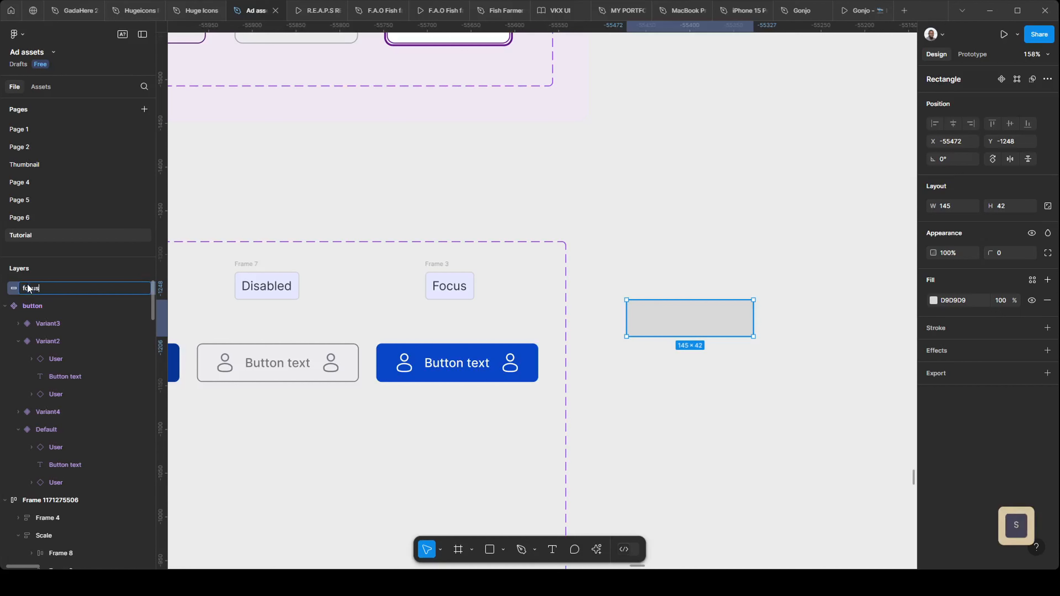
key("Return")
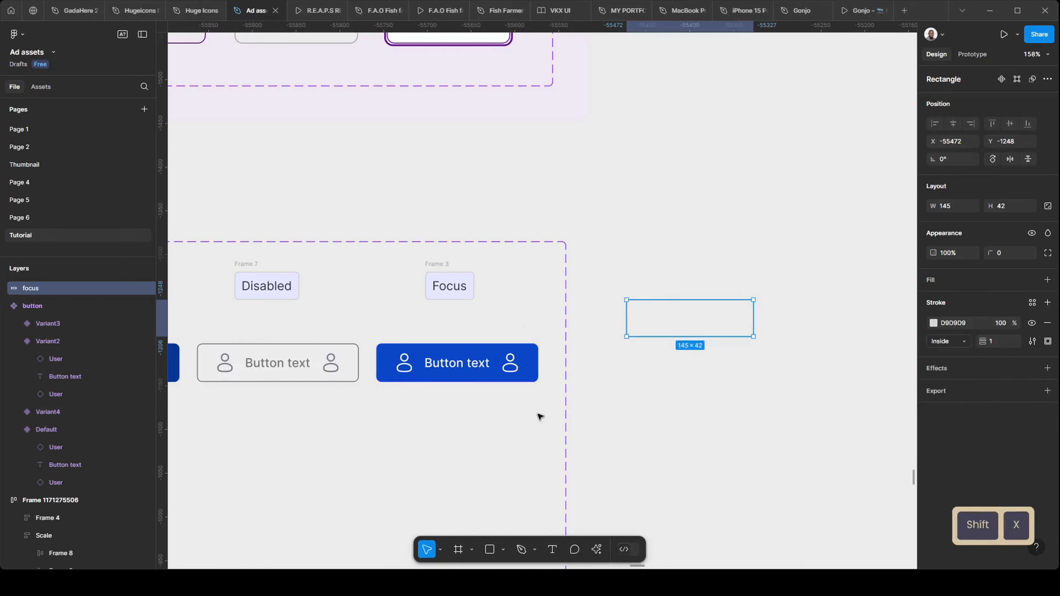
left_click(671, 369)
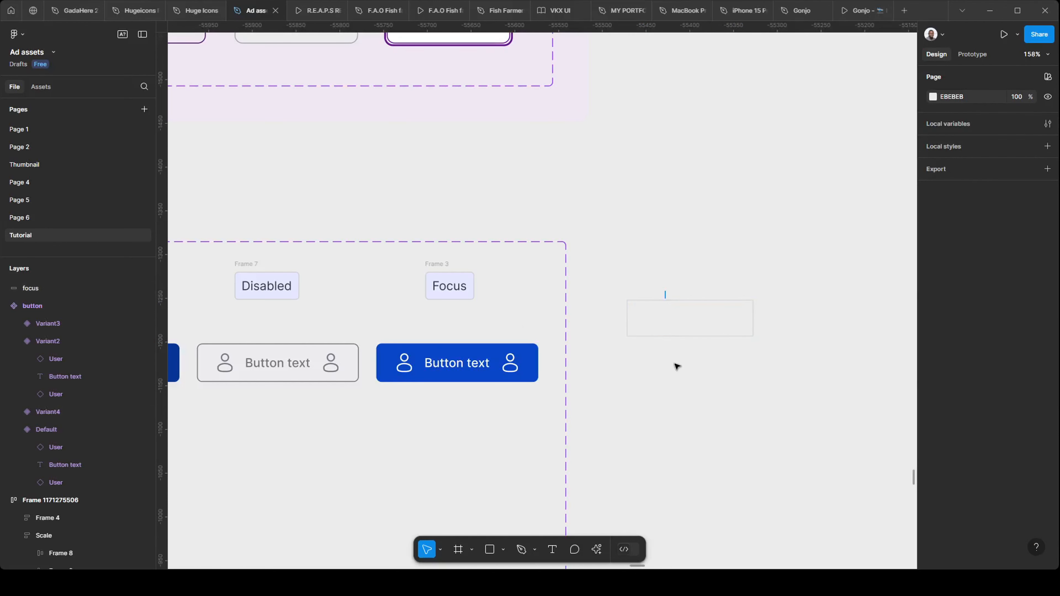
left_click_drag(665, 291, 674, 363)
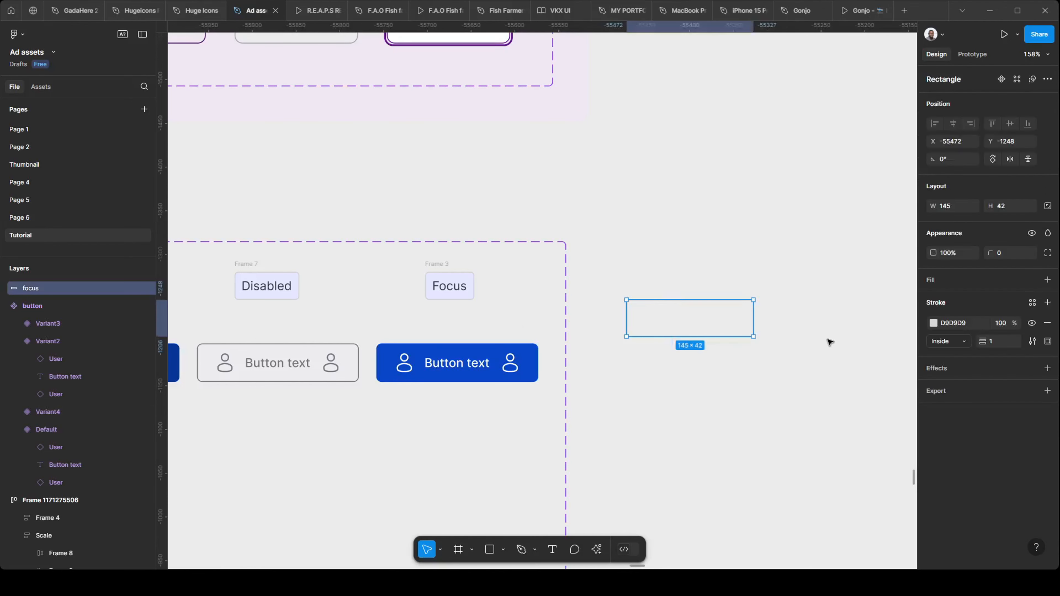
Color the focus rectangle's stroke 0946C8 by sampling the blue fill of the button beneath the Focus label.
left_click(934, 323)
left_click(800, 443)
scroll(668, 397, "down", 5)
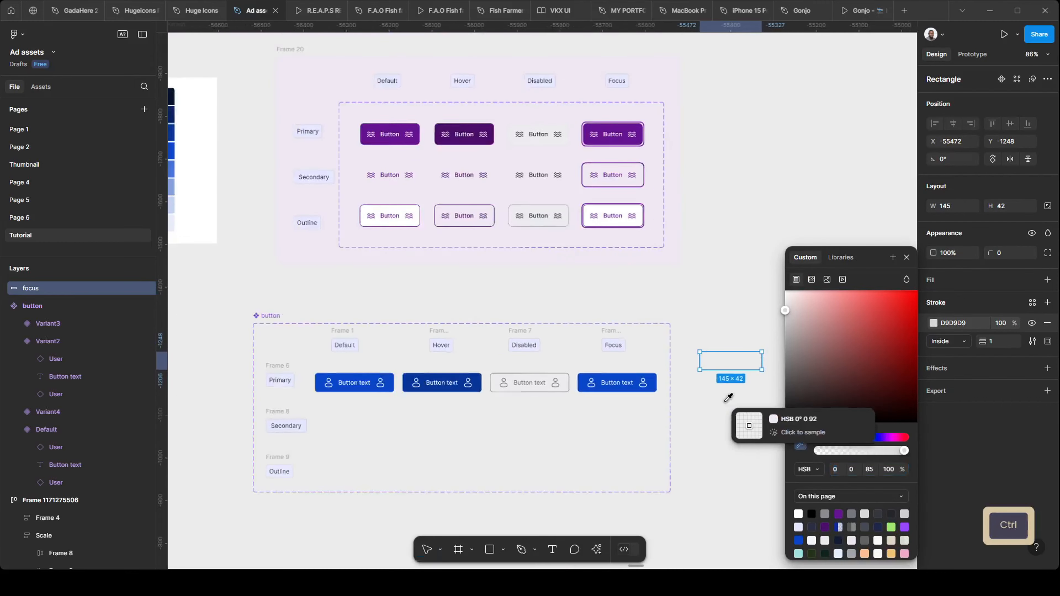
scroll(710, 395, "up", 5)
left_click(619, 382)
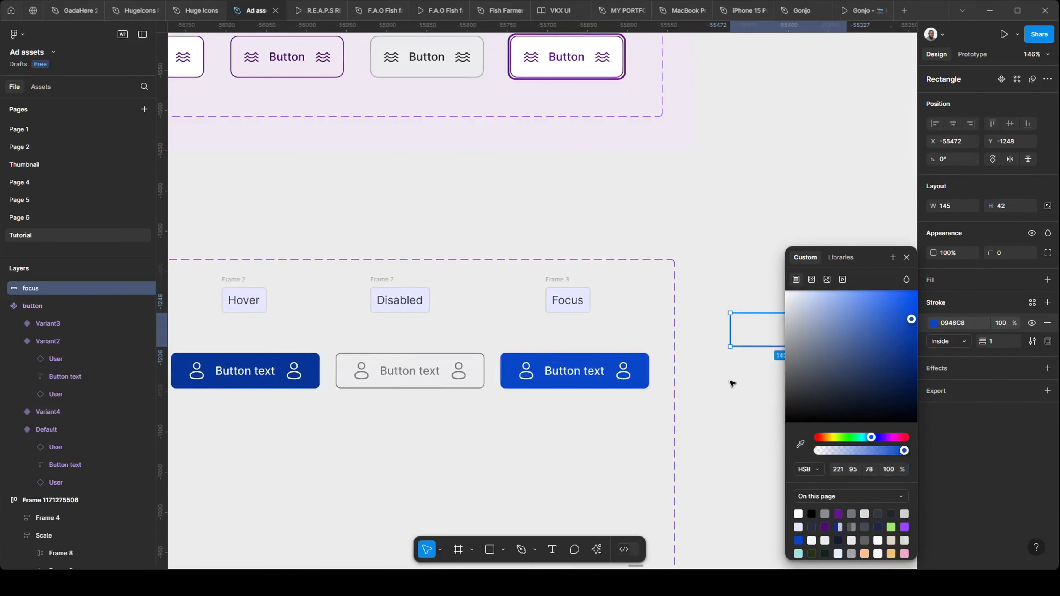
left_click(726, 397)
scroll(722, 413, "right", 2)
scroll(722, 412, "down", 1)
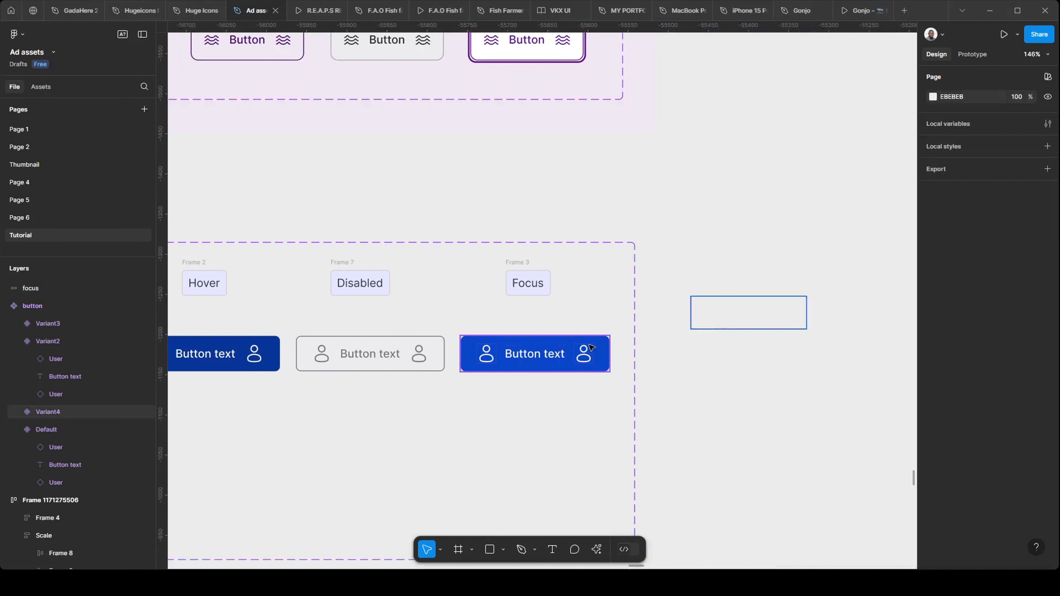
Set the focus rectangle's corner radius to 6 to match the button variant.
left_click(592, 347)
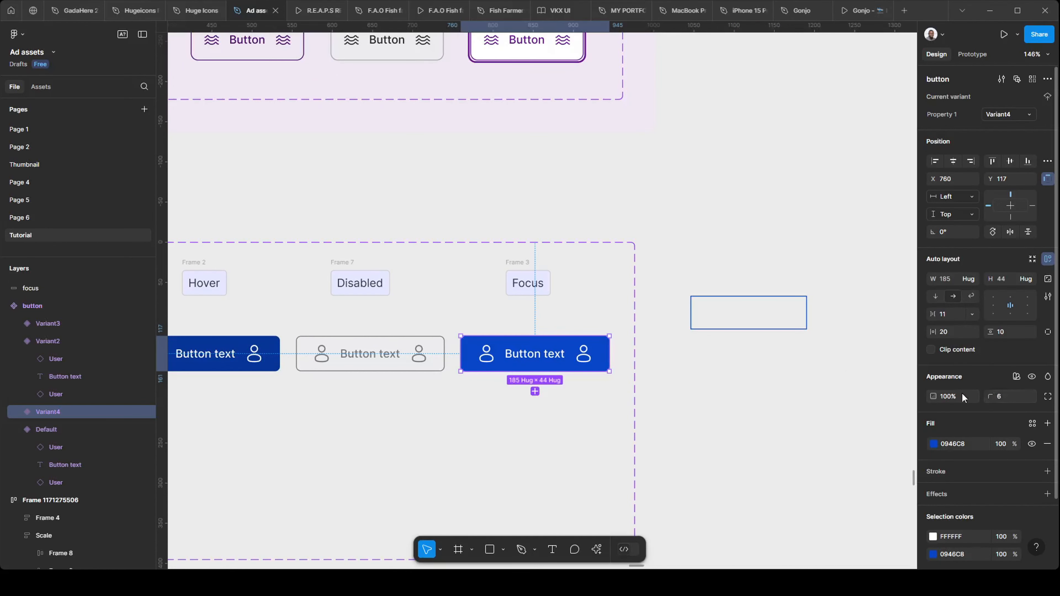
left_click(749, 298)
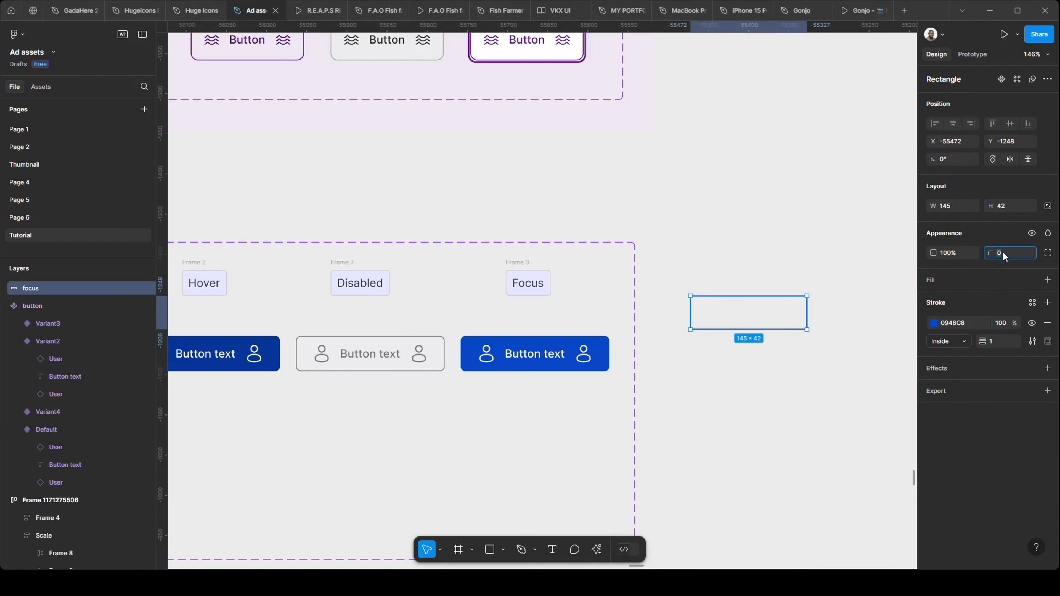
type("6")
key("Return")
Cut the focus rectangle from the canvas and paste it inside the button variant beneath the Focus label.
key("ctrl")
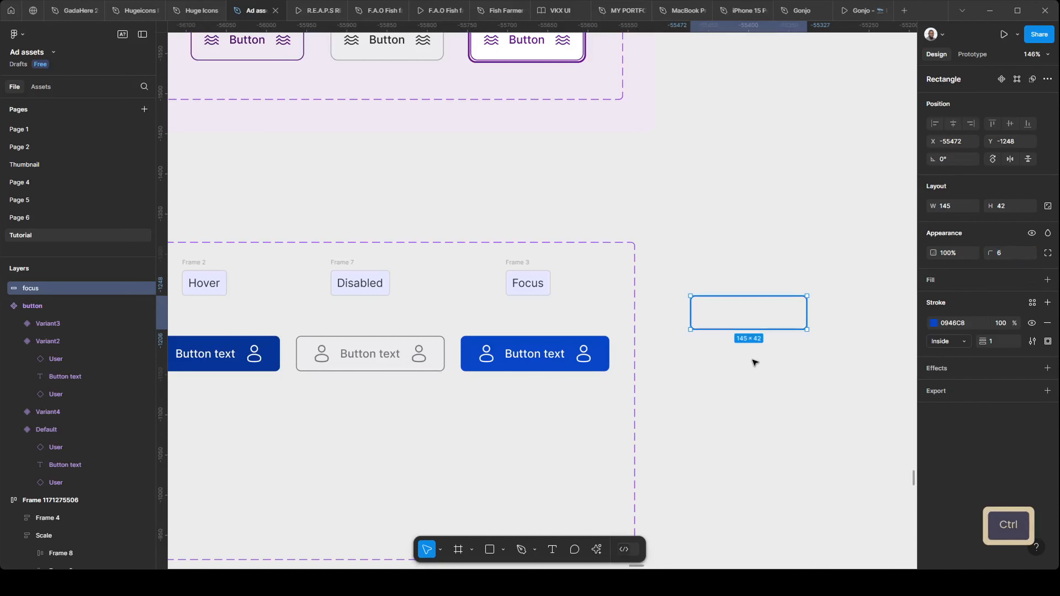
key("Delete")
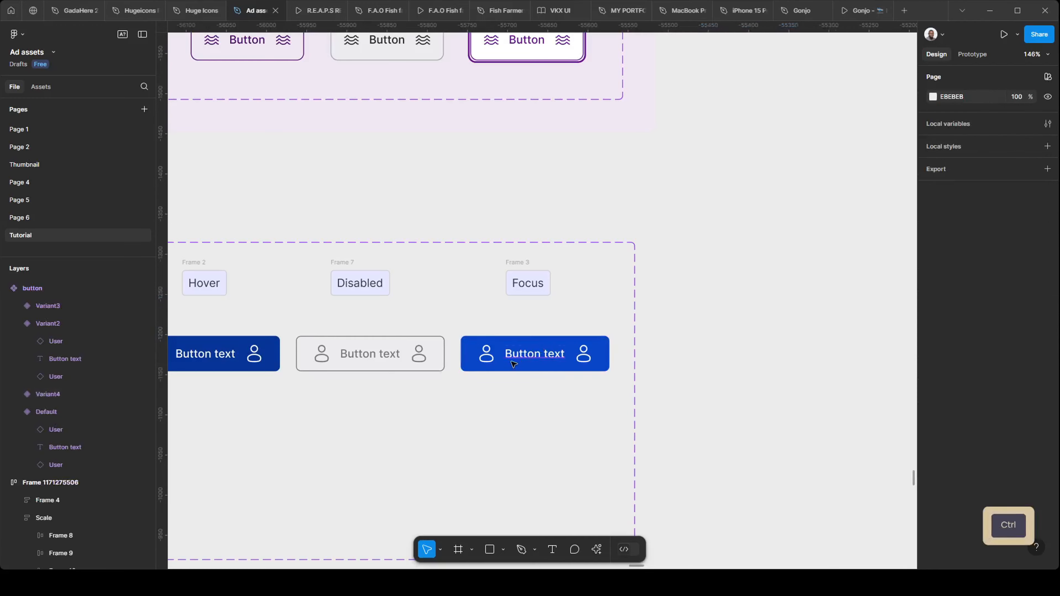
scroll(515, 365, "up", 3)
scroll(514, 364, "up", 2)
left_click(499, 340)
key("ctrl+v")
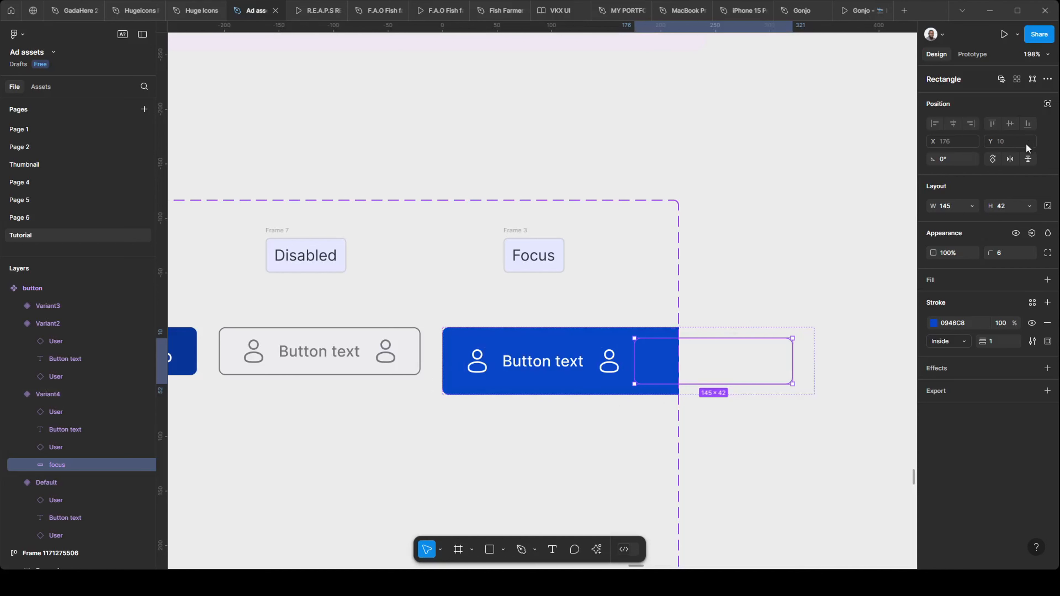
Make the focus rectangle ignore the auto layout and center it horizontally and vertically within the button.
left_click(1048, 104)
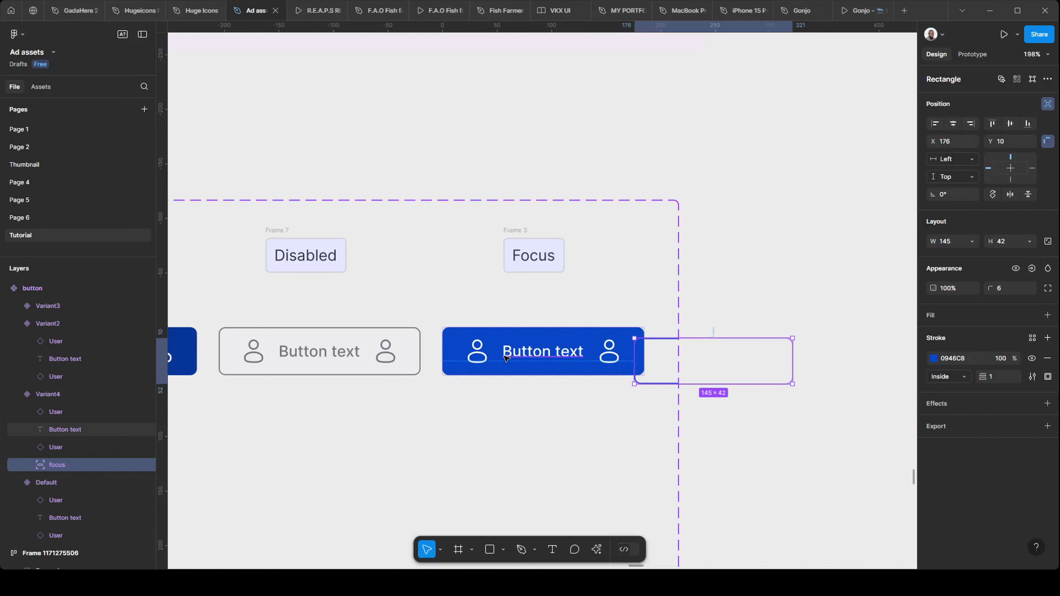
left_click(952, 126)
left_click(1009, 125)
Stretch the focus rectangle's right edge 2 px past the button, to a width of 167.
scroll(518, 369, "up", 3)
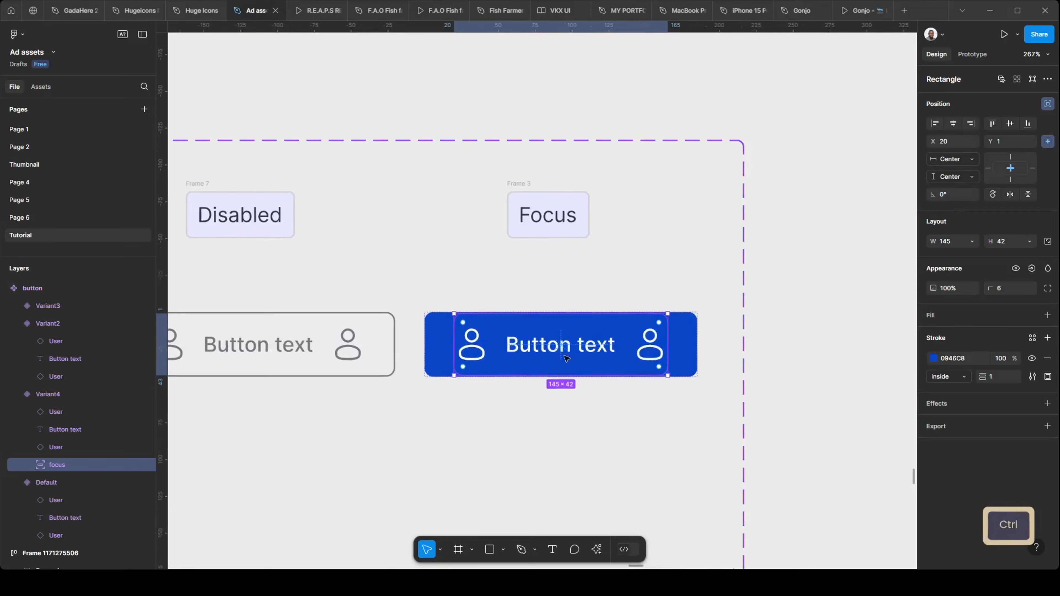
scroll(566, 358, "up", 5)
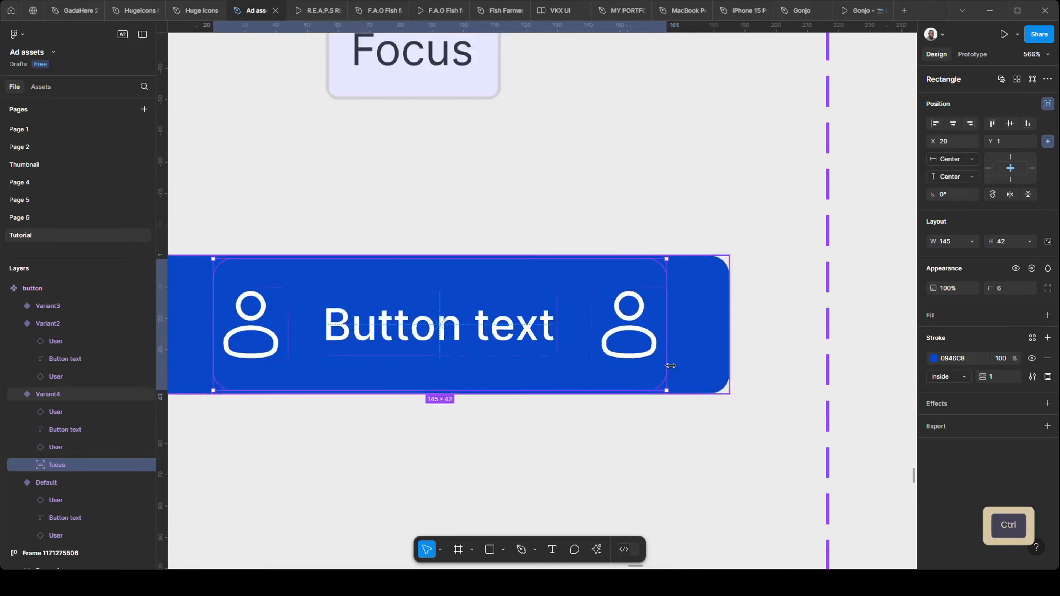
scroll(671, 366, "up", 3)
left_click_drag(667, 366, 764, 367)
scroll(763, 367, "up", 10, "ctrl")
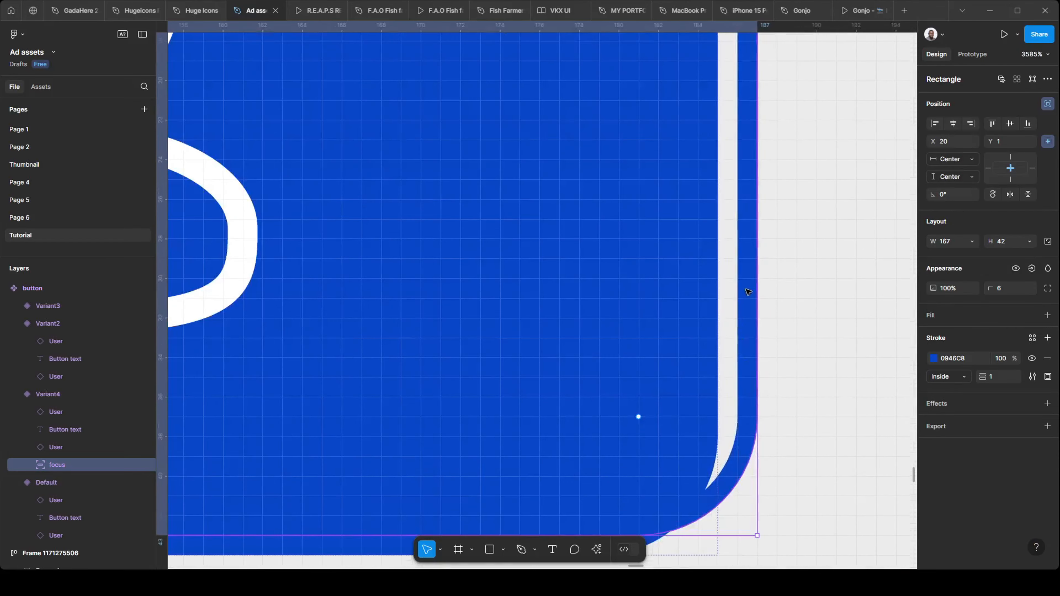
Stretch the focus rectangle's left edge out to X -2, giving it a width of 189.
scroll(747, 329, "down", 6, "ctrl")
scroll(772, 391, "down", 6, "ctrl")
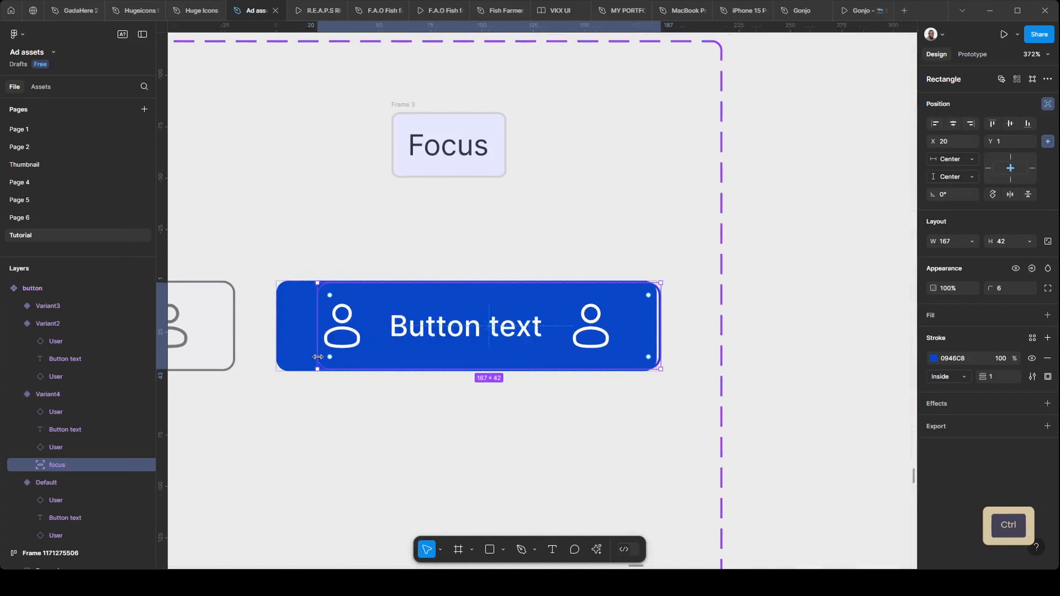
scroll(318, 325, "up", 3, "ctrl")
left_click_drag(310, 323, 243, 338)
scroll(244, 337, "up", 10)
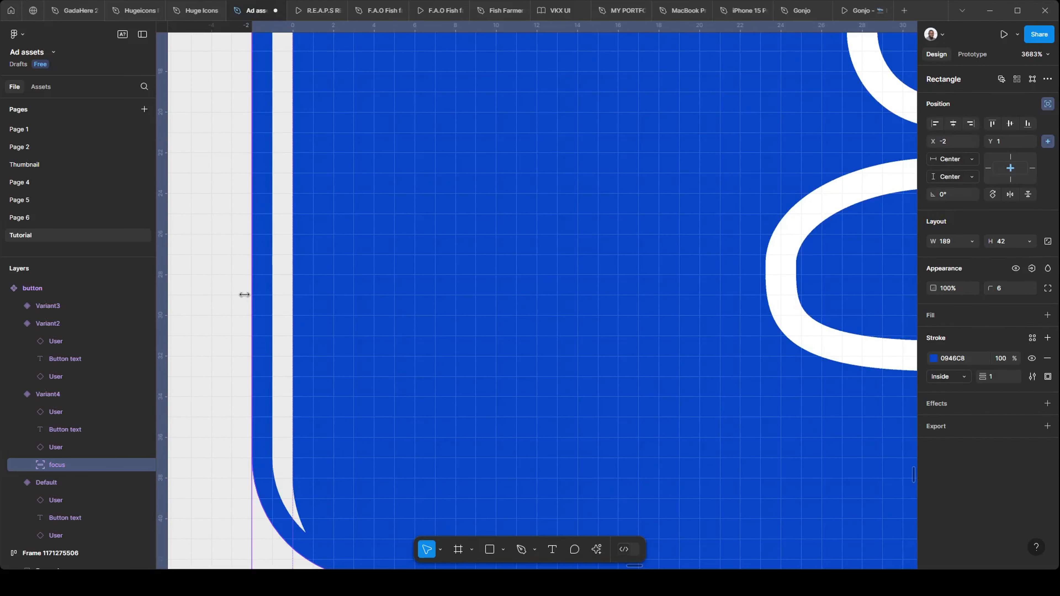
Extend the focus rectangle's top edge above the button to Y -2, giving it a height of 45.
scroll(244, 331, "down", 1)
scroll(244, 330, "down", 9)
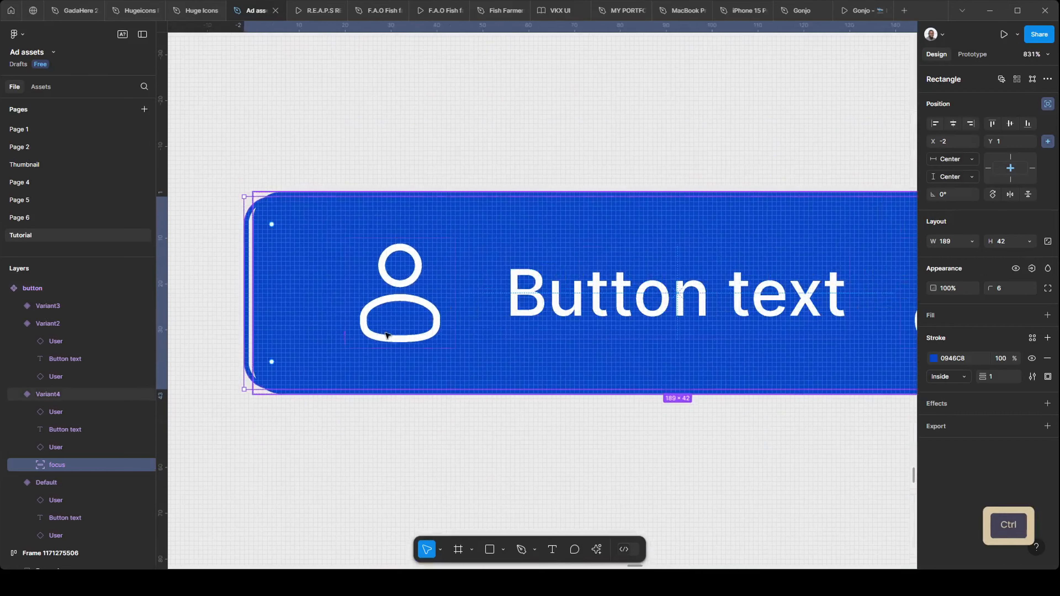
scroll(701, 341, "down", 5)
scroll(734, 362, "up", 4)
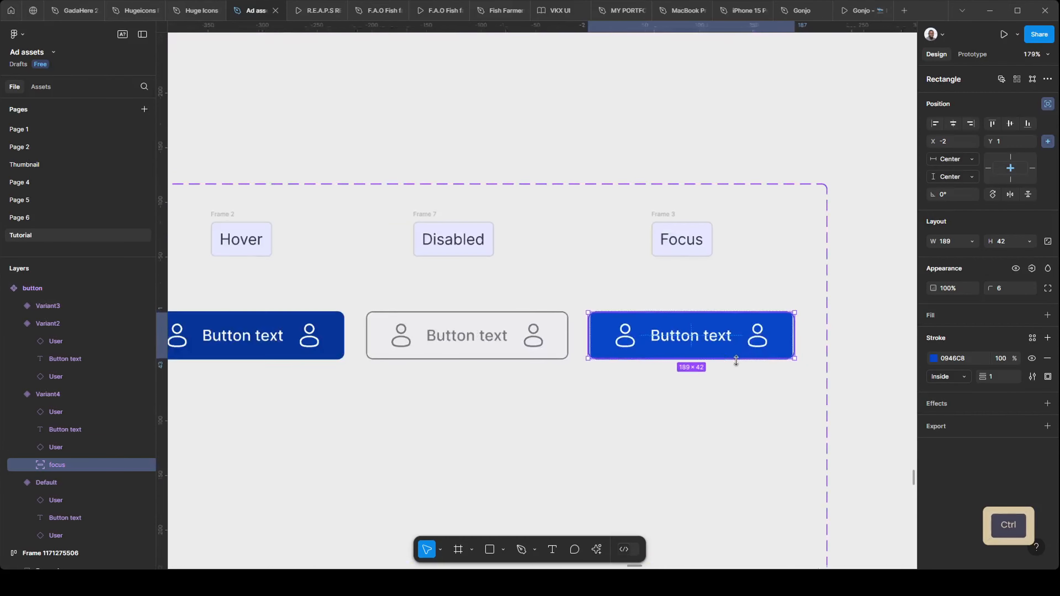
scroll(694, 336, "up", 2)
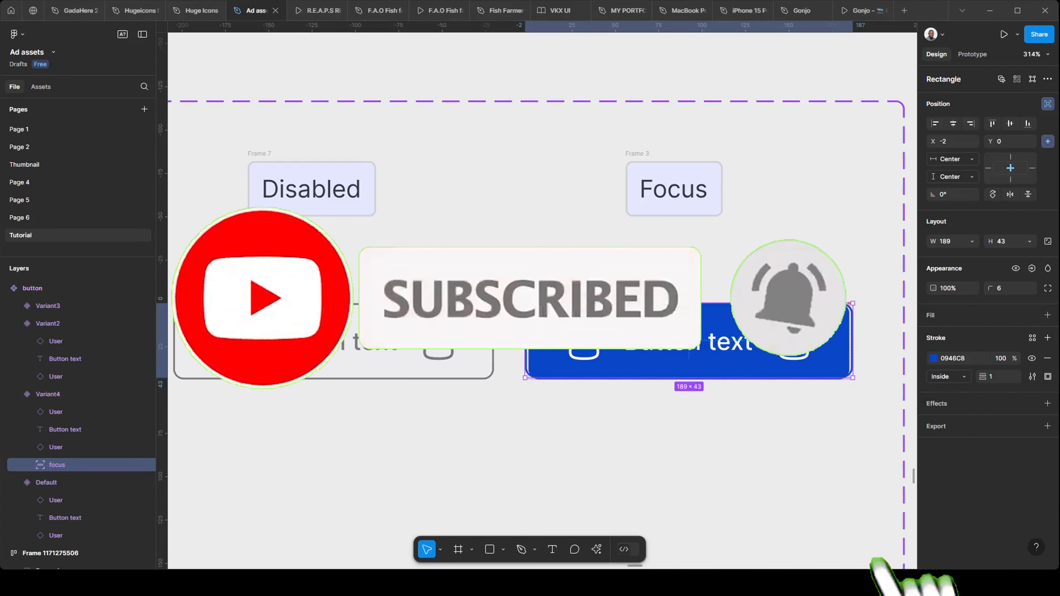
scroll(690, 298, "up", 7)
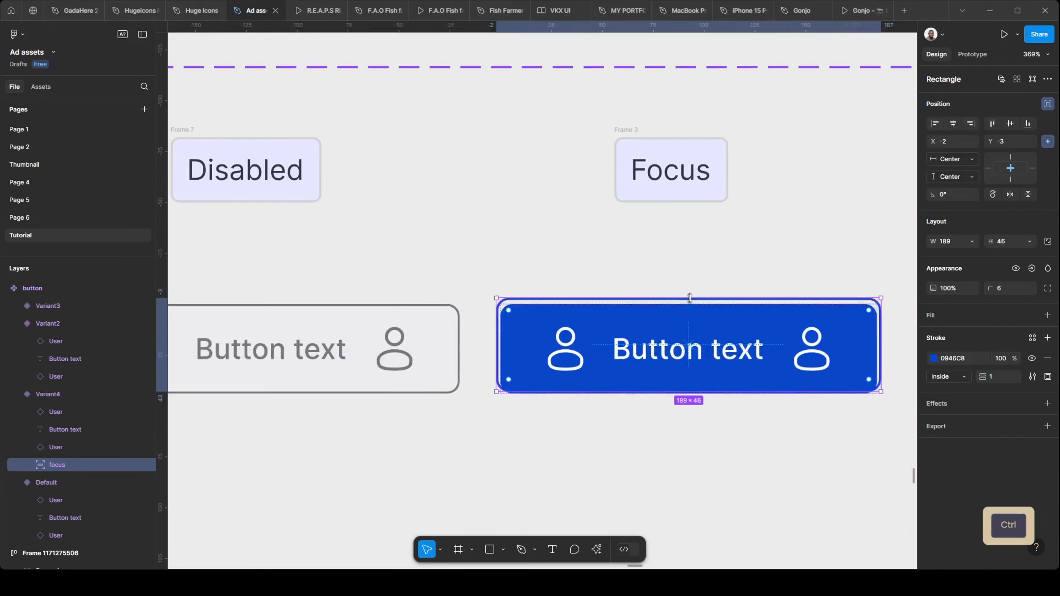
scroll(689, 298, "up", 12)
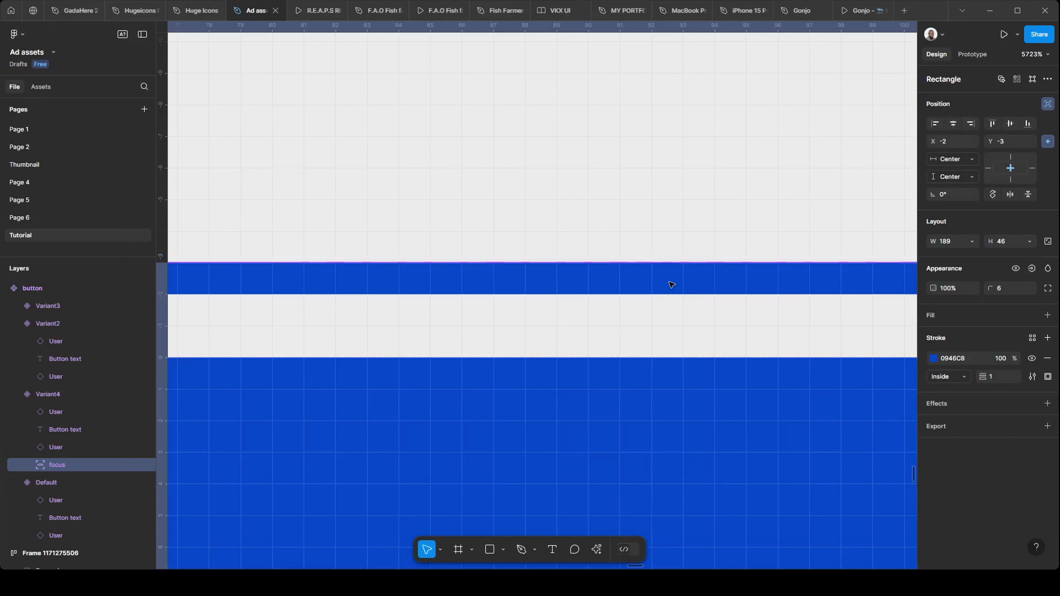
scroll(599, 306, "down", 7)
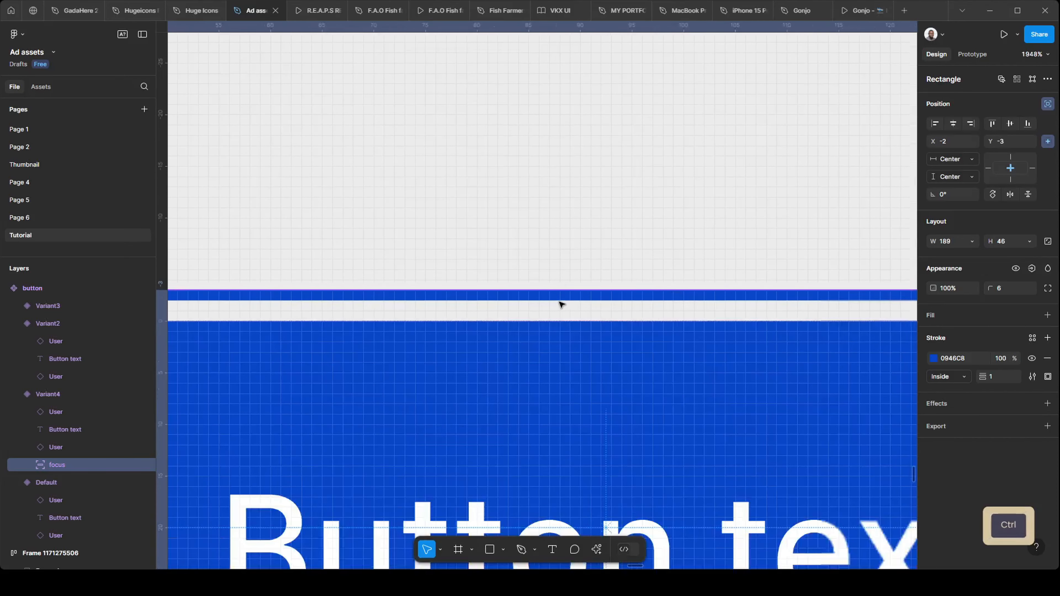
scroll(601, 298, "up", 2)
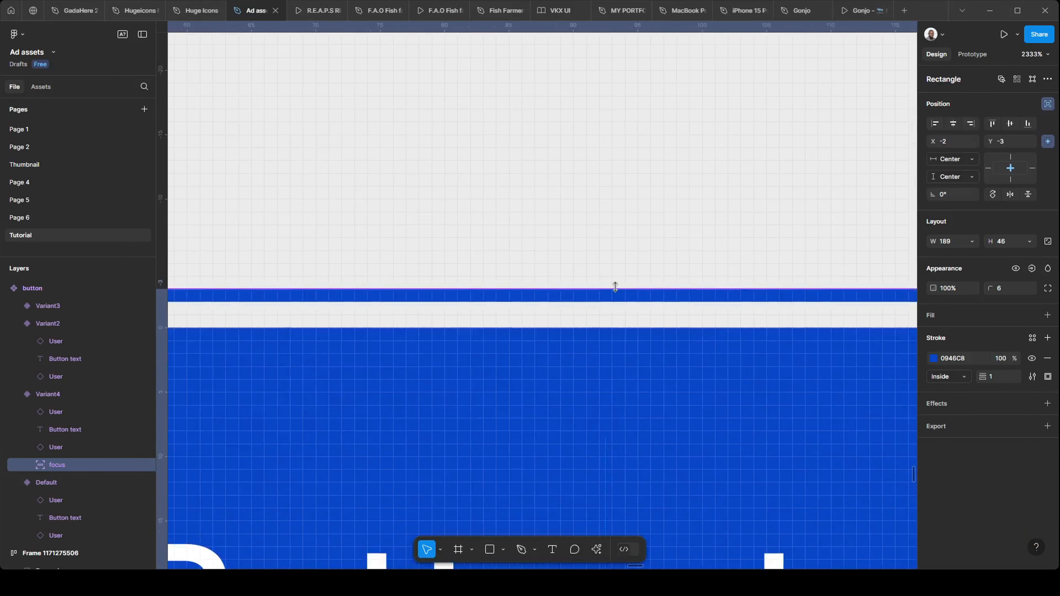
left_click_drag(616, 287, 611, 303)
scroll(610, 303, "down", 2)
scroll(599, 347, "down", 4)
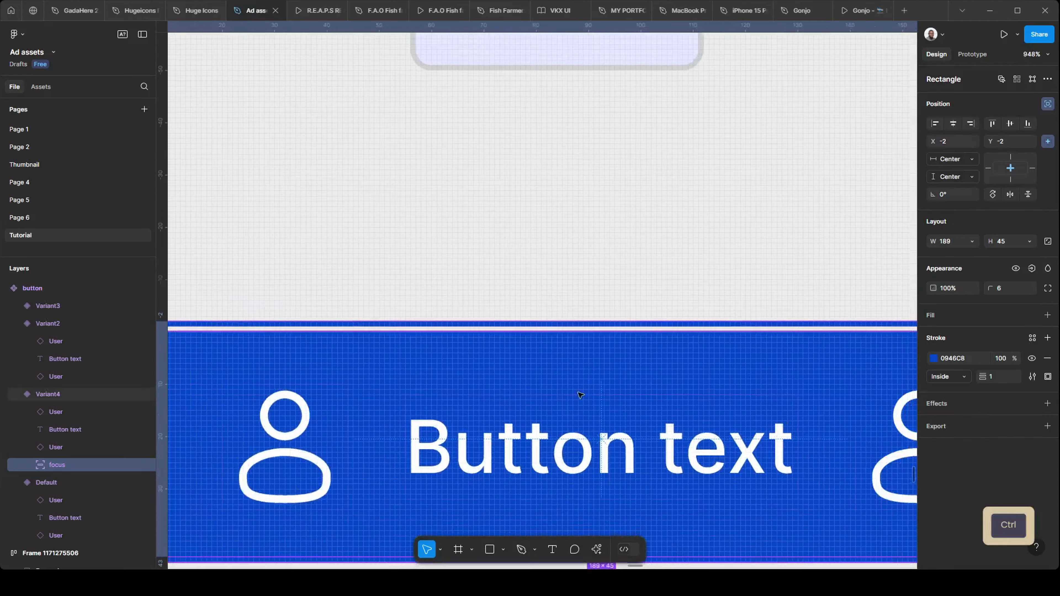
Extend the focus rectangle's bottom edge below the button to a height of 48, then select the whole variant.
scroll(610, 499, "up", 2)
scroll(609, 499, "up", 4)
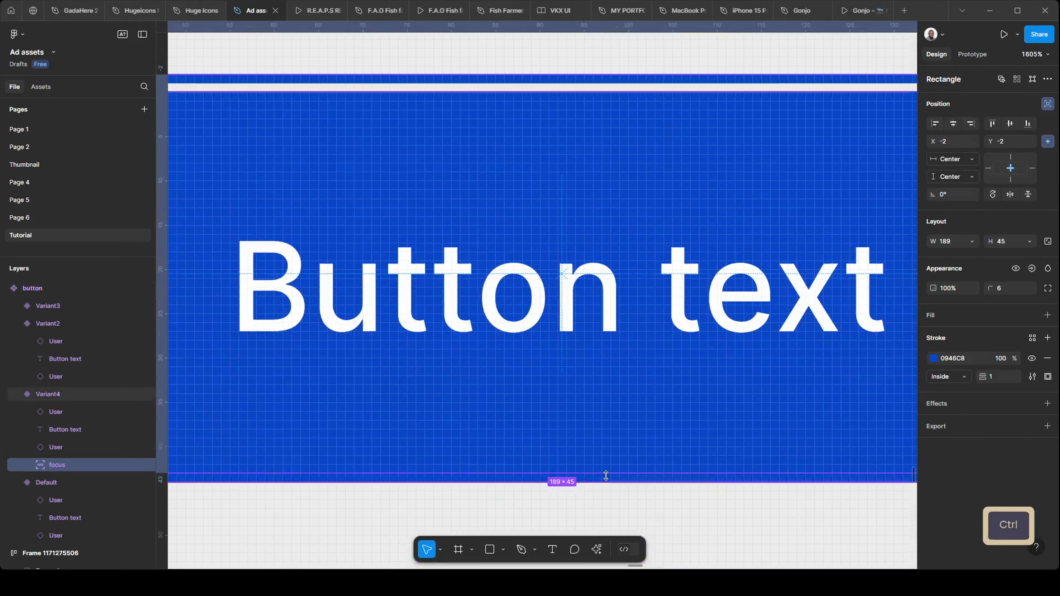
mouse_move(605, 480)
left_mouse_down()
mouse_move(605, 510)
mouse_move(607, 493)
left_mouse_up()
scroll(567, 459, "down", 8)
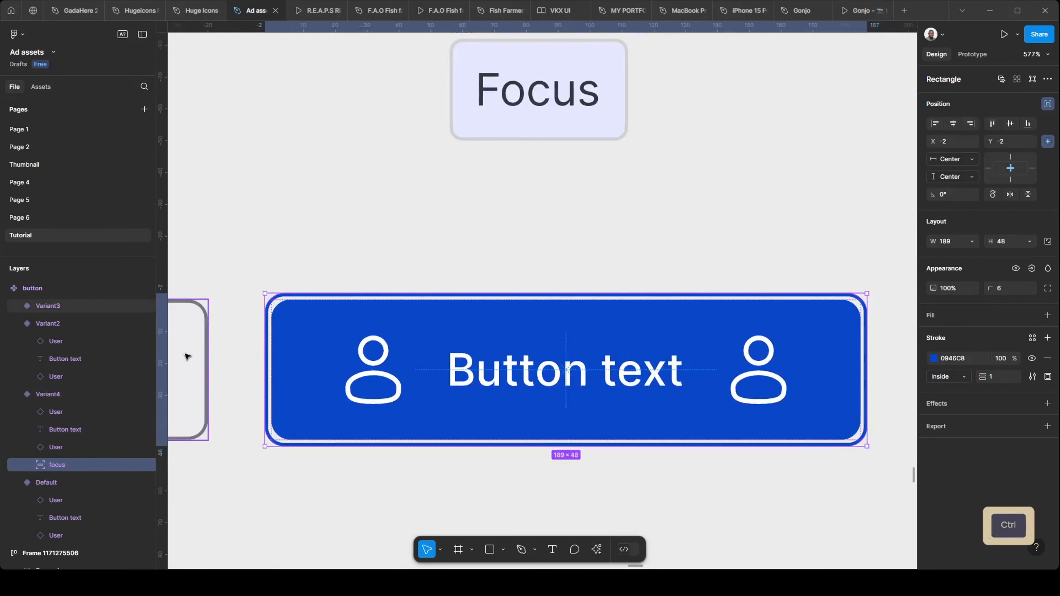
scroll(284, 319, "down", 2)
left_click(634, 323)
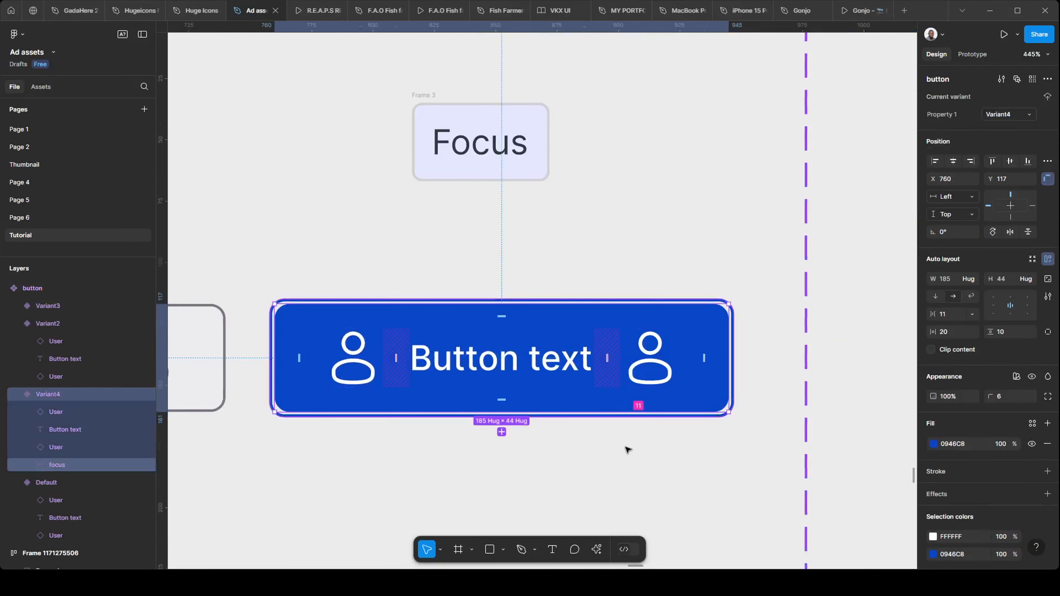
left_click(721, 453)
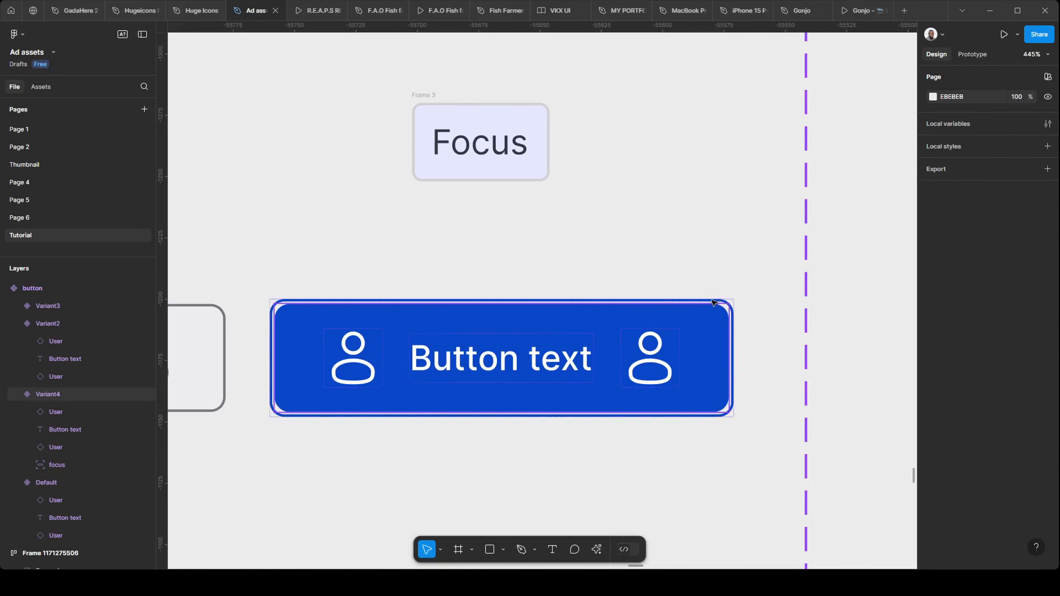
left_click(713, 302)
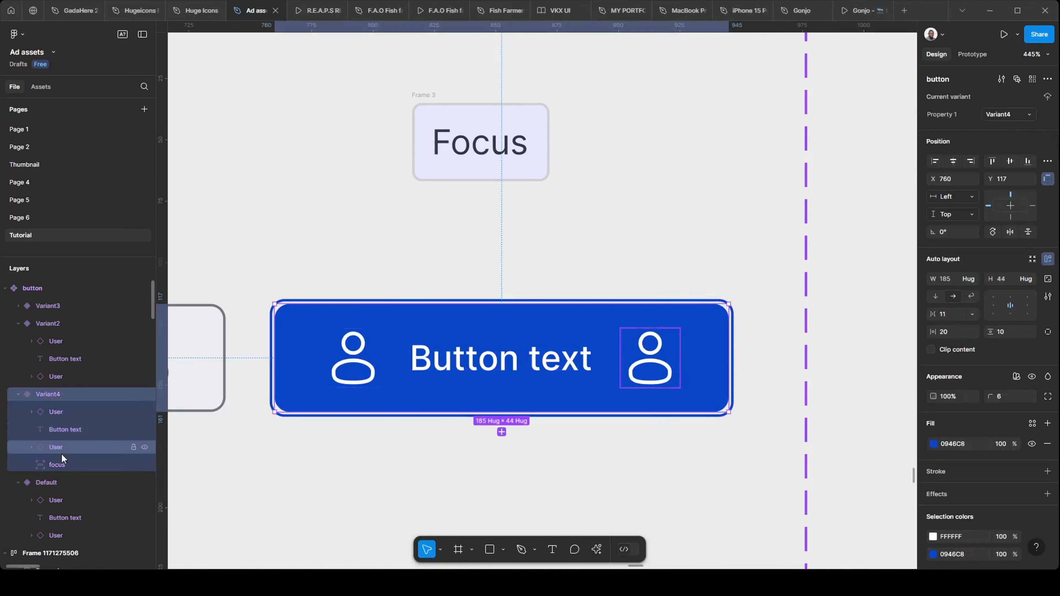
left_click(59, 463)
left_click(57, 398)
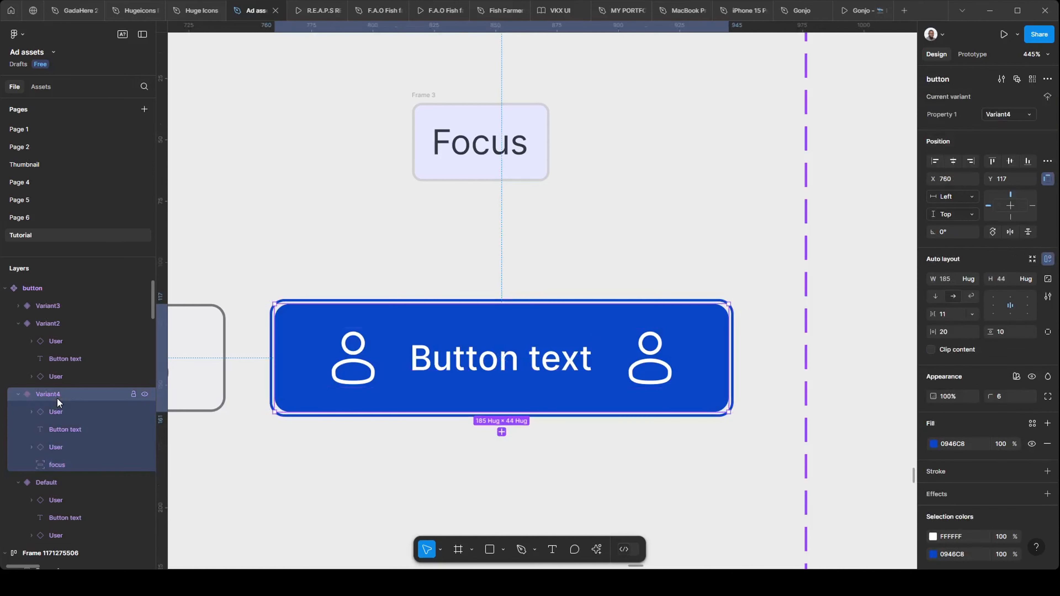
left_click(51, 465)
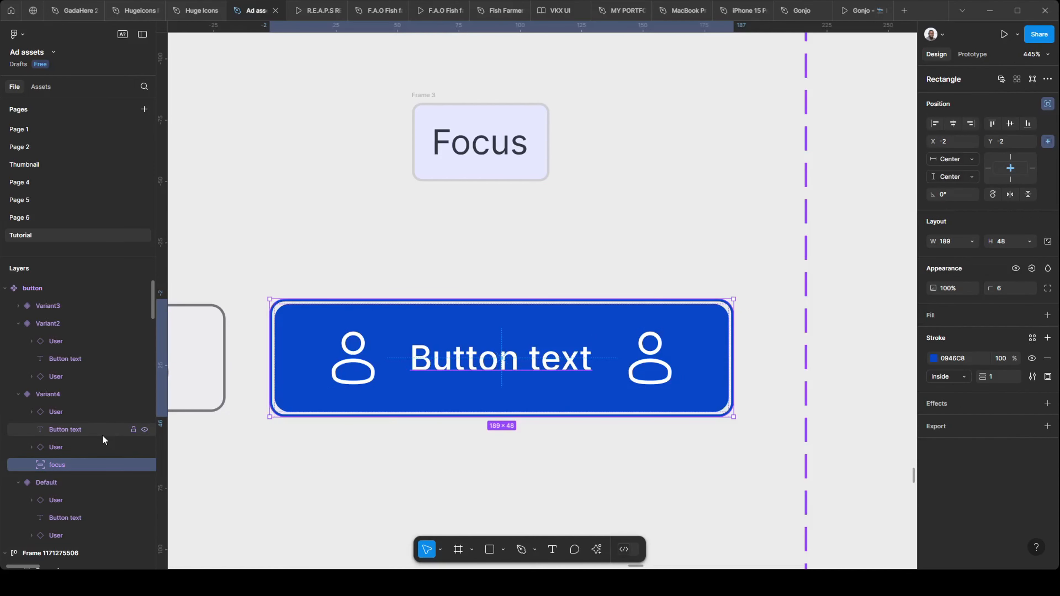
left_click(284, 465)
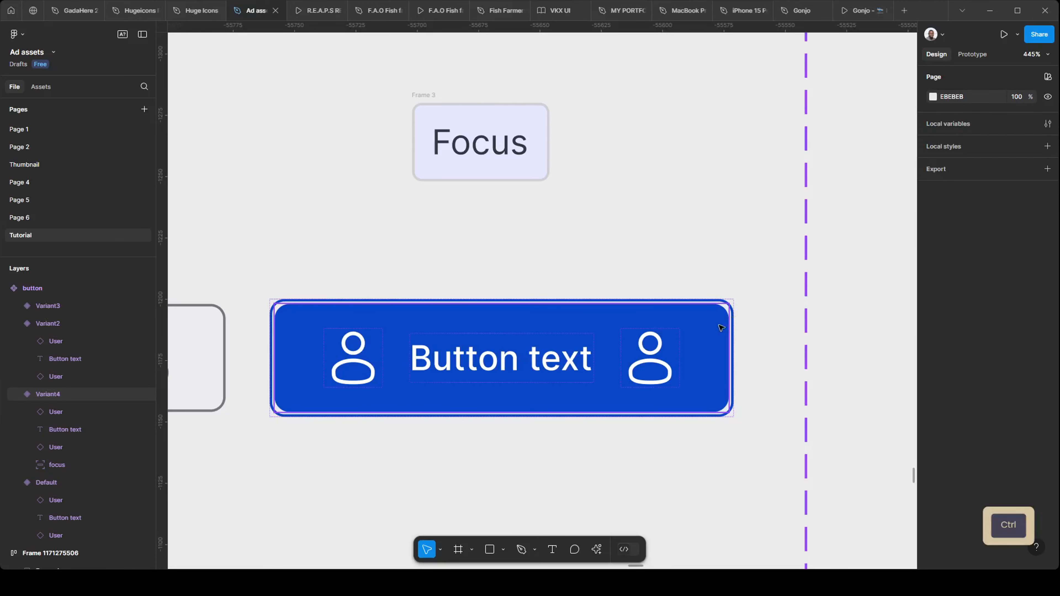
Set the corner radius of the focus outline rectangle in the fourth button variant to 8.
scroll(735, 319, "up", 5, "ctrl")
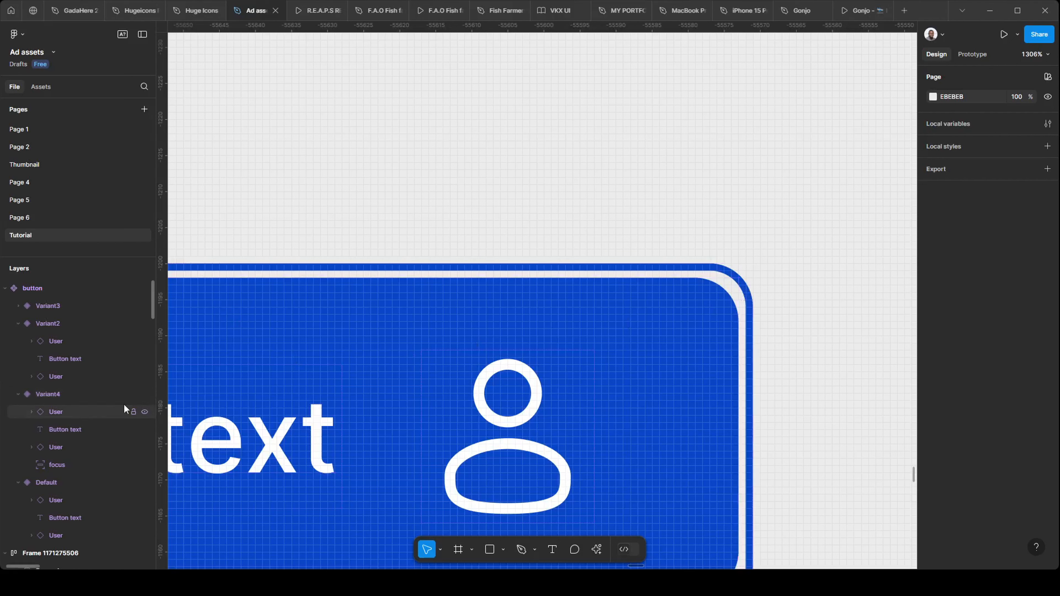
left_click(45, 466)
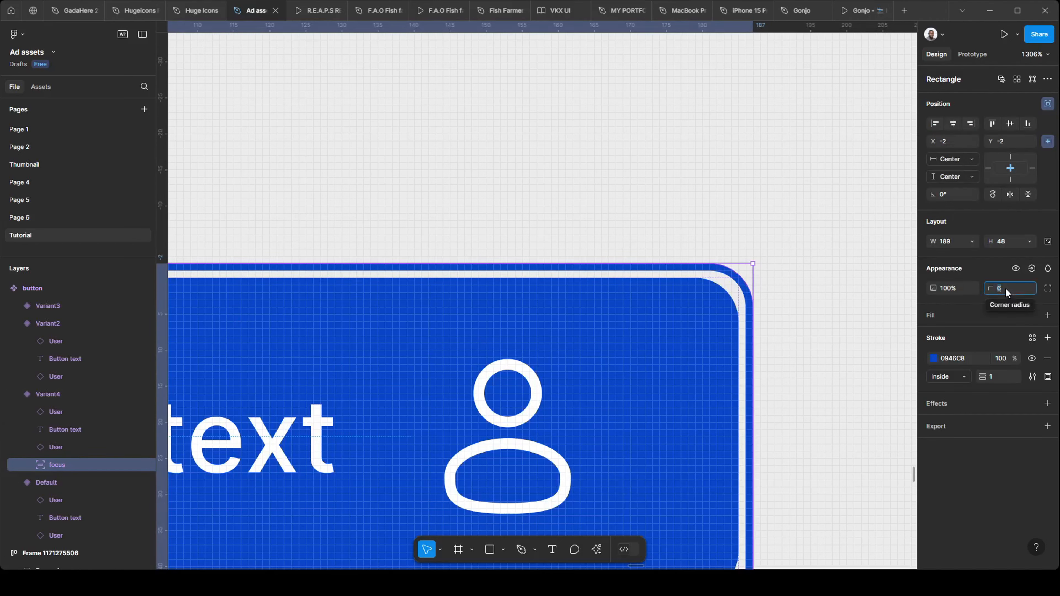
key("Up")
key("Up")
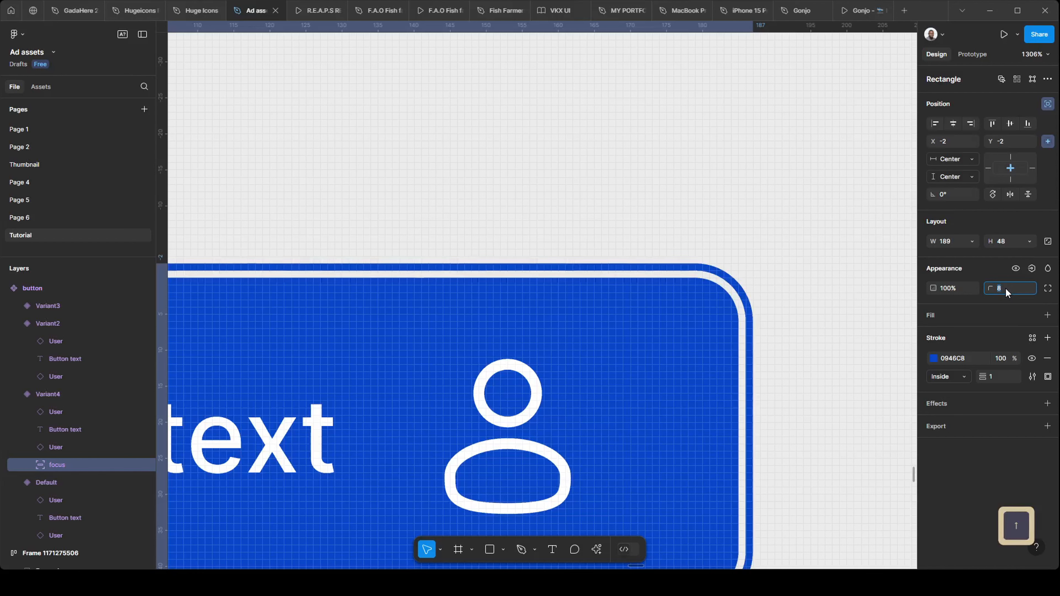
key("Down")
key("Up")
scroll(798, 282, "down", 6)
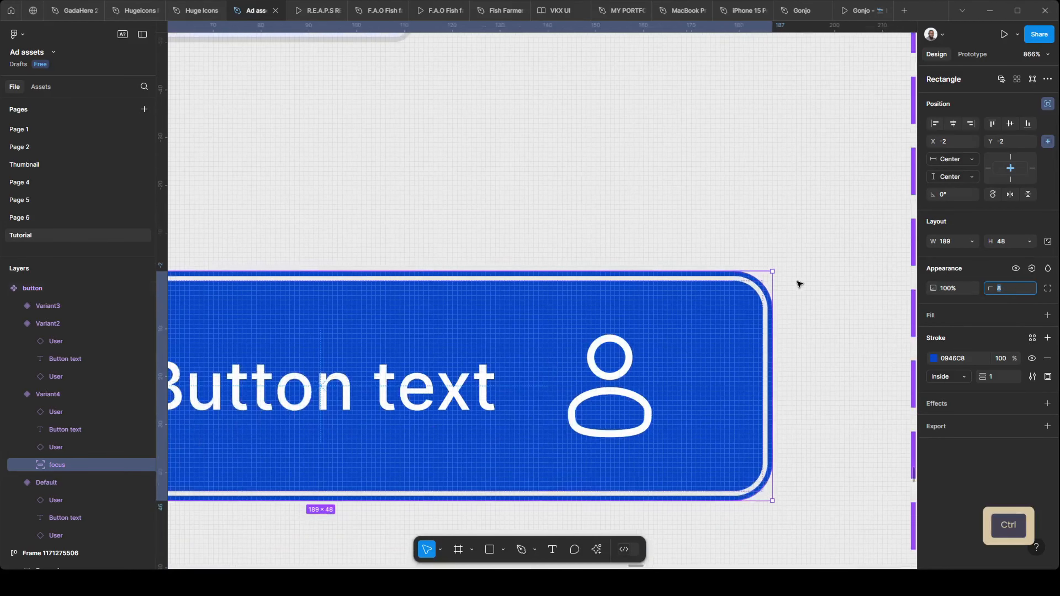
left_click(558, 445)
Change the stroke position of the focus outline rectangle to Outside.
scroll(379, 434, "down", 2)
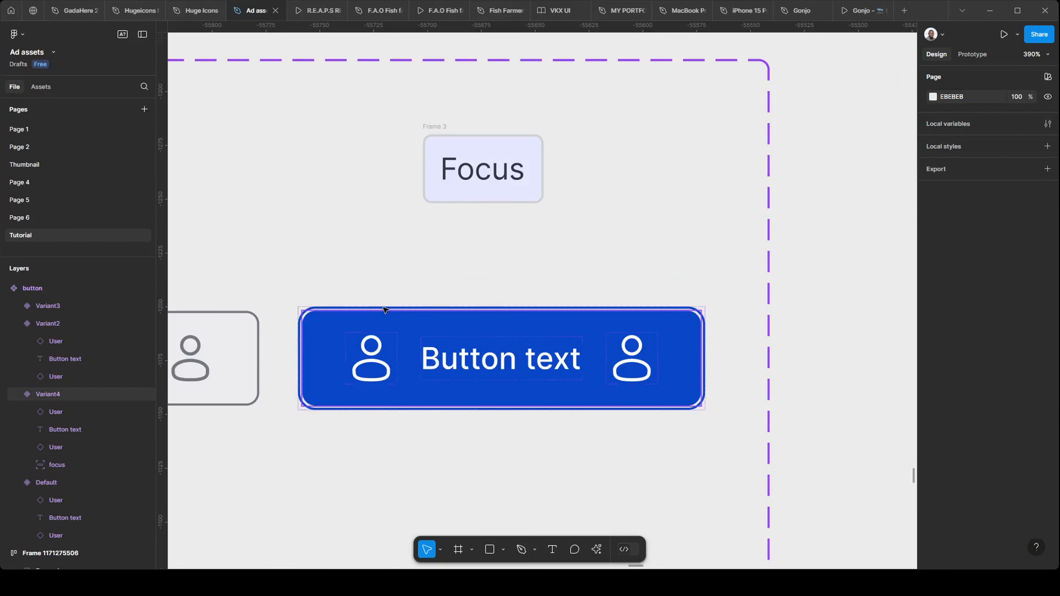
left_click(202, 348)
left_click(62, 465)
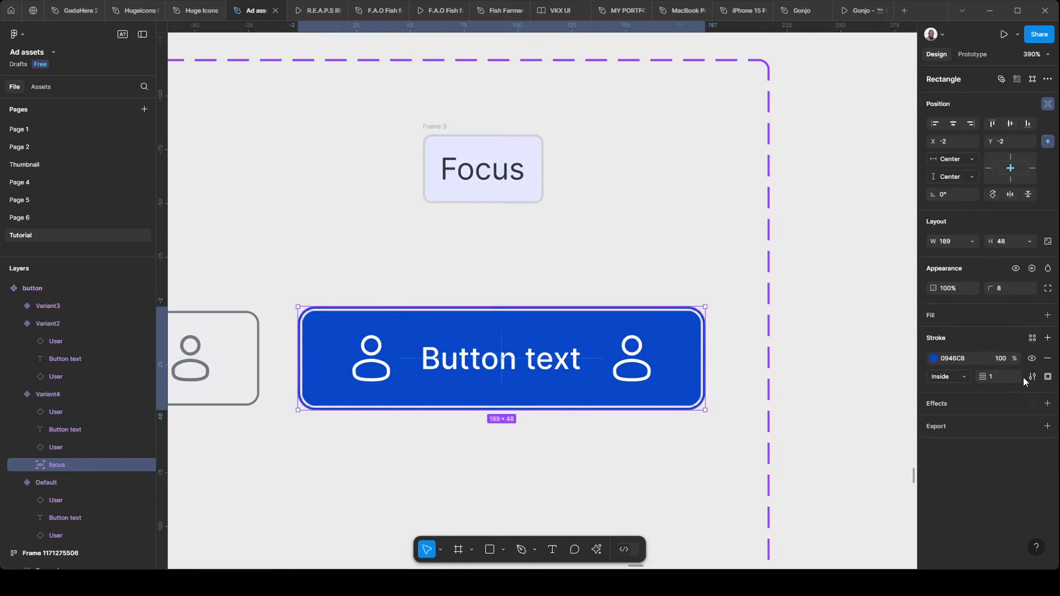
left_click(944, 377)
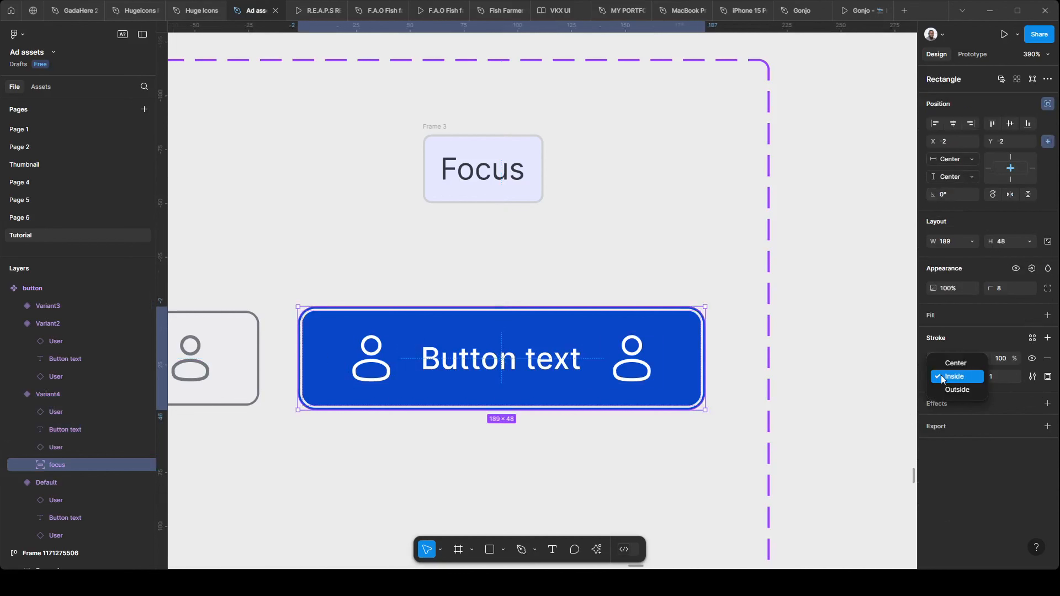
left_click(950, 388)
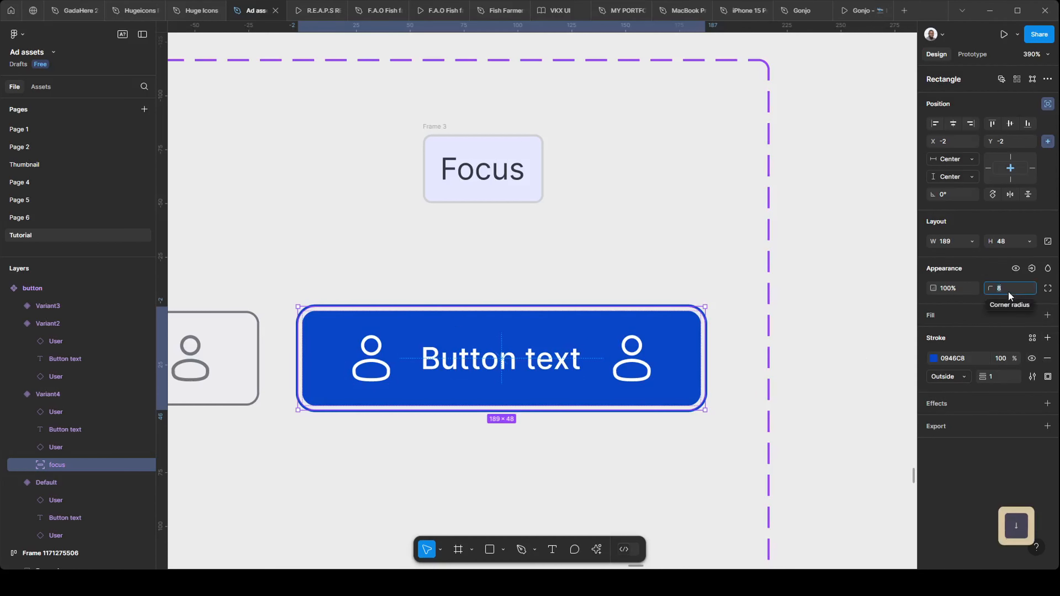
Try a corner radius of 6 on the focus outline rectangle and bring it back to 8.
type("6")
key("Return")
key("Up")
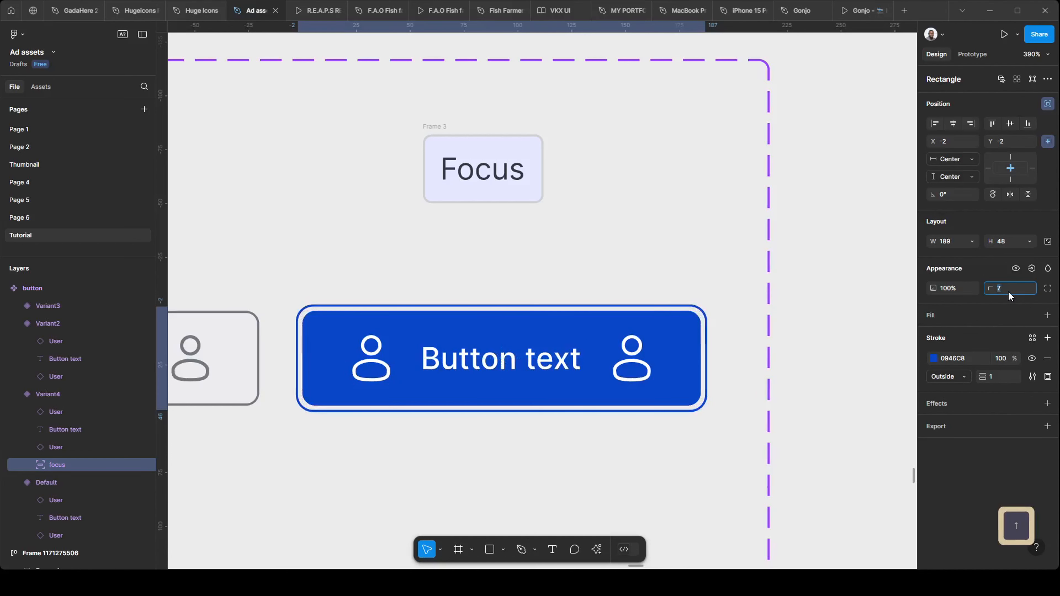
left_click(529, 280)
scroll(528, 280, "down", 2, "ctrl")
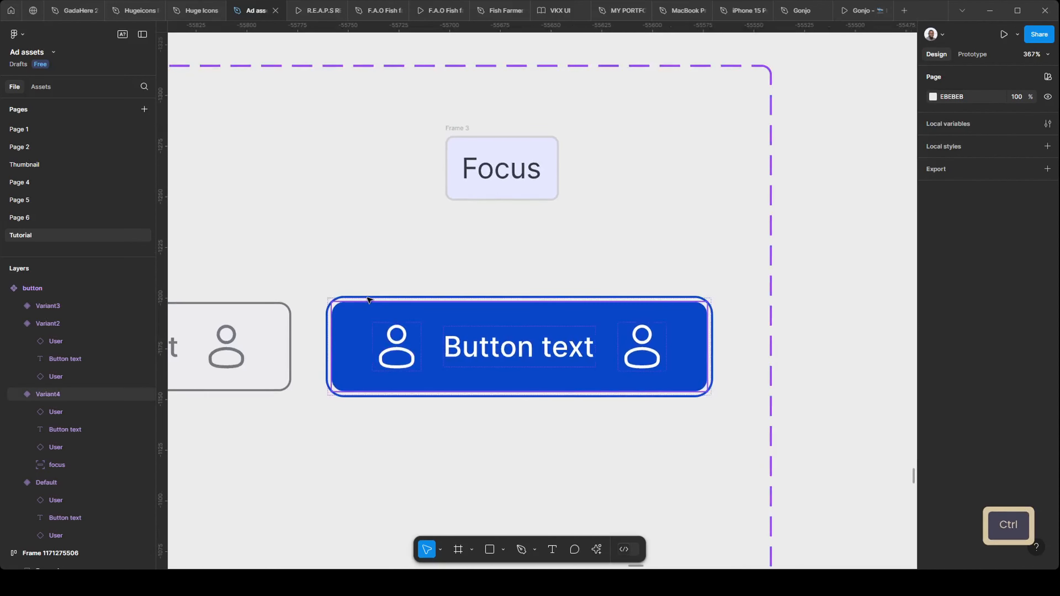
Constrain the focus outline rectangle to left and right horizontally and to top and bottom vertically.
left_click(47, 393)
left_click(57, 464)
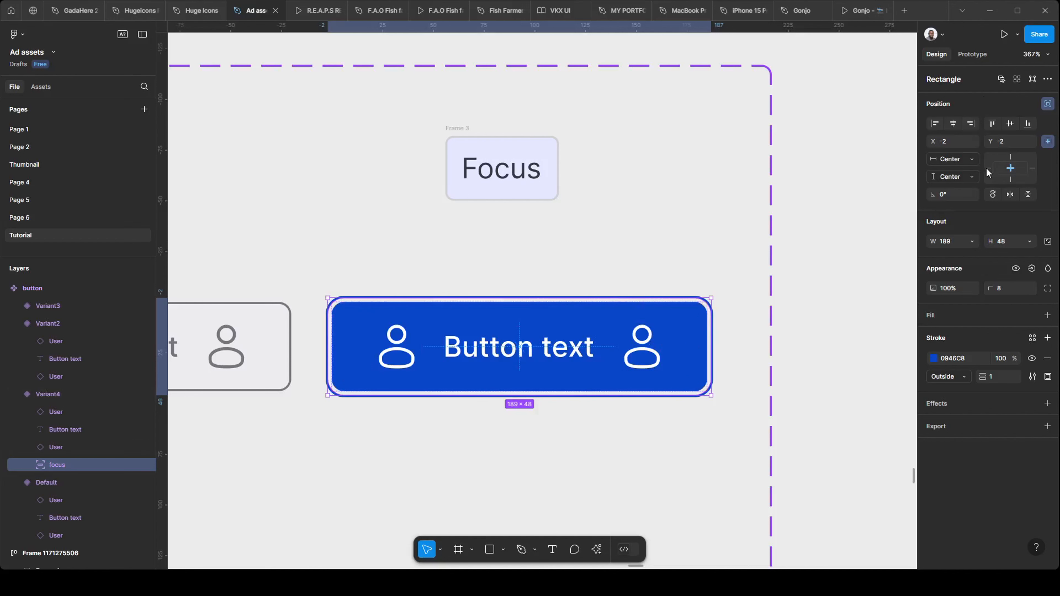
left_click(953, 159)
left_click(960, 186)
left_click(962, 183)
left_click(964, 163)
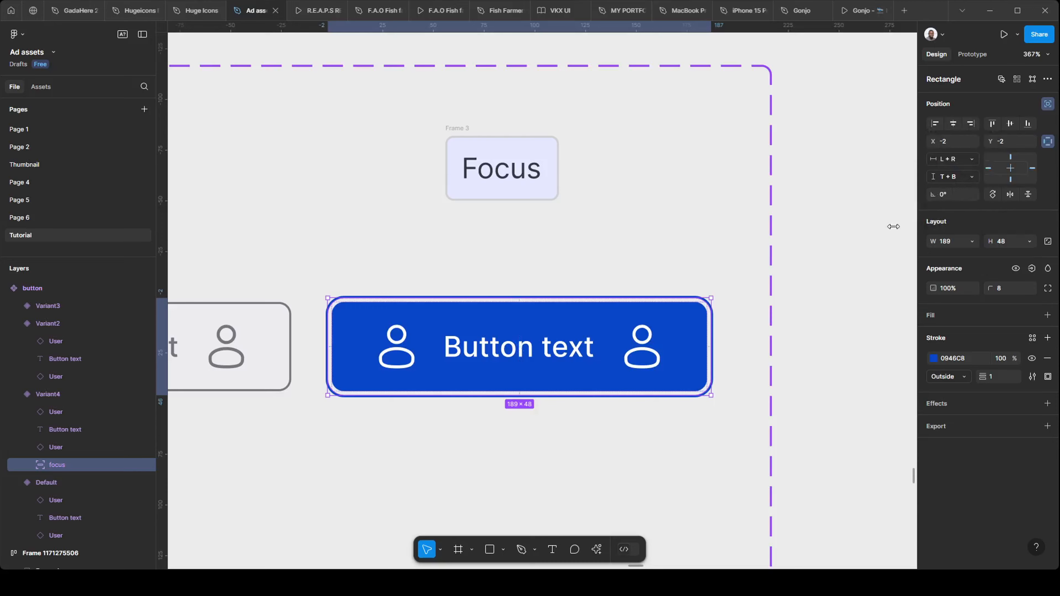
left_click(855, 245)
Examine the default, hover, disabled and focus variants in the Primary row of the button component set.
scroll(714, 310, "down", 8, "ctrl")
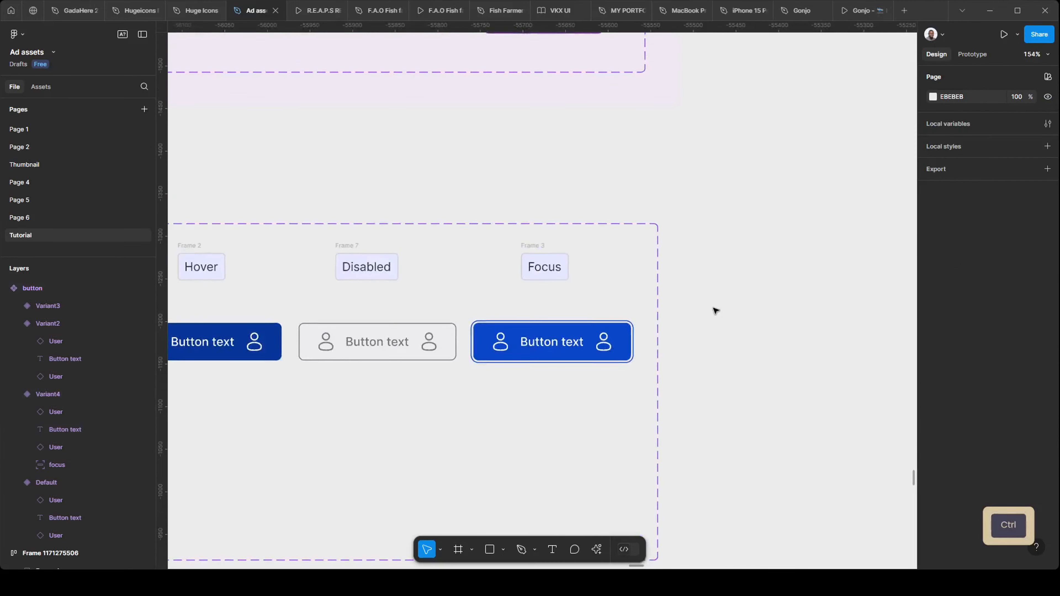
scroll(708, 315, "down", 4, "ctrl")
scroll(447, 298, "down", 2, "ctrl")
scroll(422, 333, "up", 1, "ctrl")
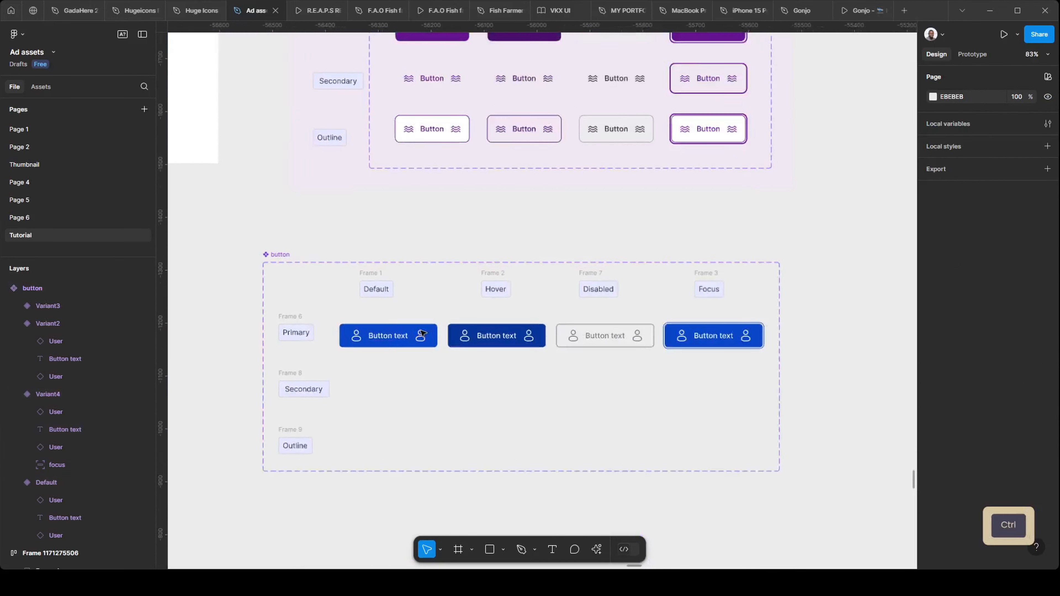
scroll(422, 333, "up", 1, "ctrl")
left_click(422, 334)
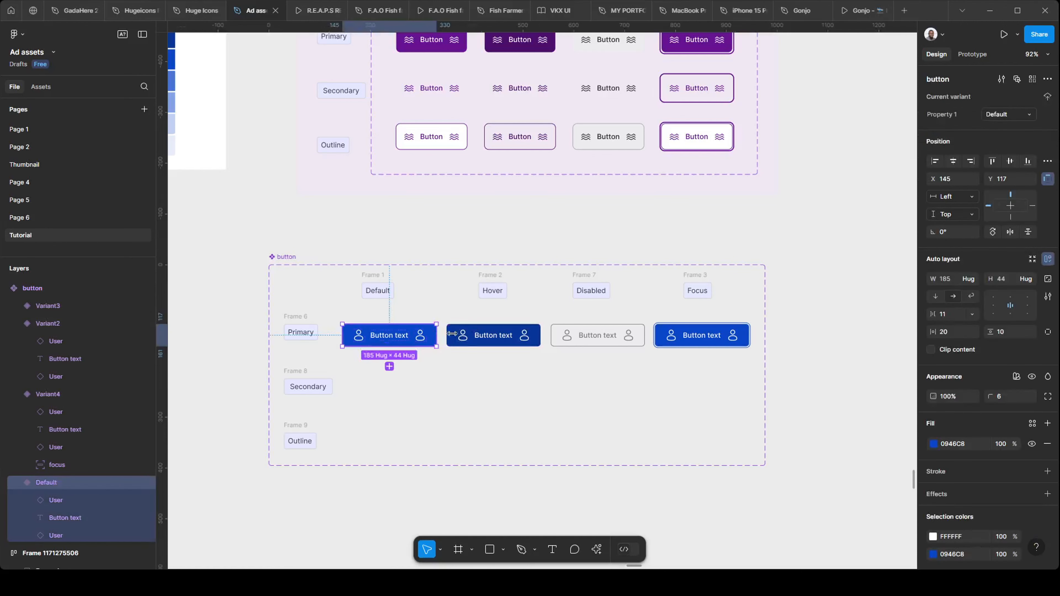
left_click(535, 341)
left_click(598, 337)
left_click(705, 337)
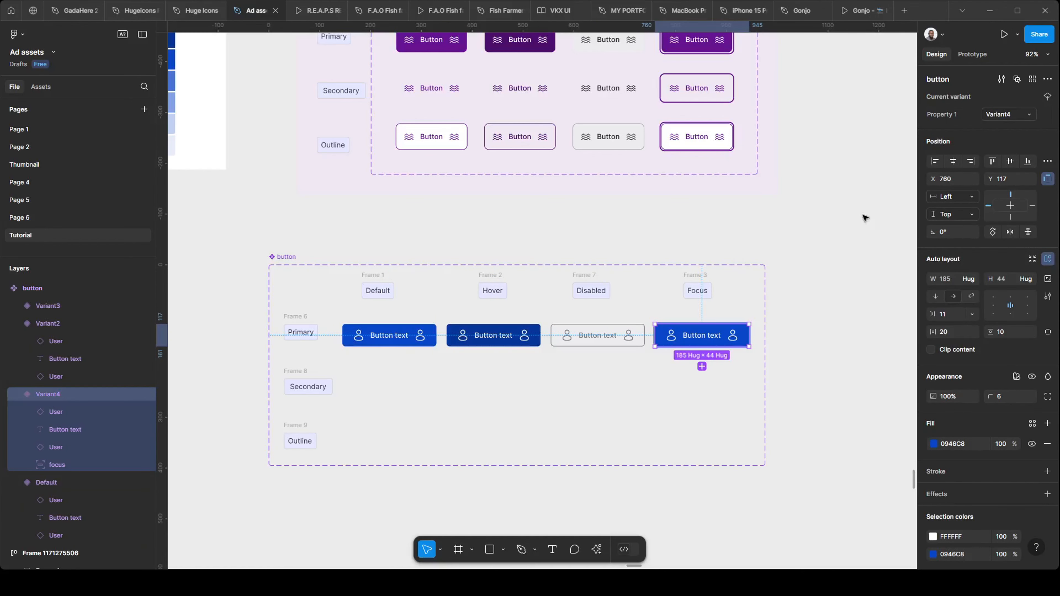
left_click(17, 395)
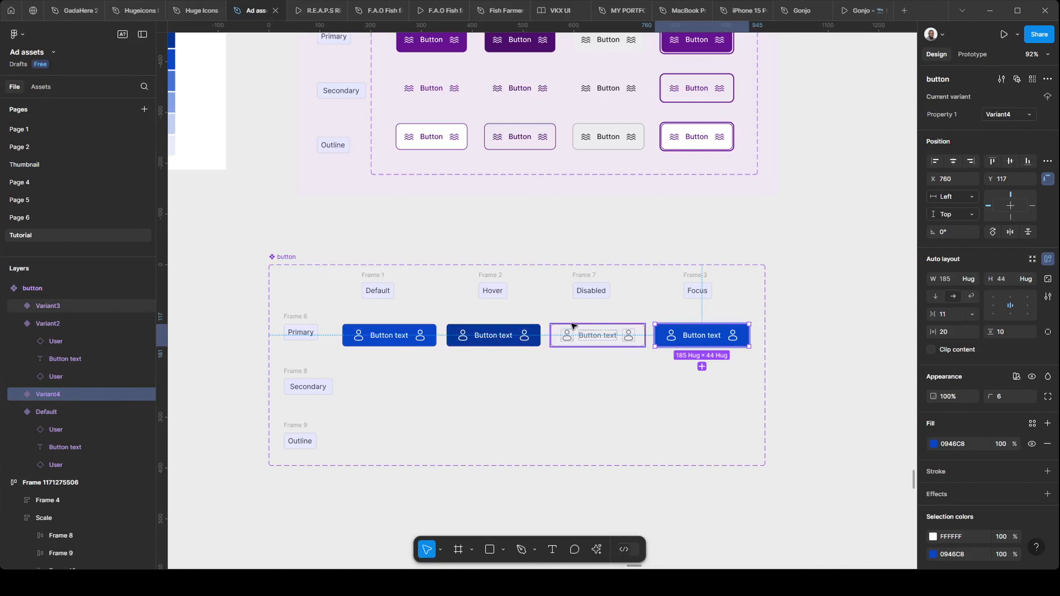
Rename the button component set's variant property Property 1 to State.
left_click(287, 264)
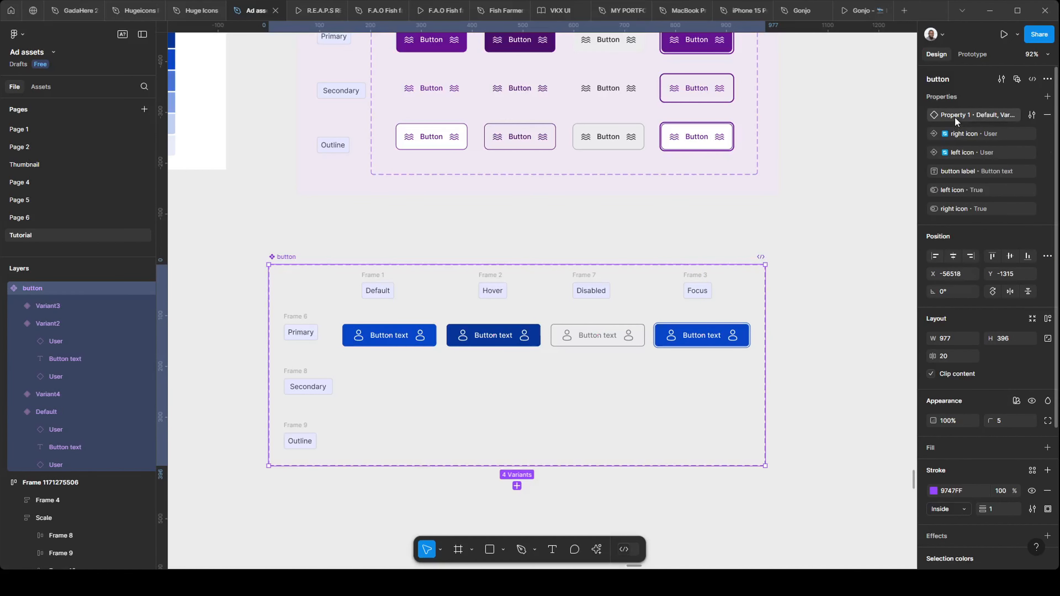
left_click(1032, 115)
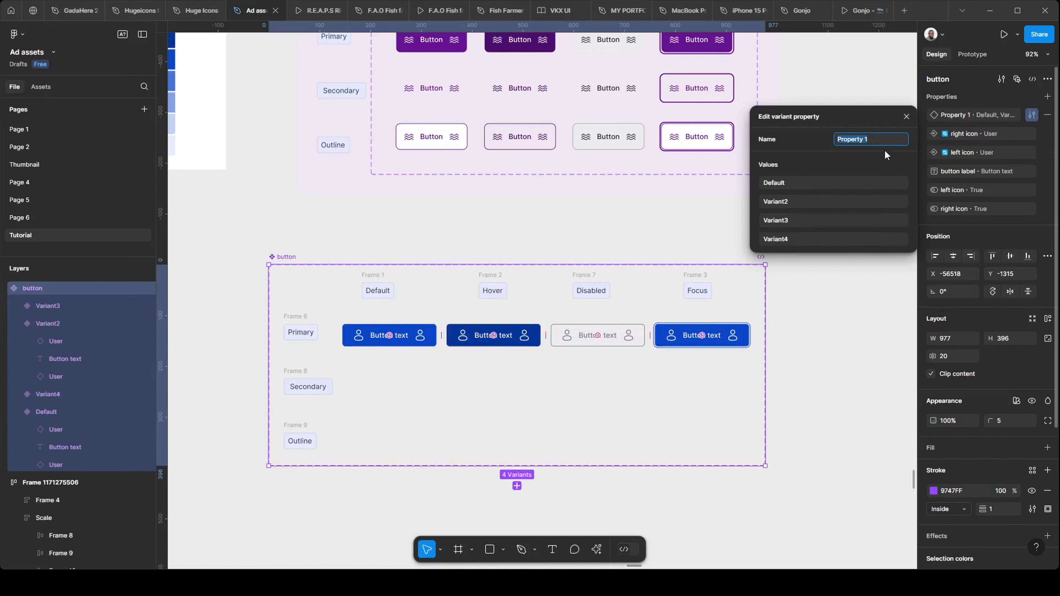
type("Type")
key("ctrl+a")
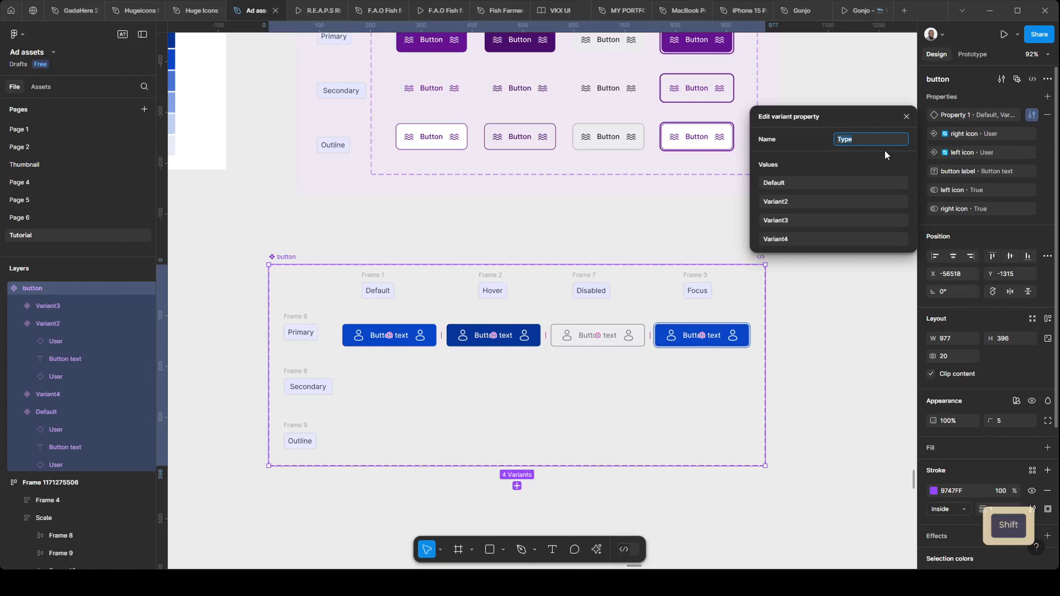
type("State")
key("Return")
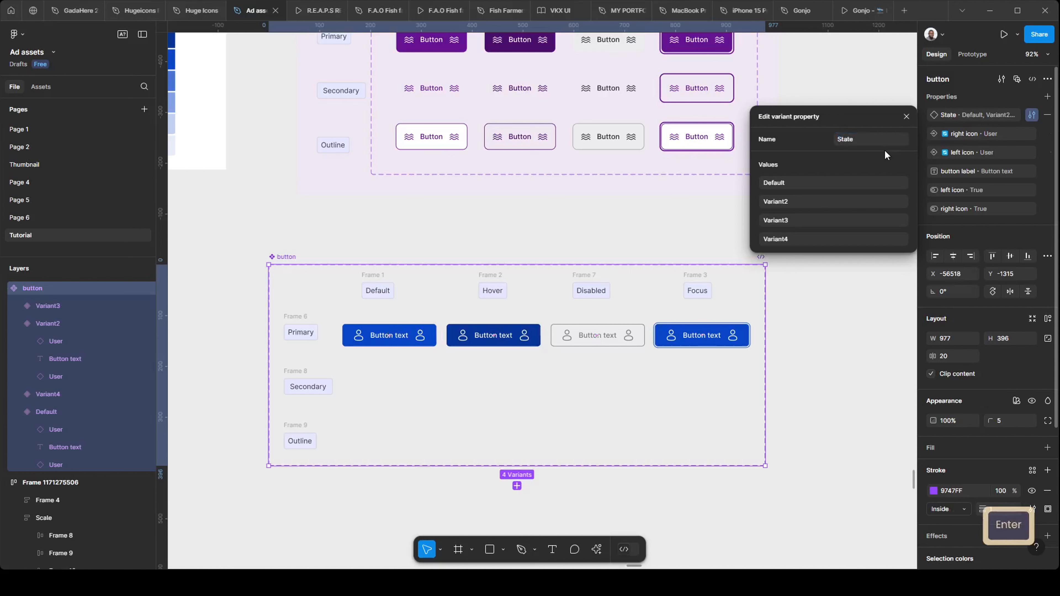
Name the State value of the Default column's button "defult" and the Hover column's button "hover".
left_click(410, 336)
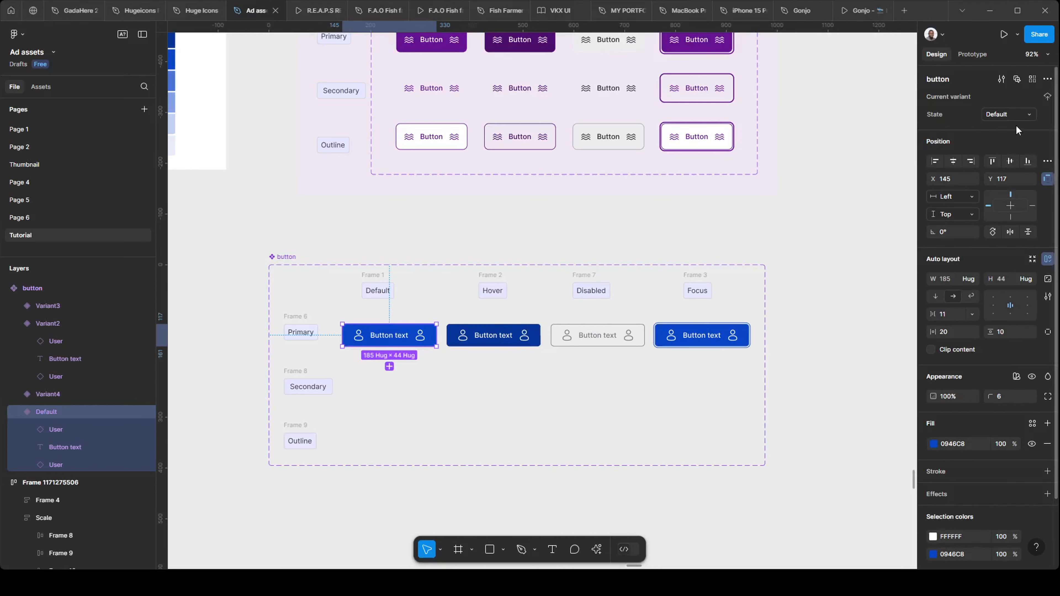
type("d")
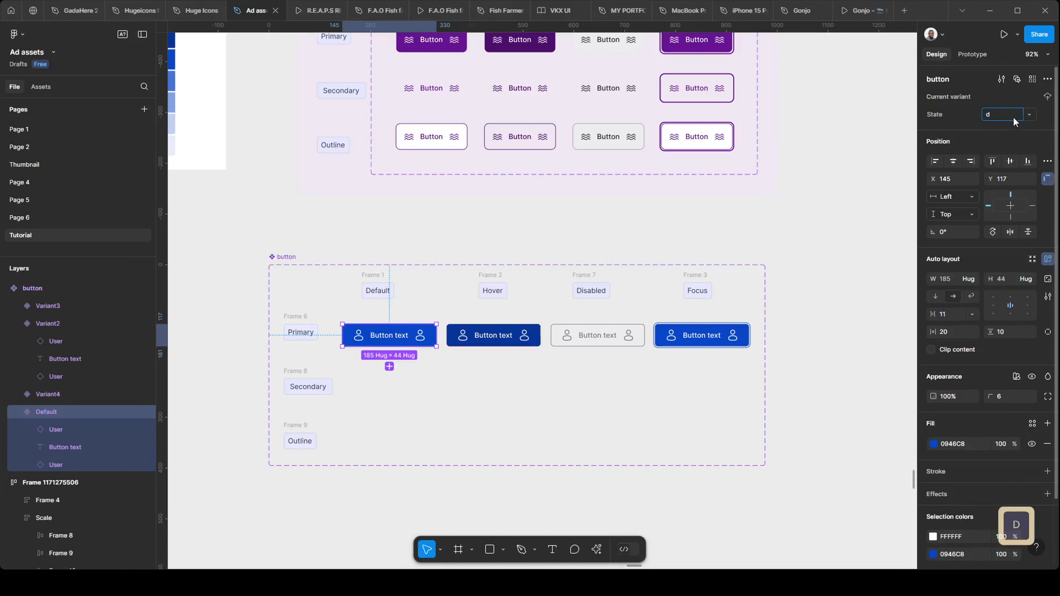
type("efult")
key("Return")
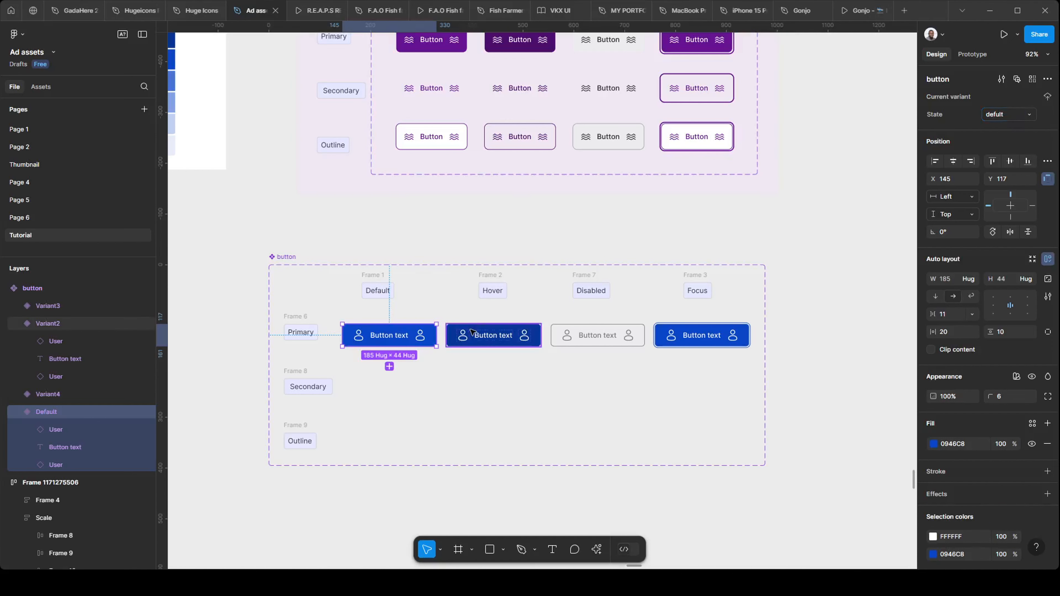
left_click(471, 333)
left_click(1004, 114)
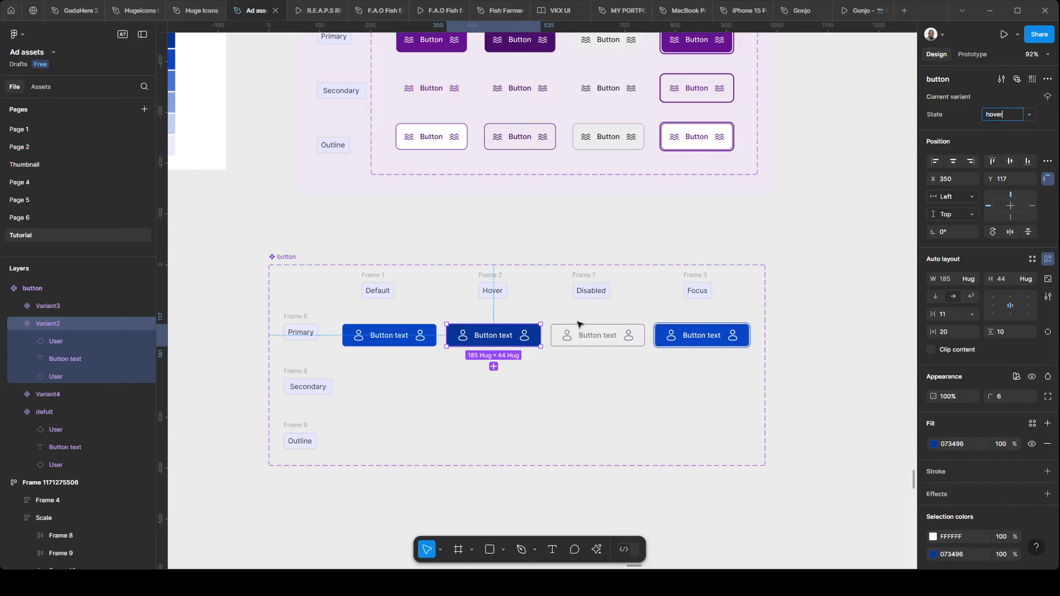
Name the State value of the Disabled column's button "disabled" and the Focus column's button "focus".
left_click(578, 330)
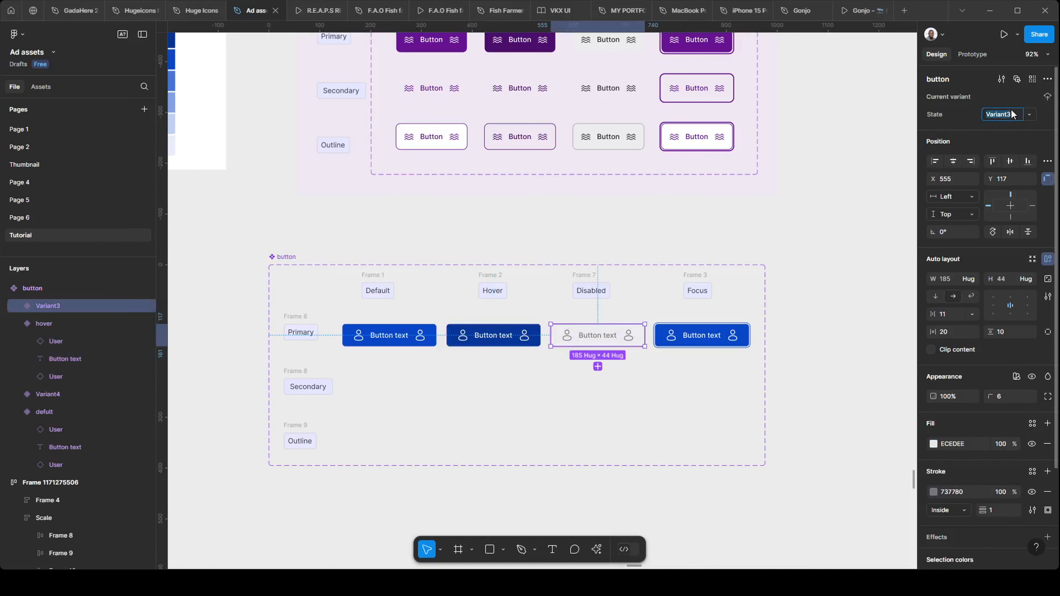
type("disabled")
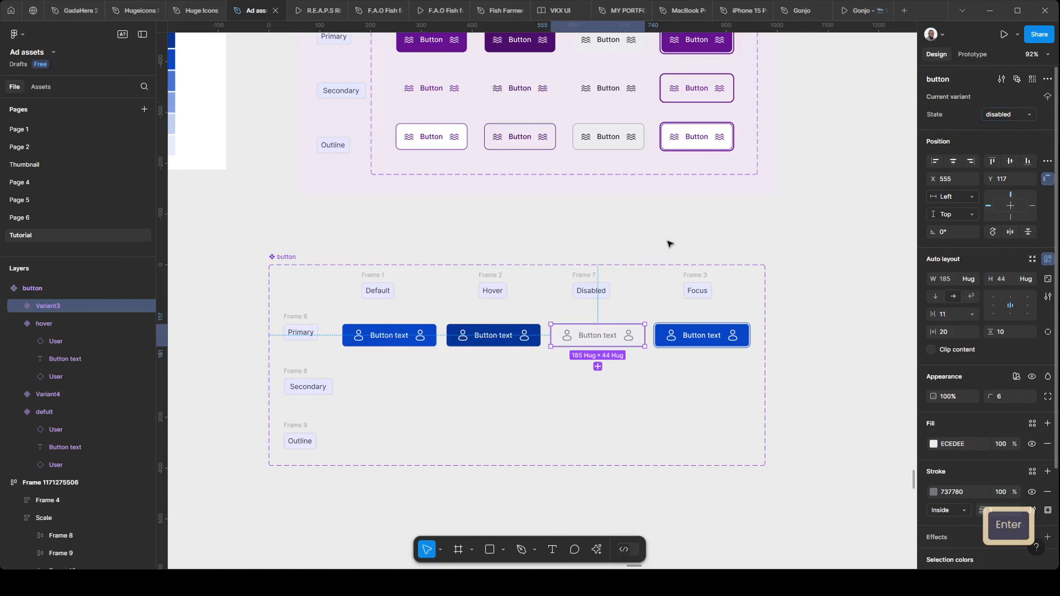
left_click(718, 332)
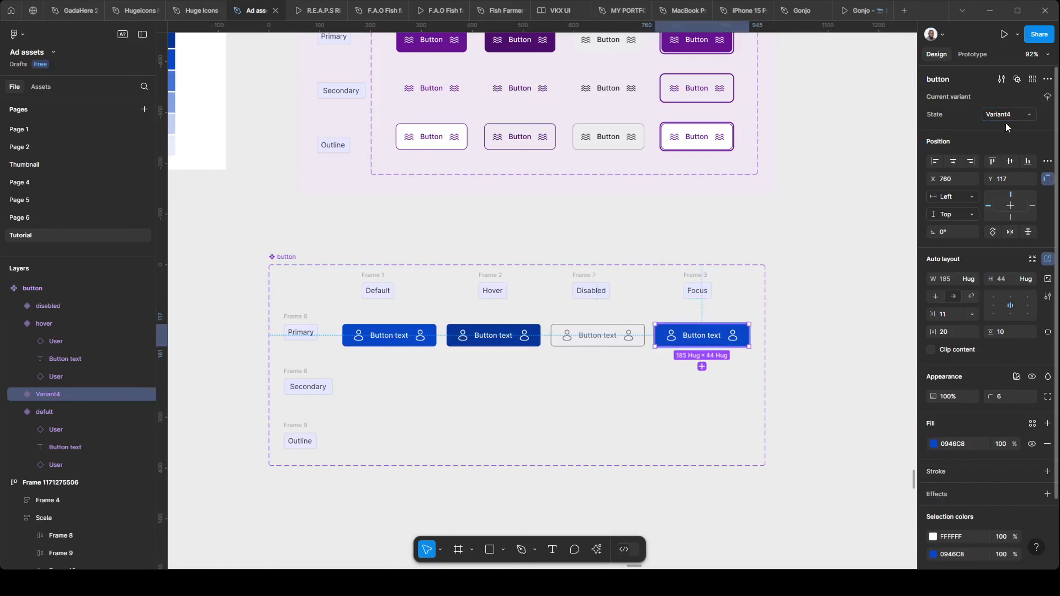
type("focu")
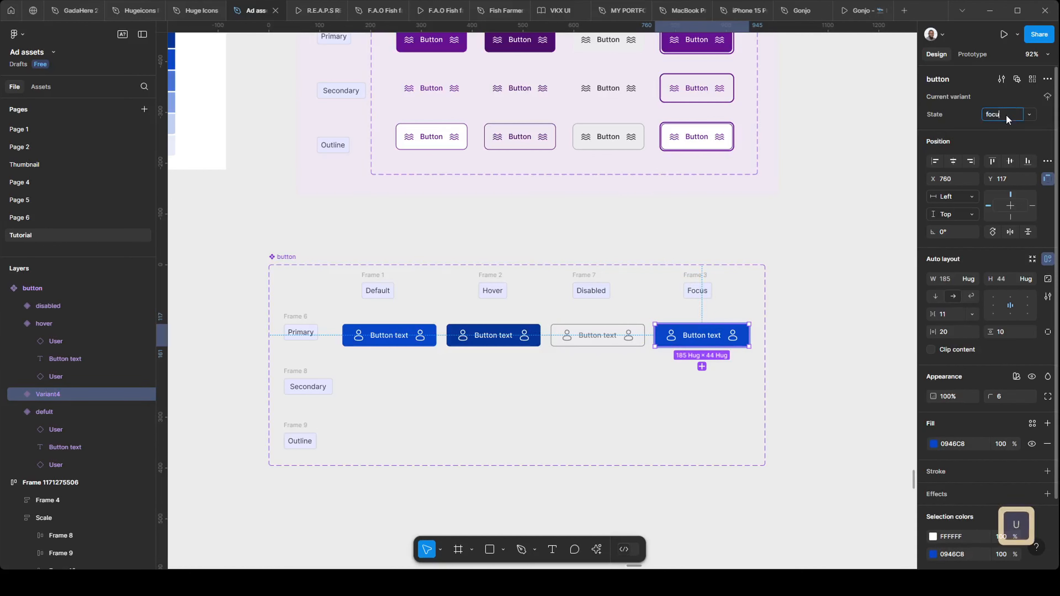
type("s")
key("Return")
left_click(753, 231)
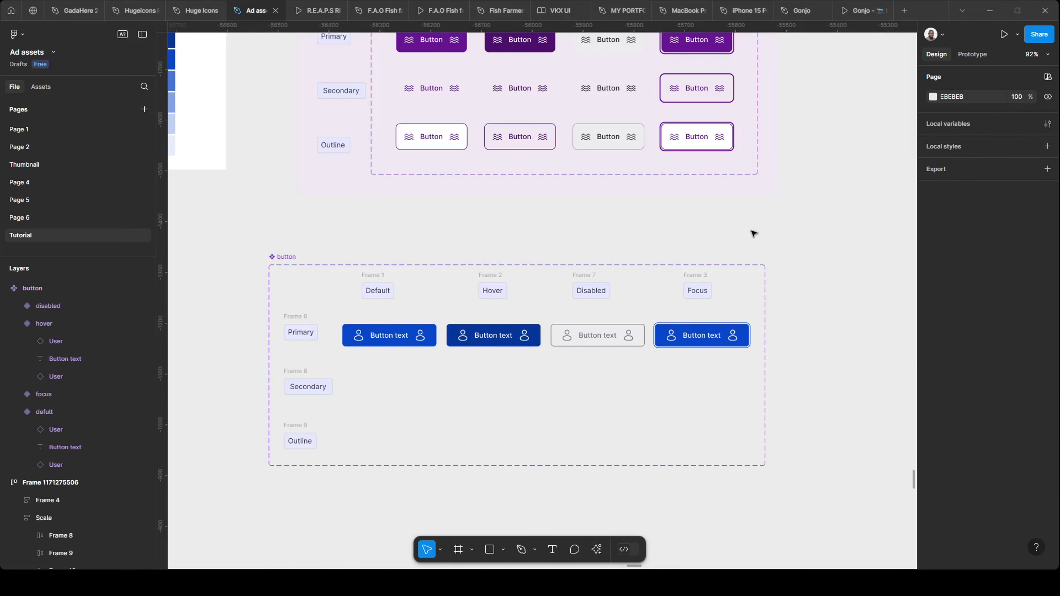
Change the focus variant's fill to 073496 by sampling shade 6 of the blue colour scale.
scroll(386, 334, "down", 1)
scroll(355, 326, "up", 2)
scroll(499, 350, "down", 5)
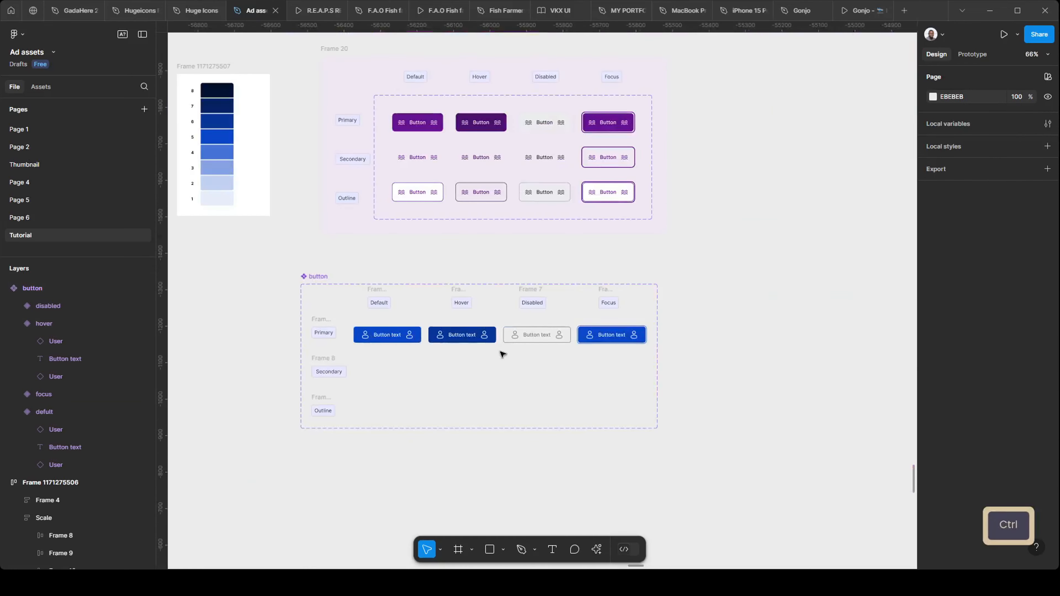
left_click(617, 334)
scroll(599, 337, "up", 5)
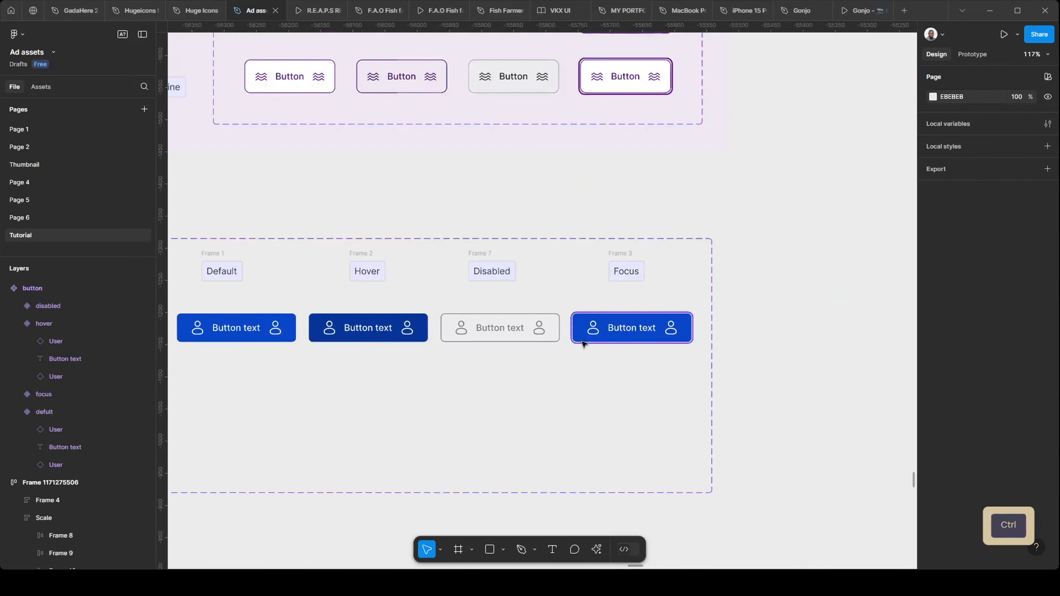
scroll(775, 342, "down", 3)
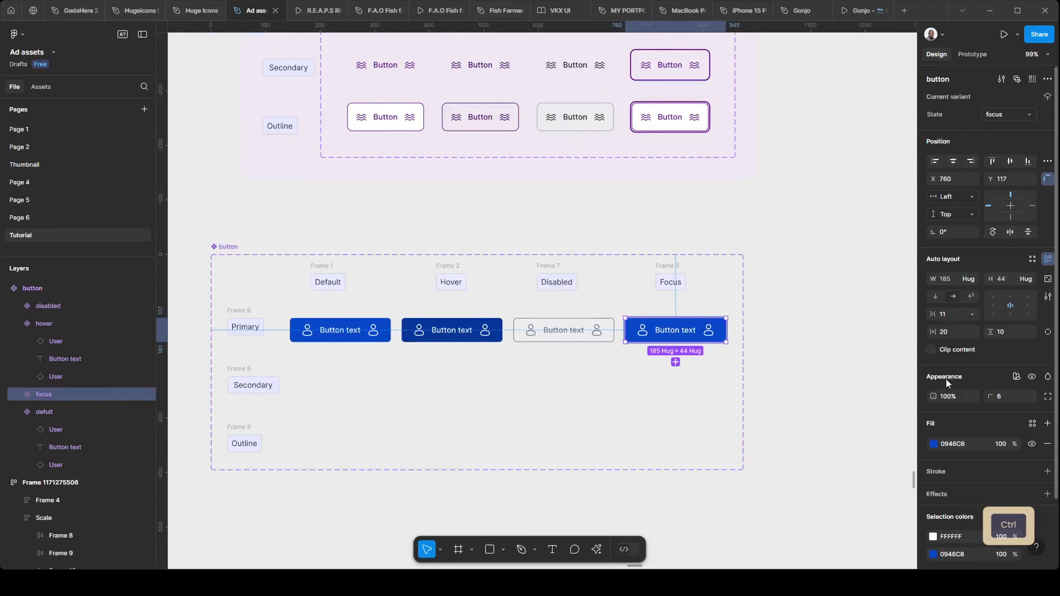
left_click(934, 443)
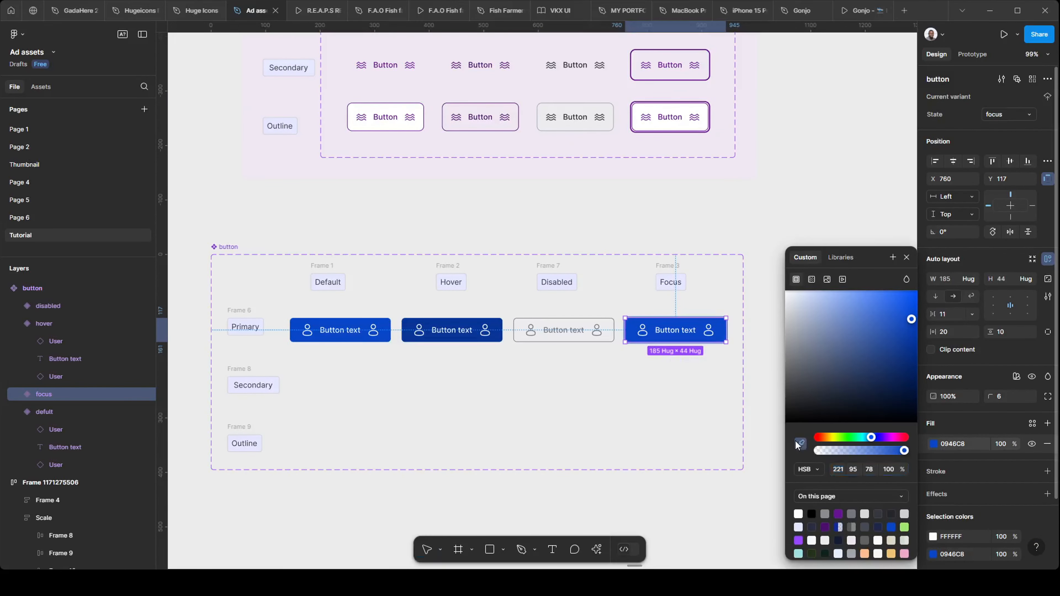
scroll(625, 330, "down", 4)
scroll(292, 131, "up", 3)
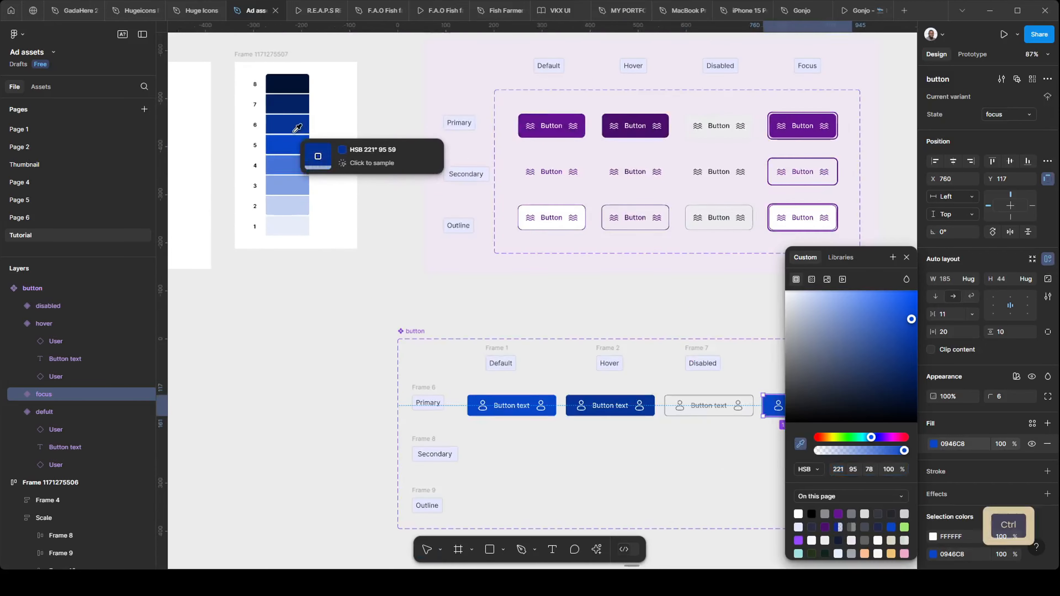
scroll(298, 127, "up", 2)
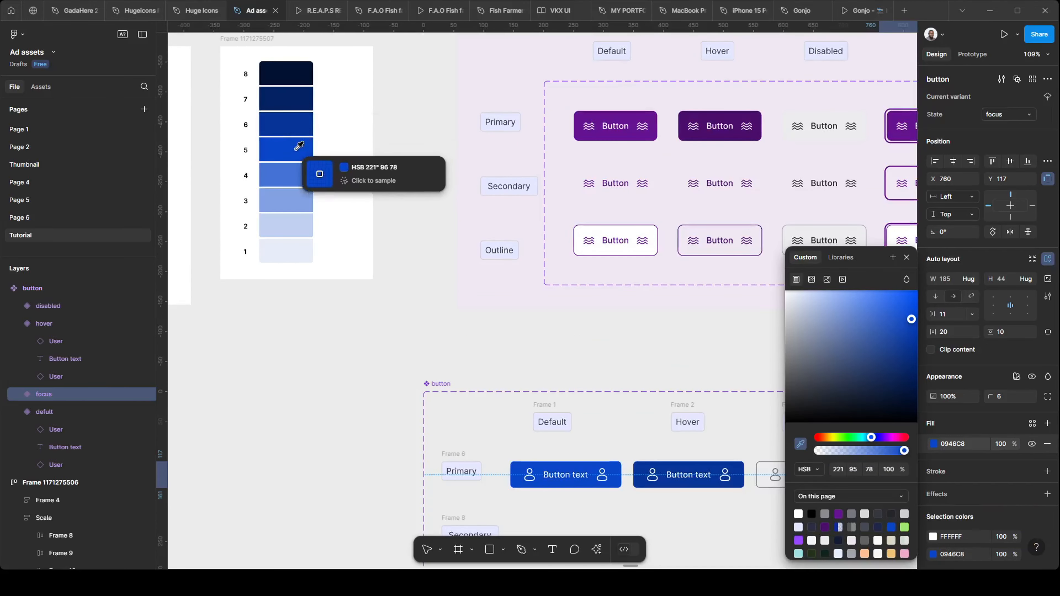
left_click(299, 127)
scroll(225, 159, "down", 4)
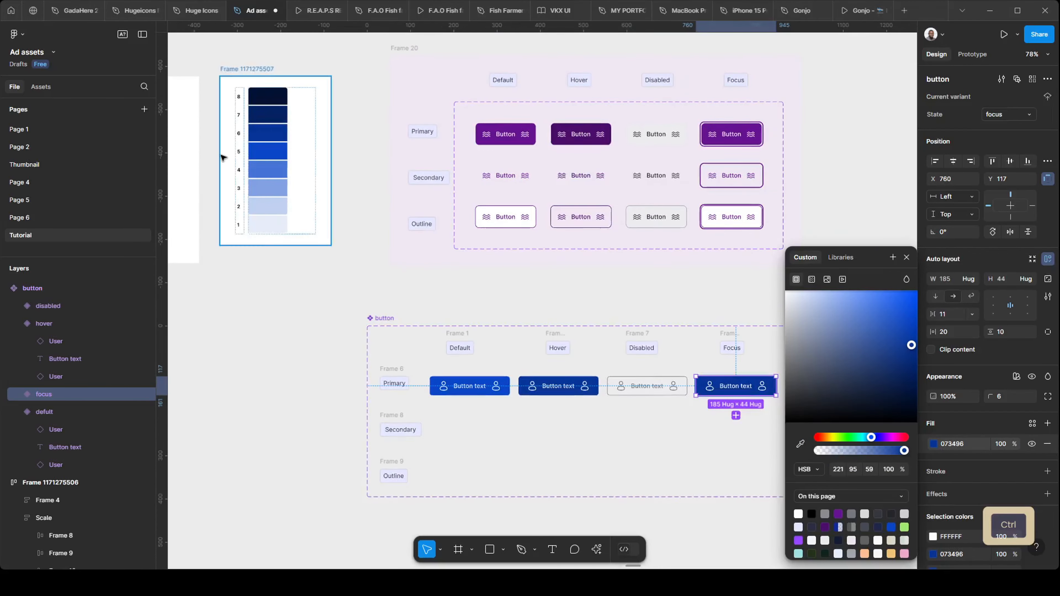
scroll(659, 301, "up", 3)
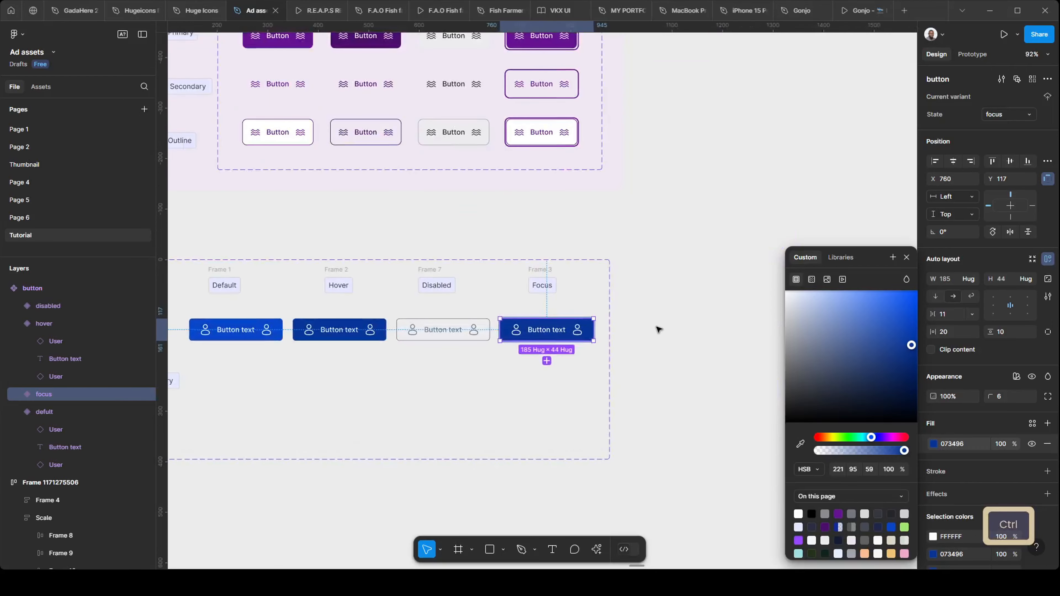
left_click(659, 330)
scroll(292, 376, "up", 2)
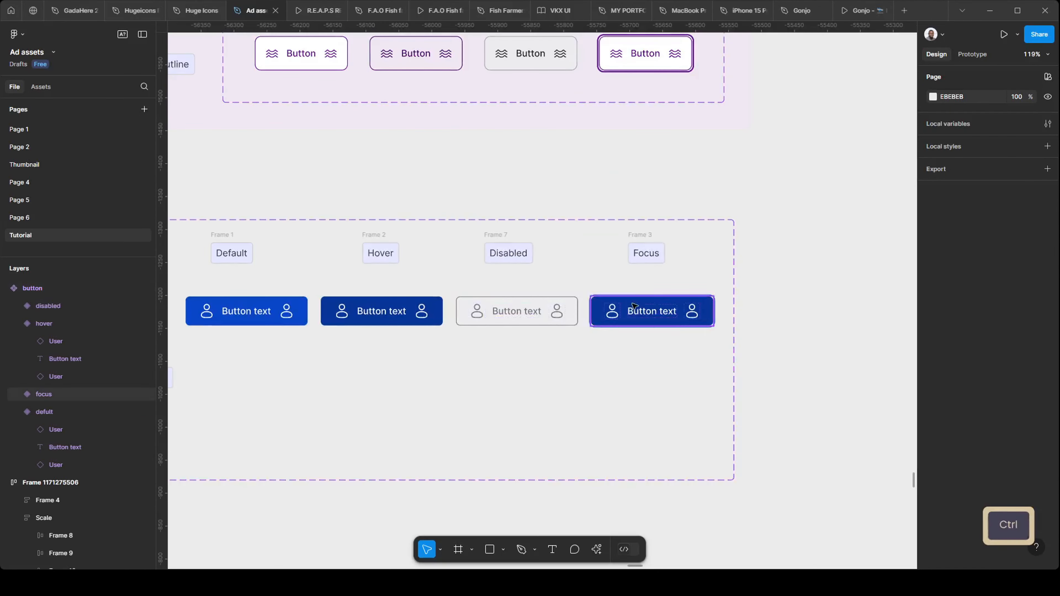
scroll(483, 338, "down", 3)
scroll(356, 352, "up", 2)
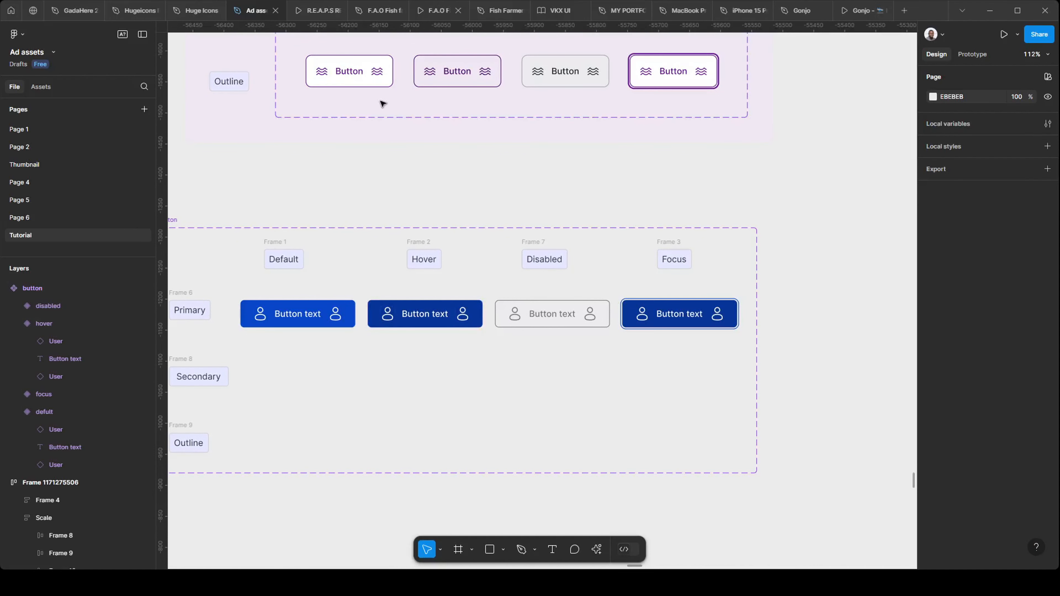
Place an instance of the Default column's Primary button on the empty canvas below the component set.
scroll(398, 348, "down", 2)
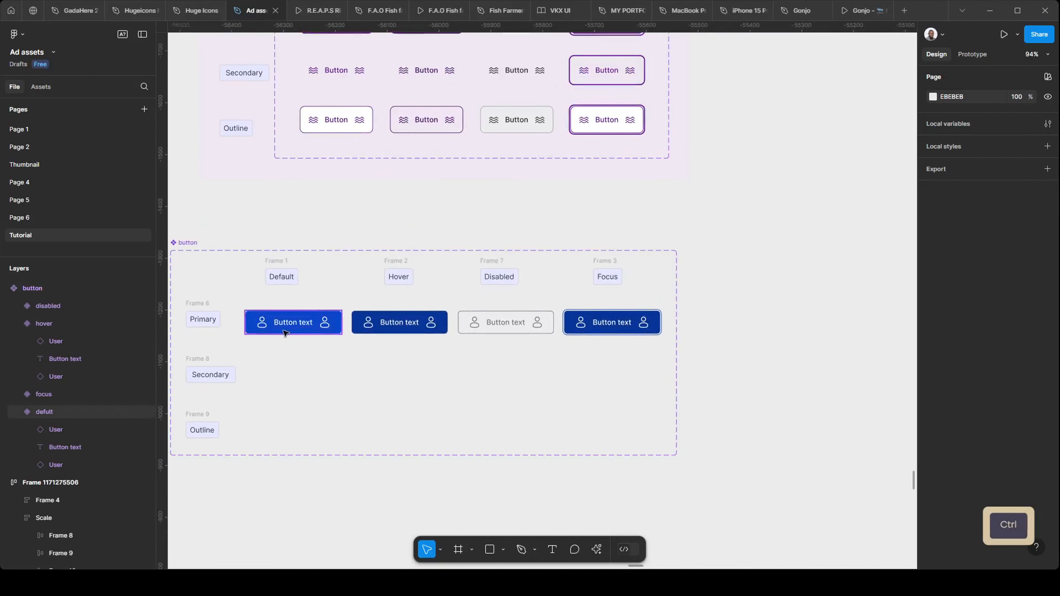
scroll(284, 333, "down", 2)
left_click_drag(311, 322, 312, 509)
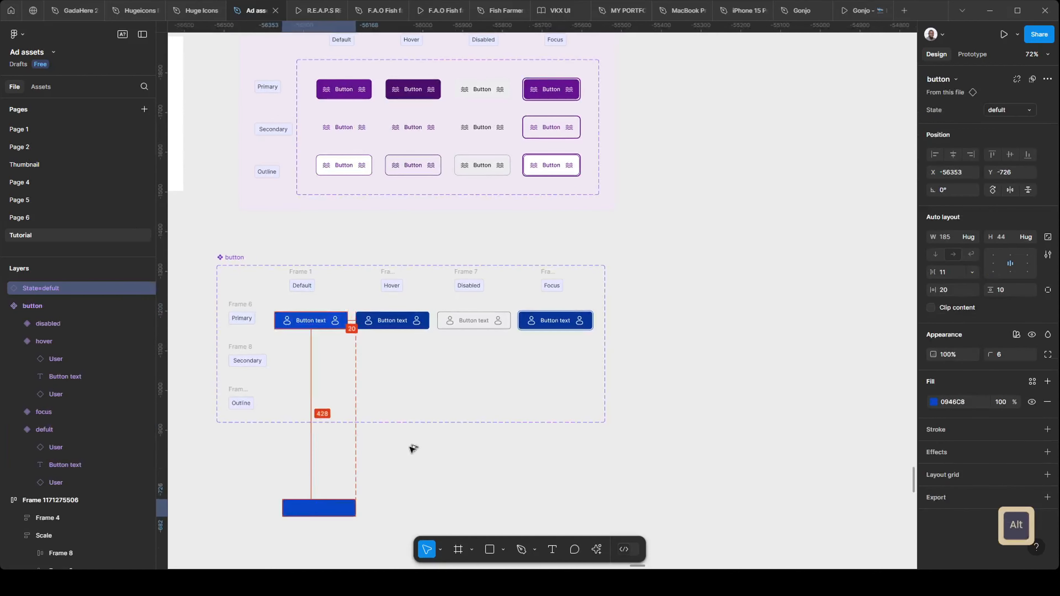
scroll(485, 438, "down", 2)
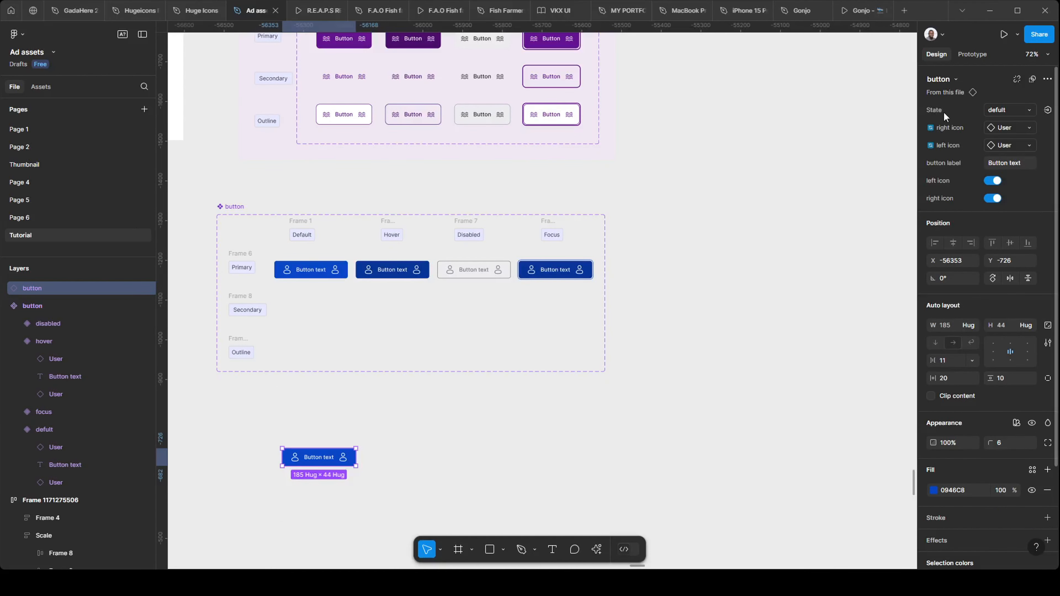
Test the button instance's State property with hover, disabled and focus, and return it to "defult".
left_click(1028, 110)
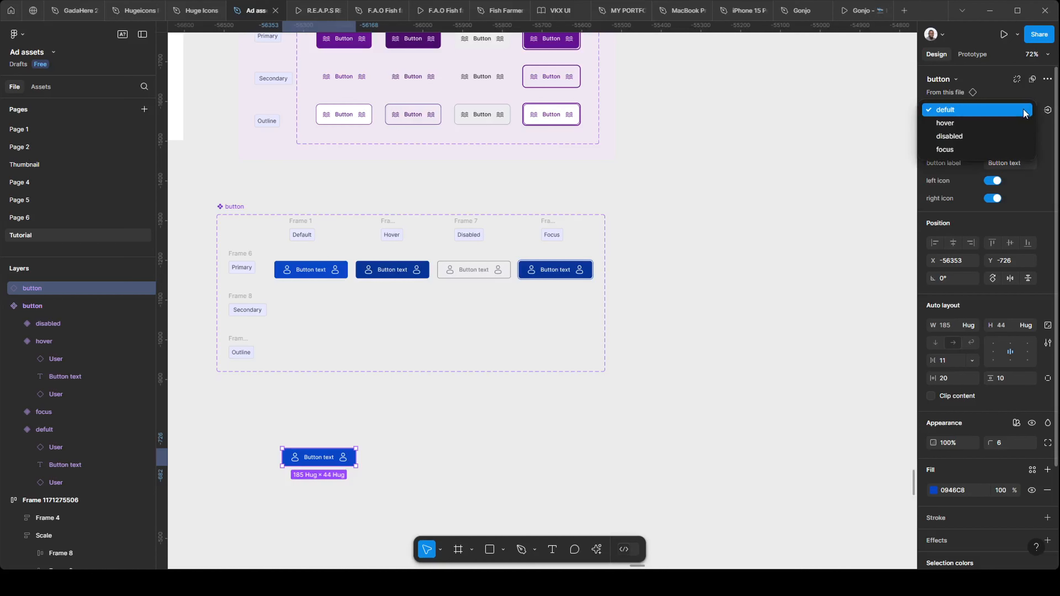
left_click(1009, 123)
left_click(1021, 113)
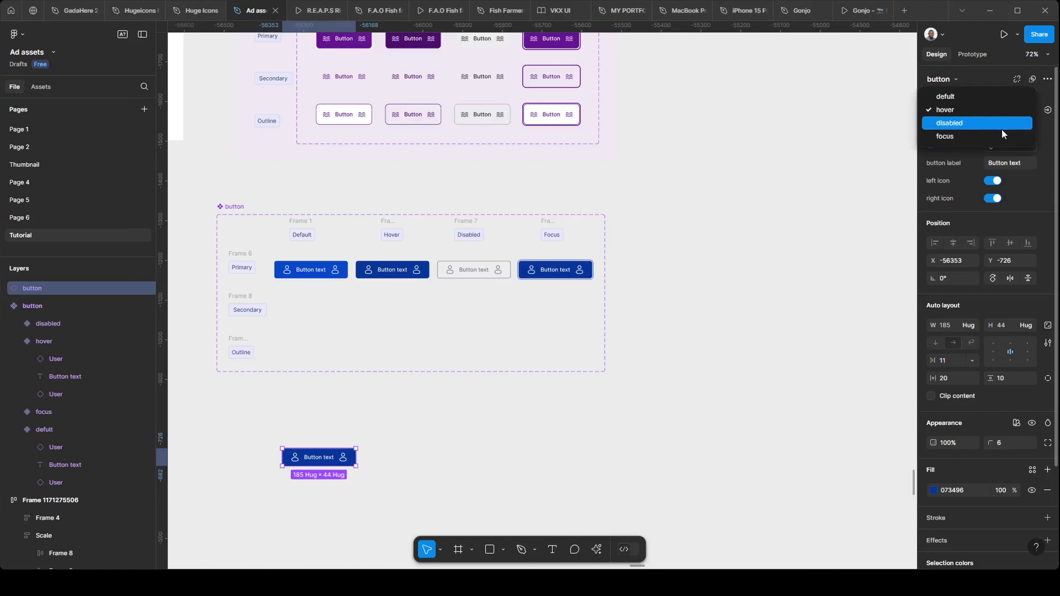
left_click(997, 123)
left_click(1023, 113)
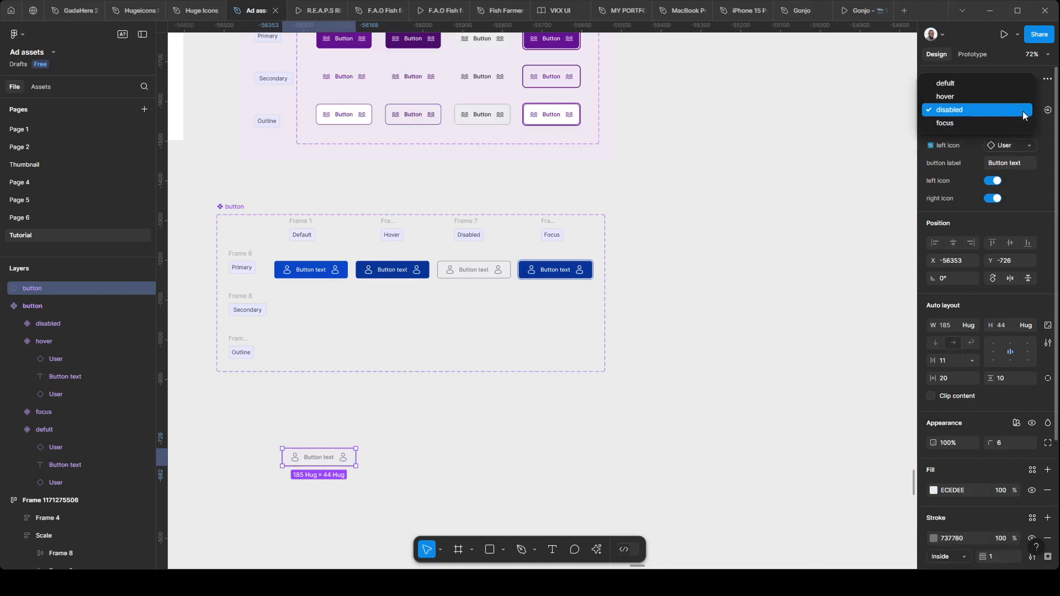
left_click(975, 126)
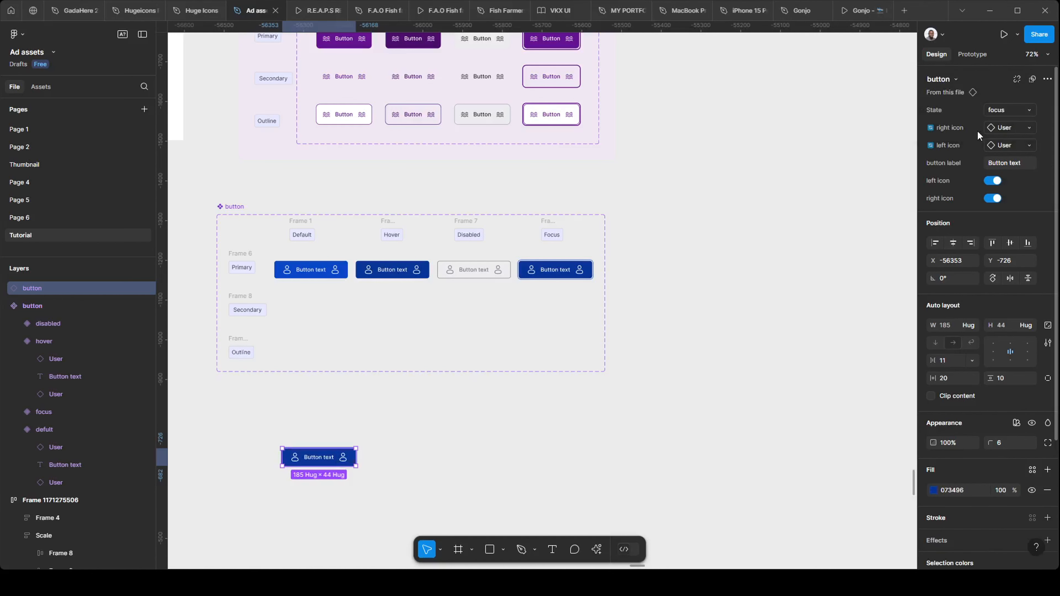
left_click(1010, 109)
left_click(1002, 69)
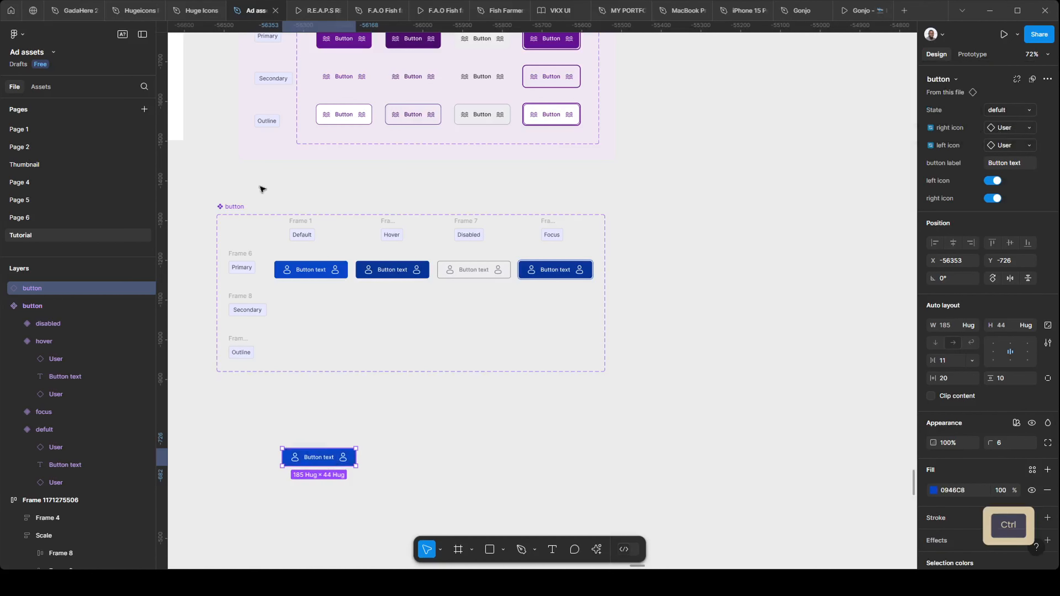
Correct the State value of the Default column's button to "default" and check it on the instance.
scroll(261, 187, "up", 3)
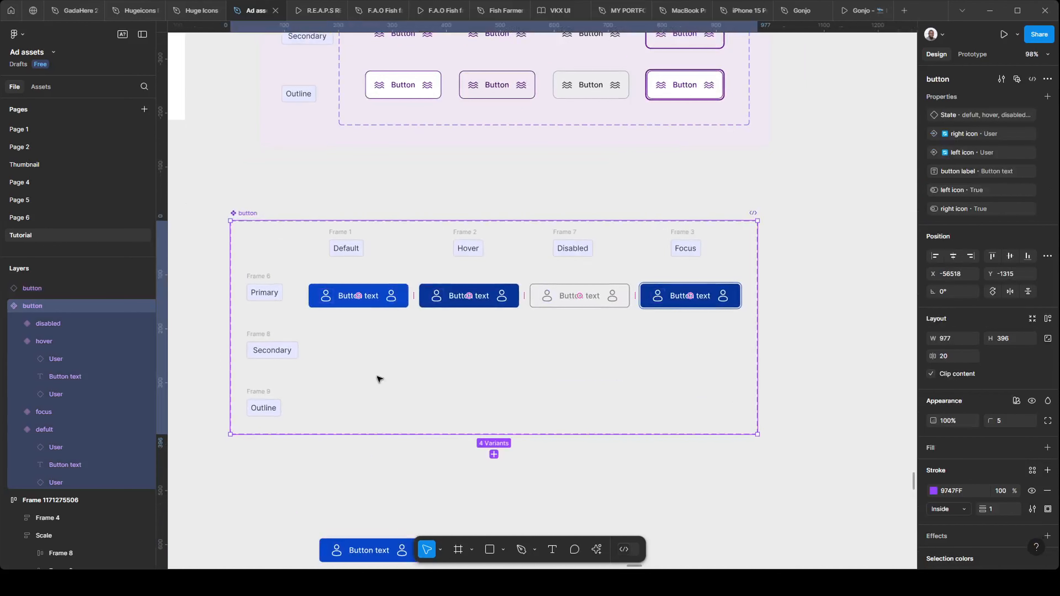
left_click(356, 296)
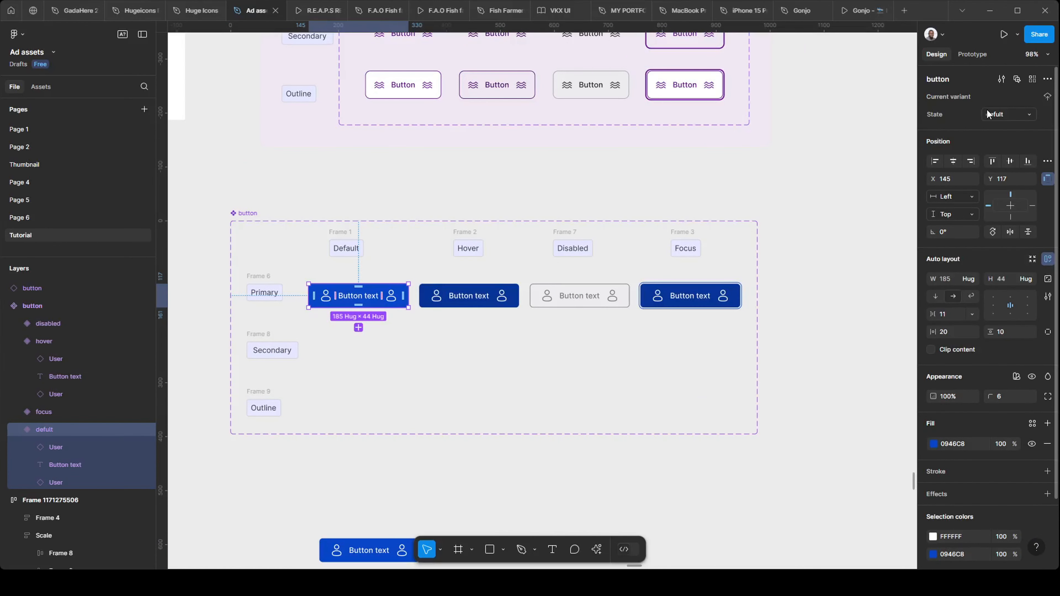
key("Left")
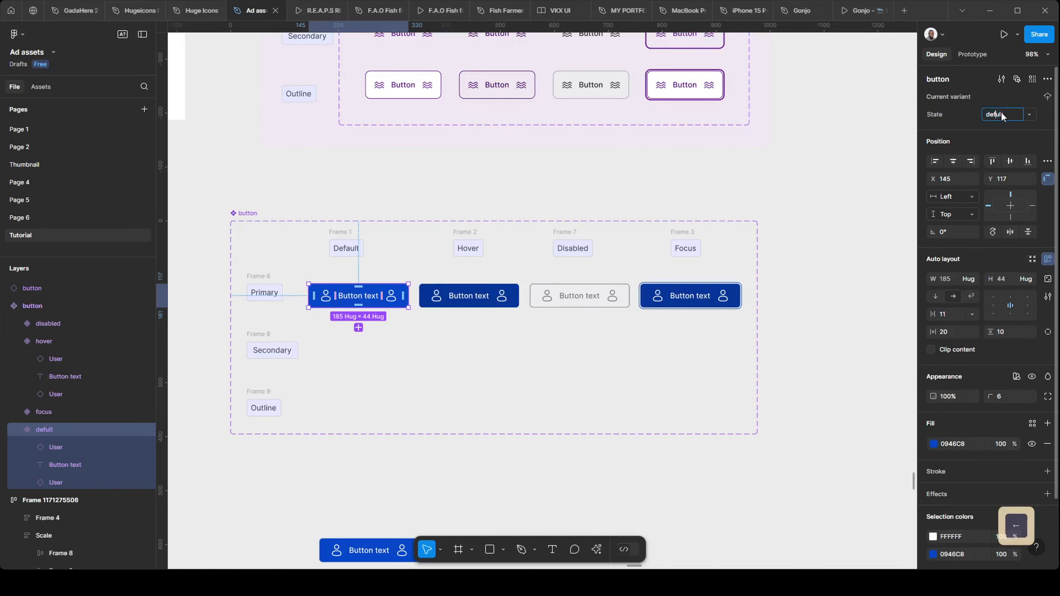
type("a")
key("Return")
scroll(689, 288, "down", 5)
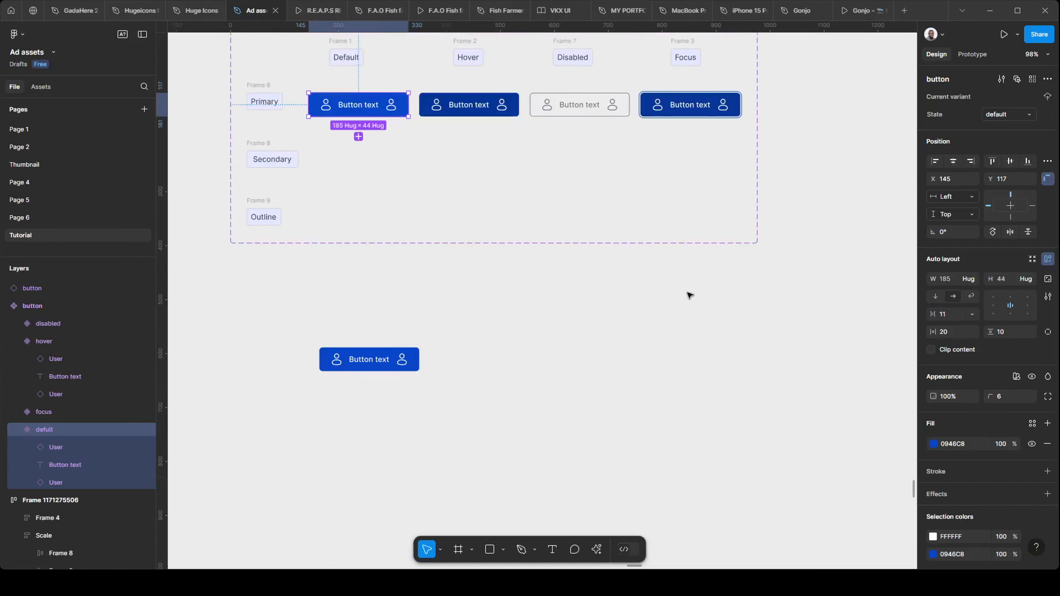
scroll(426, 327, "down", 1)
left_click(335, 343)
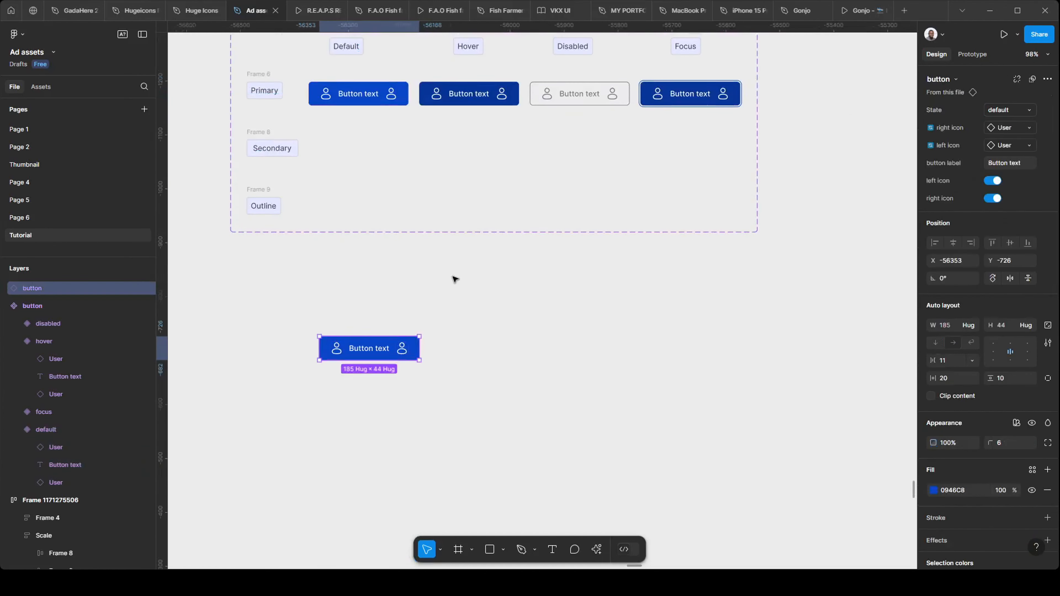
left_click(453, 278)
Try to widen the button component set by extending its left edge outward, and undo the resize.
scroll(422, 242, "up", 1)
scroll(358, 137, "up", 3)
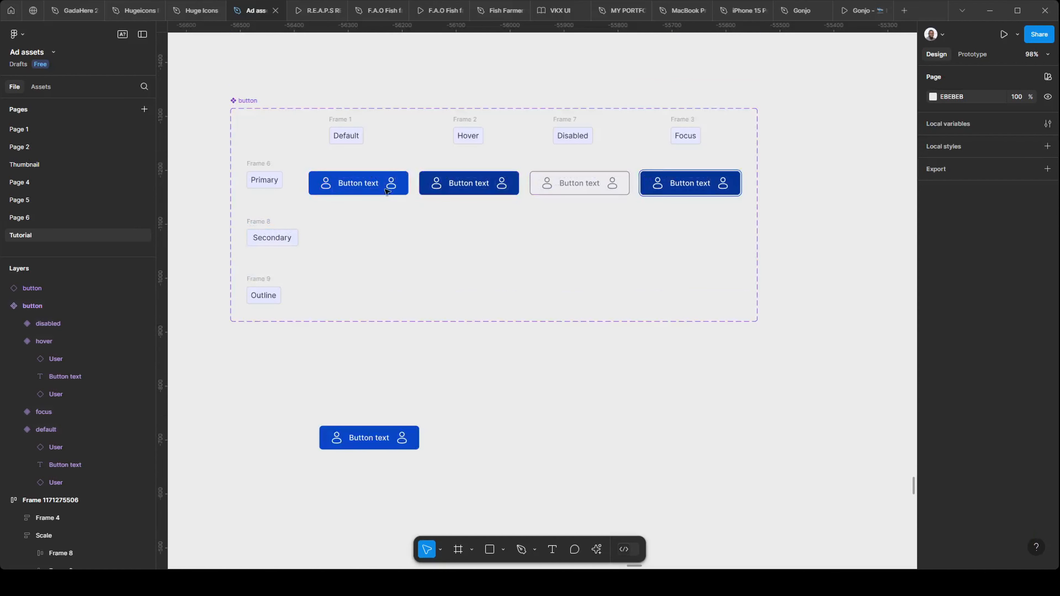
left_click(358, 183)
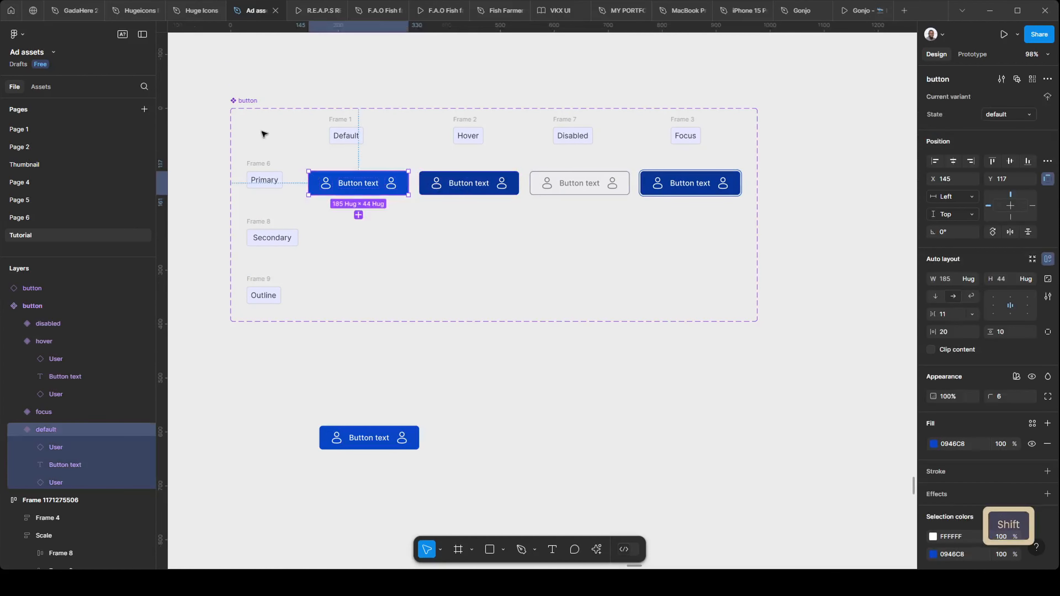
left_click(242, 100)
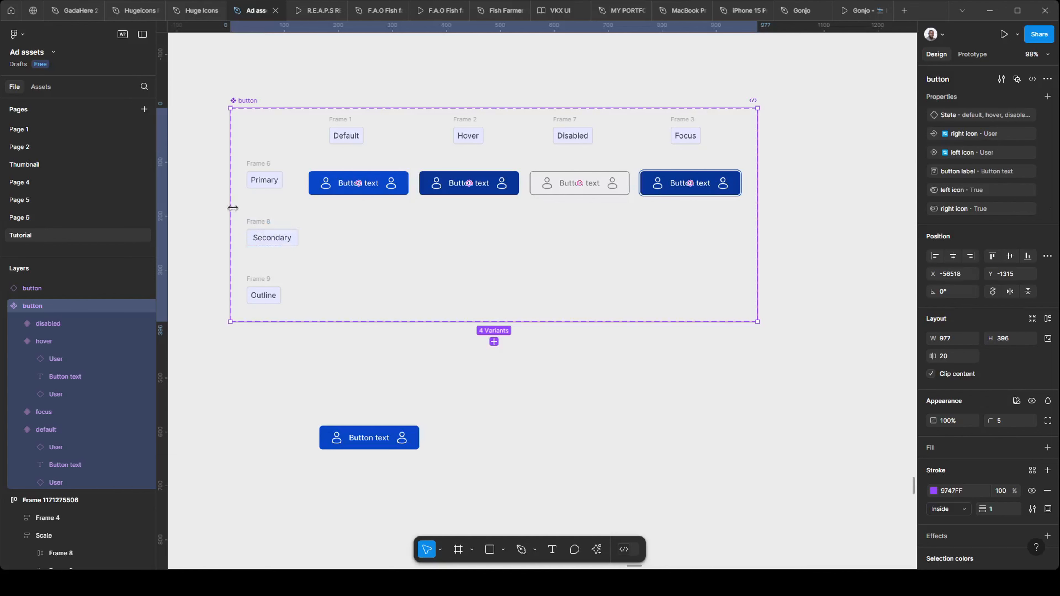
left_click_drag(233, 208, 211, 211)
key("ctrl+z")
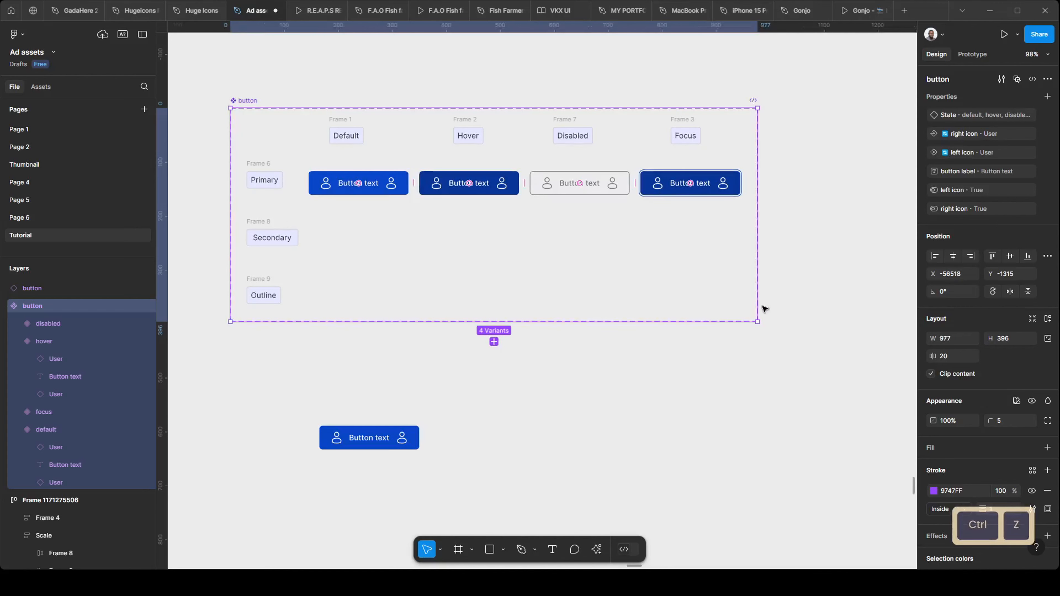
Widen the button component set to about 1002 by extending its right edge, undoing the extra widening.
left_click_drag(784, 232, 769, 238)
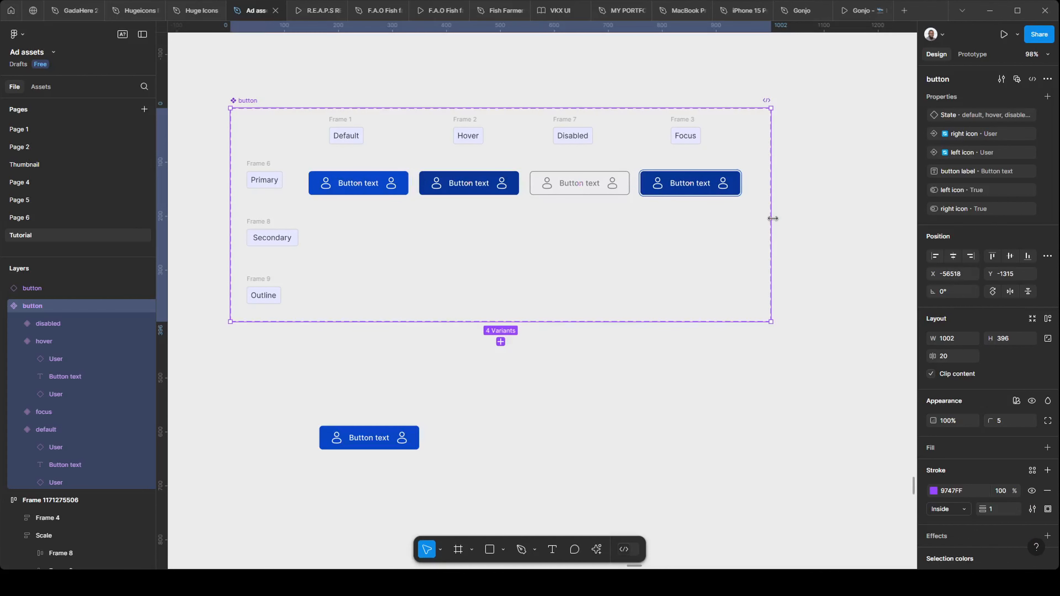
left_click_drag(803, 218, 797, 248)
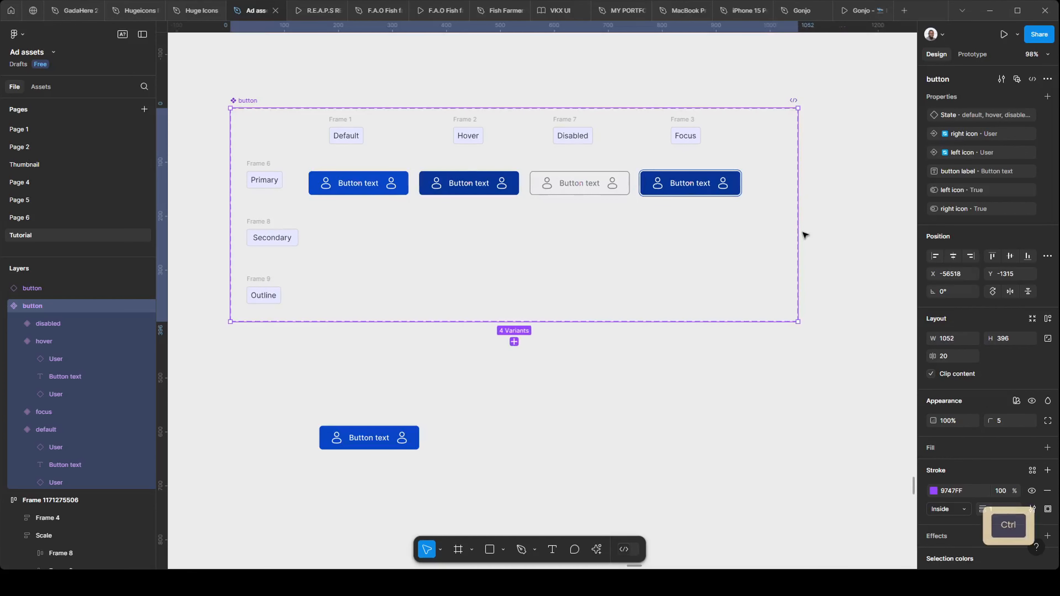
key("ctrl+z")
Try to narrow the button component set to about 986 from its left edge, and undo the resize.
left_click(358, 184)
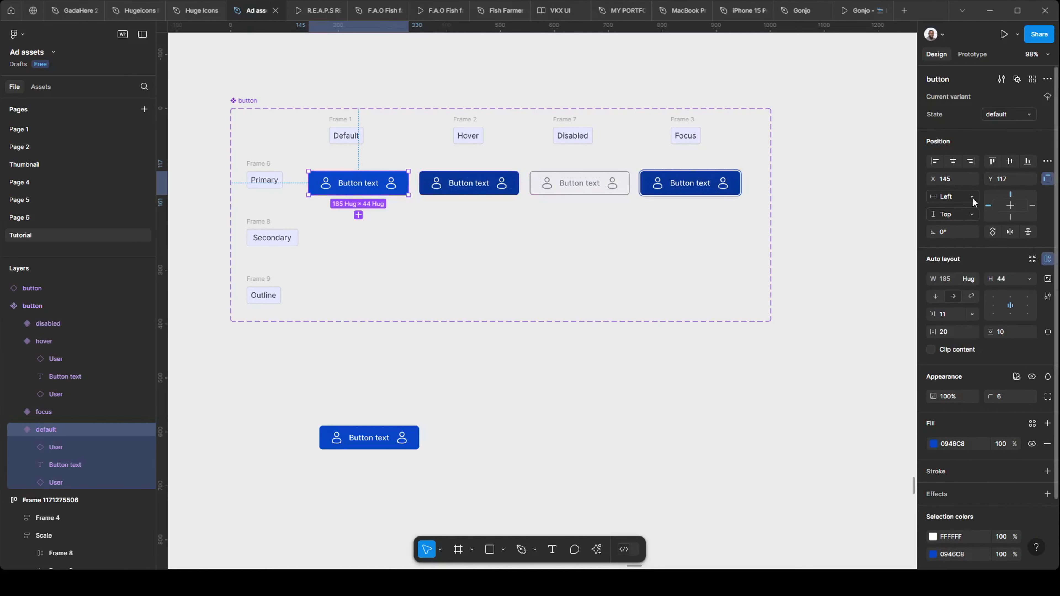
left_click(490, 358)
scroll(231, 166, "up", 1)
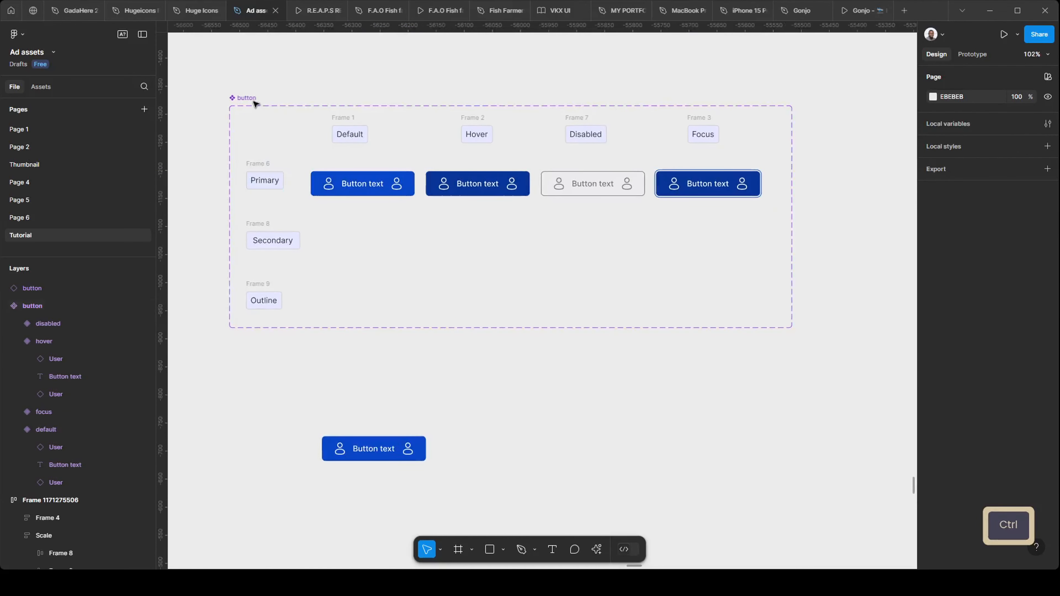
left_click(232, 166)
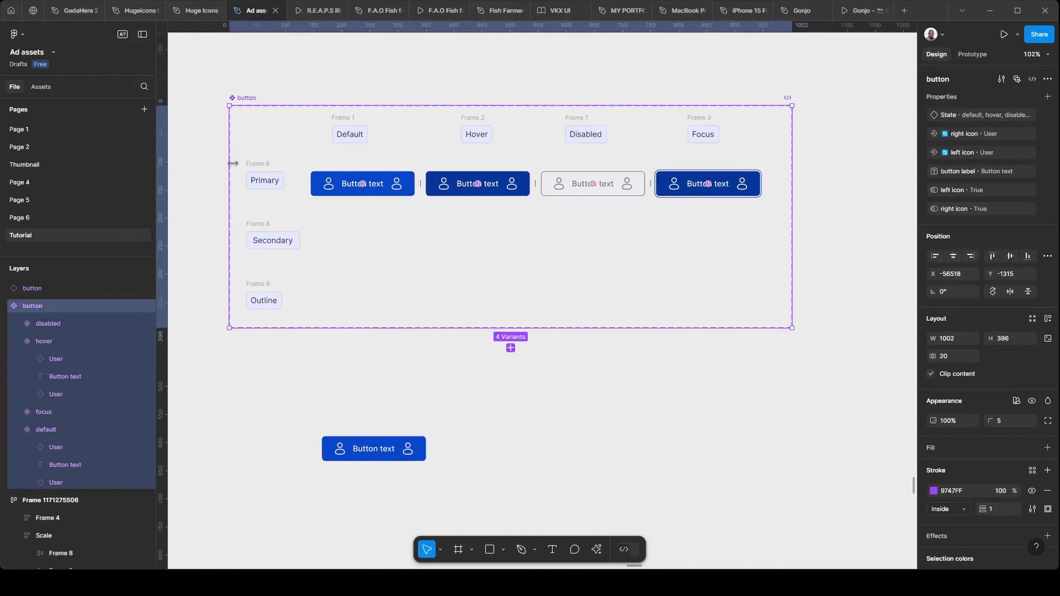
mouse_move(233, 163)
left_mouse_down()
mouse_move(213, 163)
mouse_move(238, 170)
left_mouse_up()
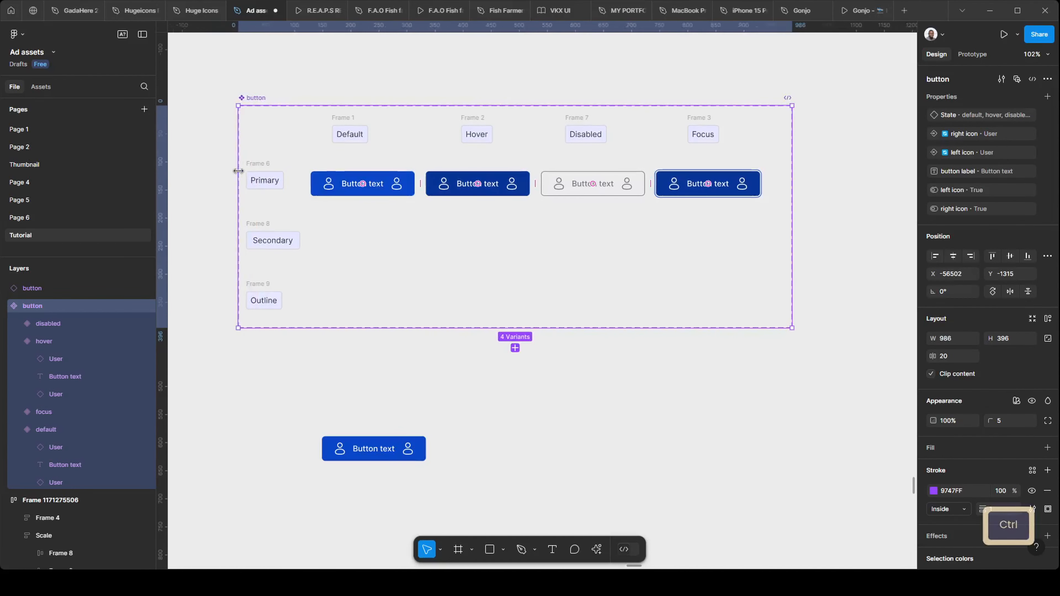
key("ctrl+z")
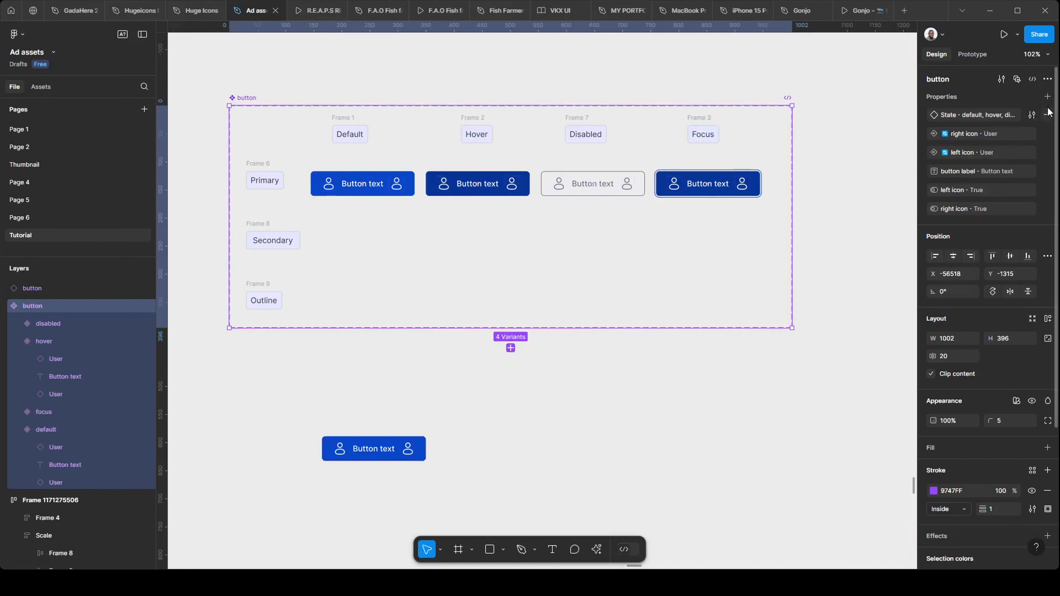
Add a variant property named "Type" to the button component set.
left_click(1048, 97)
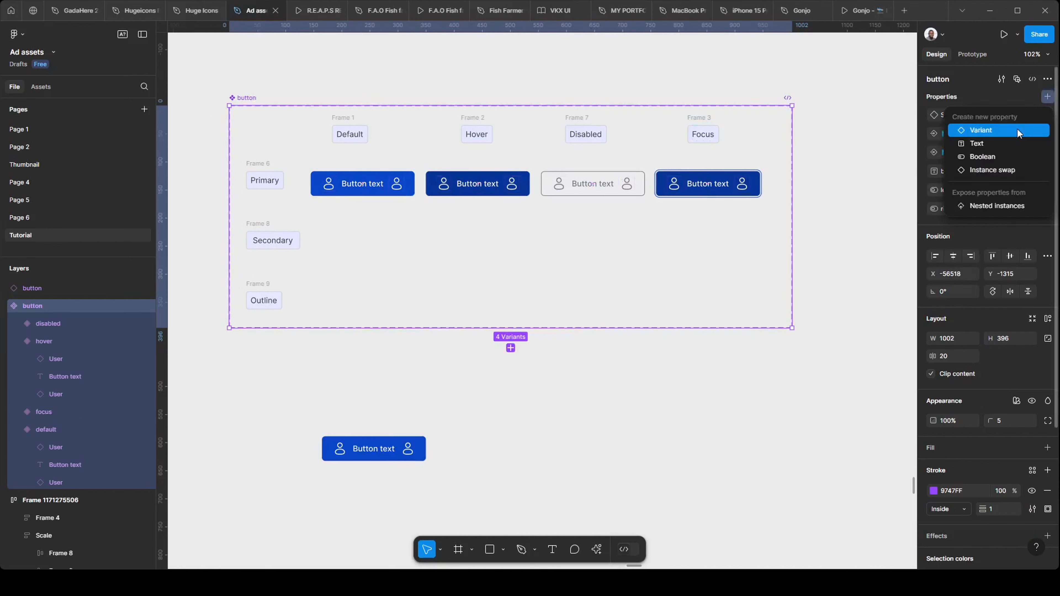
left_click(994, 130)
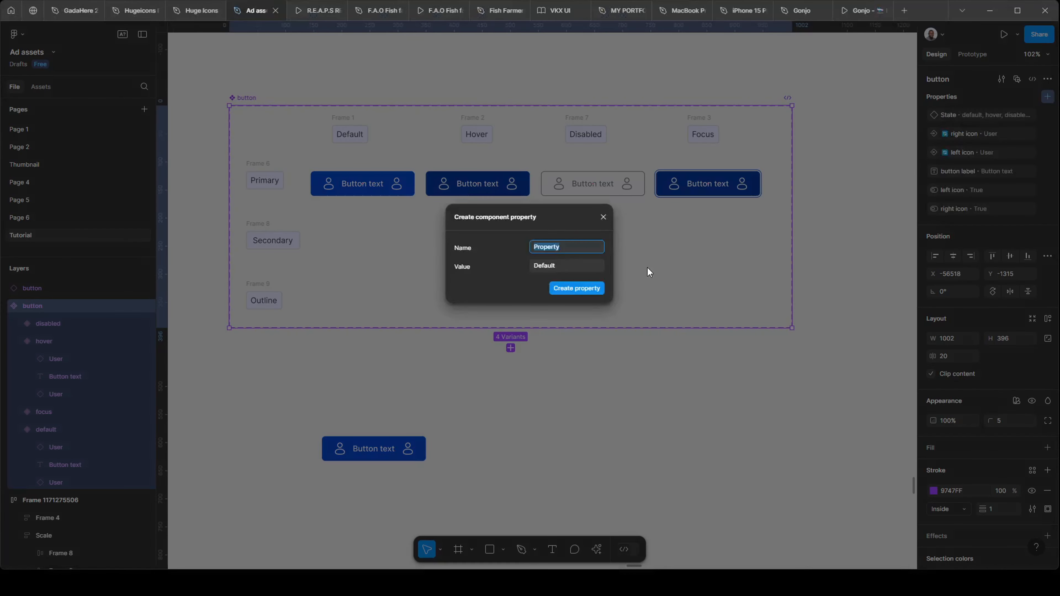
key("shift")
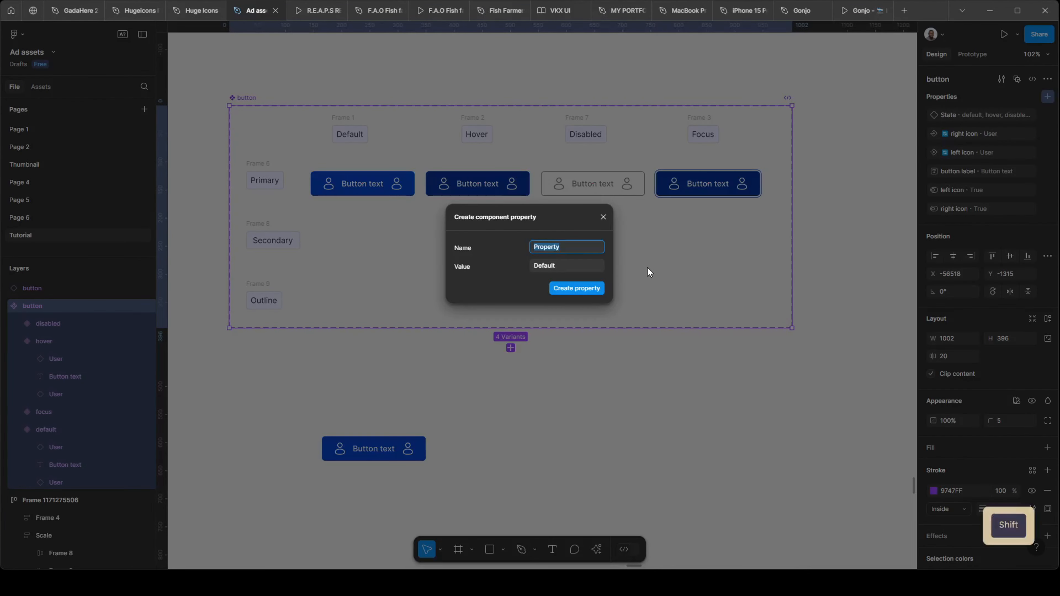
type("T")
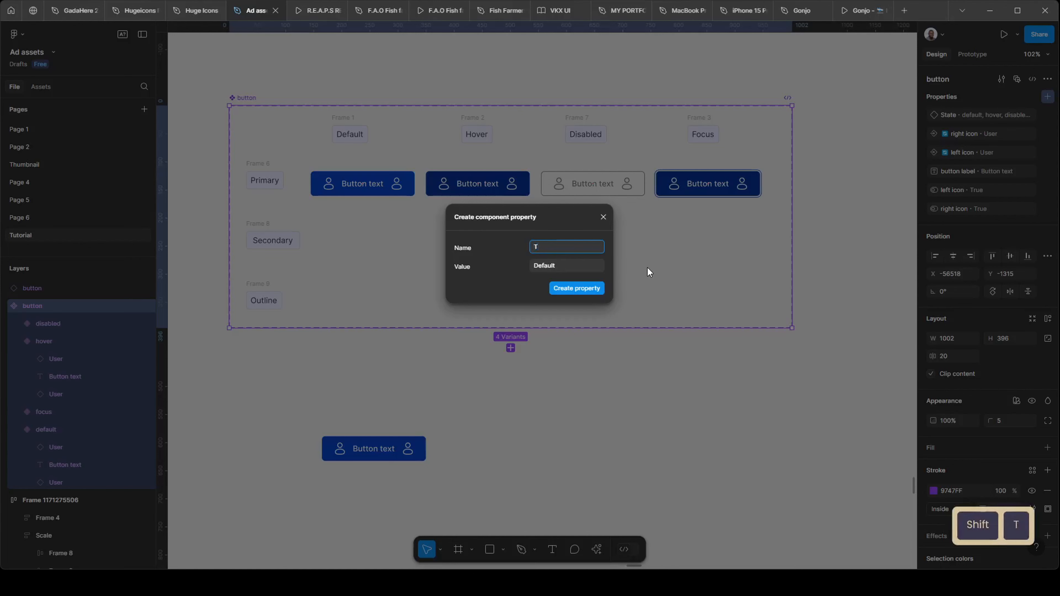
type("ype")
key("Return")
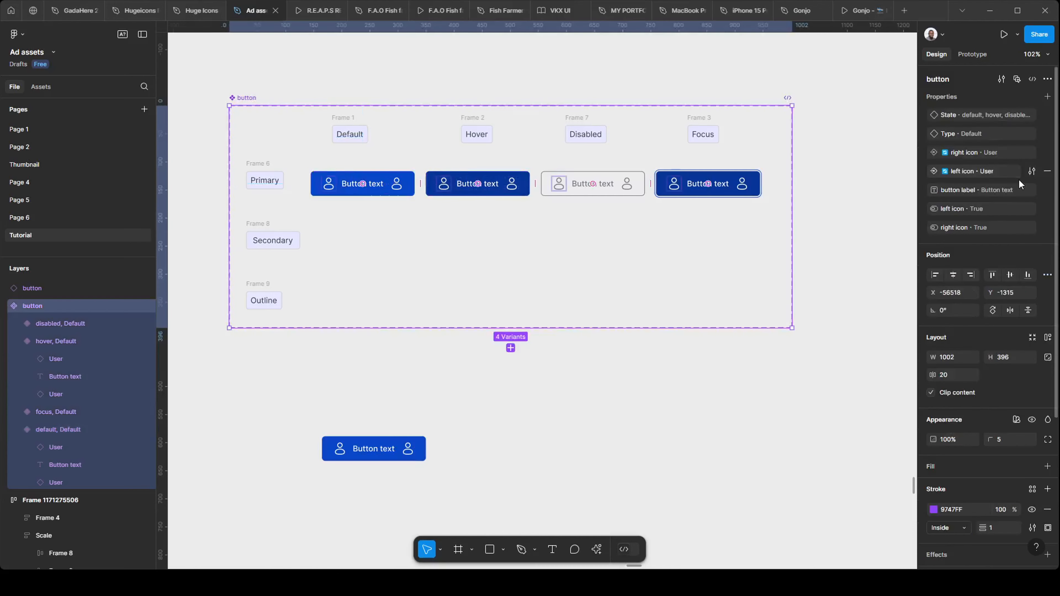
Rename the Type property's Default value to "primary" in lowercase.
left_click(1032, 134)
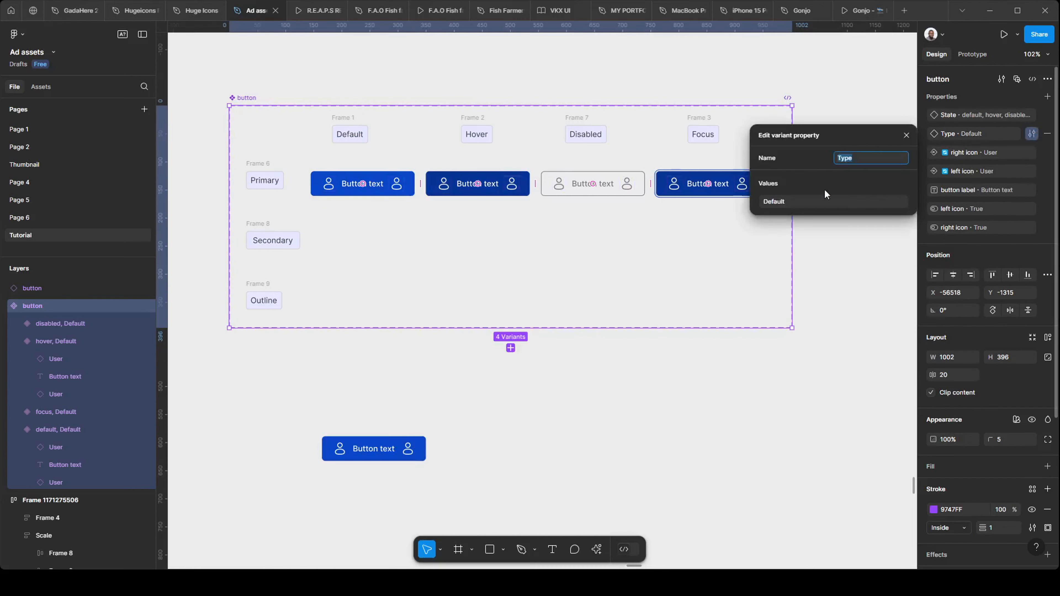
left_click(804, 201)
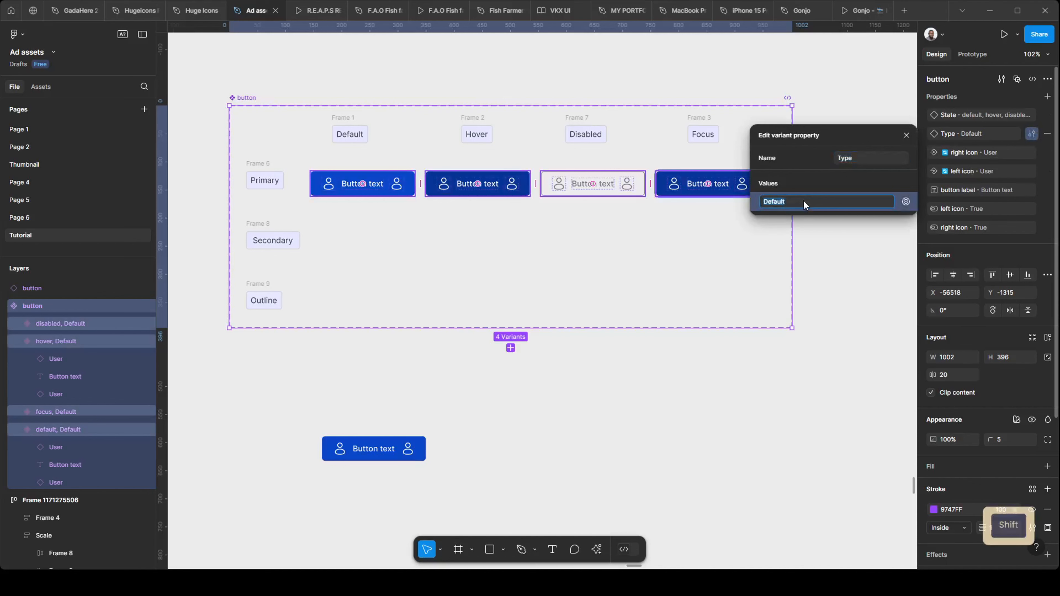
type("Primary")
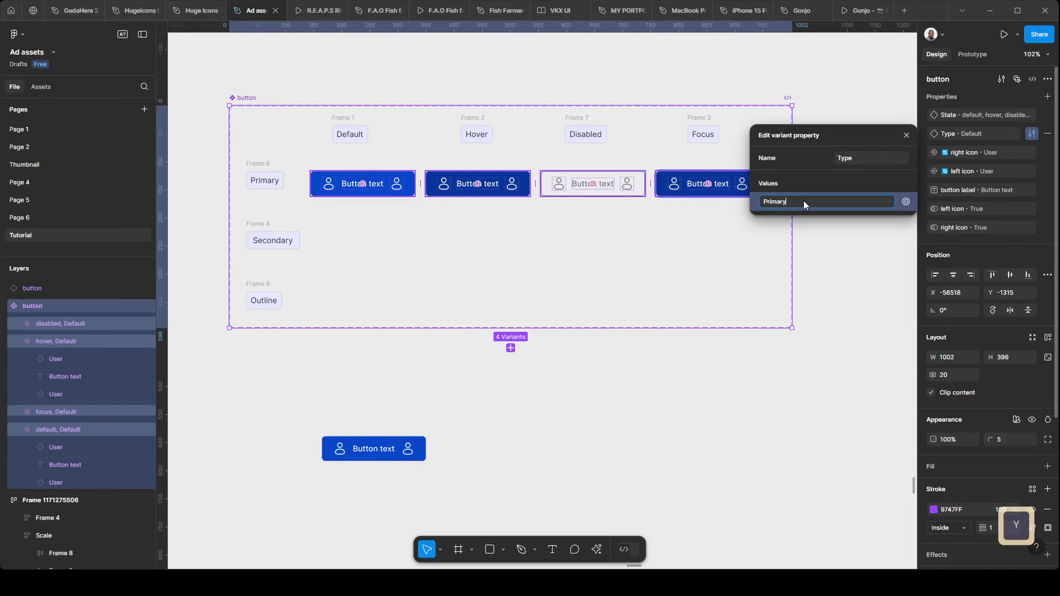
key("Return")
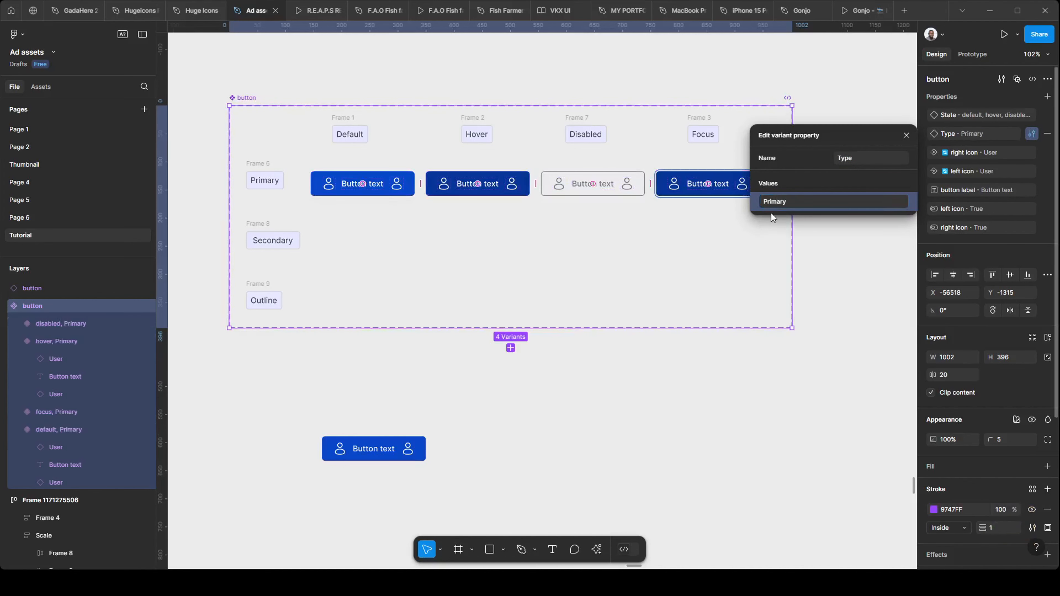
key("ctrl+Left")
key("Right")
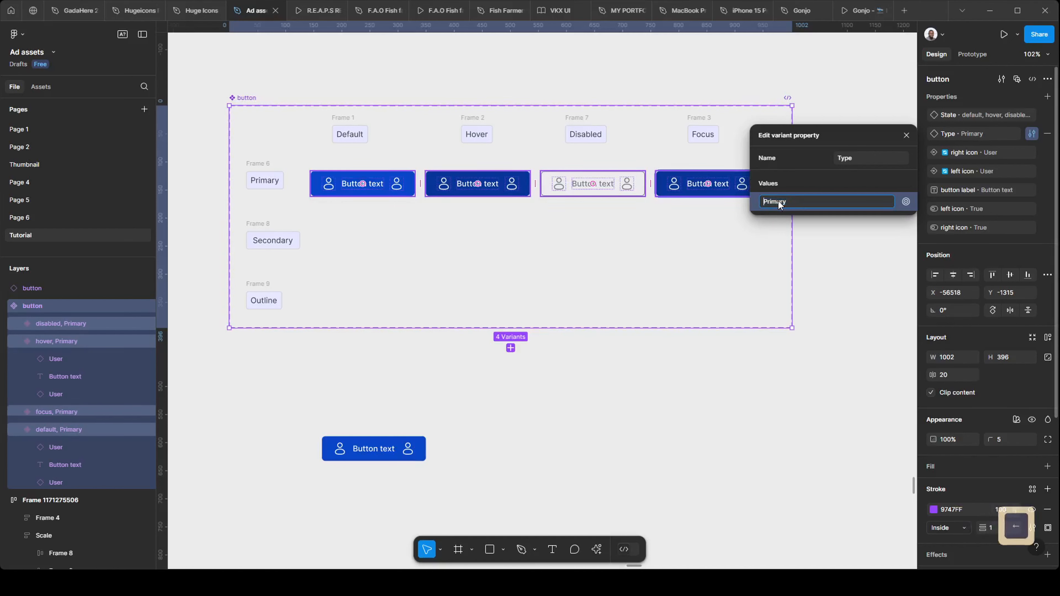
key("BackSpace")
type("p")
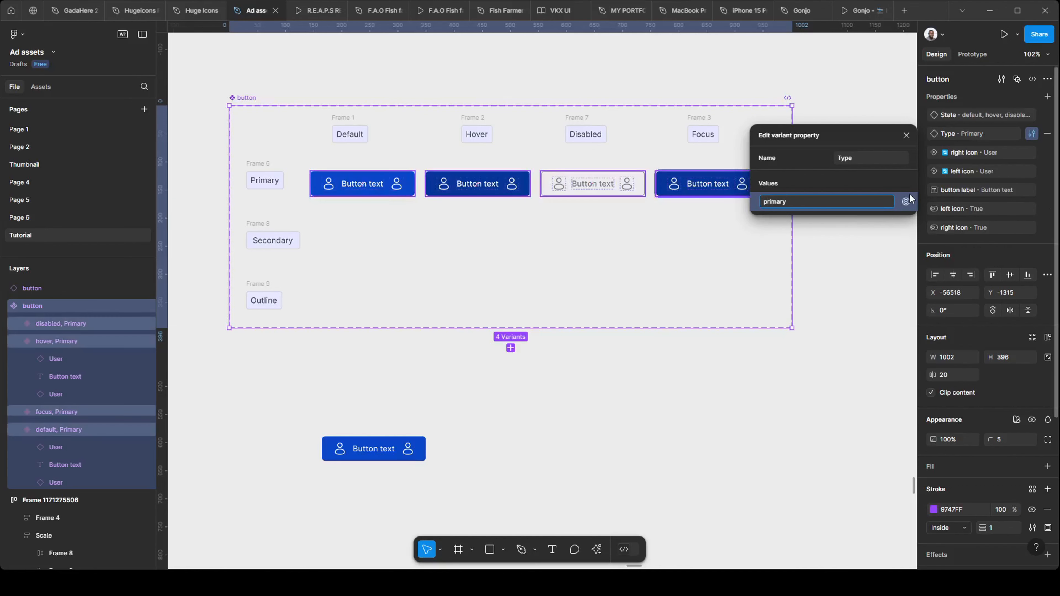
left_click(821, 252)
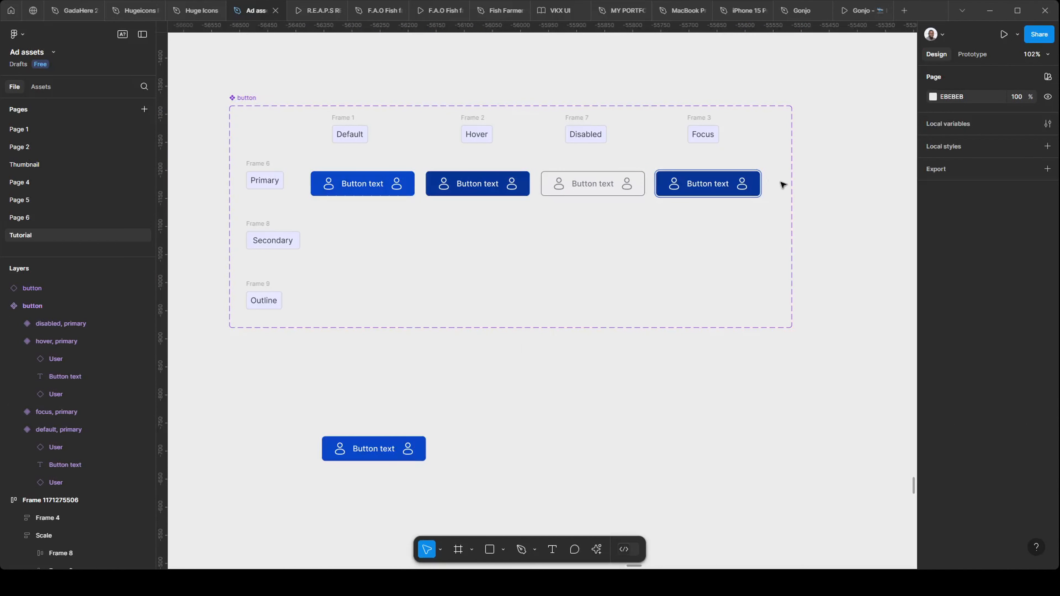
Duplicate all four Primary buttons down into the Secondary row, keeping them aligned with their state columns.
left_click(705, 185)
left_click(611, 186, "shift")
left_click(480, 184, "shift")
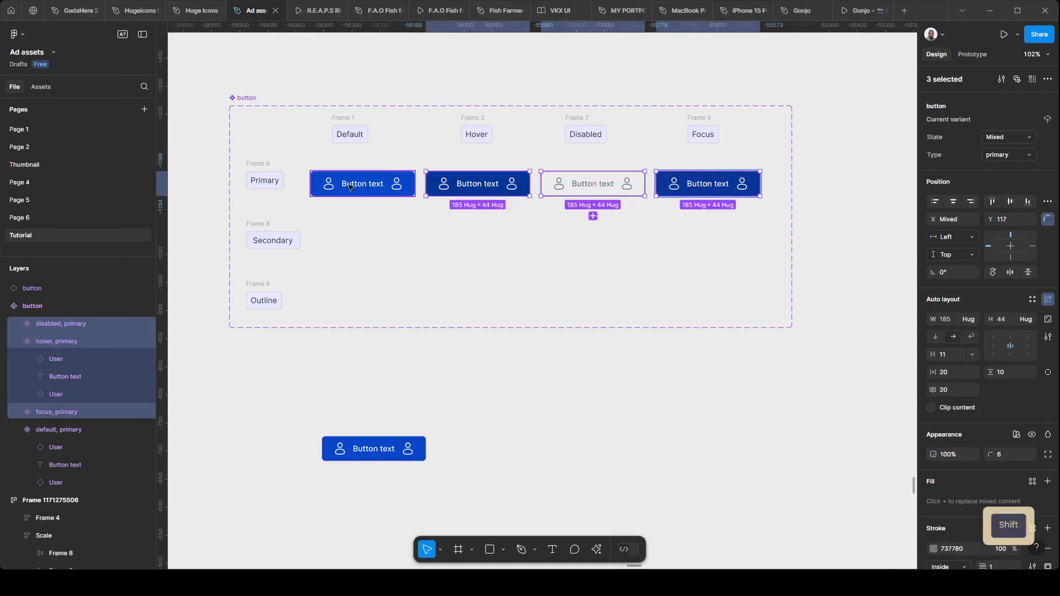
left_click(350, 186, "shift")
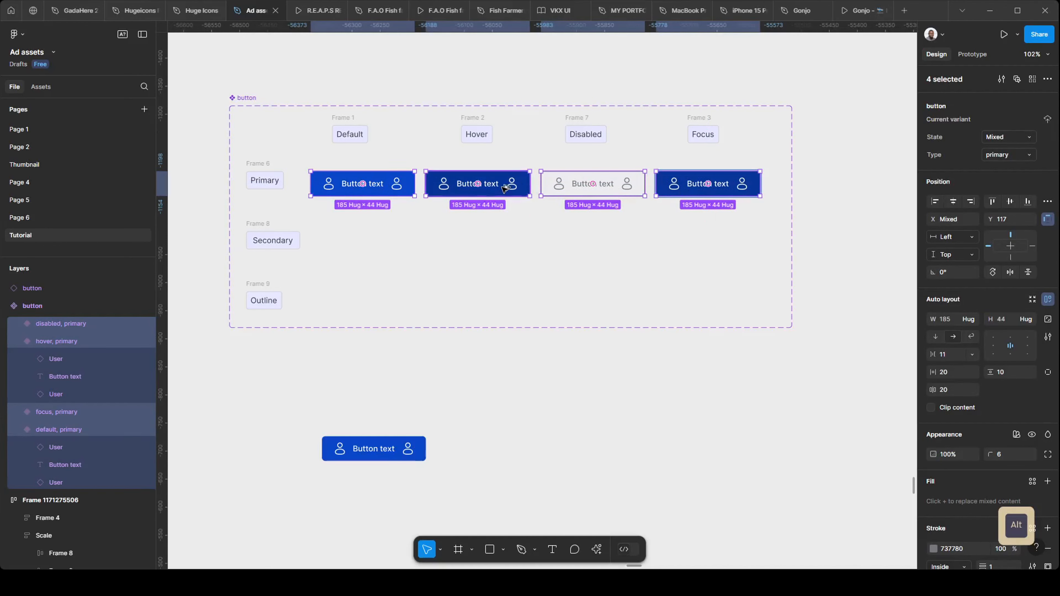
left_click_drag(503, 189, 500, 246)
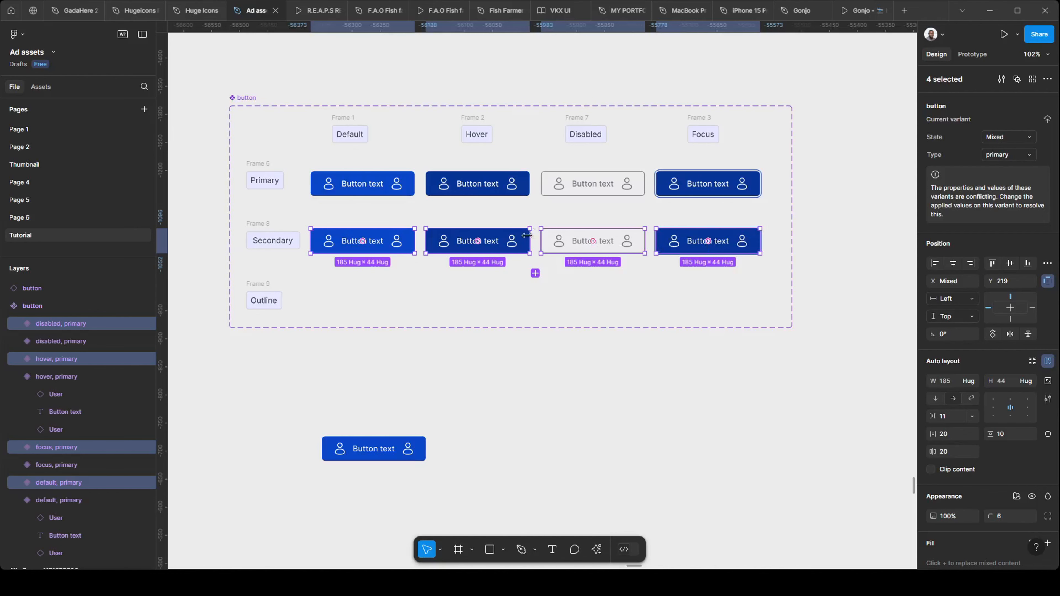
Recolor the label and icons of the Secondary row's Default button to 0946C8, copied from the button's own blue.
scroll(527, 235, "down", 5)
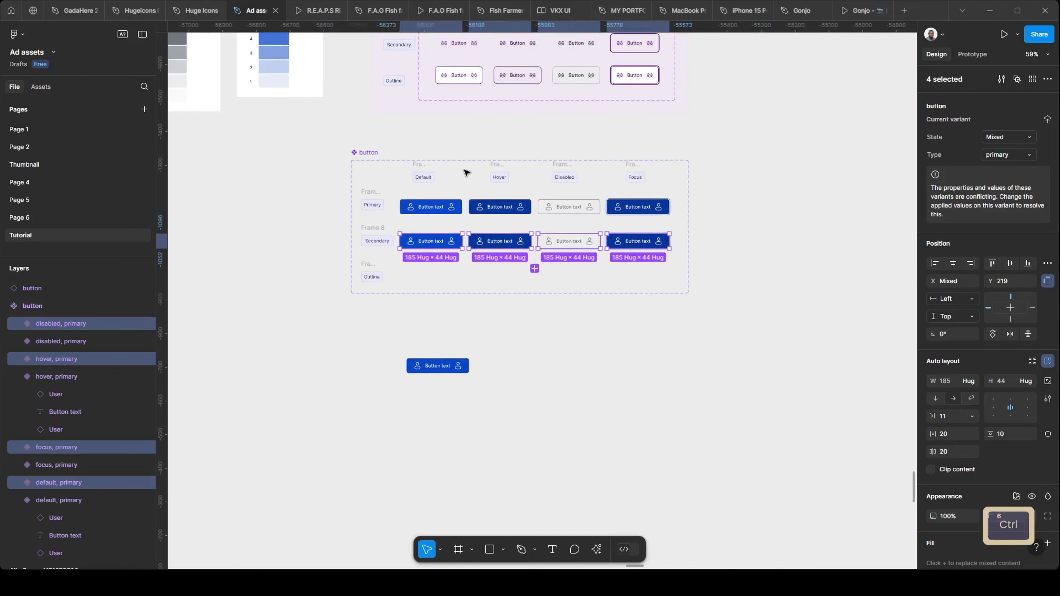
scroll(483, 67, "up", 3)
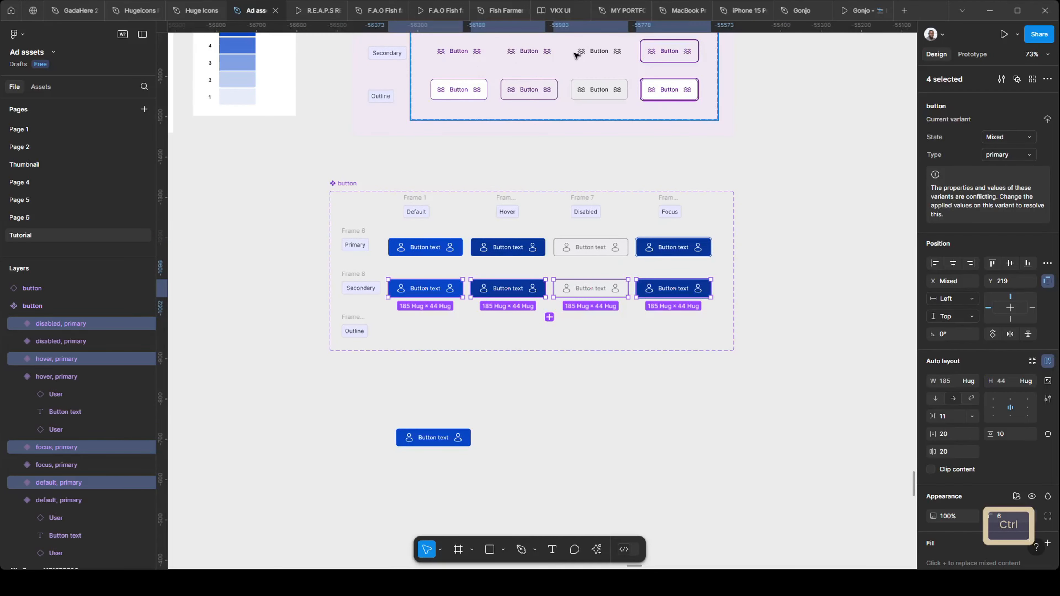
scroll(396, 308, "up", 4)
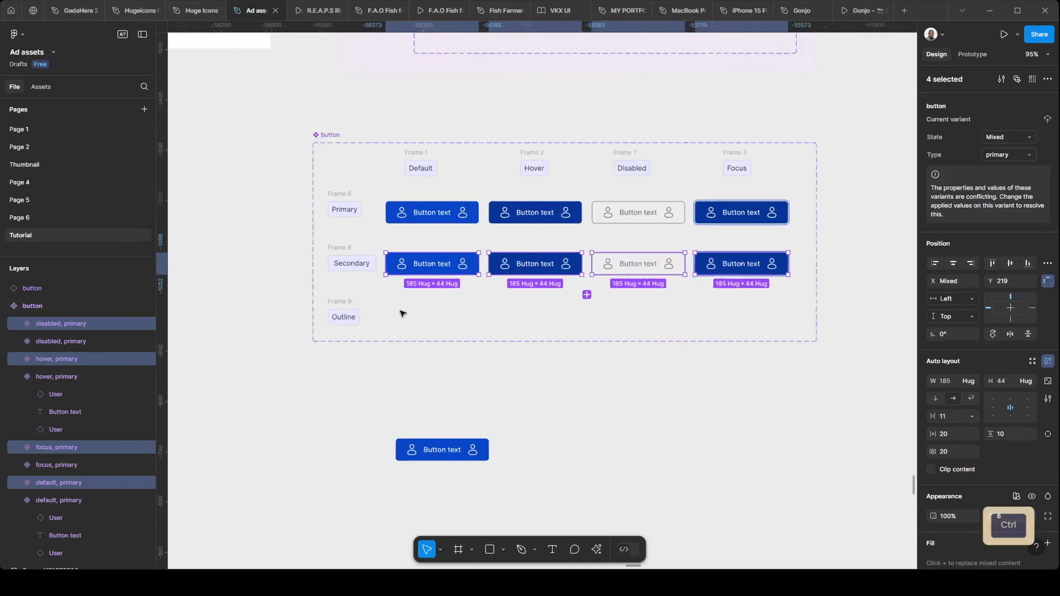
left_click(273, 254)
scroll(433, 273, "up", 5)
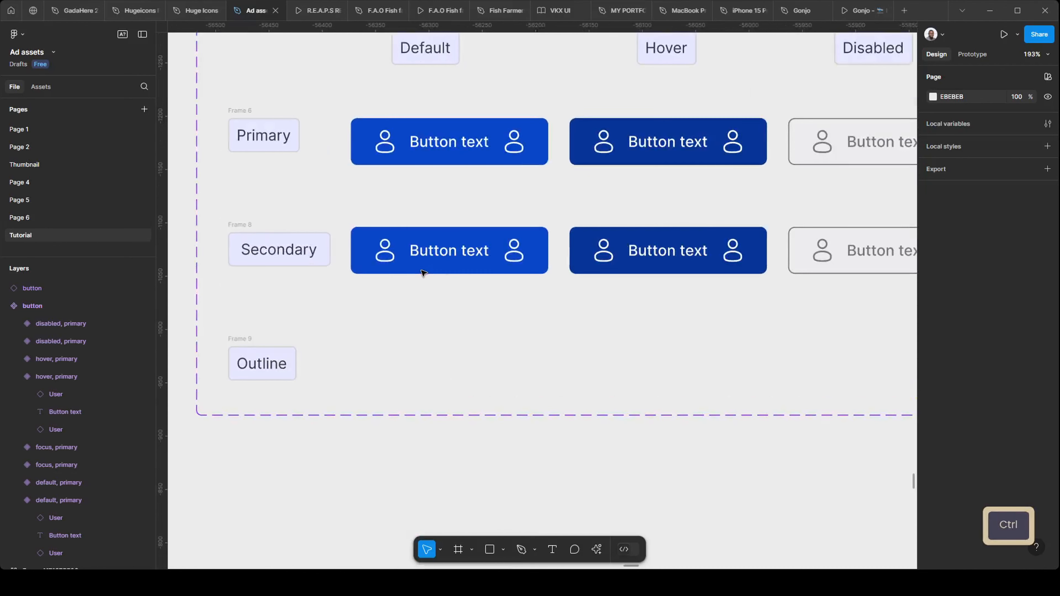
left_click(423, 272)
scroll(981, 284, "down", 1)
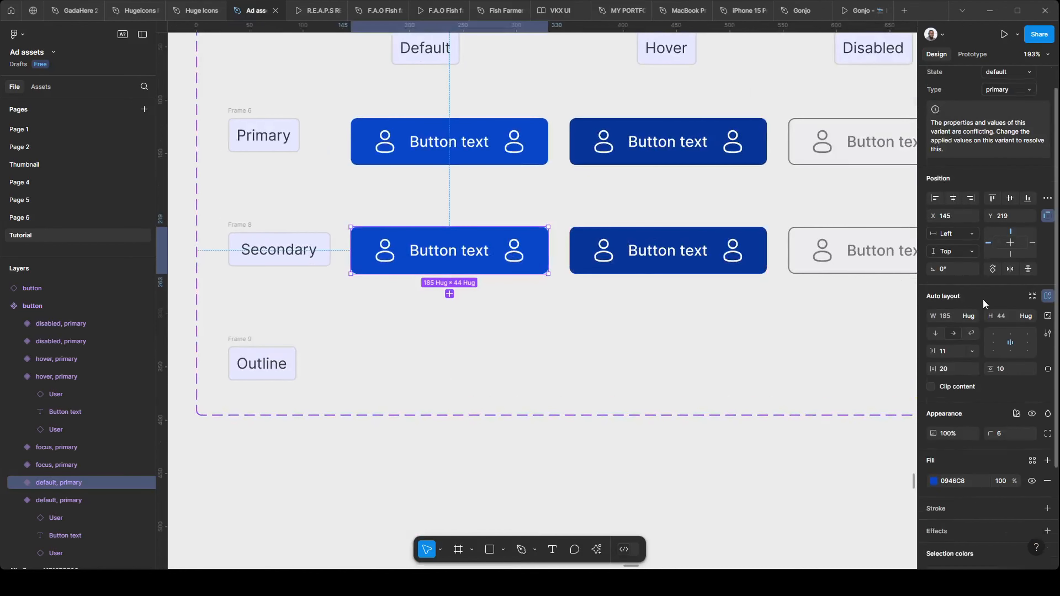
scroll(985, 317, "down", 3)
scroll(981, 209, "up", 4)
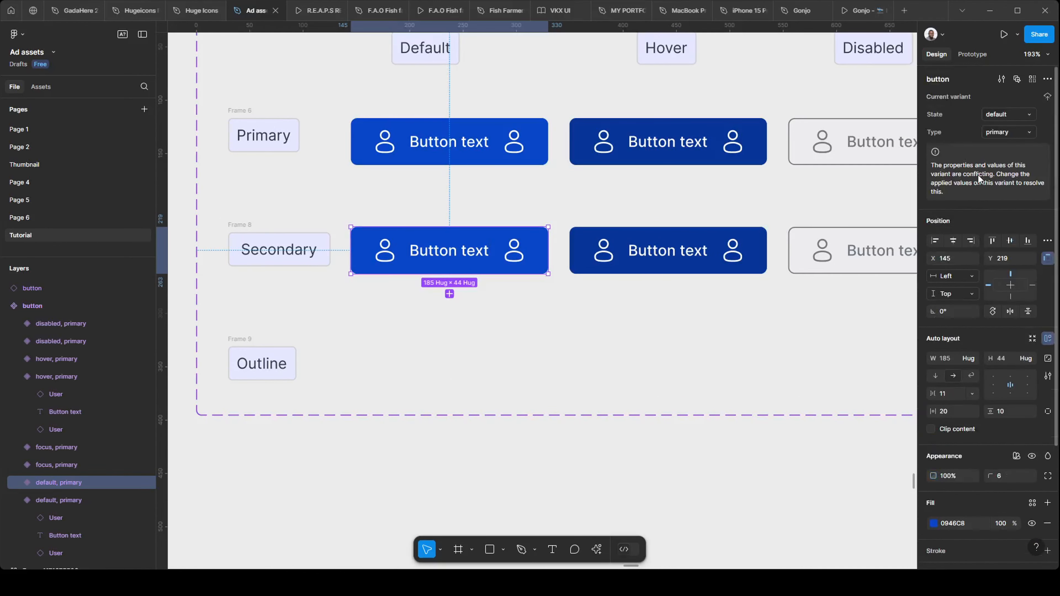
scroll(984, 214, "down", 4)
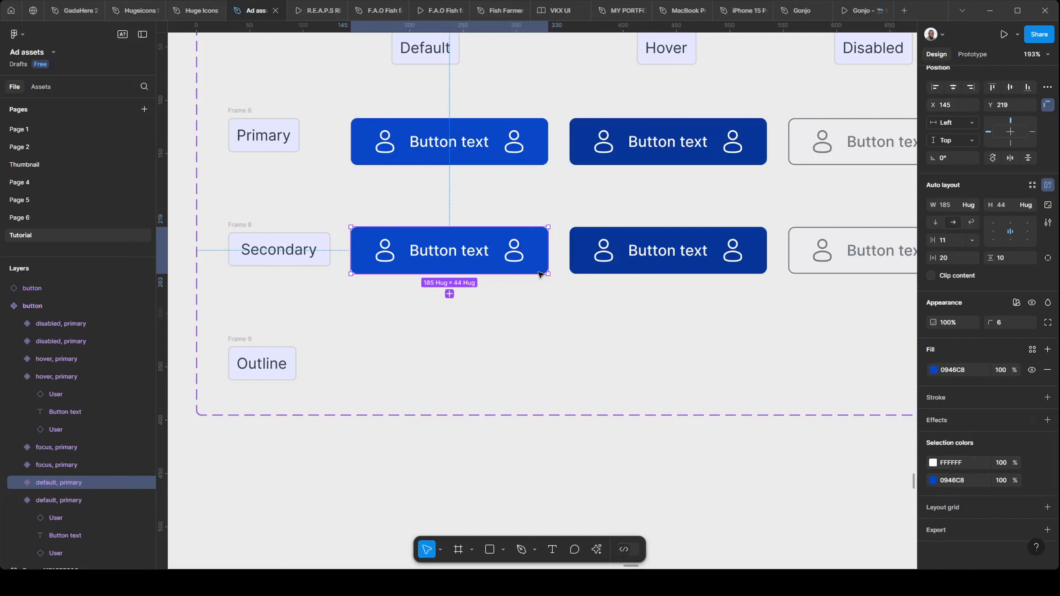
left_click(955, 481)
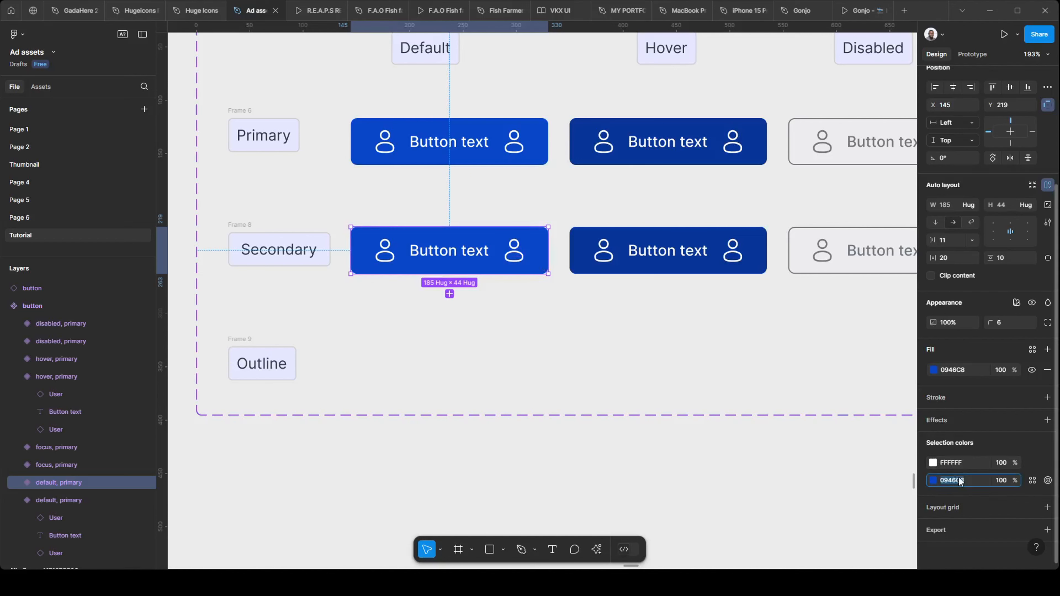
key("ctrl+c")
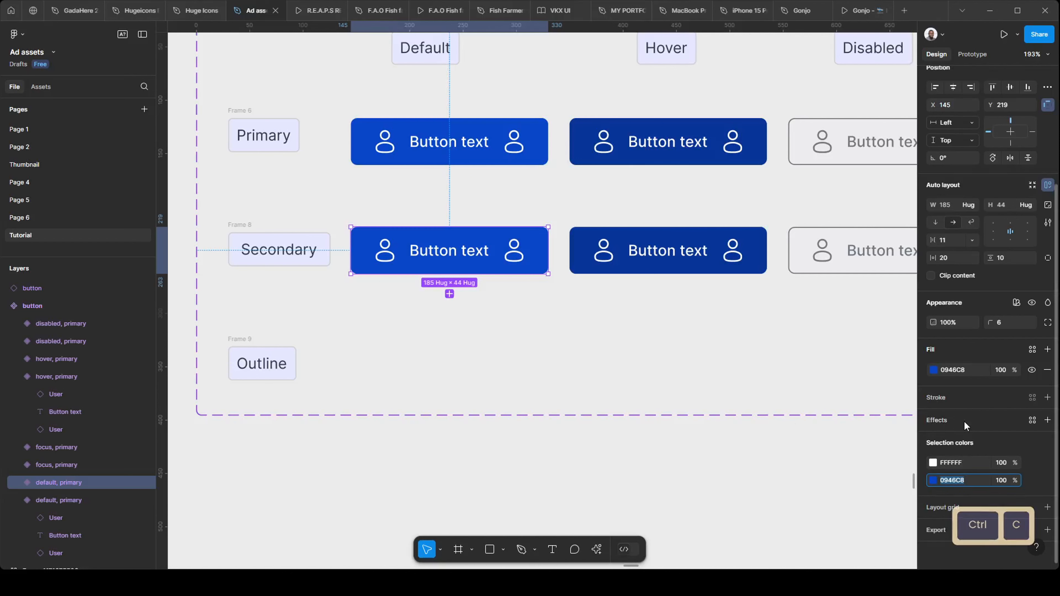
left_click(959, 371)
key("ctrl+v")
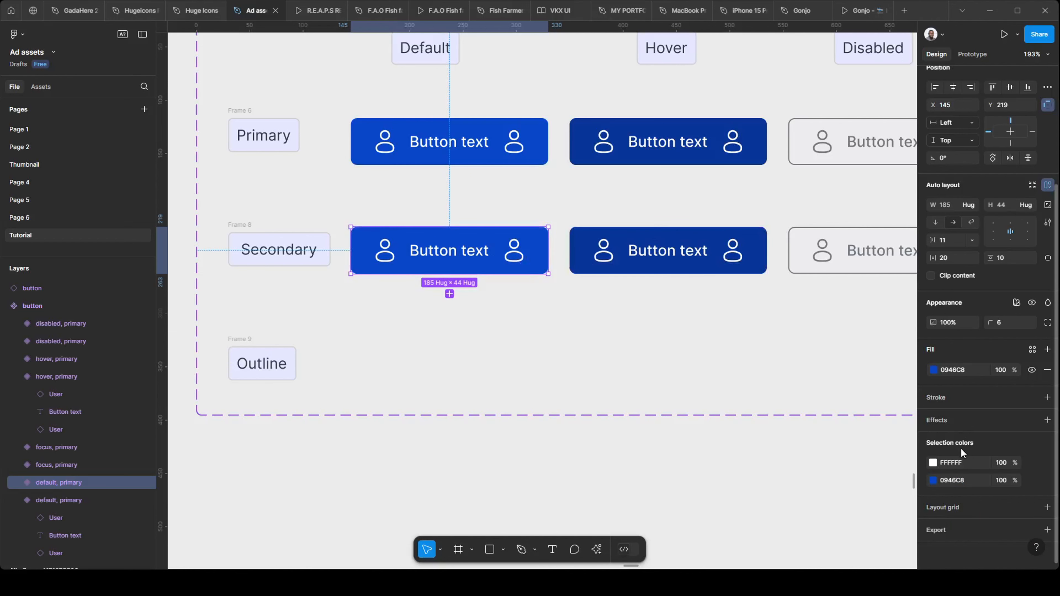
left_click(969, 465)
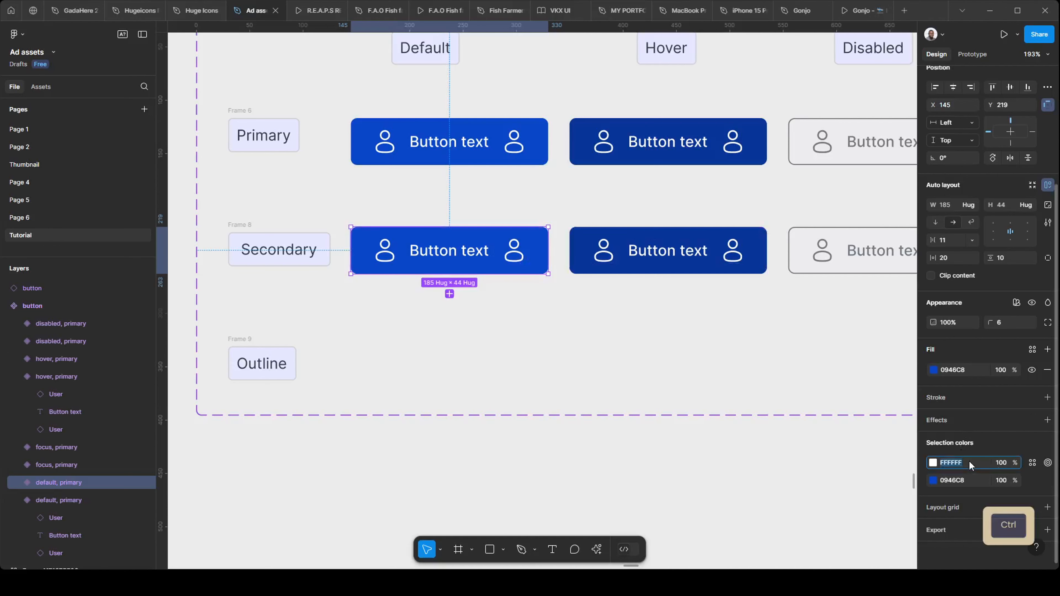
key("ctrl+v")
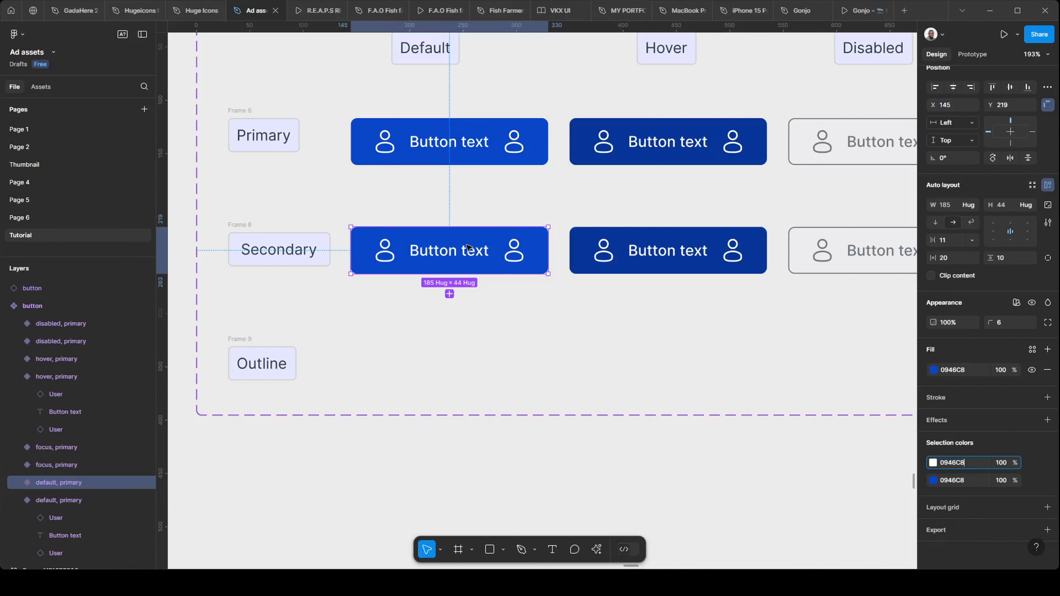
scroll(689, 361, "down", 1)
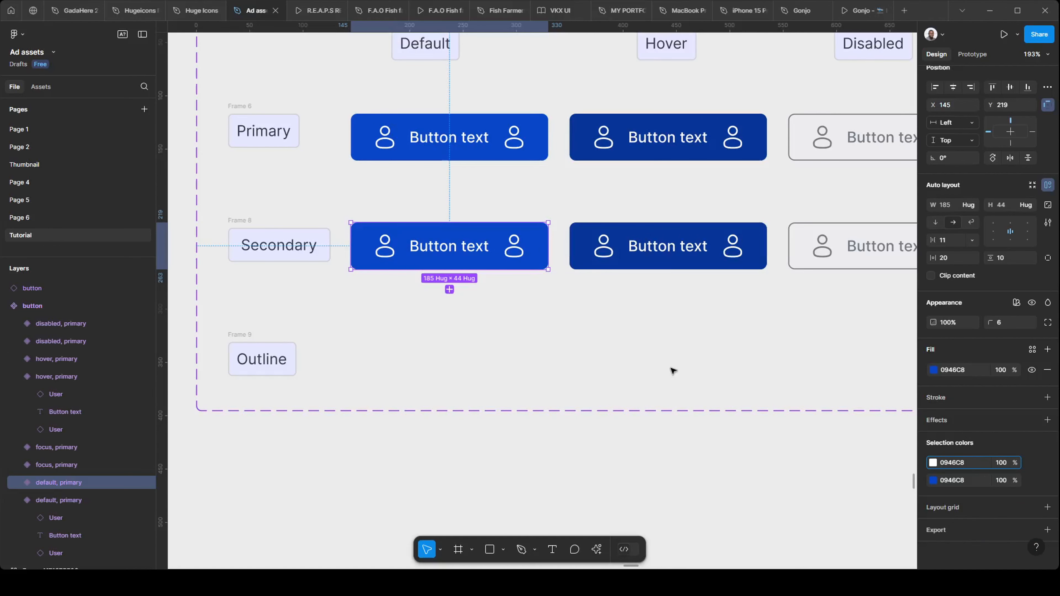
left_click(638, 373)
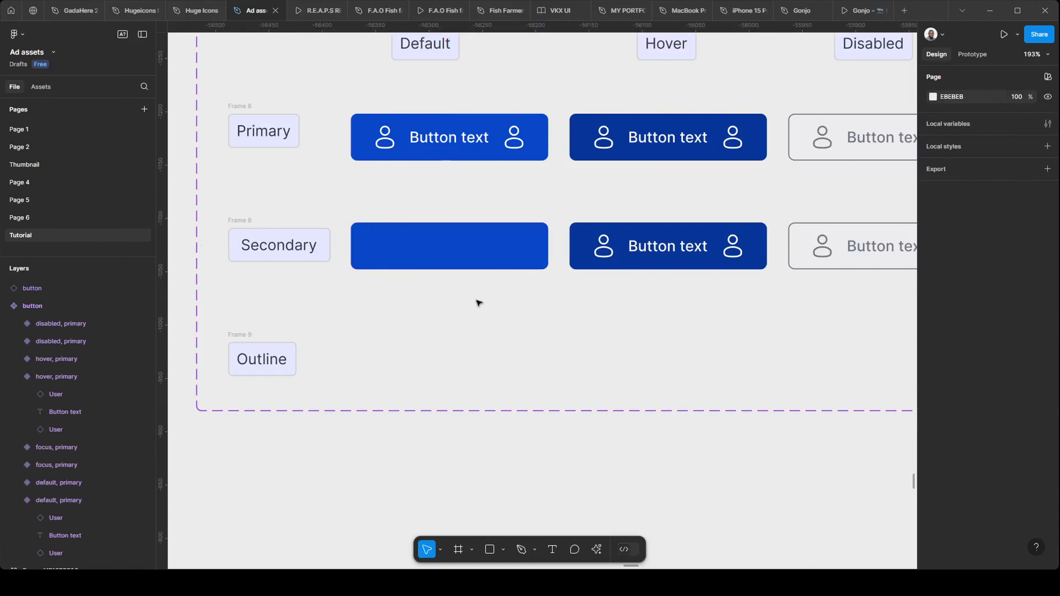
Remove the background fill from the Secondary row's Default button.
left_click(482, 264)
scroll(1054, 408, "down", 4)
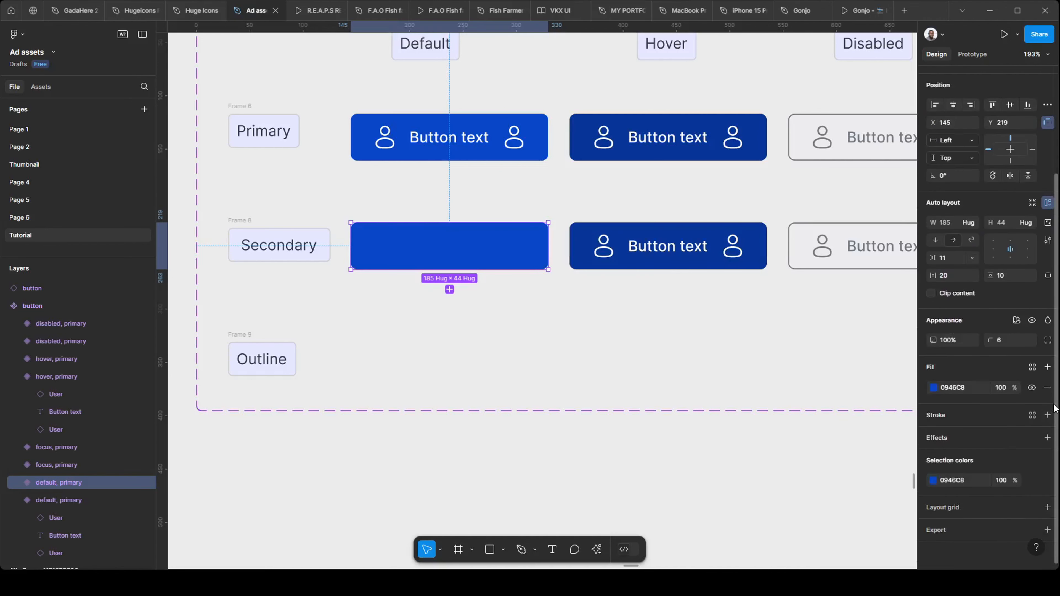
left_click(1047, 388)
left_click(557, 347)
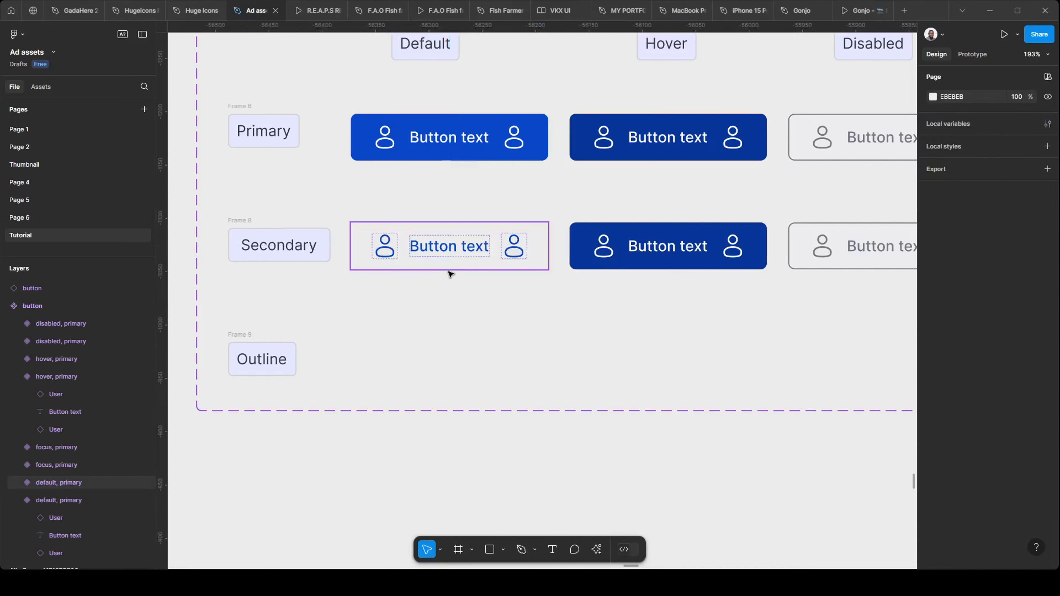
Delete the duplicated Hover, Disabled and Focus buttons from the Secondary row.
left_click(479, 262)
scroll(479, 262, "down", 5)
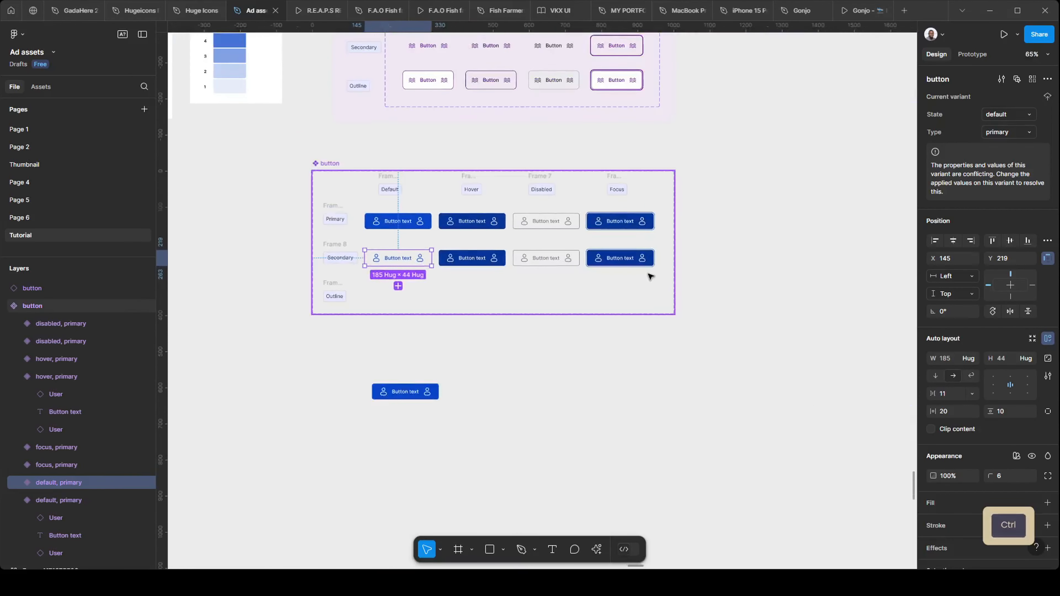
left_click(406, 261)
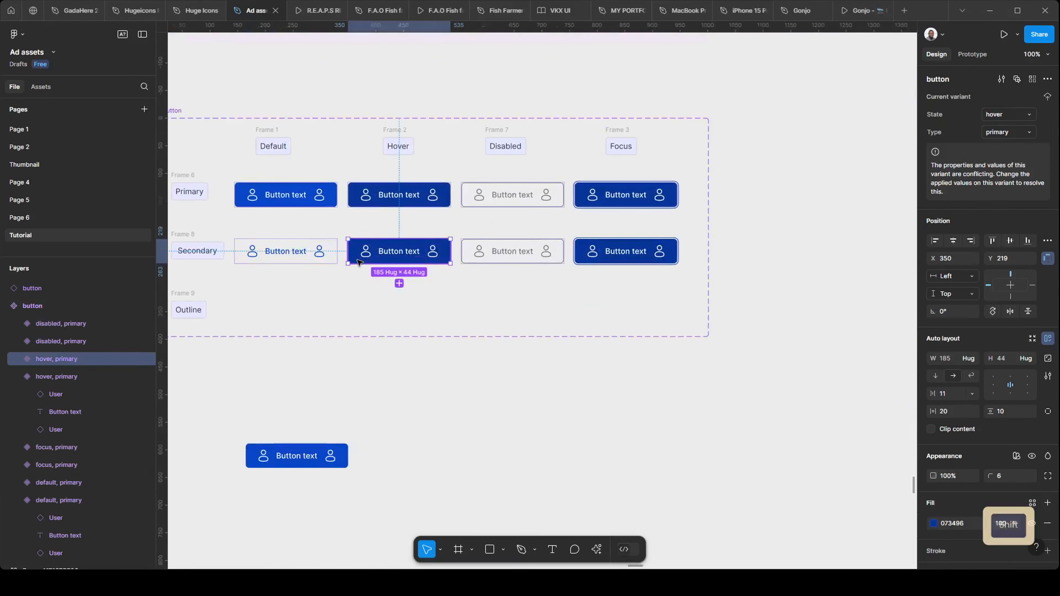
left_click(471, 256, "shift")
left_click(634, 257, "shift")
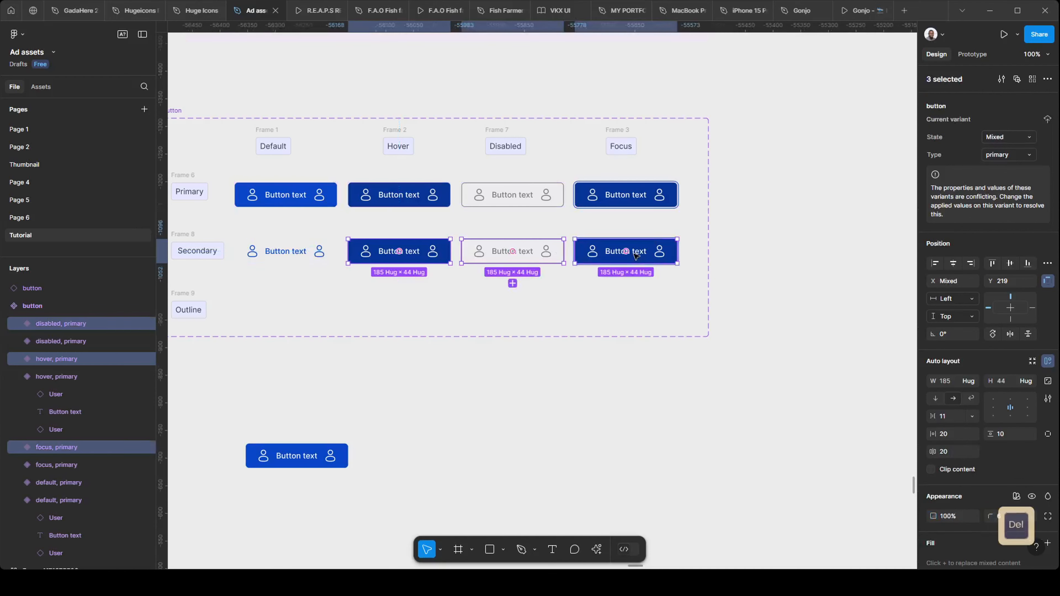
key("Delete")
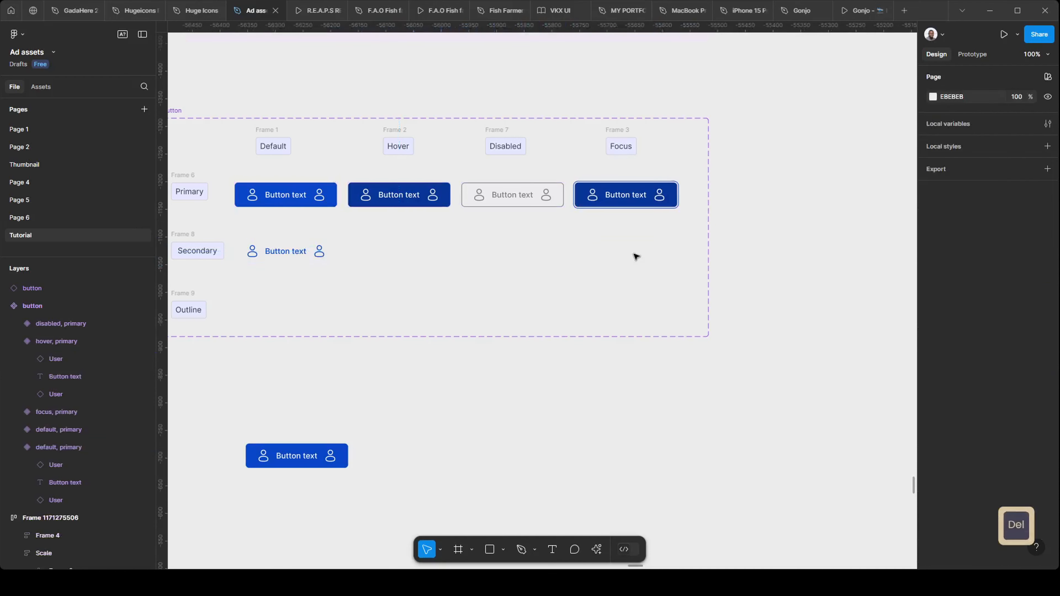
Duplicate the Secondary row's Default button into the Hover column, level with the original.
left_click(316, 251)
left_click_drag(324, 251, 426, 251)
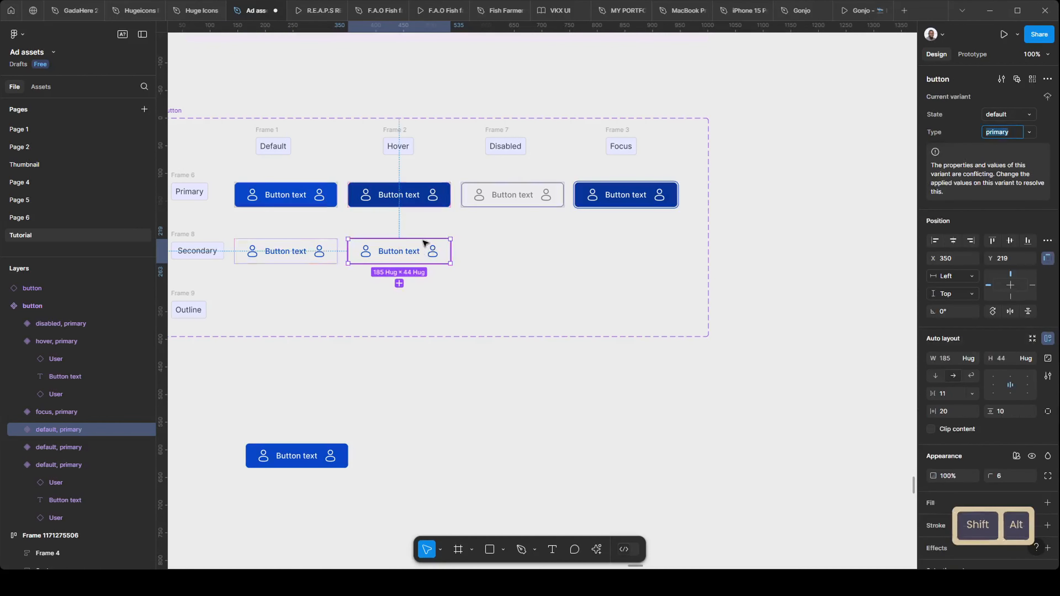
scroll(403, 259, "up", 5, "ctrl")
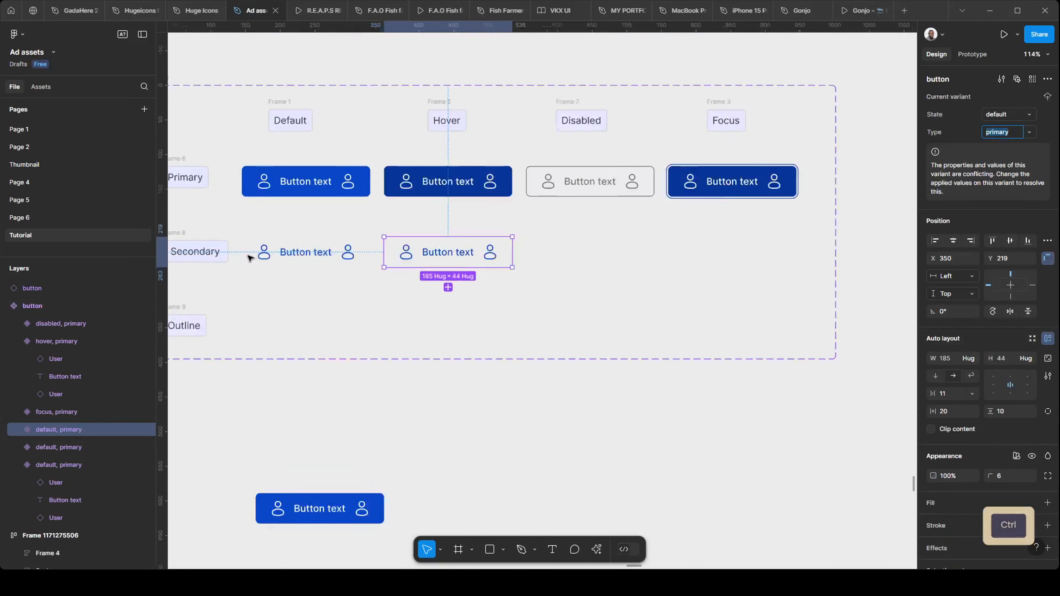
scroll(453, 256, "down", 5, "ctrl")
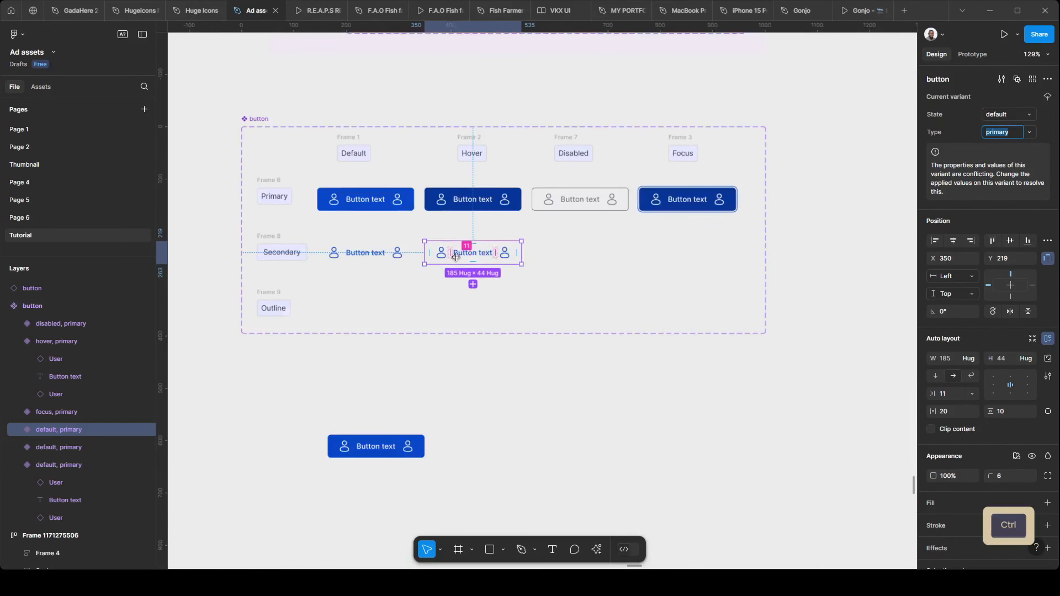
scroll(456, 257, "up", 4)
scroll(457, 261, "down", 4)
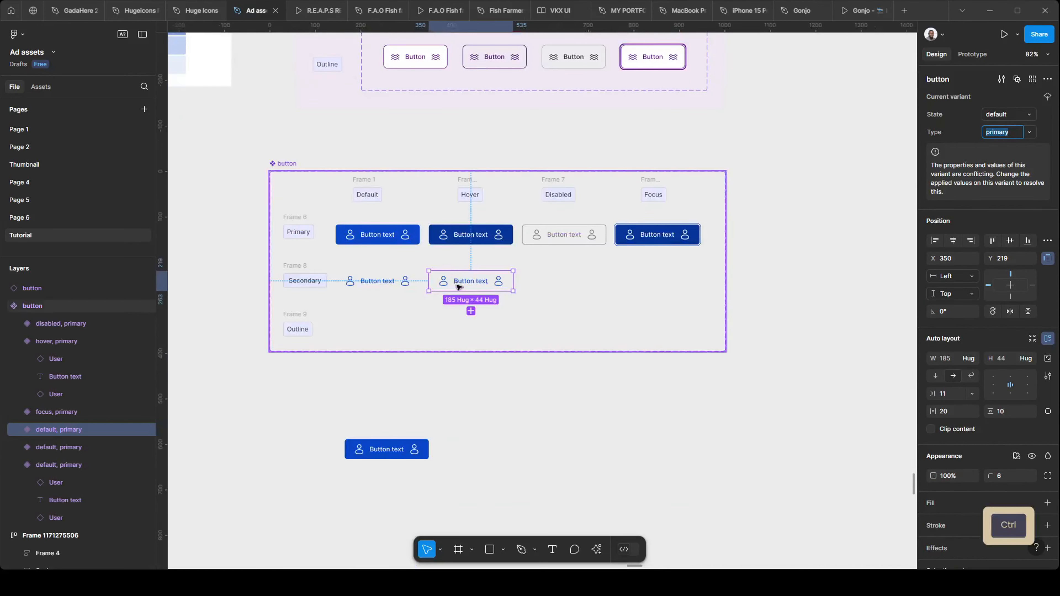
scroll(457, 287, "up", 1, "ctrl")
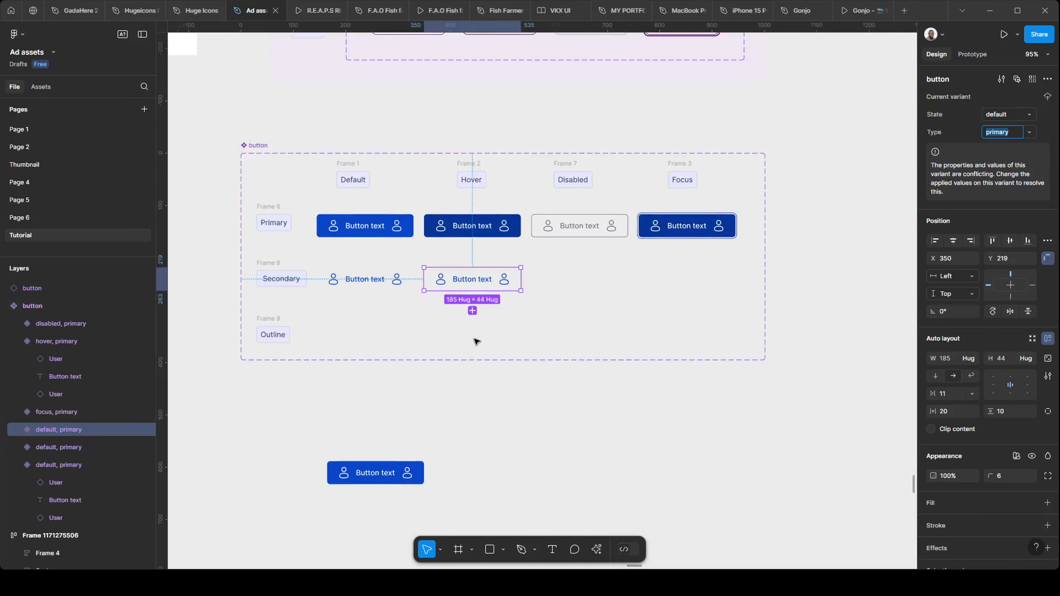
left_click(432, 322)
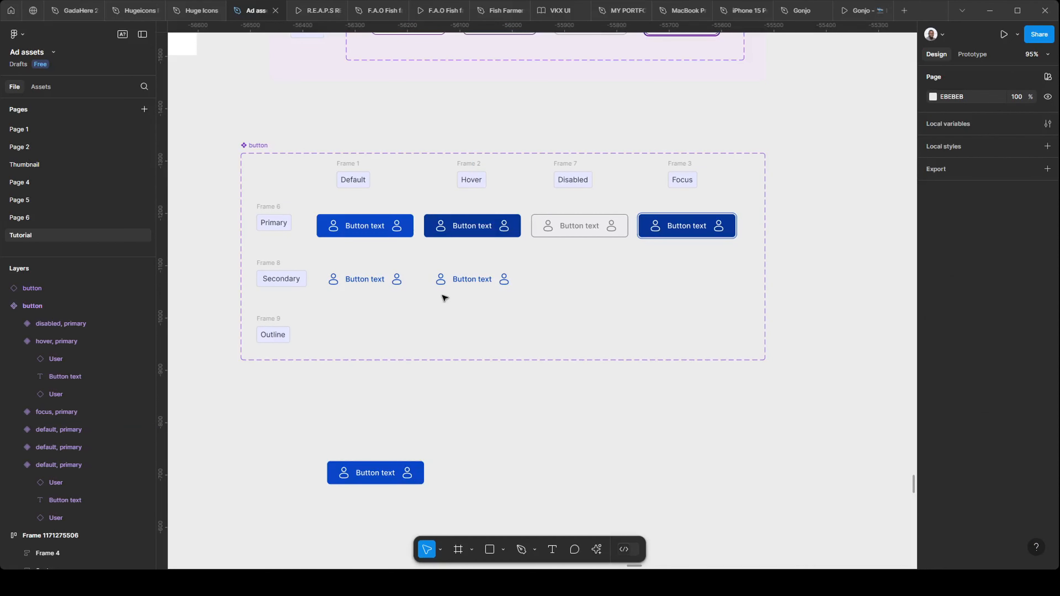
Give the Secondary row's Hover button a background fill of E7EDFA, sampled from shade 1 of the blue color scale.
left_click(459, 283)
scroll(542, 284, "up", 1)
scroll(542, 293, "up", 1)
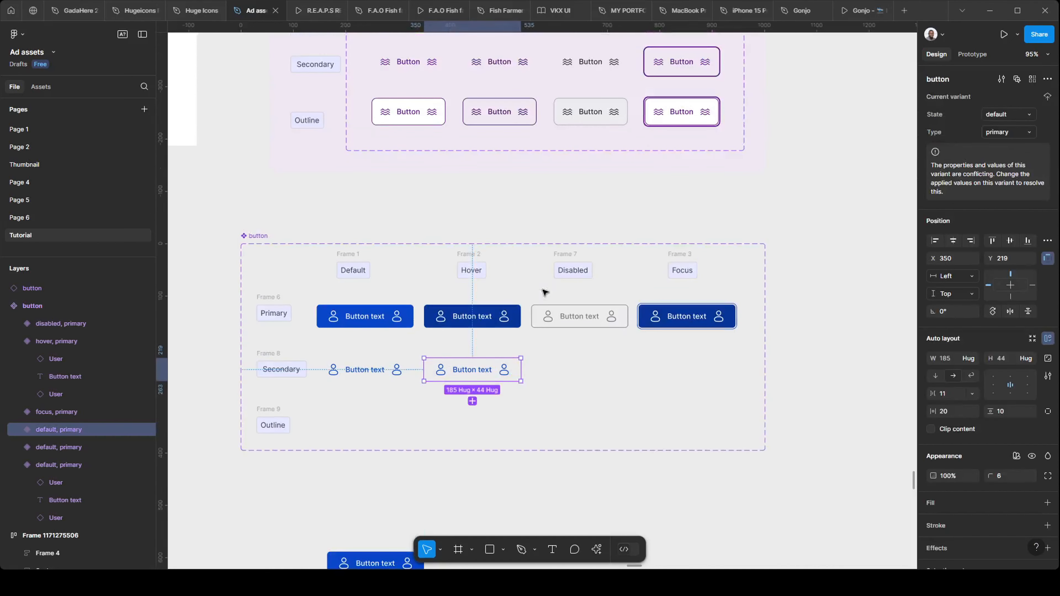
scroll(536, 313, "down", 1)
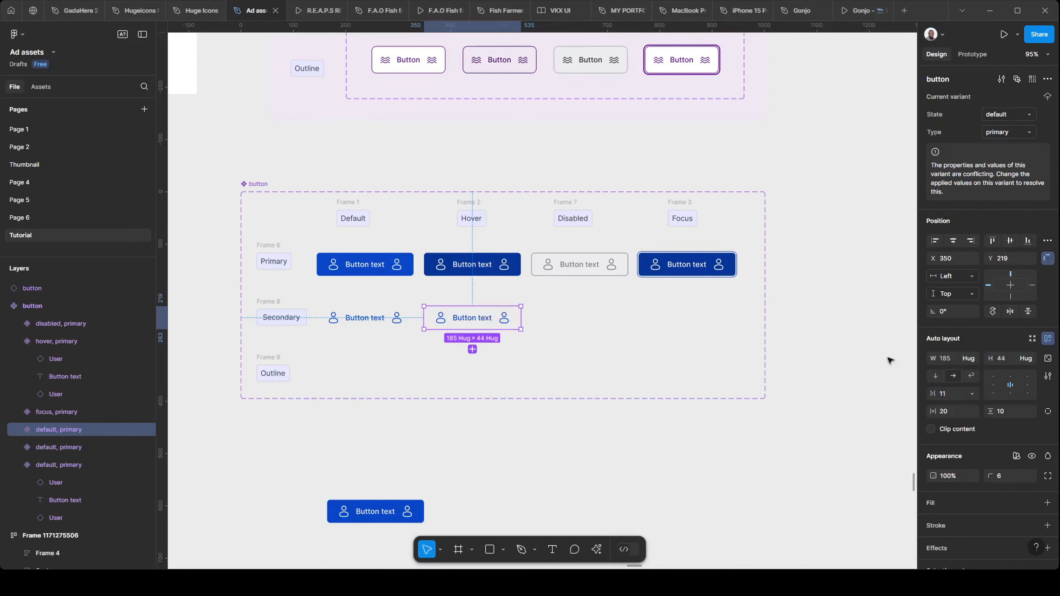
scroll(968, 424, "down", 3)
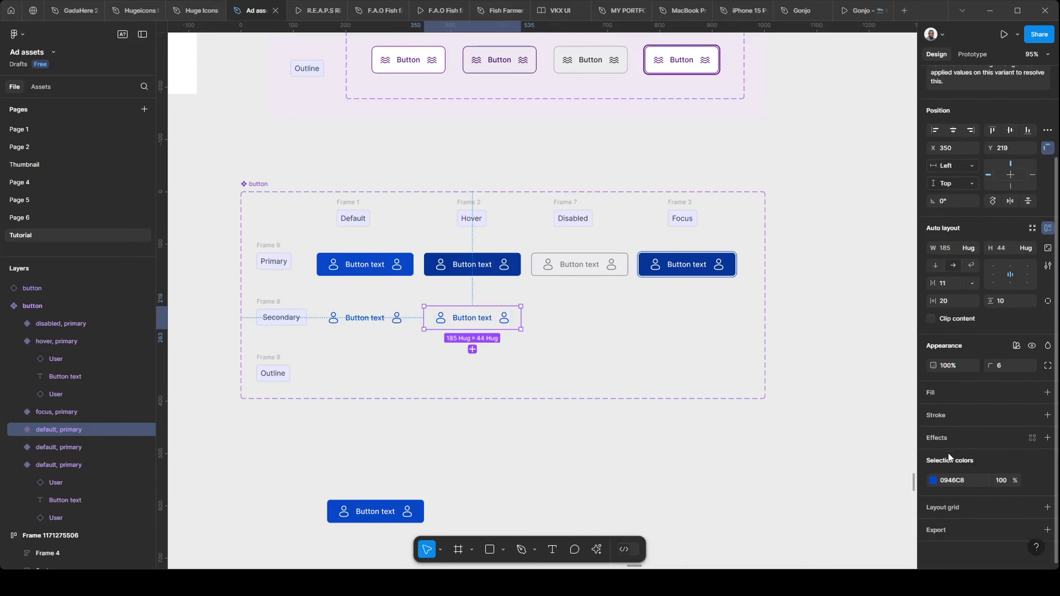
left_click(933, 481)
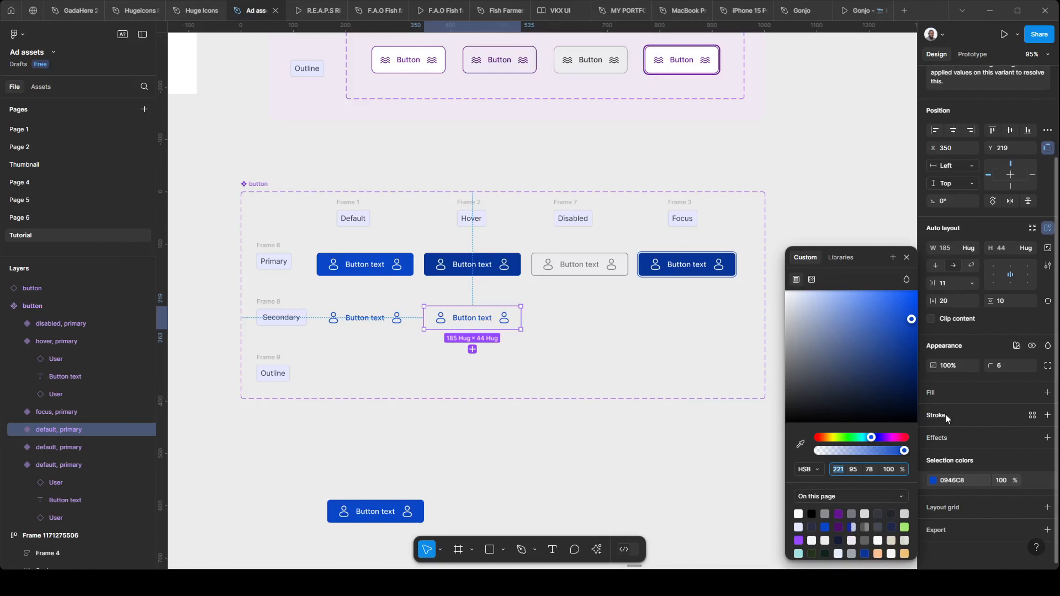
left_click(1047, 393)
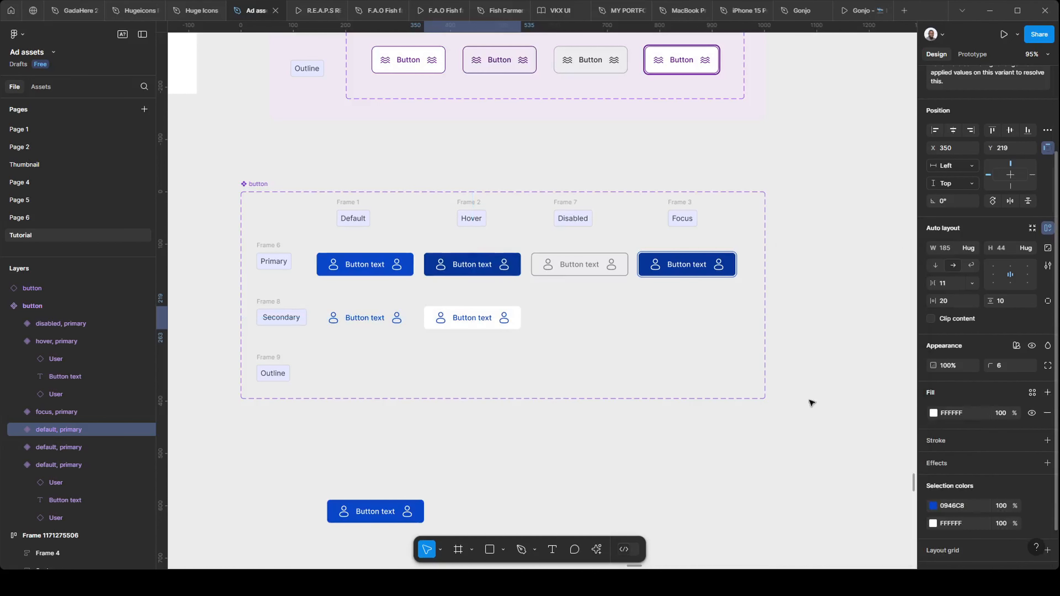
left_click(934, 413)
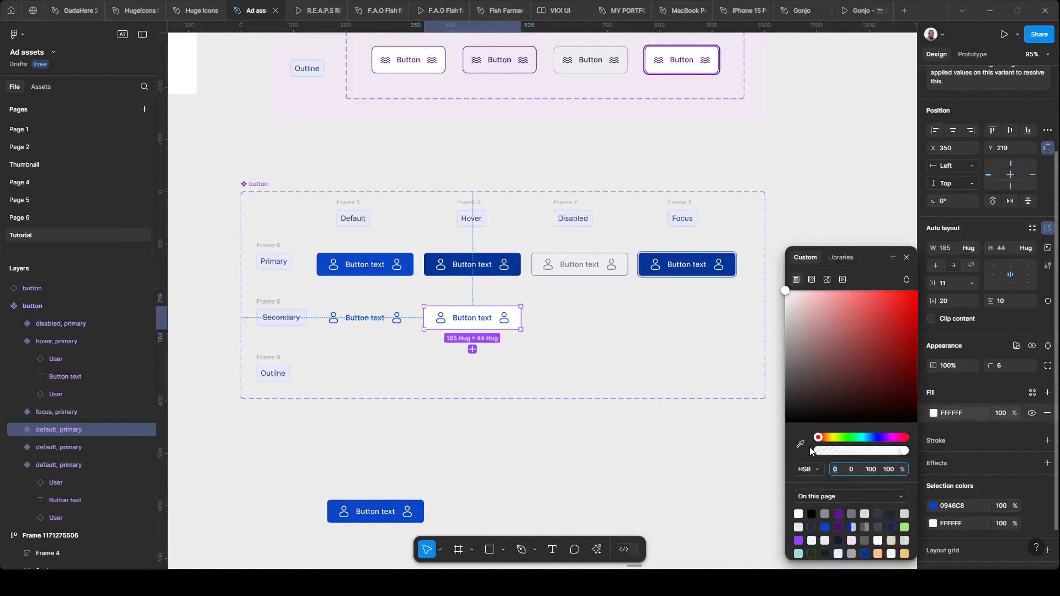
left_click(800, 444)
scroll(593, 370, "down", 4, "ctrl")
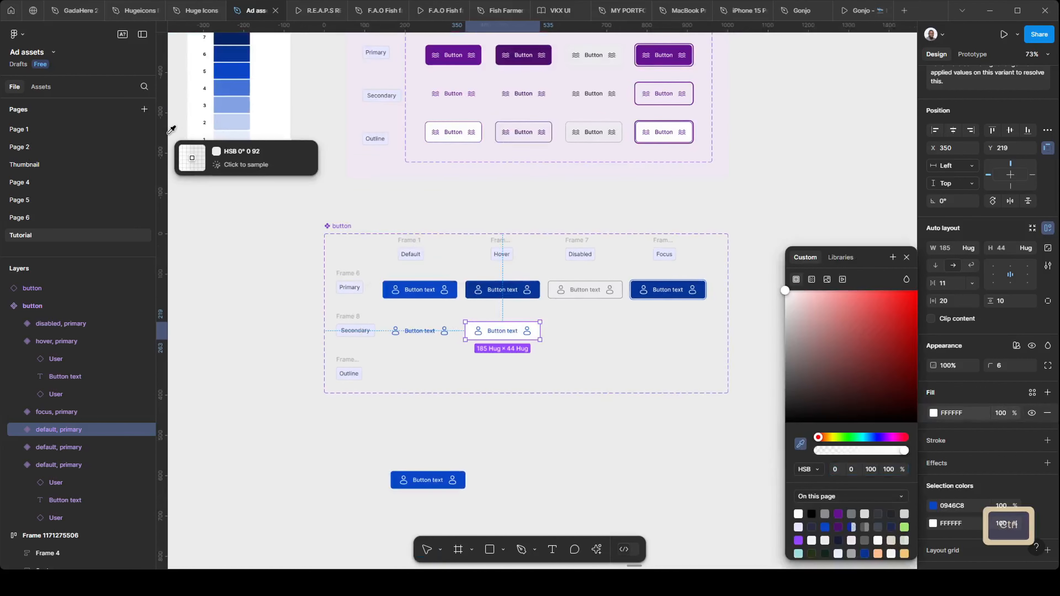
left_click(240, 141)
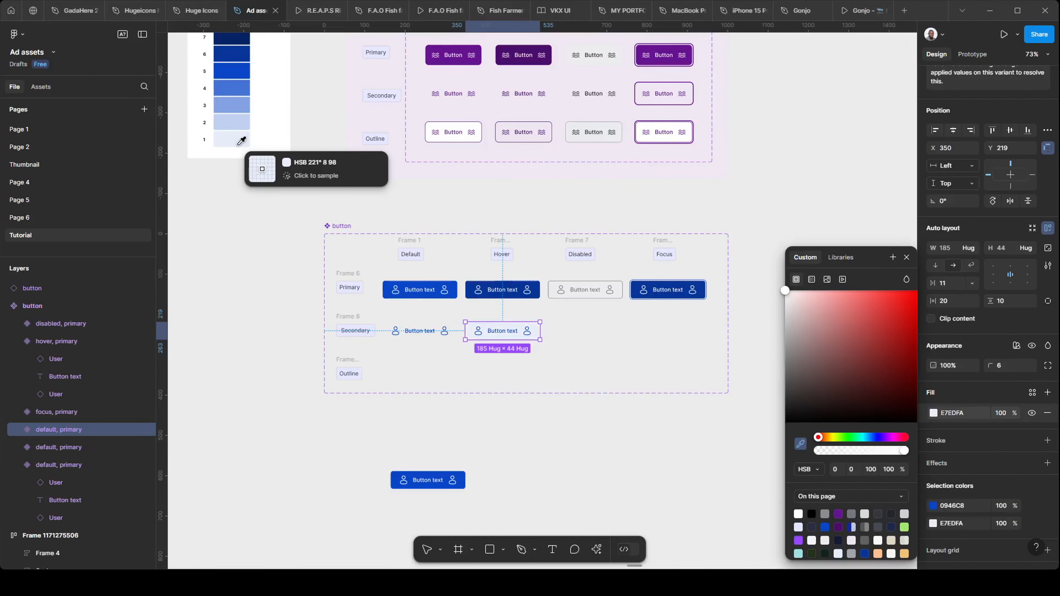
left_click(503, 382)
scroll(511, 363, "up", 4, "ctrl")
Recolor the label and icons of the Secondary Hover button to 073496, sampled from the Primary Hover button.
left_click(513, 330)
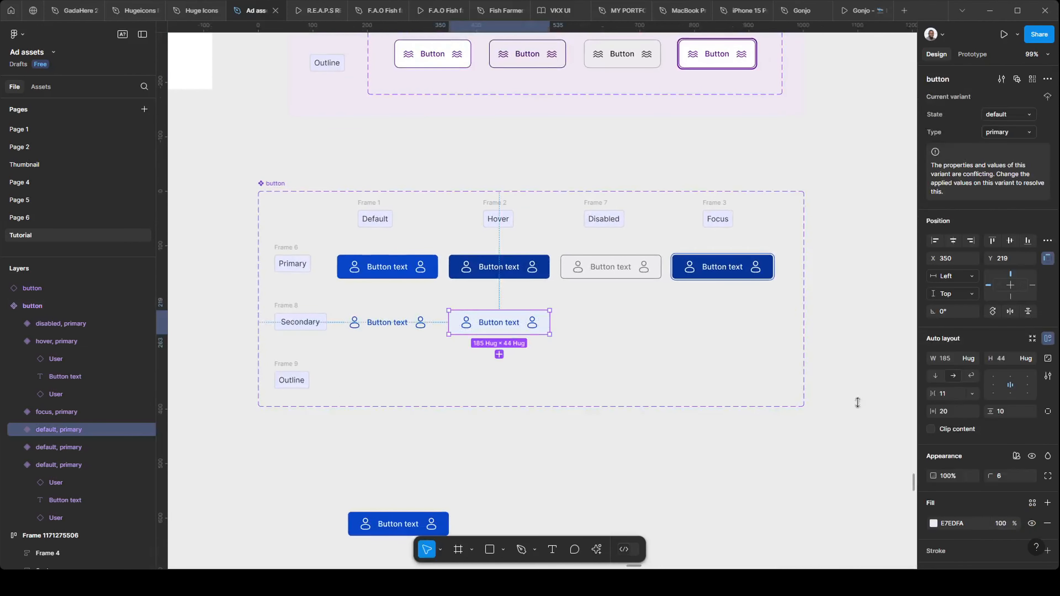
scroll(974, 444, "down", 4)
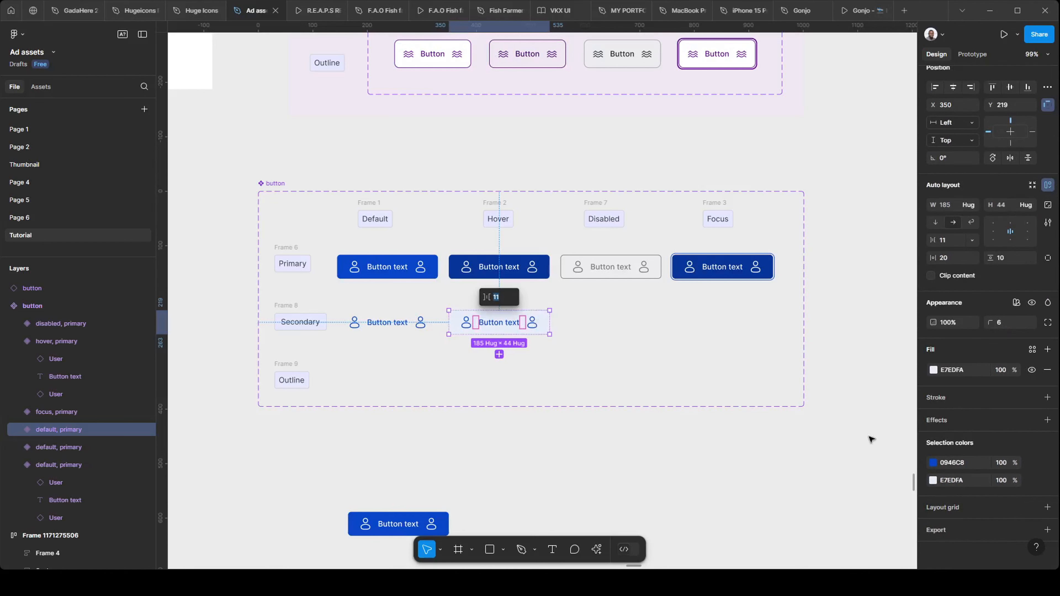
left_click(933, 463)
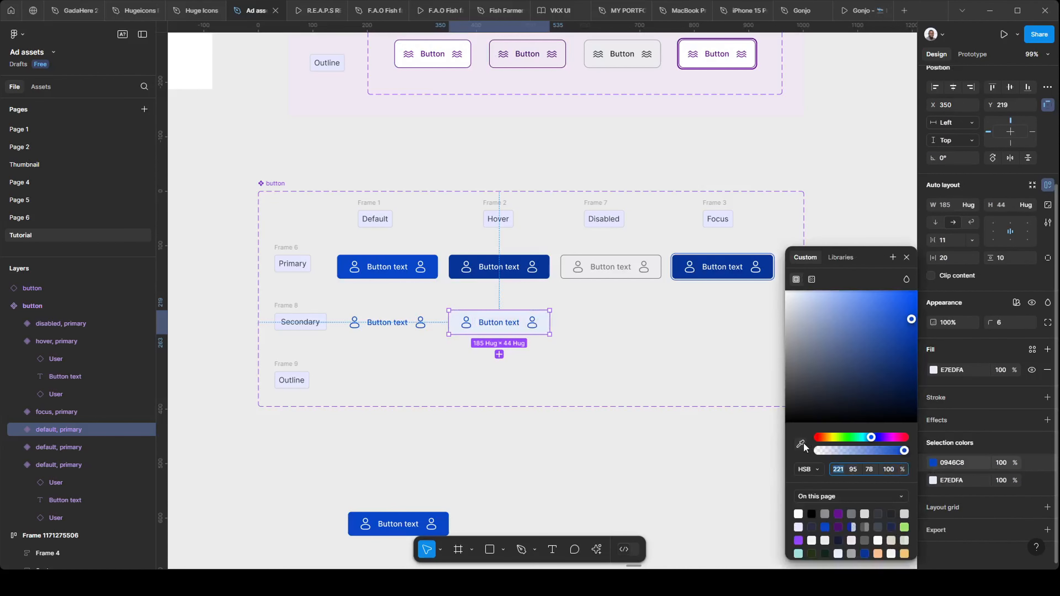
left_click(481, 273)
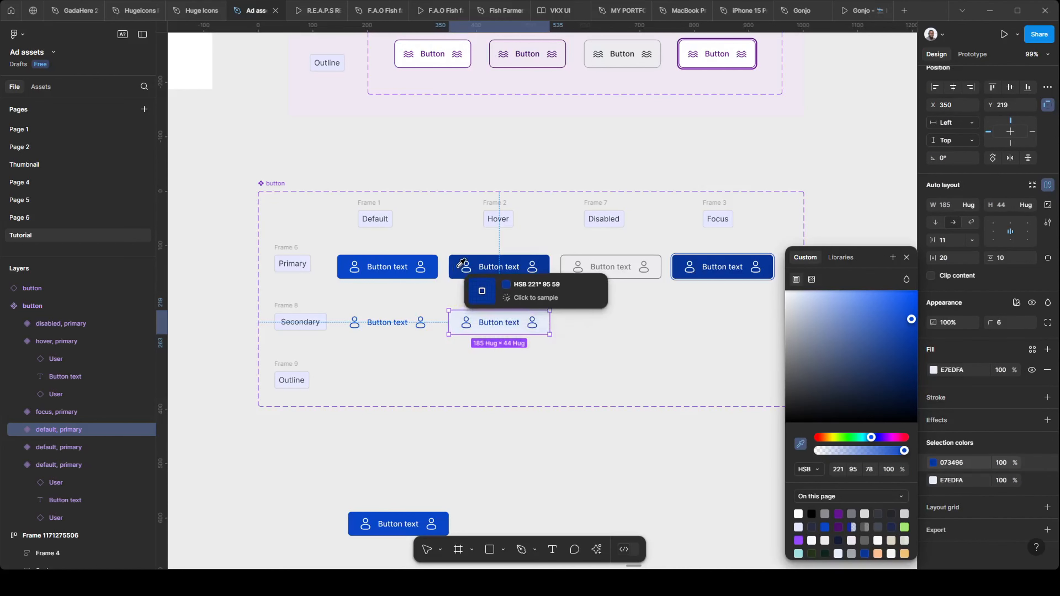
left_click(594, 405)
Duplicate the Secondary Default button into the Disabled column and recolor its label and icons to 737780, sampled from the gray scale.
scroll(561, 355, "up", 5)
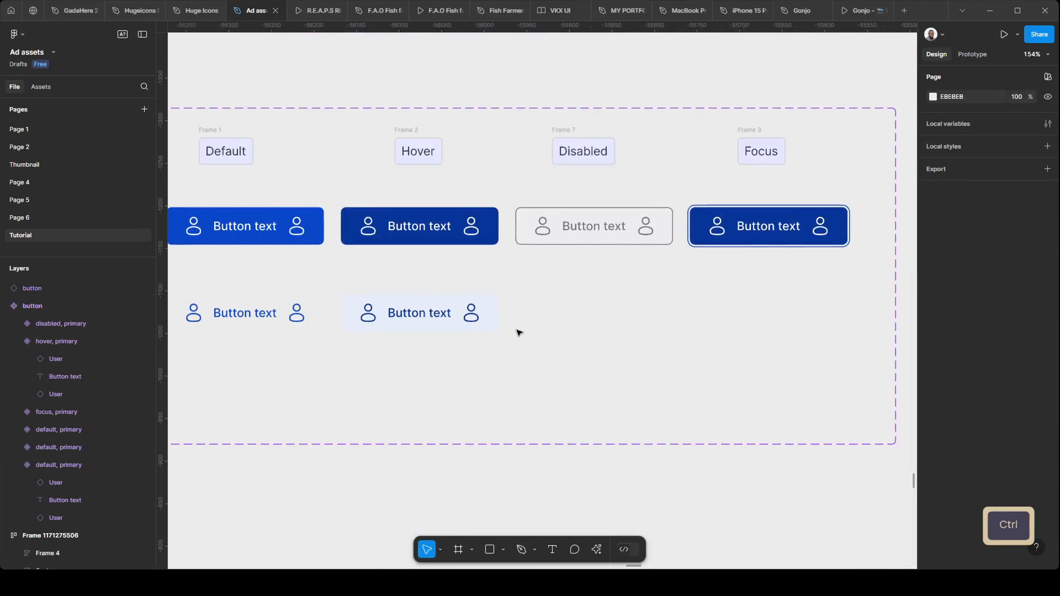
left_click_drag(423, 322, 600, 331)
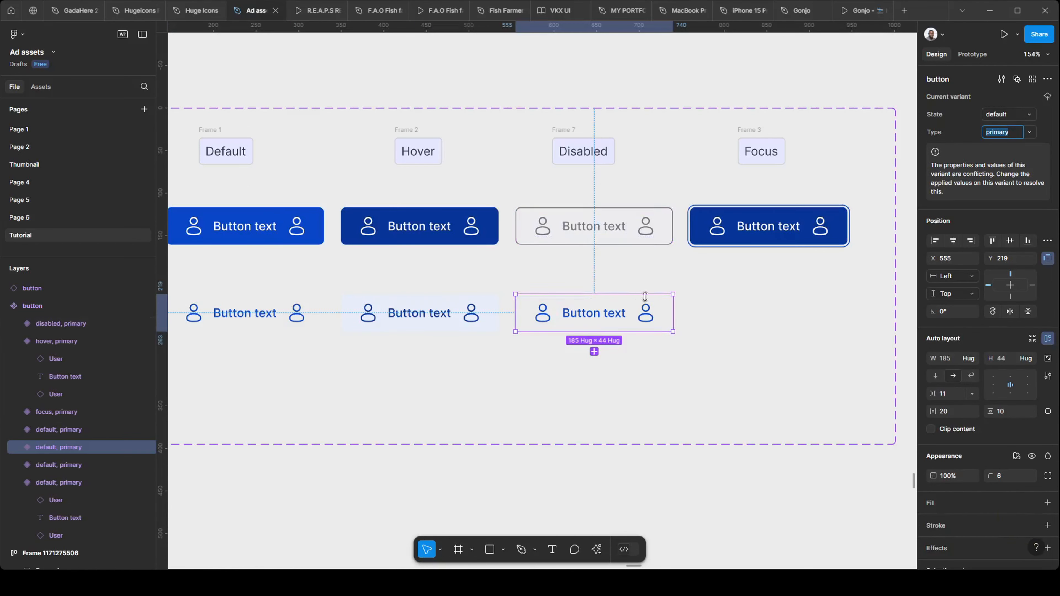
scroll(979, 457, "down", 3)
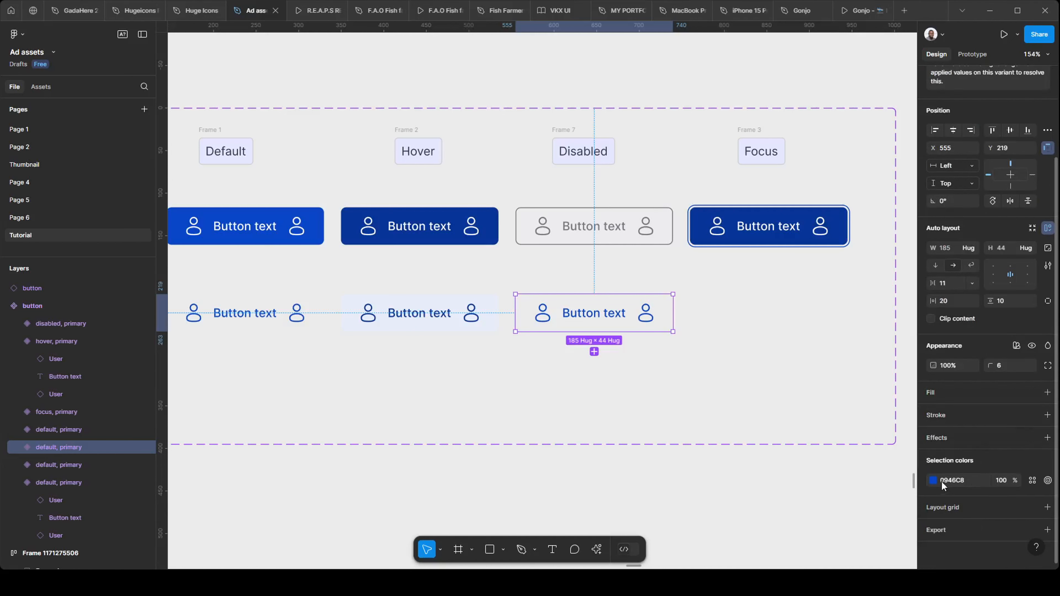
left_click(933, 480)
left_click(800, 446)
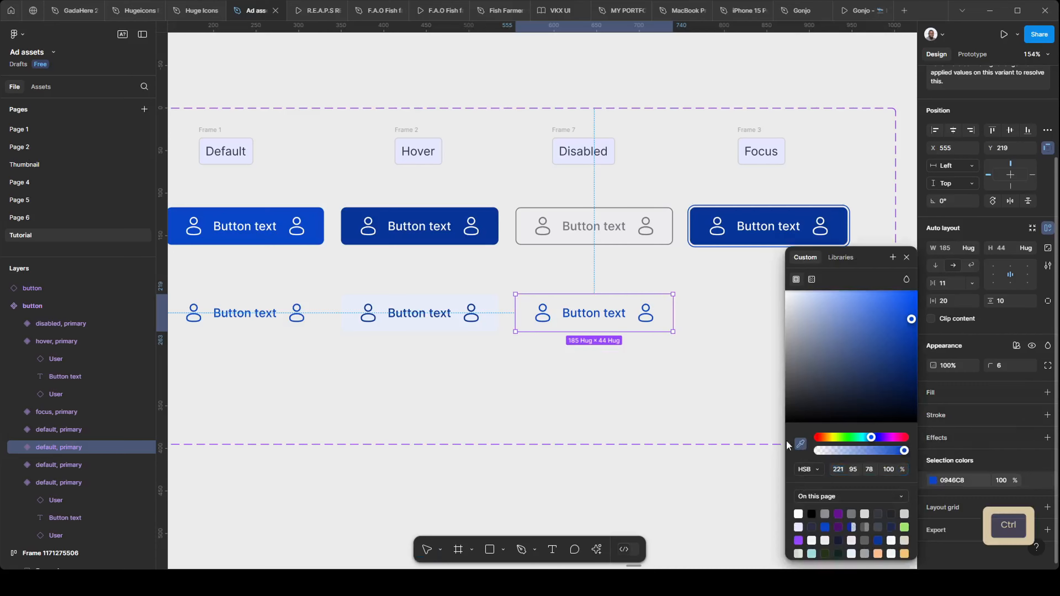
scroll(719, 414, "down", 2)
scroll(720, 412, "down", 4)
scroll(183, 215, "up", 3)
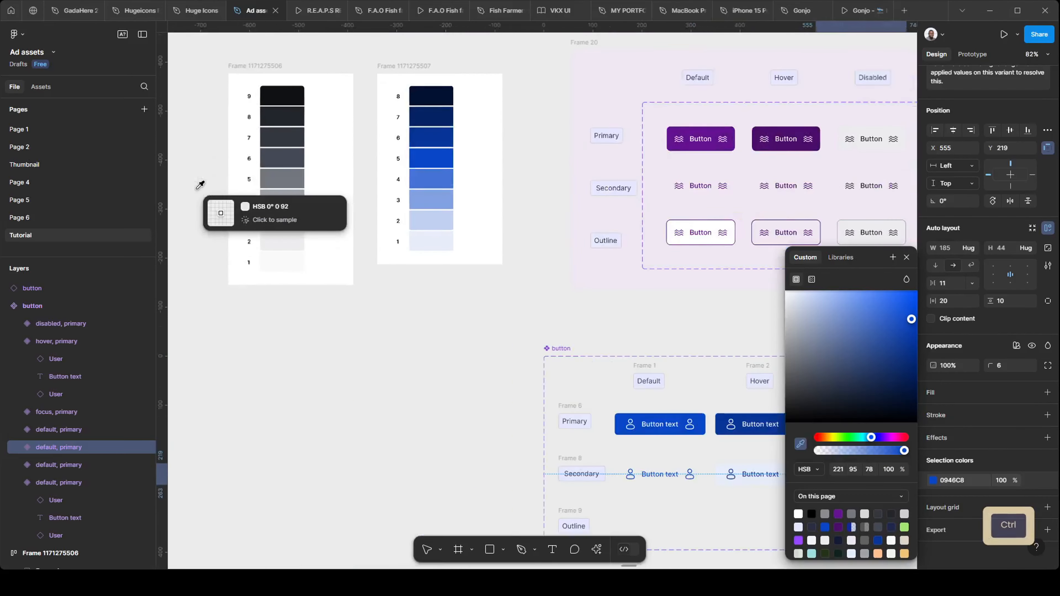
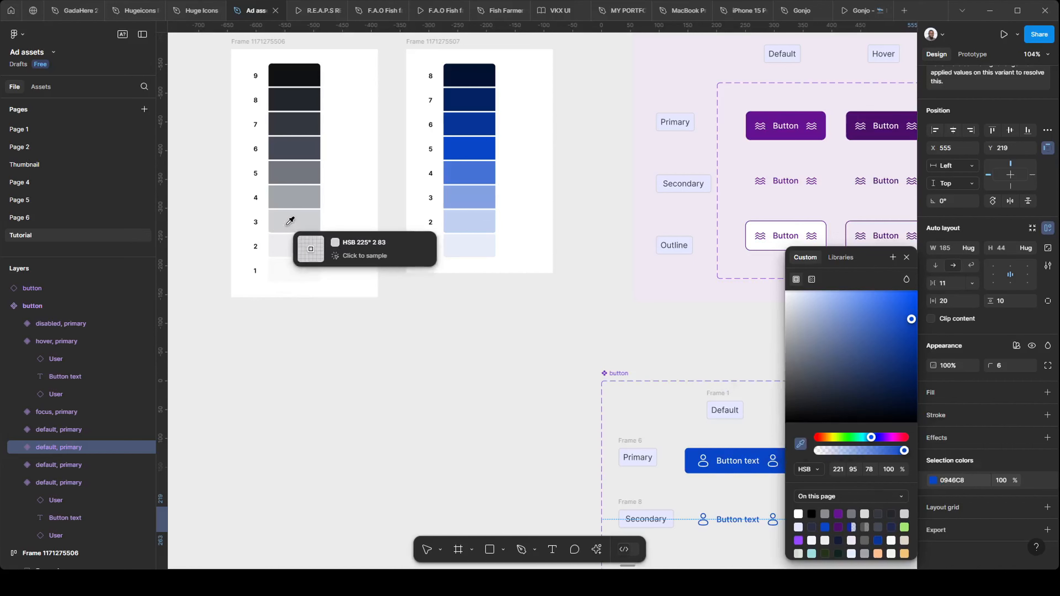
left_click(306, 167)
scroll(263, 210, "down", 5)
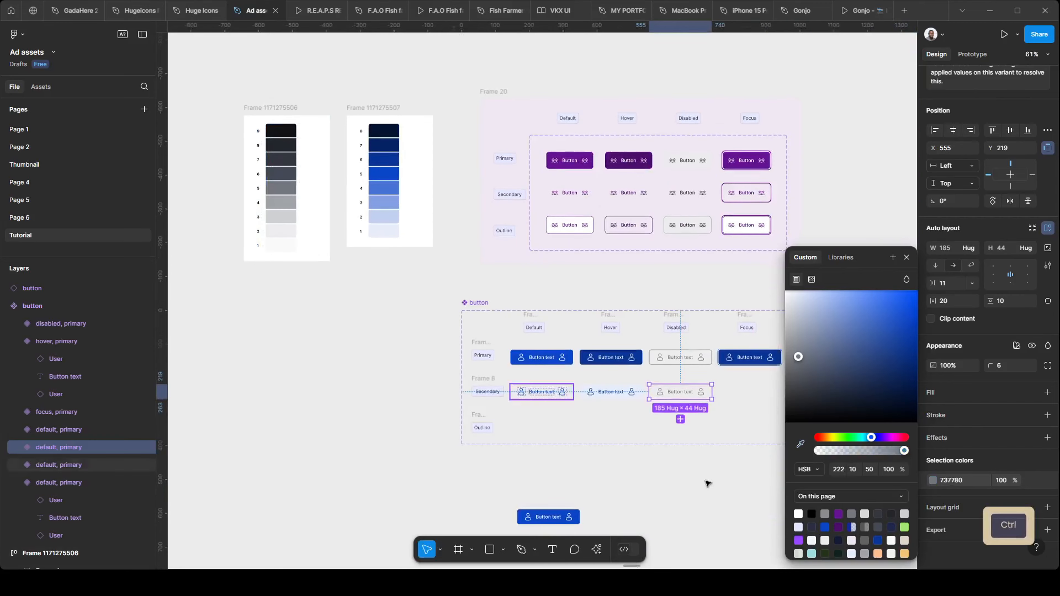
scroll(750, 429, "up", 5)
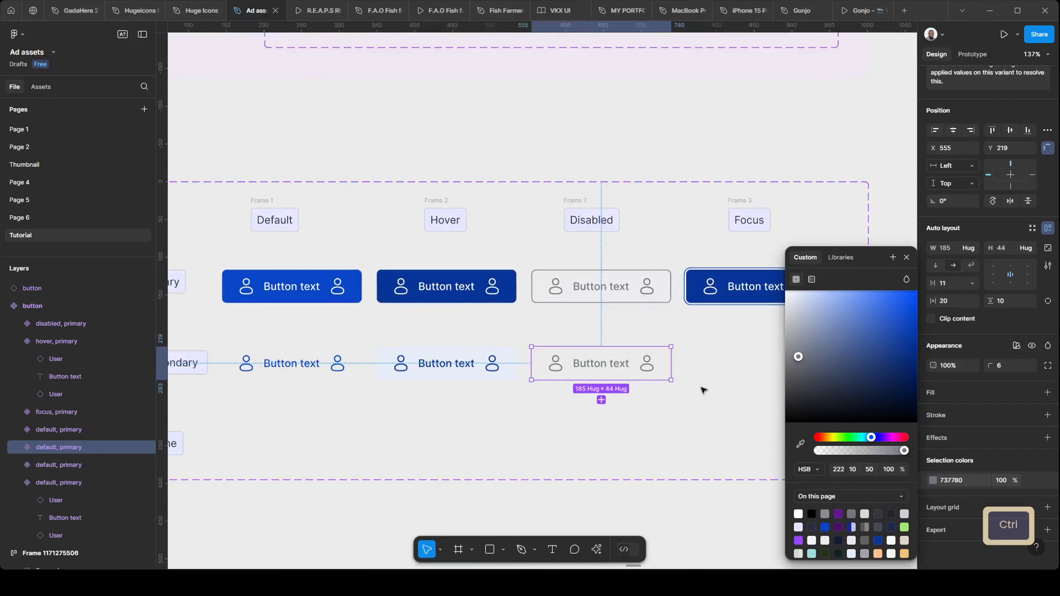
left_click(702, 390)
Duplicate the Secondary row's Default button into the Focus column, aligned with the left edge of the Primary Focus button.
scroll(655, 397, "right", 3)
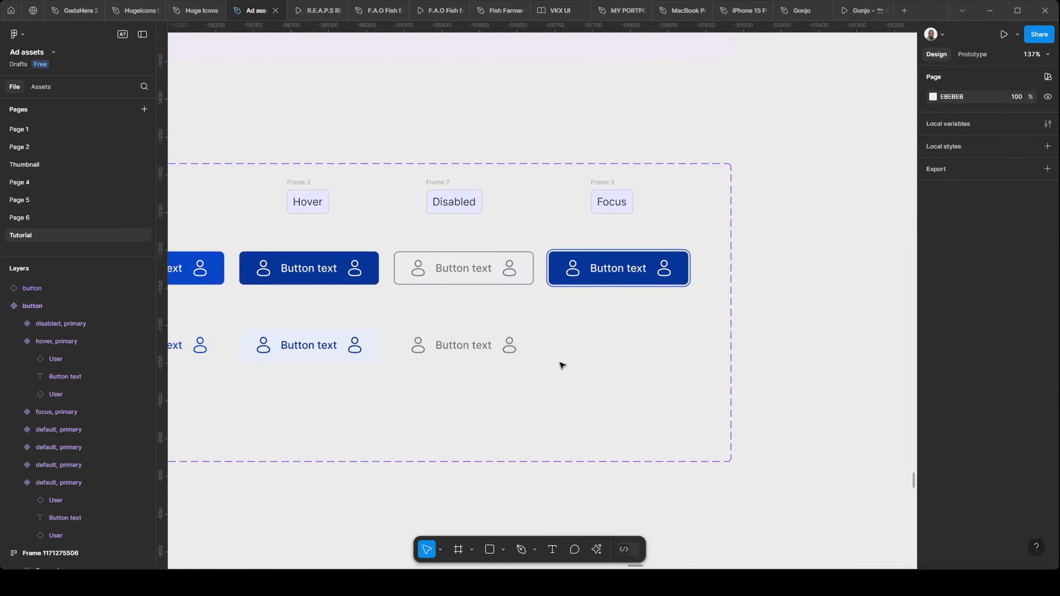
left_click(453, 345, "alt")
scroll(626, 350, "down", 2)
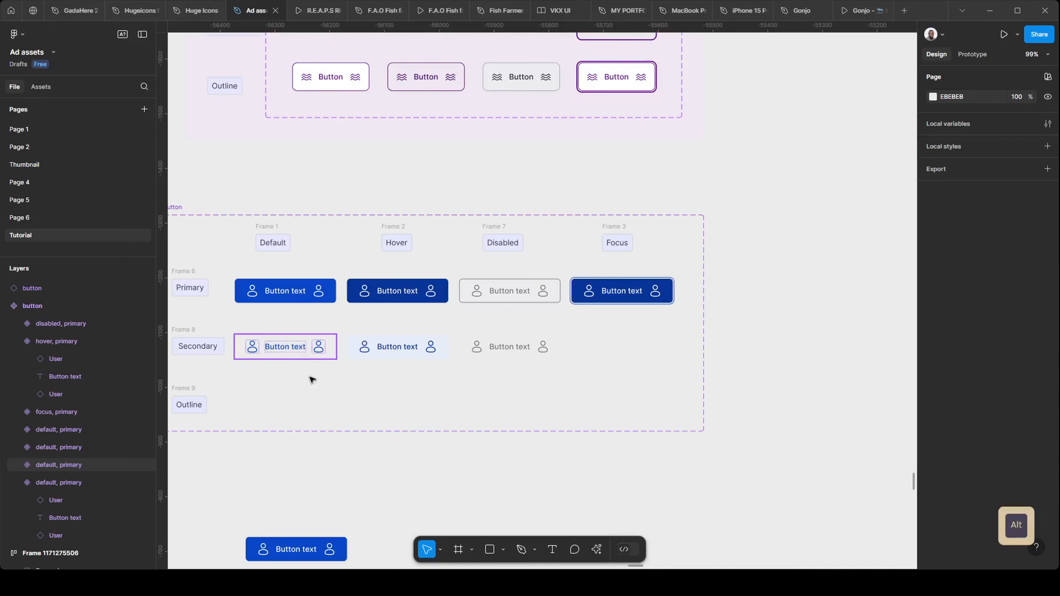
left_click_drag(308, 340, 614, 340)
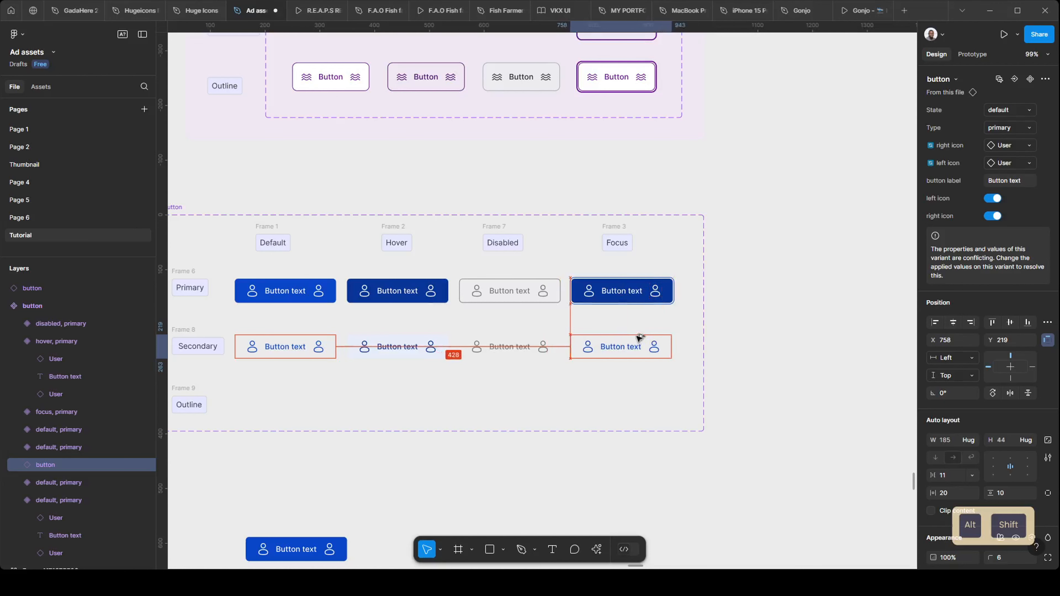
left_click_drag(640, 337, 640, 338)
Compare the Secondary row's Focus copy with the Secondary Focus button in the purple reference set.
scroll(667, 398, "up", 3)
scroll(666, 398, "right", 3)
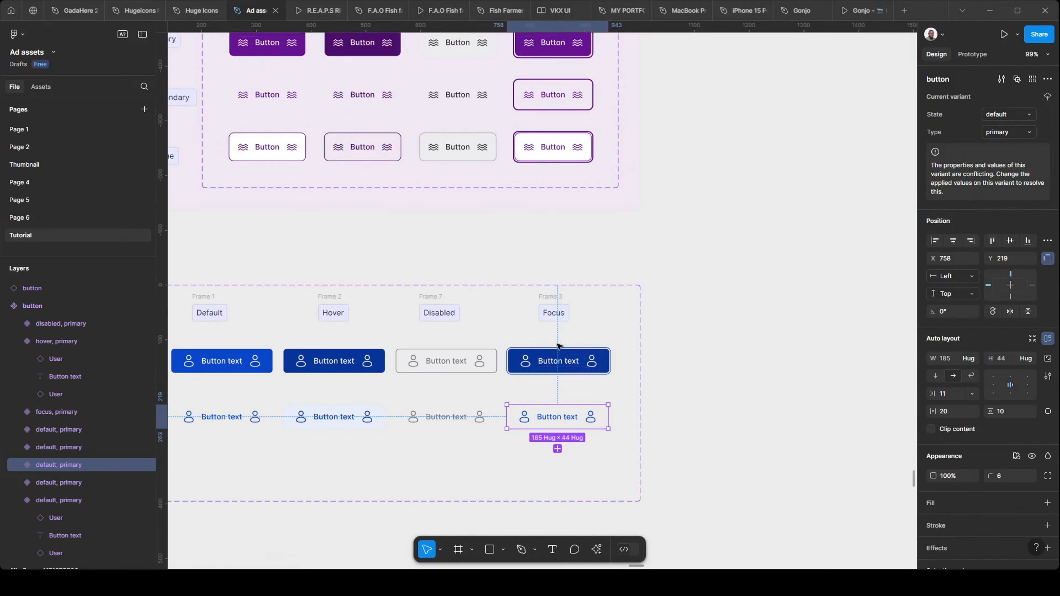
scroll(604, 325, "down", 2, "ctrl")
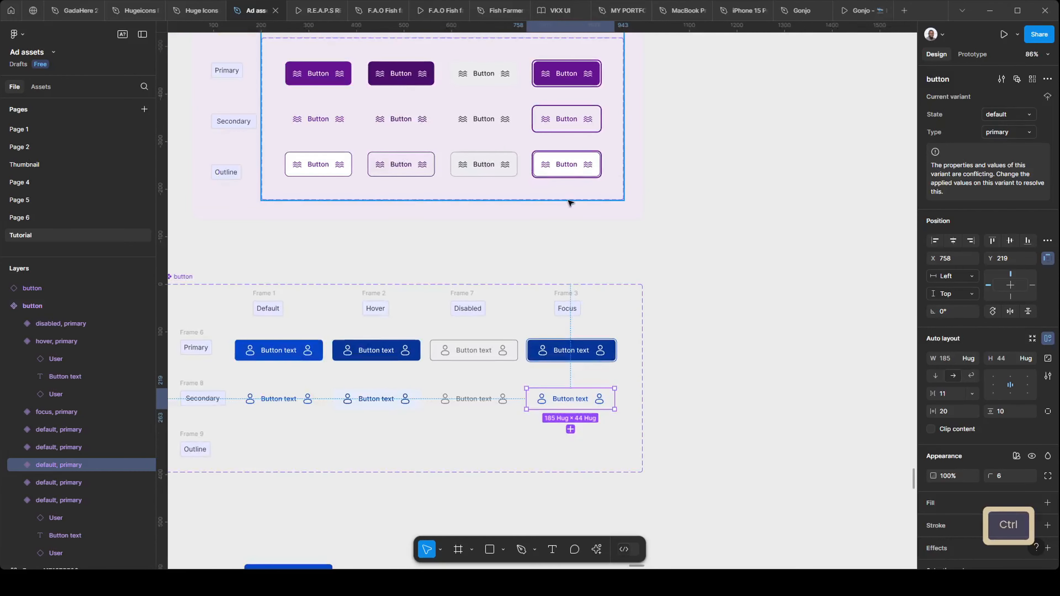
scroll(466, 141, "down", 2)
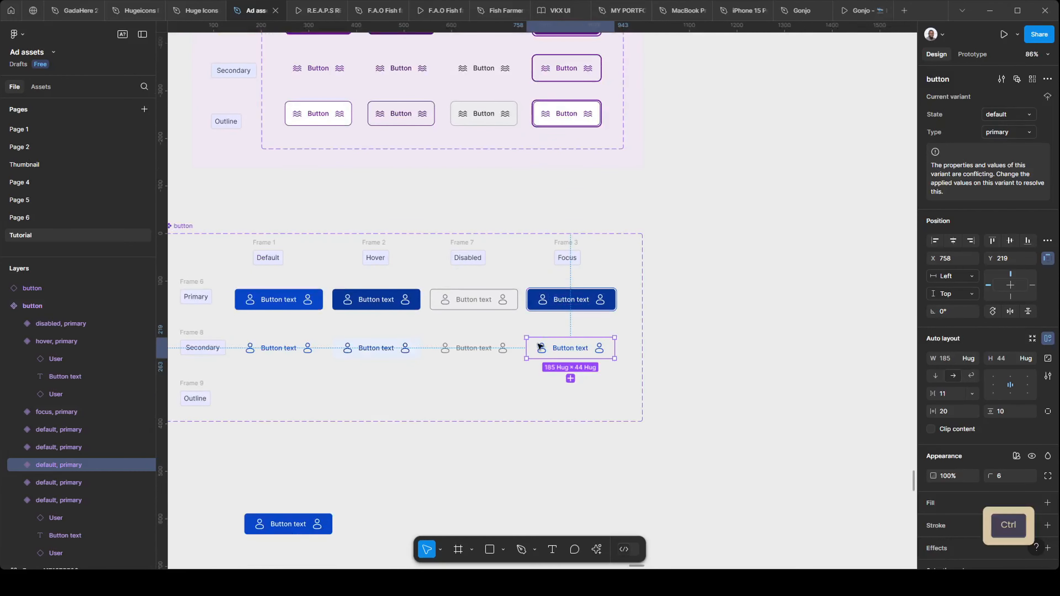
scroll(575, 353, "up", 2, "ctrl")
scroll(575, 354, "up", 1)
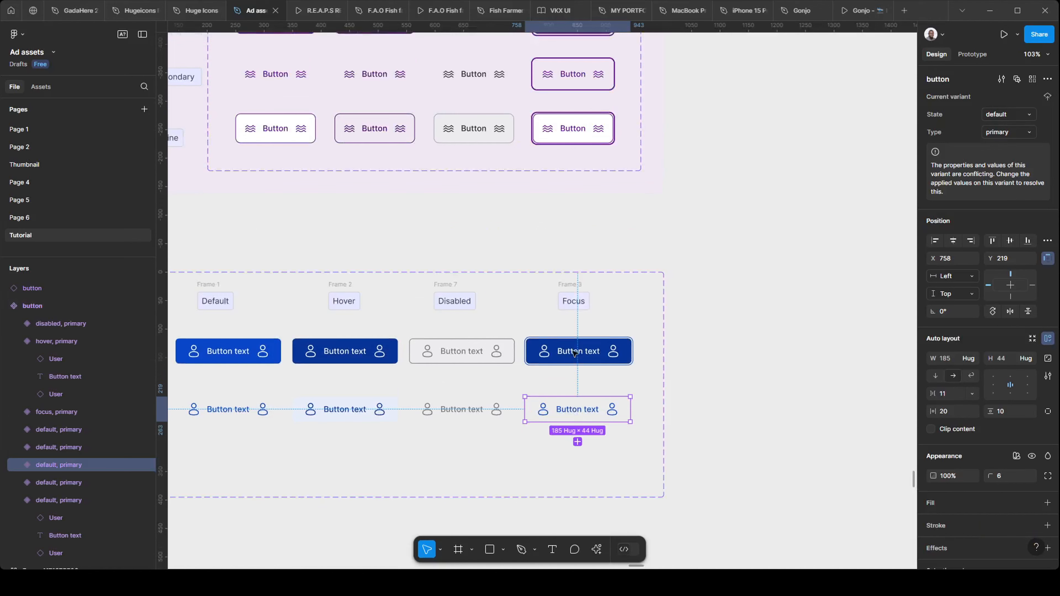
scroll(570, 378, "down", 2)
scroll(564, 385, "up", 3, "ctrl")
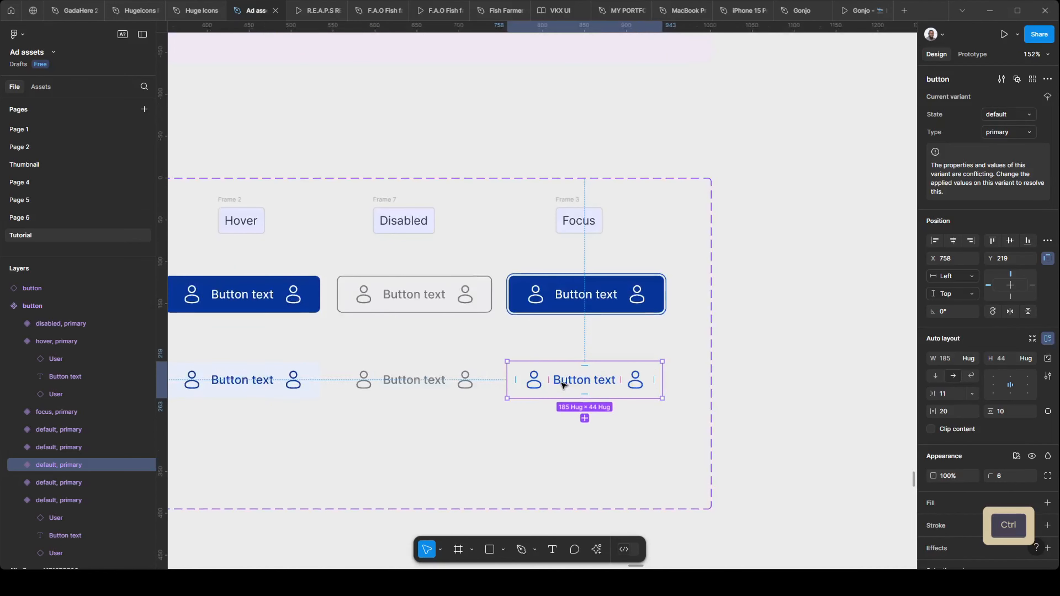
scroll(529, 386, "up", 1, "ctrl")
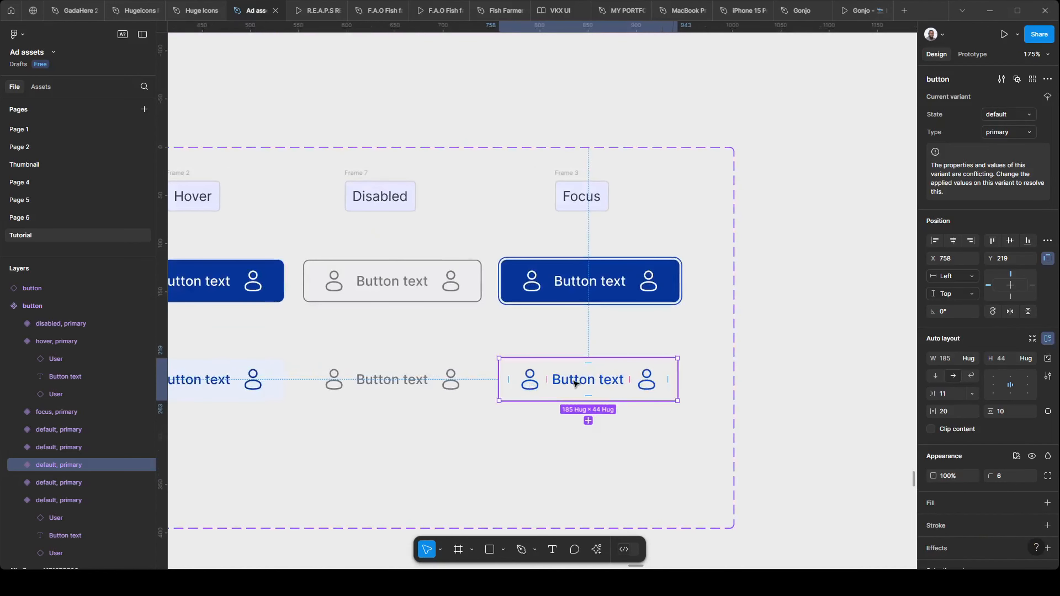
double_click(575, 383)
scroll(645, 393, "down", 4, "ctrl")
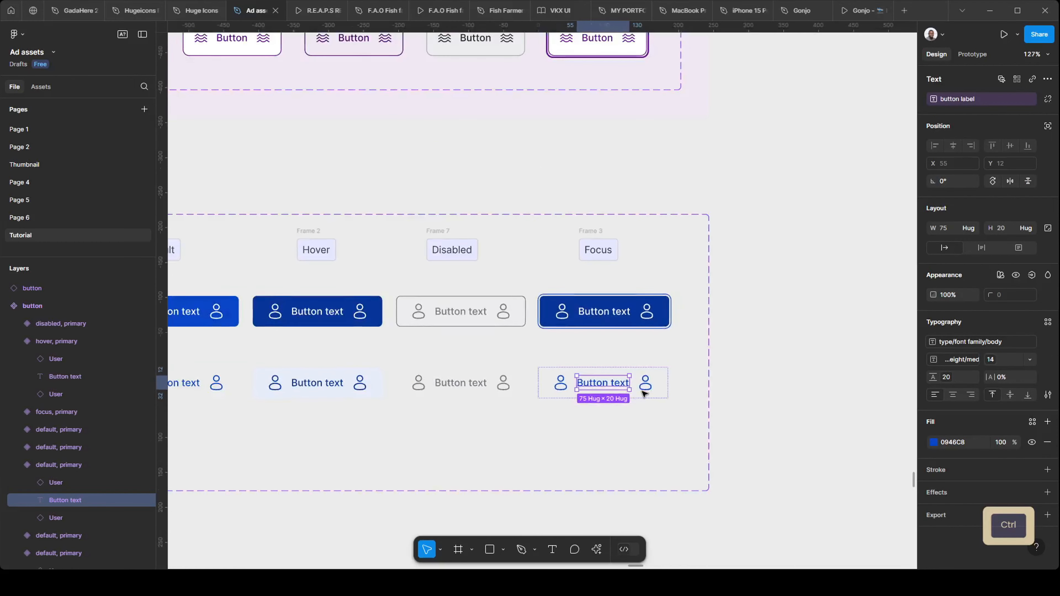
left_click(635, 409)
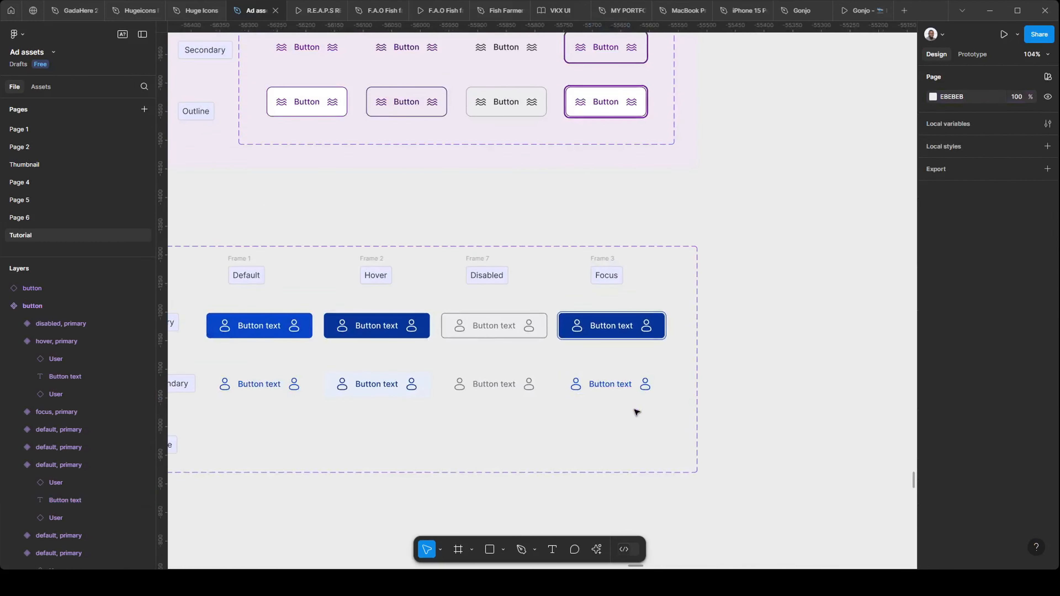
left_click(610, 385)
scroll(604, 380, "up", 3, "ctrl")
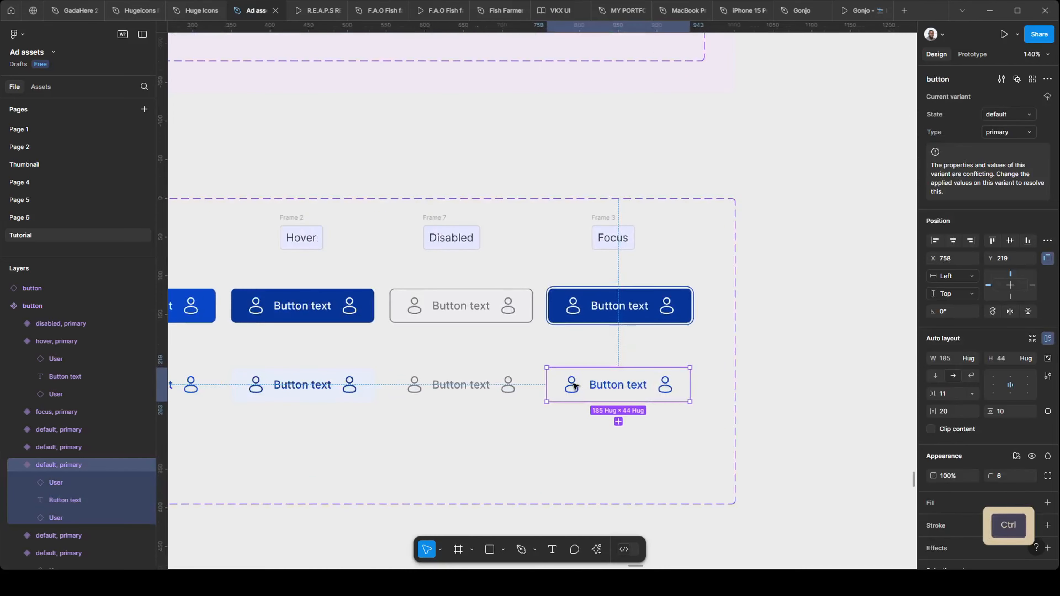
left_click(560, 423)
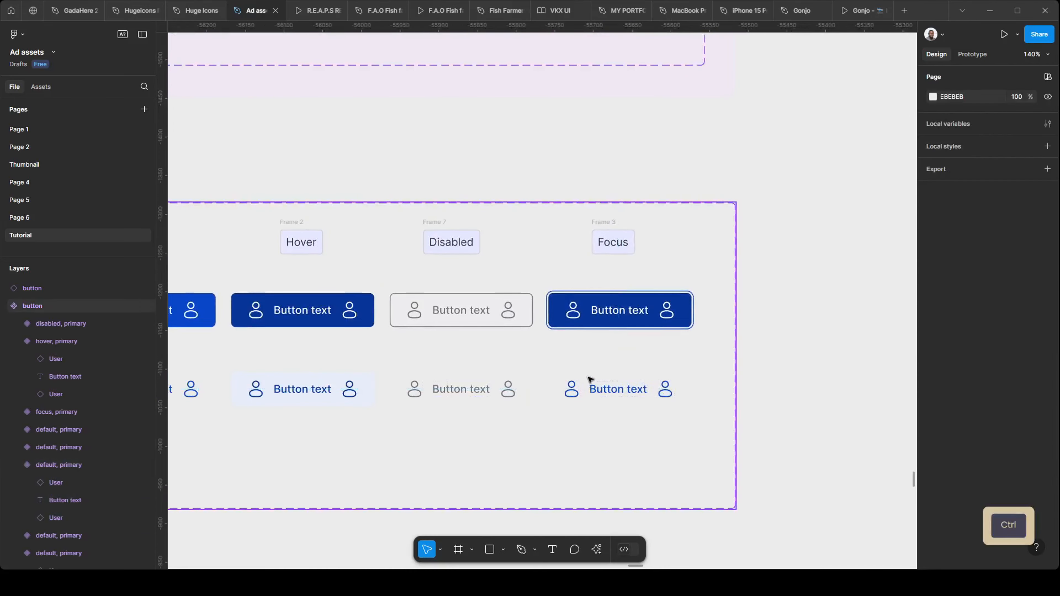
scroll(560, 375, "up", 2, "ctrl")
Copy the focus outline rectangle from the Primary Focus button and paste it into the Secondary row's Focus button.
left_click(558, 324)
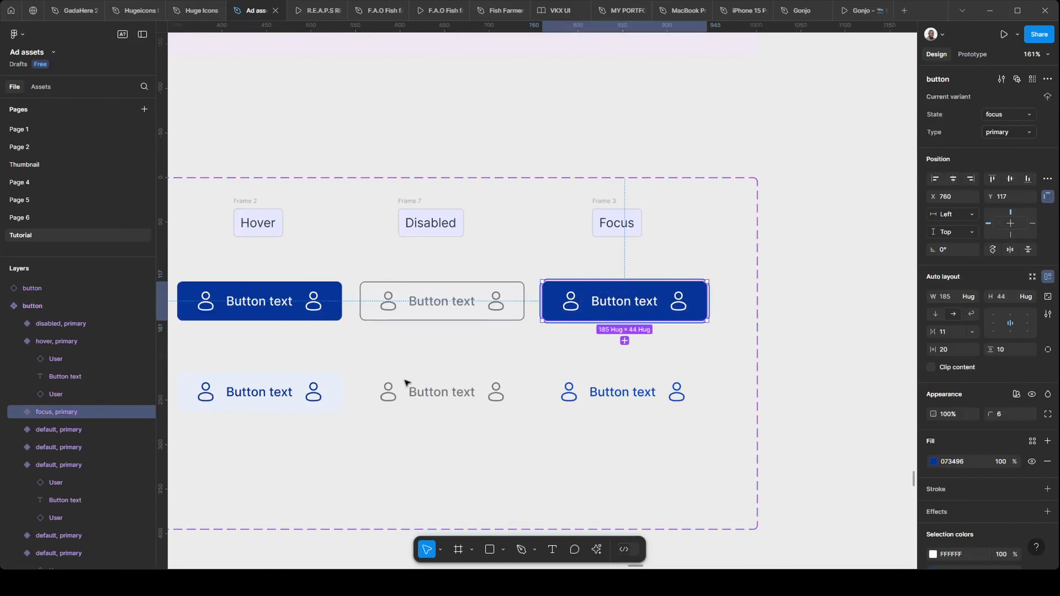
scroll(643, 363, "up", 4, "ctrl")
scroll(534, 341, "up", 3, "ctrl")
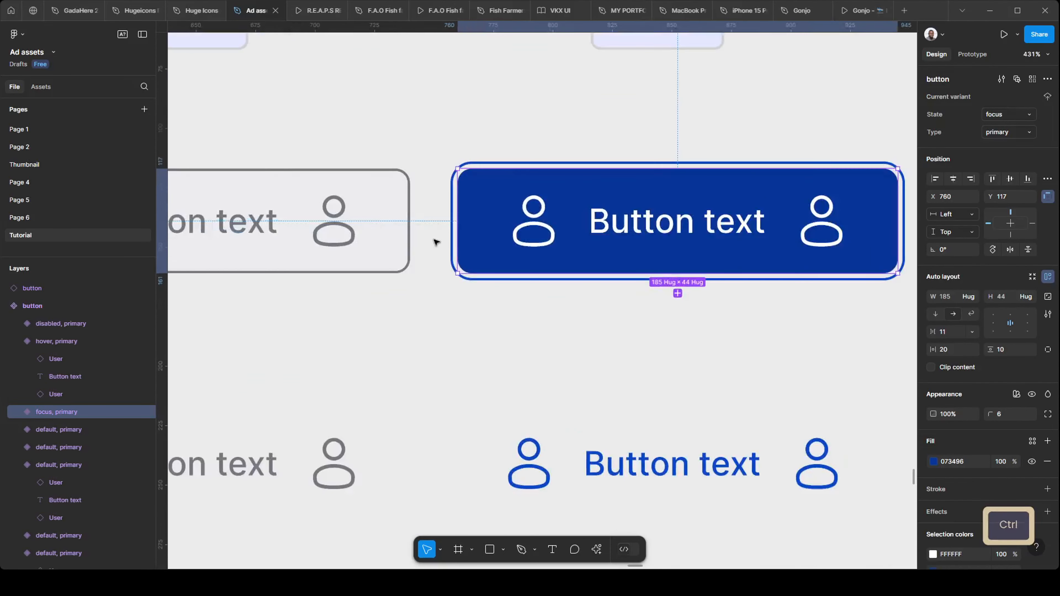
left_click(451, 229, "ctrl")
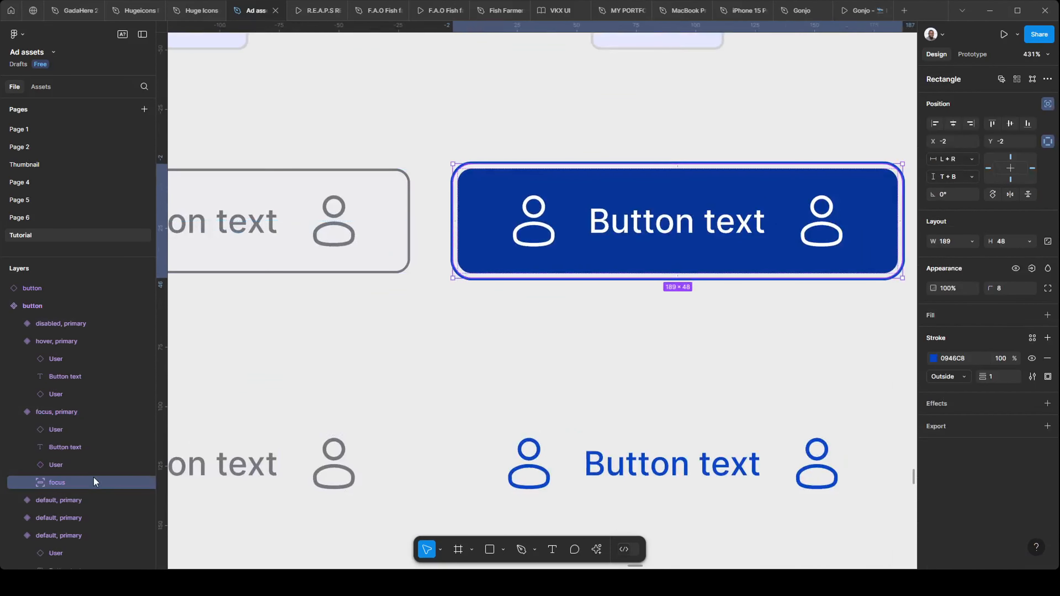
right_click(88, 482)
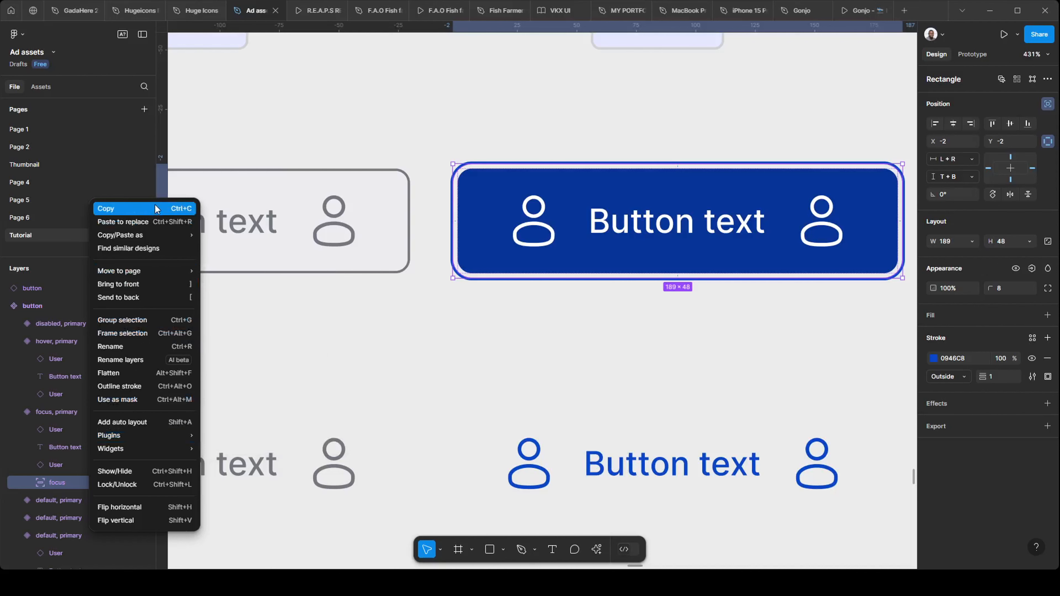
left_click(108, 209)
left_click(693, 492)
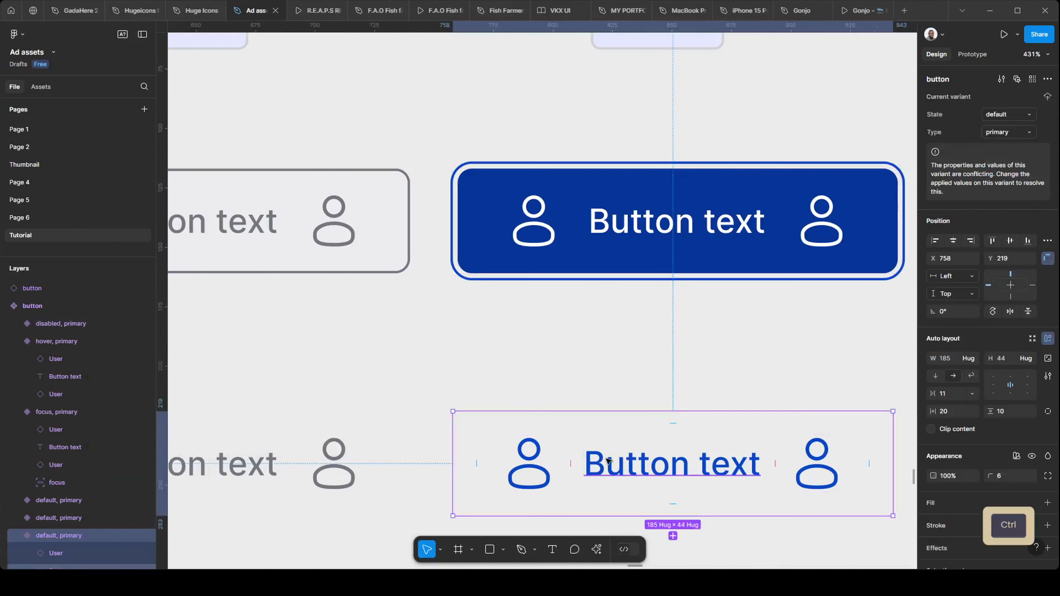
key("ctrl+v")
scroll(606, 461, "down", 2)
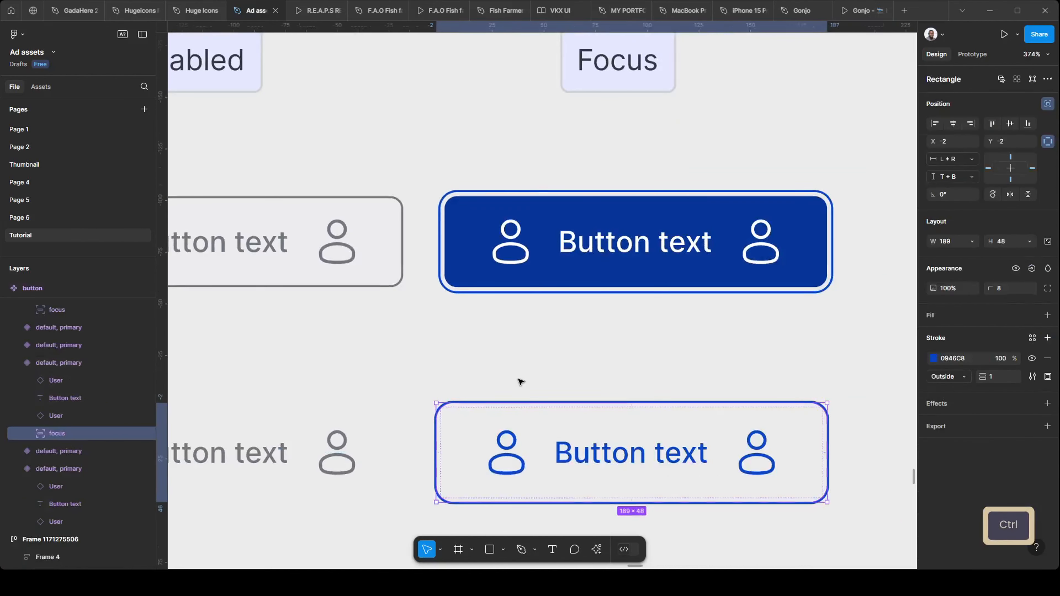
scroll(621, 418, "down", 2)
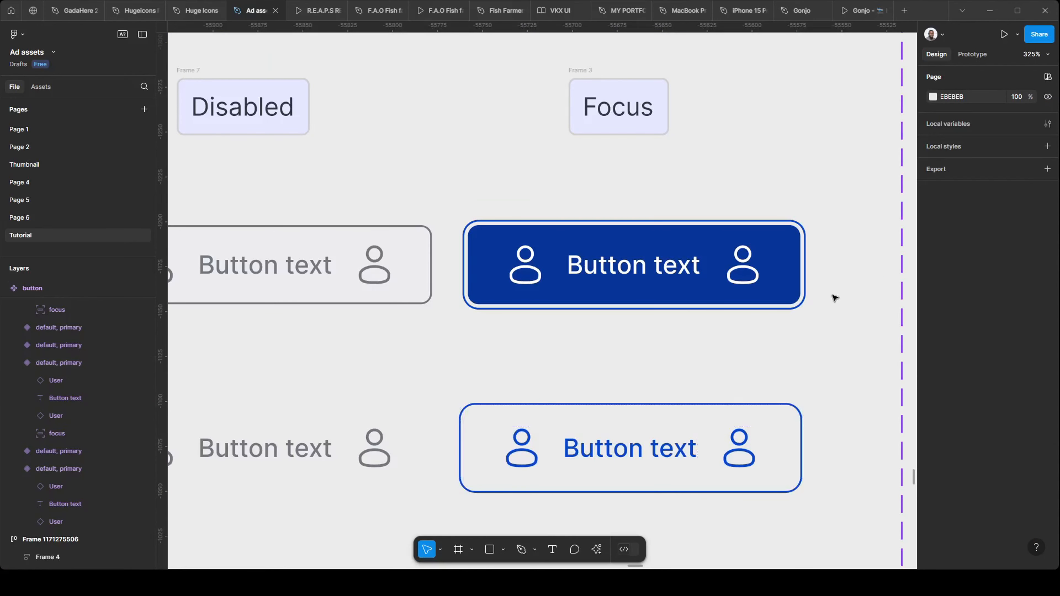
Set the Type property of all four Secondary row buttons to secondary.
scroll(782, 328, "down", 2)
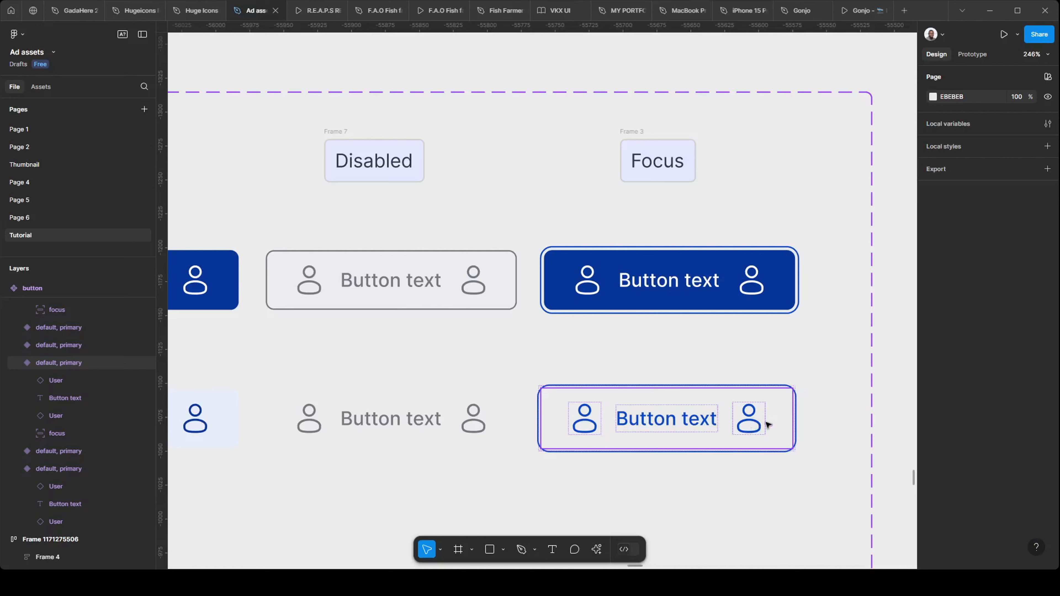
scroll(735, 403, "down", 5)
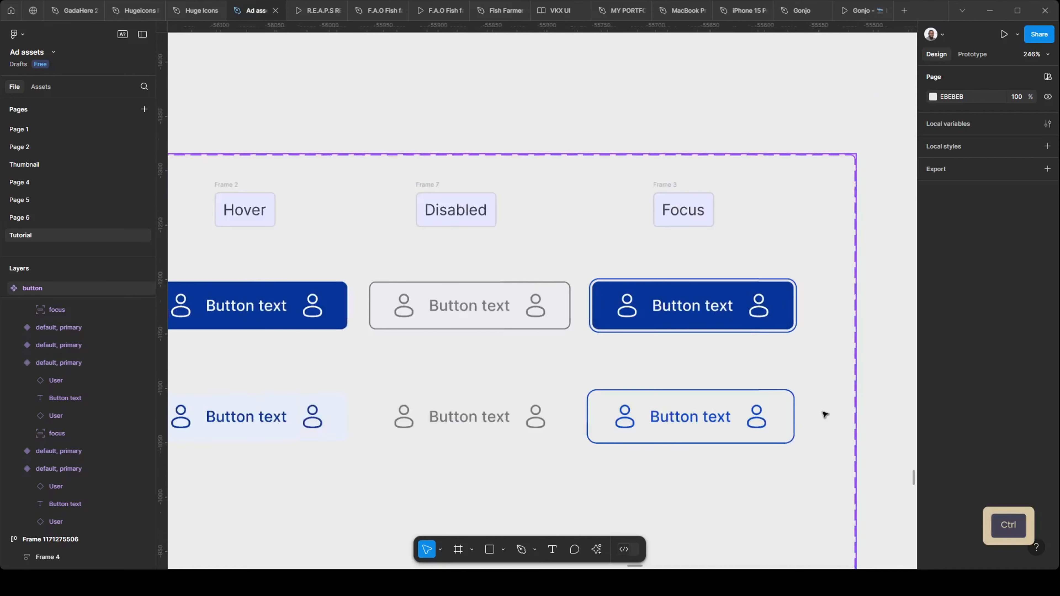
left_click_drag(462, 431, 730, 405)
left_click_drag(530, 428, 386, 334)
left_click(326, 291, "shift")
left_click(522, 301, "shift")
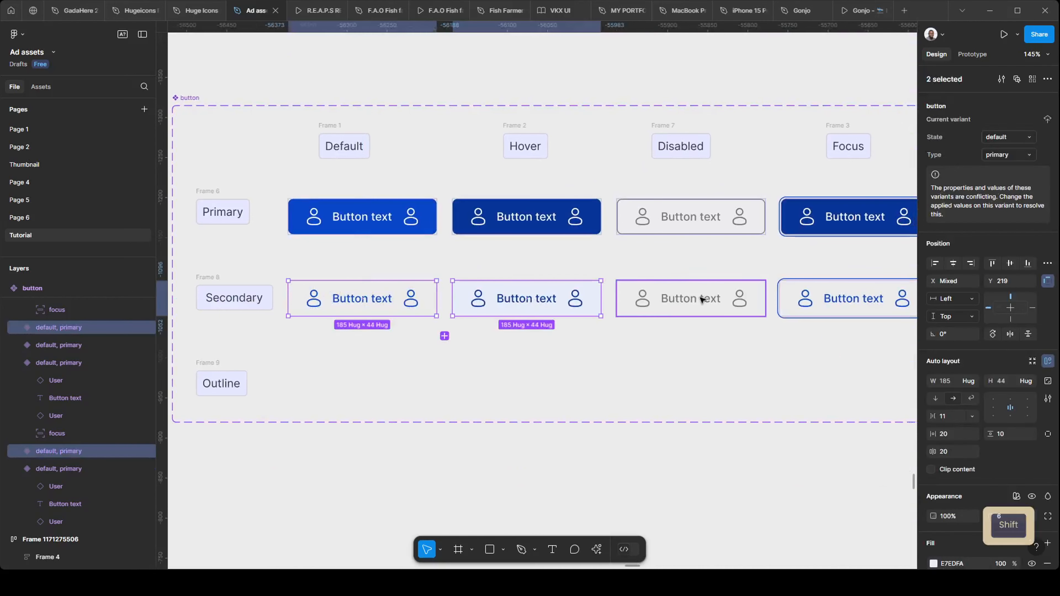
left_click(700, 301, "shift")
left_click(807, 301, "shift")
left_click_drag(808, 355, 768, 332)
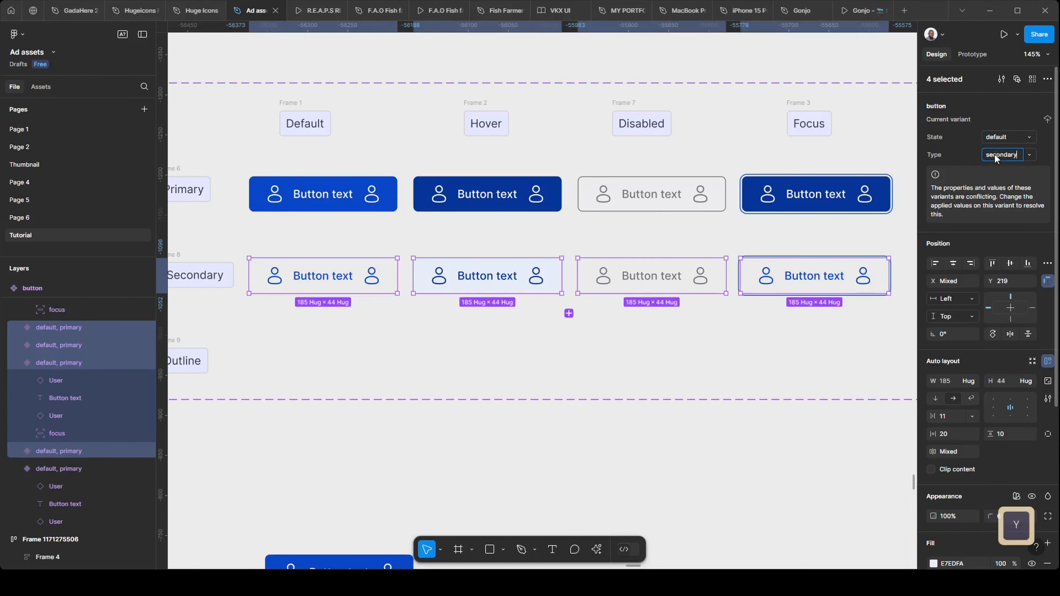
left_click(660, 358)
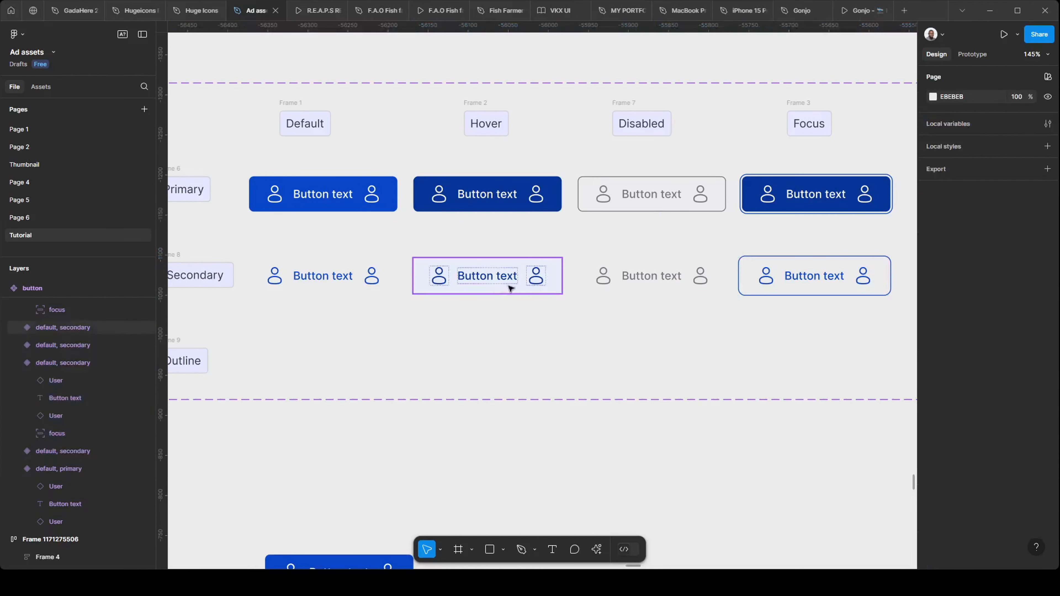
Check the State and Type values of the Secondary row's Default, Hover and Disabled buttons.
left_click(419, 280)
left_click(355, 275)
scroll(323, 265, "down", 1, "ctrl")
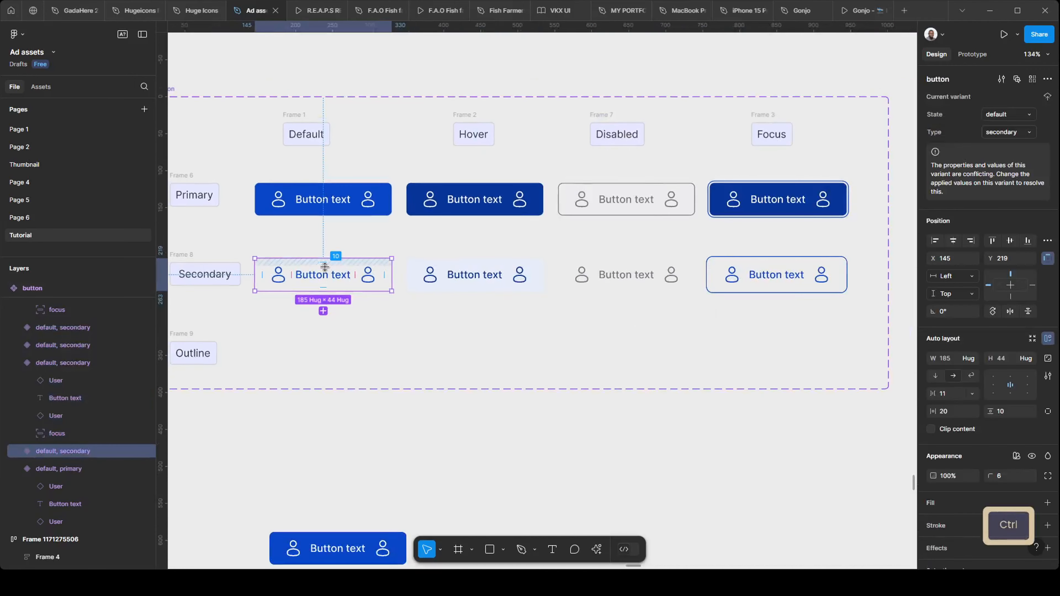
left_click(575, 275)
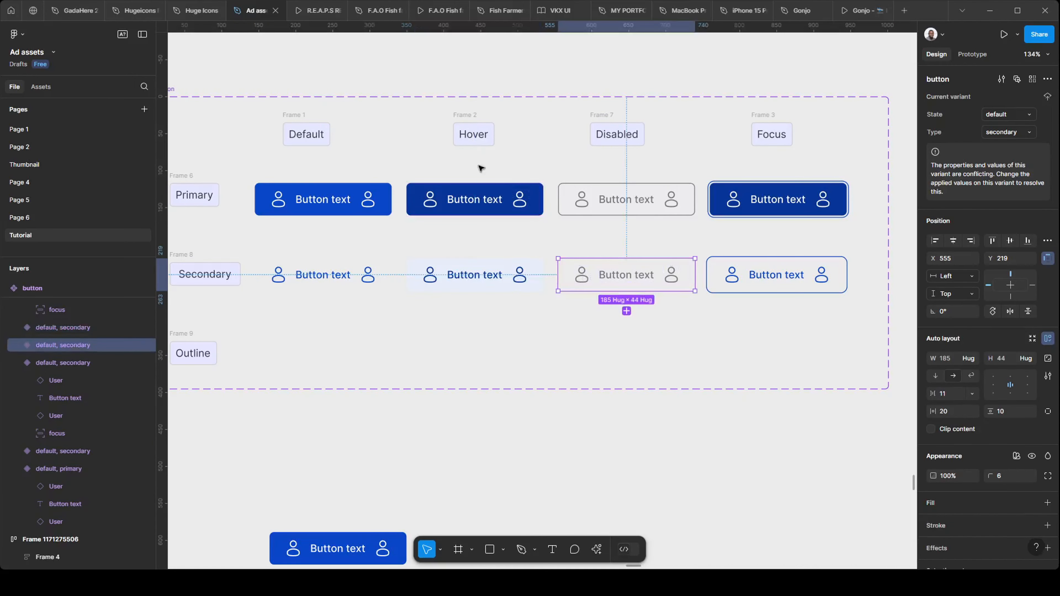
left_click(481, 167)
left_click(475, 275)
left_click(343, 268)
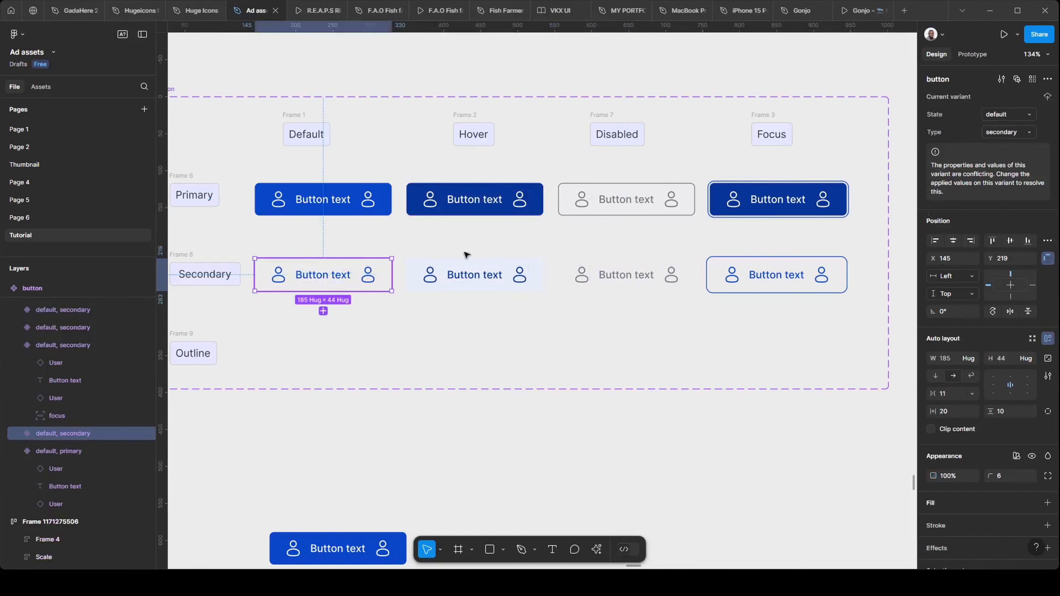
left_click(504, 275)
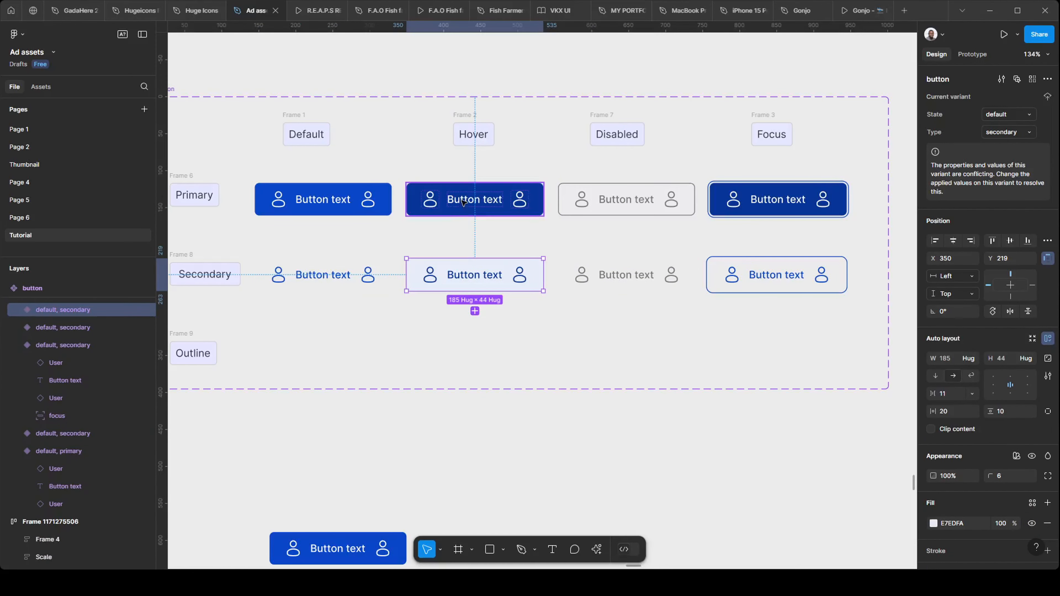
Set the State property of the Secondary row's button in the Hover column to hover.
left_click(463, 203)
left_click(472, 279)
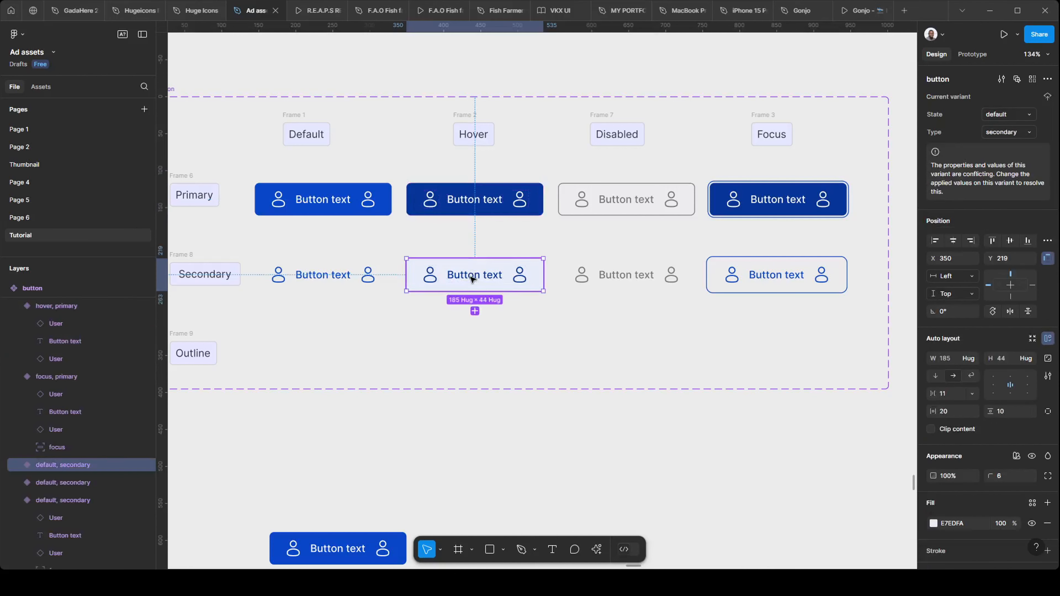
left_click(1031, 114)
left_click(1014, 128)
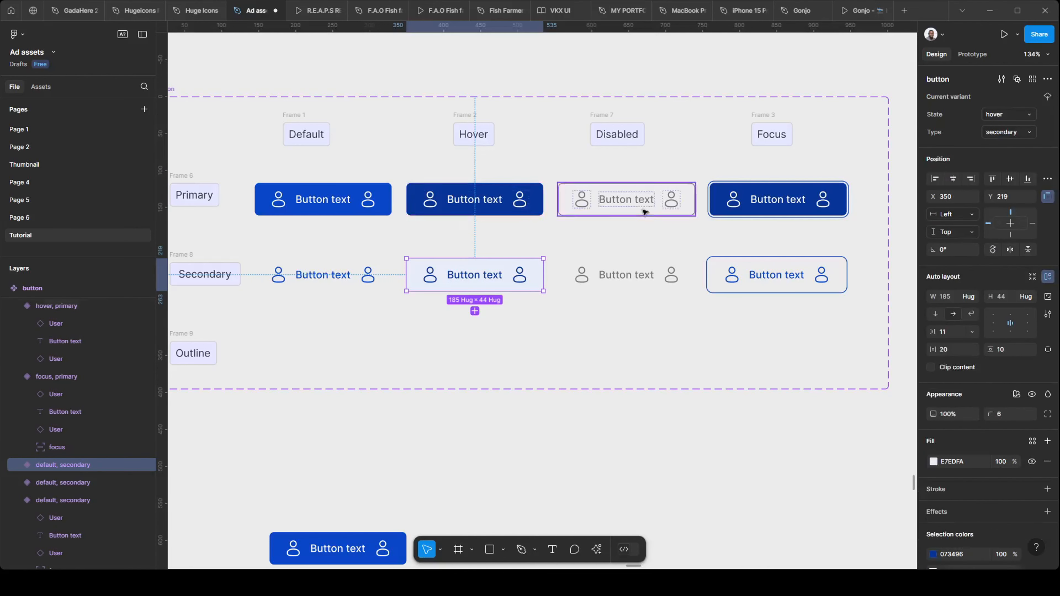
Set the State property of the Secondary row's button in the Disabled column to disabled.
left_click(619, 203)
left_click(633, 282)
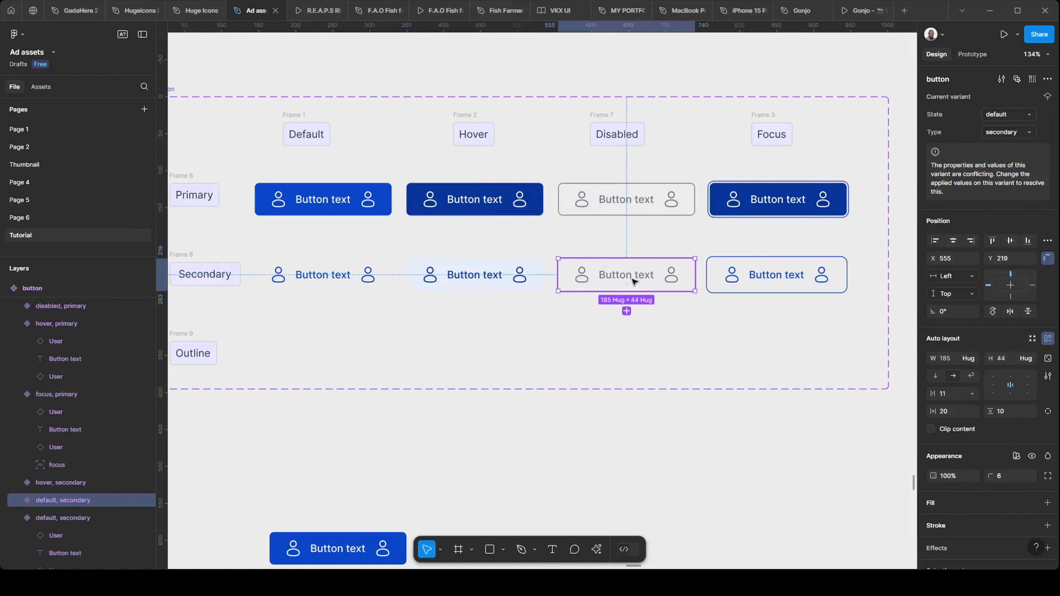
left_click(1027, 117)
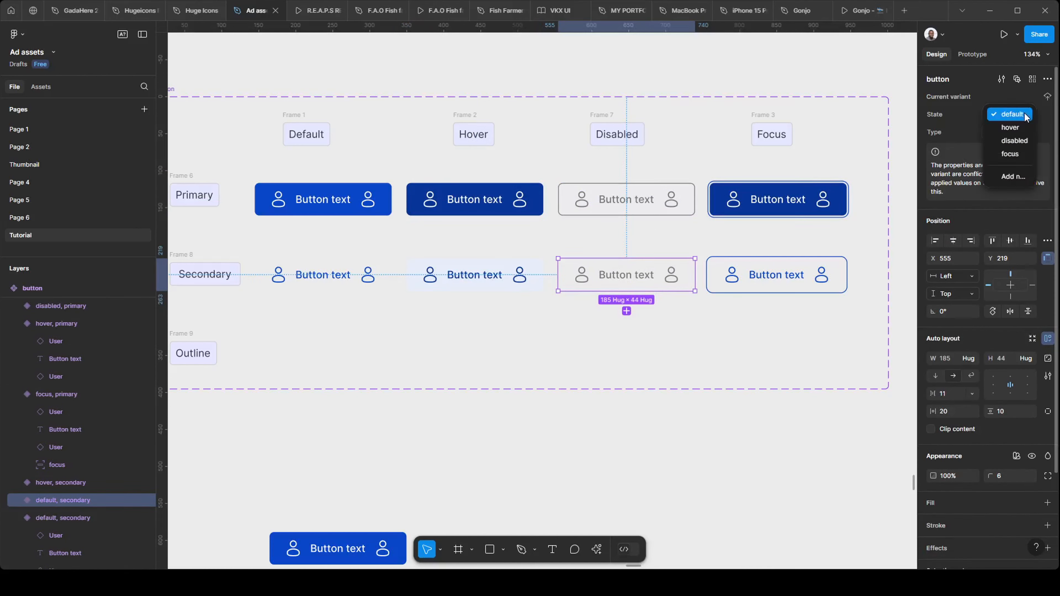
left_click(1015, 141)
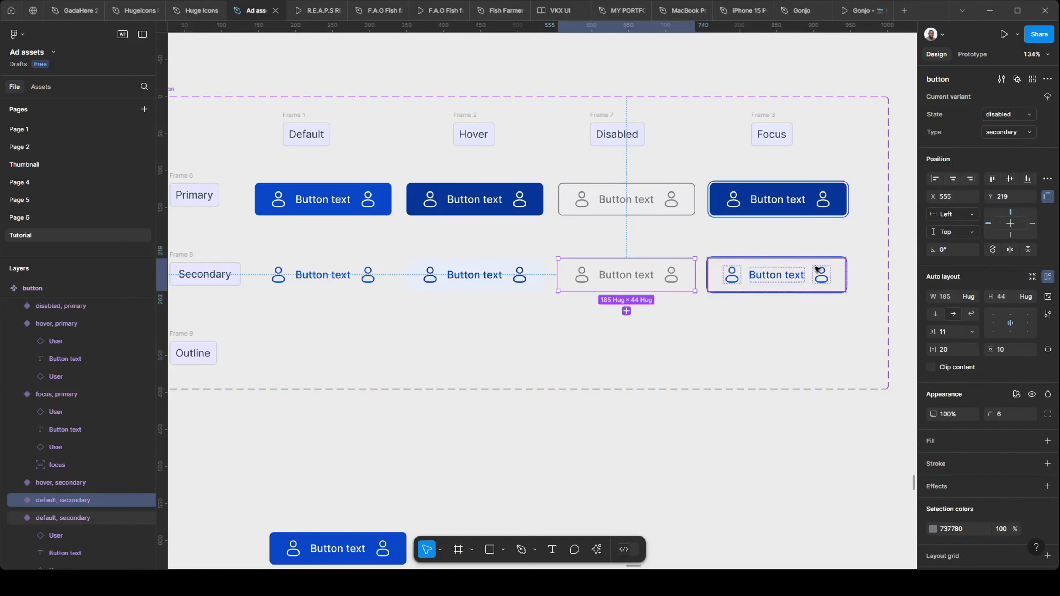
Set the State property of the Secondary row's button in the Focus column to focus.
left_click(814, 276)
left_click(1025, 120)
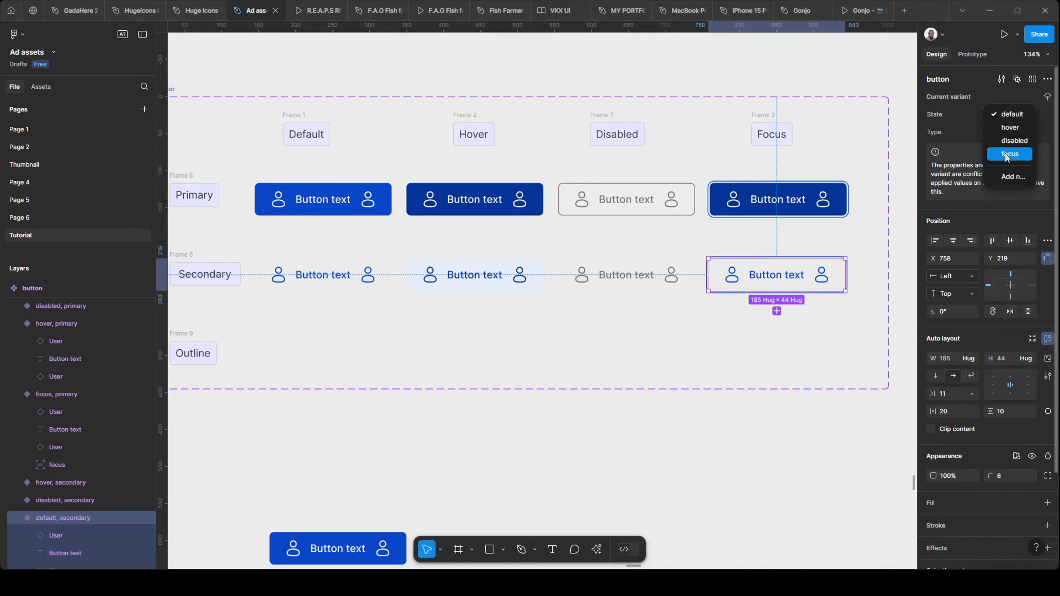
left_click(1010, 154)
left_click(897, 242)
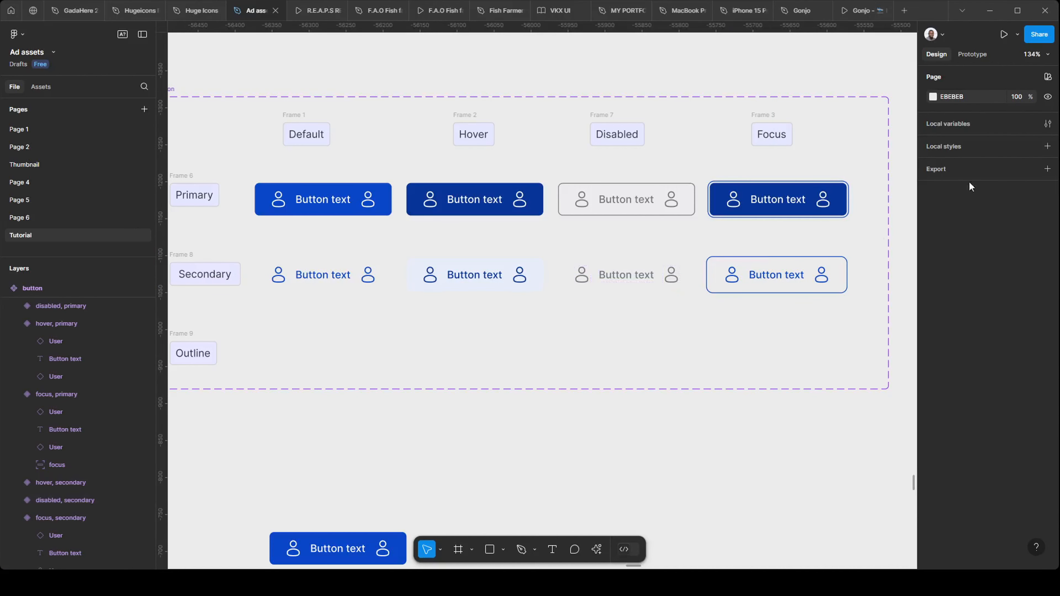
Duplicate the Secondary Default button straight down into the Outline row's Default column.
scroll(307, 280, "down", 3)
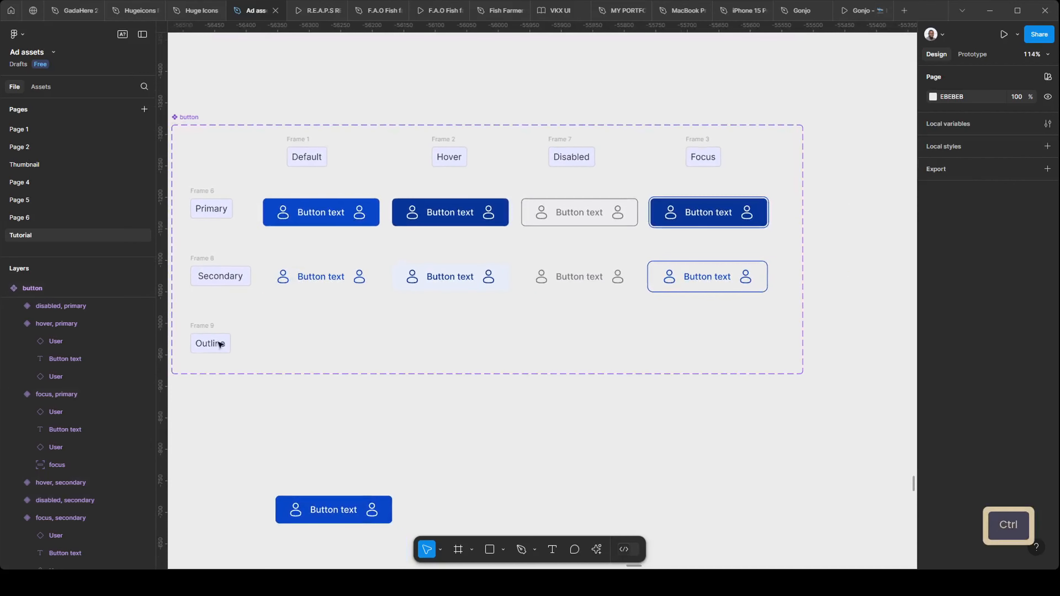
scroll(650, 309, "down", 3)
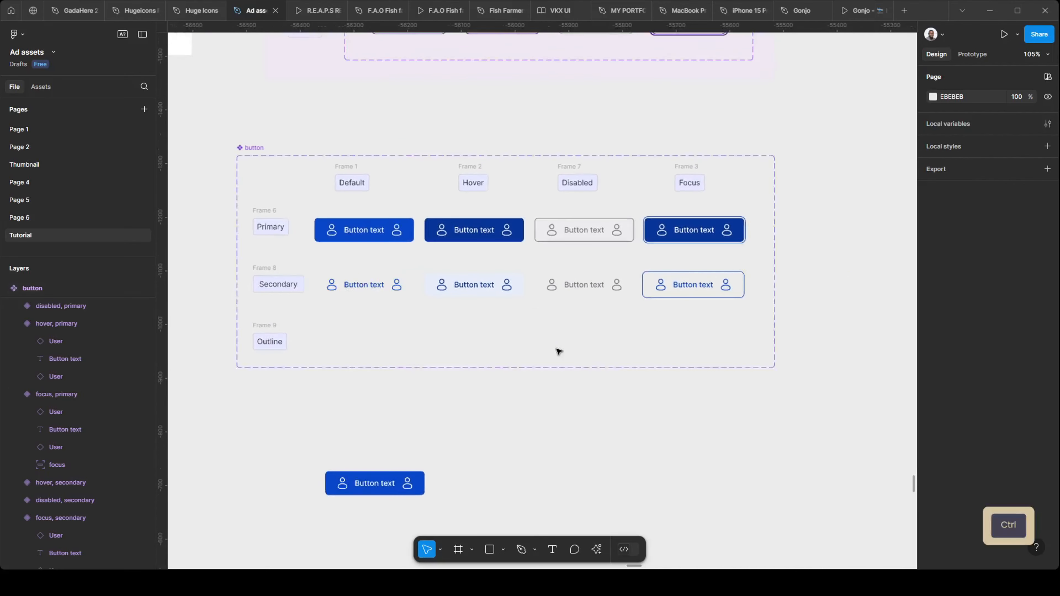
left_click_drag(363, 333, 383, 344)
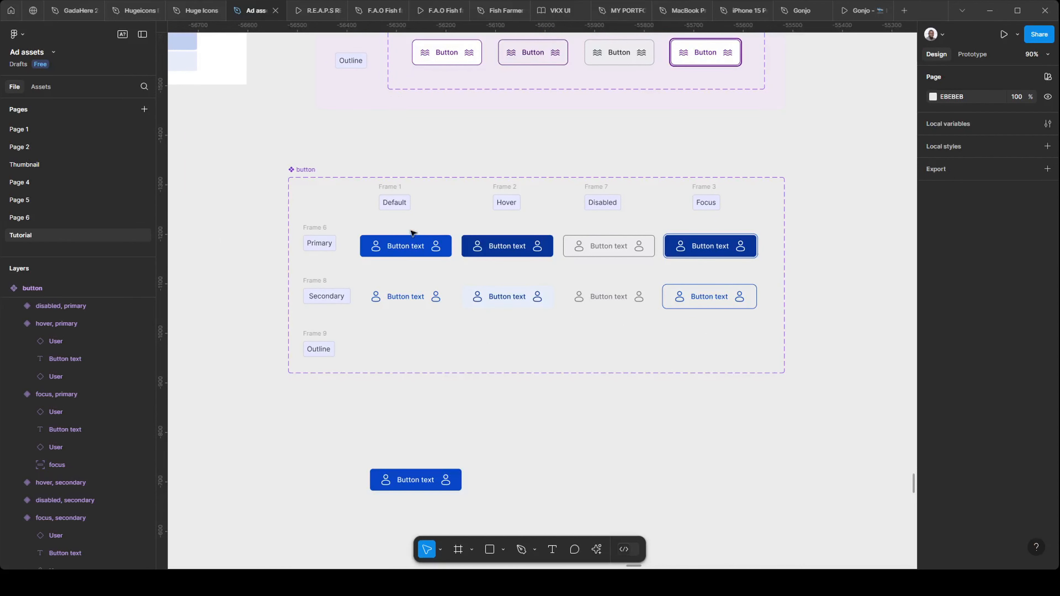
scroll(400, 300, "up", 3)
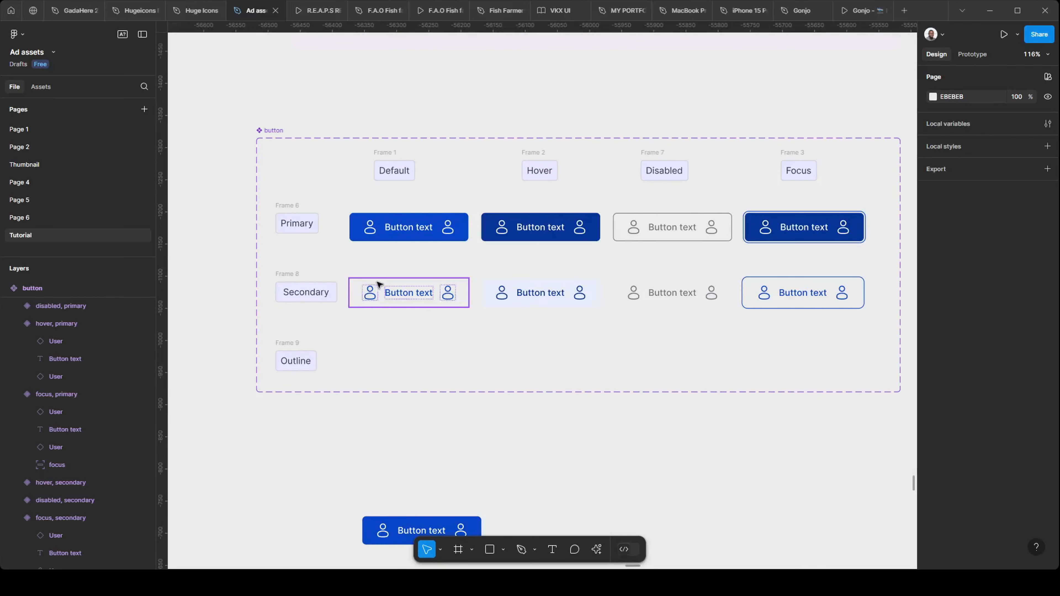
left_click_drag(381, 293, 390, 352)
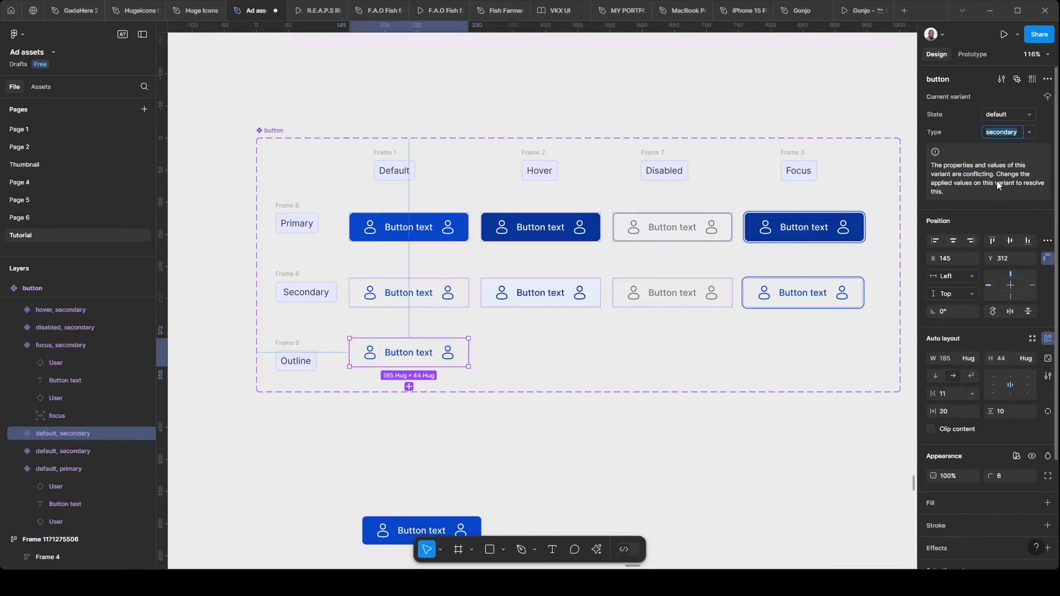
Give the Outline row's Default button a white FFFFFF fill and a stroke in its label color, 0946C8.
scroll(987, 433, "down", 3)
left_click(1047, 393)
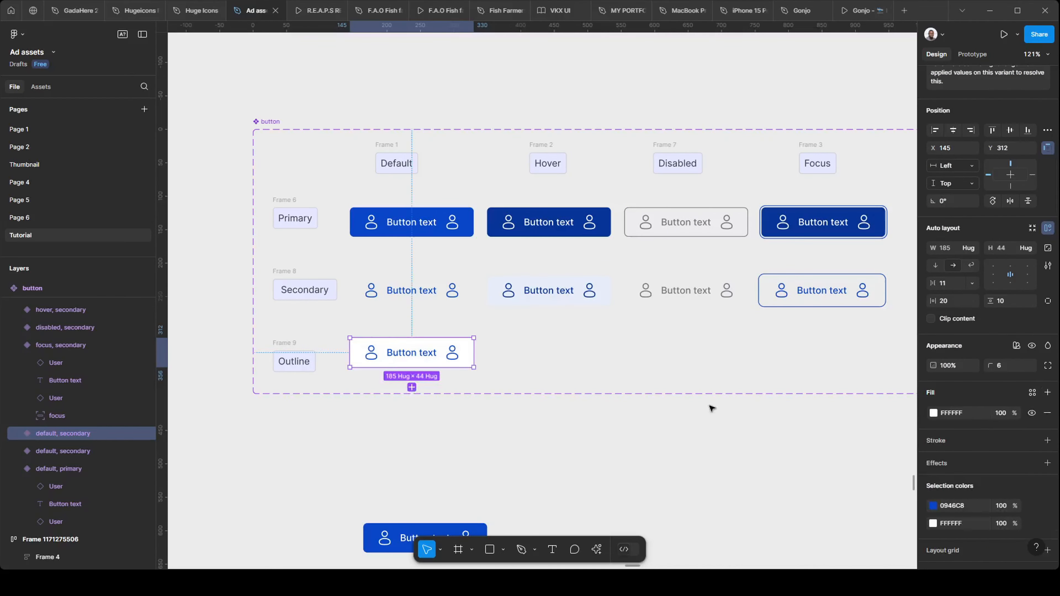
scroll(388, 353, "up", 3)
left_click(1048, 398)
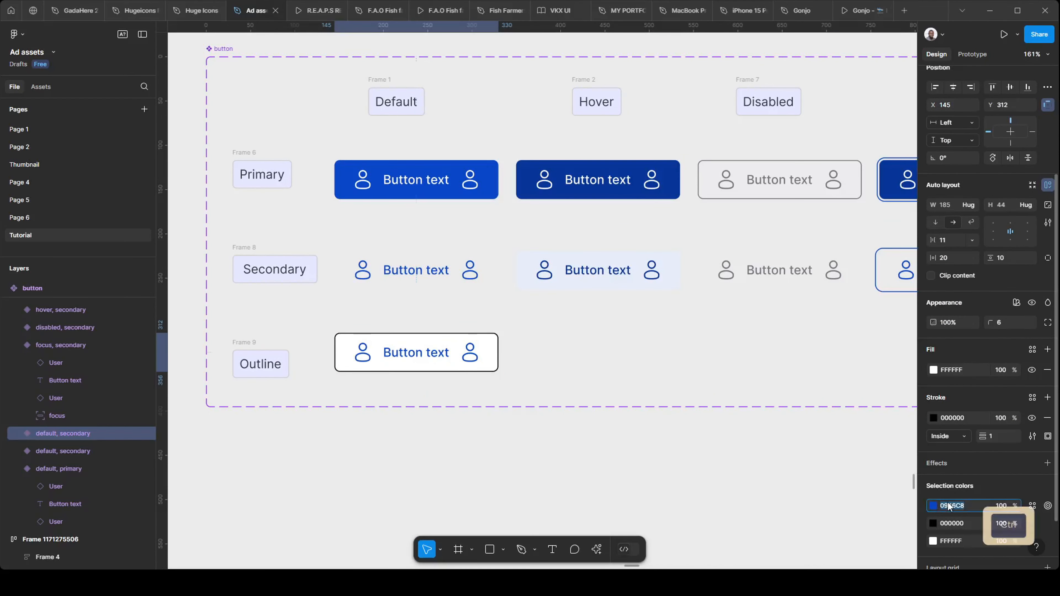
key("ctrl+c")
left_click(959, 418)
key("ctrl+v")
left_click(686, 380)
scroll(411, 352, "up", 1)
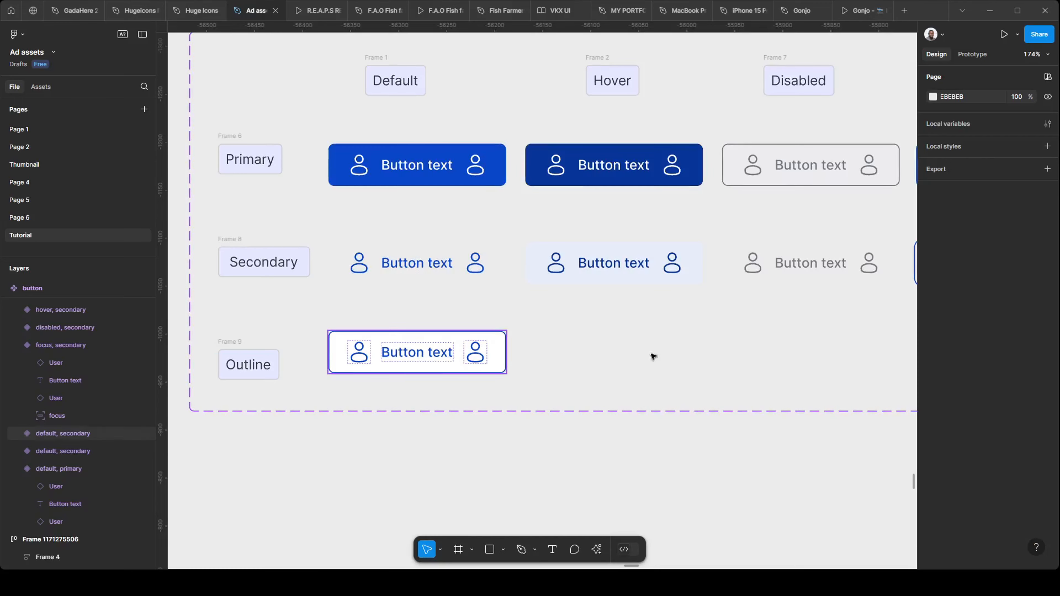
Duplicate the Outline row's Default button into the Hover column and fill the copy with the Secondary Hover button's background color, E7EDFA.
left_click_drag(593, 361, 476, 355)
left_click_drag(350, 347, 547, 347)
scroll(955, 397, "down", 5)
left_click(934, 326)
left_click(801, 442)
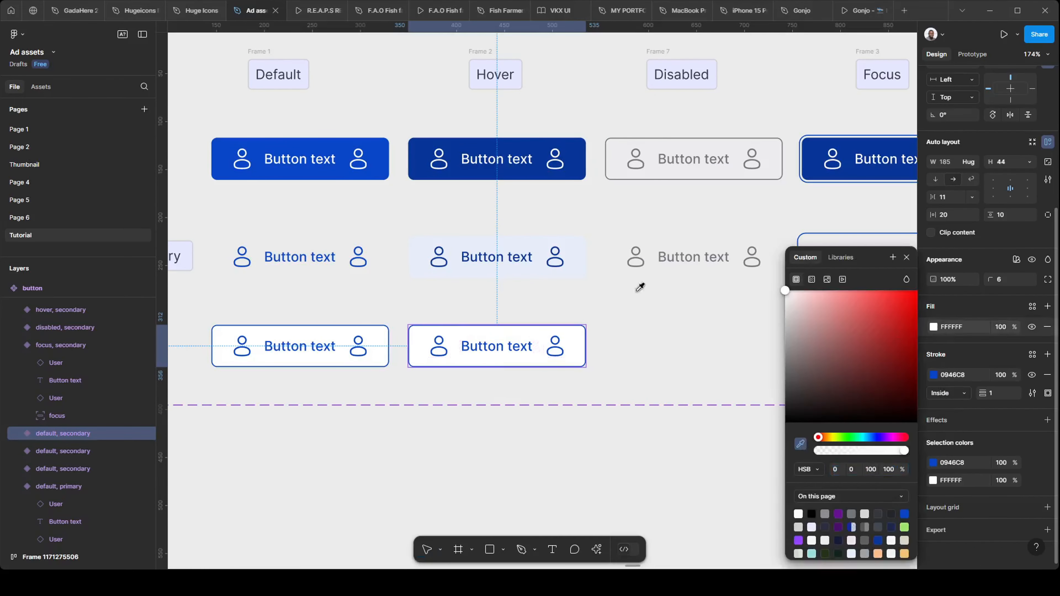
left_click(513, 264)
key("Escape")
key("Escape")
left_click(511, 350)
Recolor the icons and label of the Outline row's Hover button to 073496, sampled from the Primary Hover button.
scroll(509, 350, "down", 3, "ctrl")
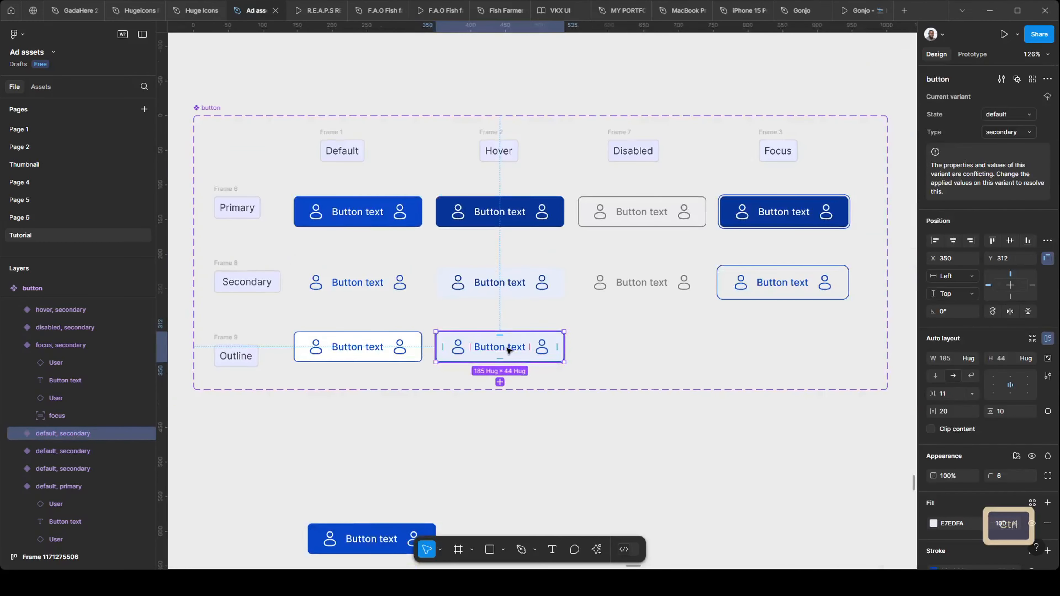
scroll(935, 480, "down", 4)
left_click(928, 492)
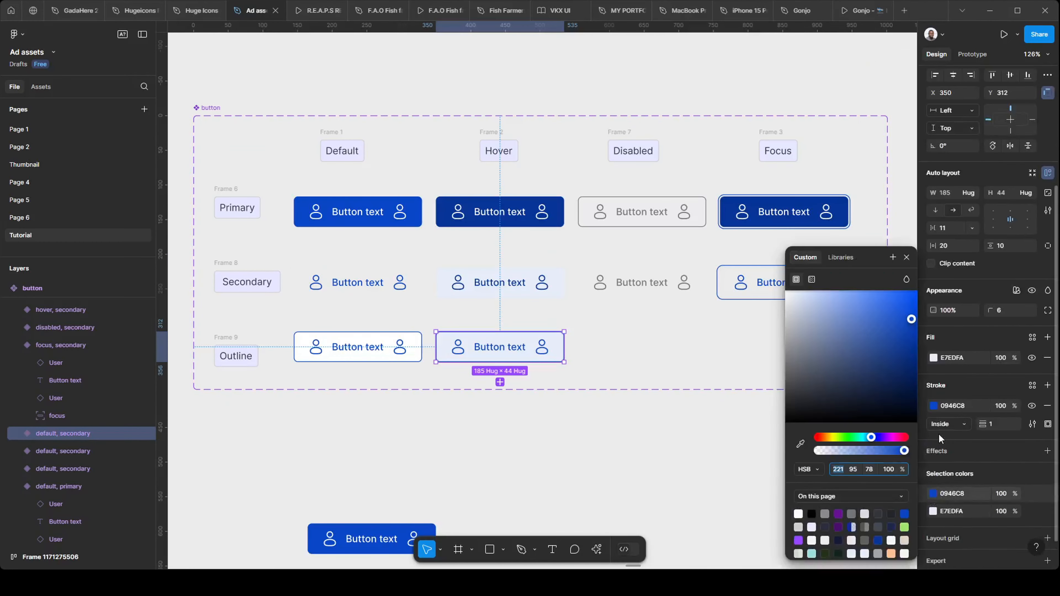
key("Escape")
key("Return")
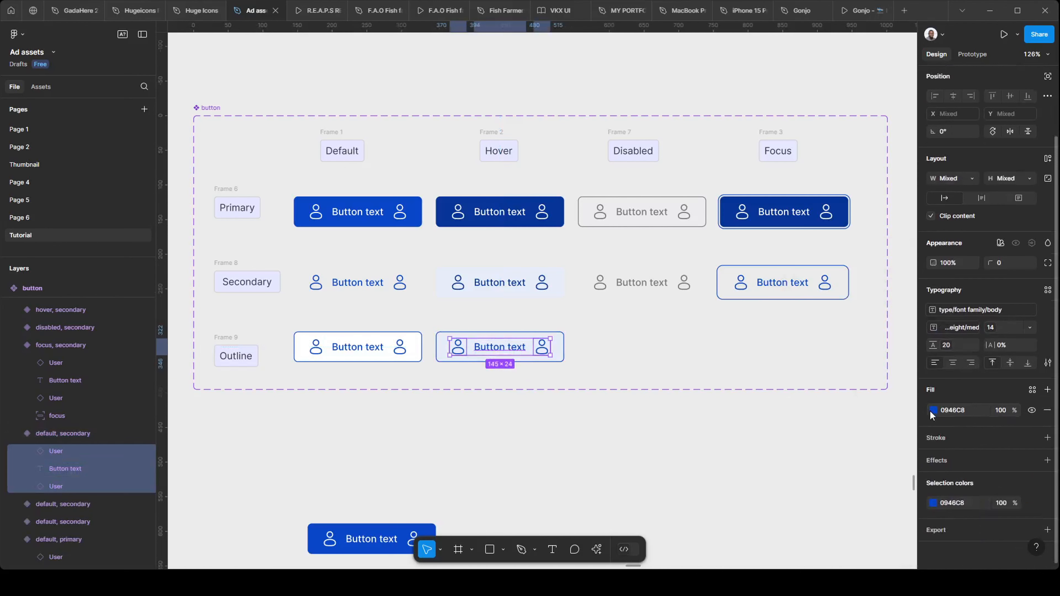
left_click(933, 410)
left_click(800, 443)
left_click(541, 213)
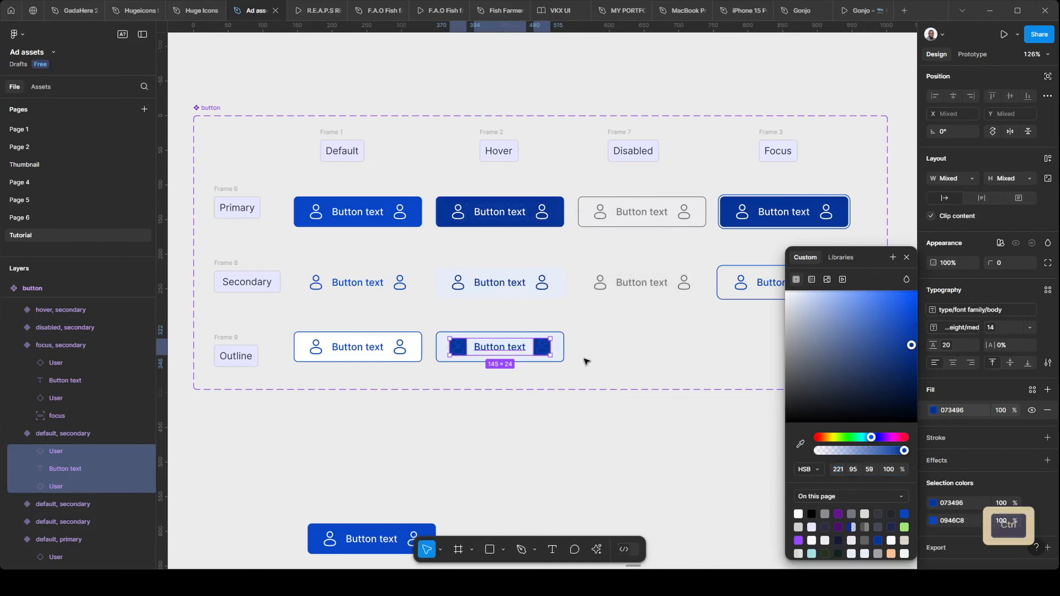
key("ctrl+z")
left_click(933, 504)
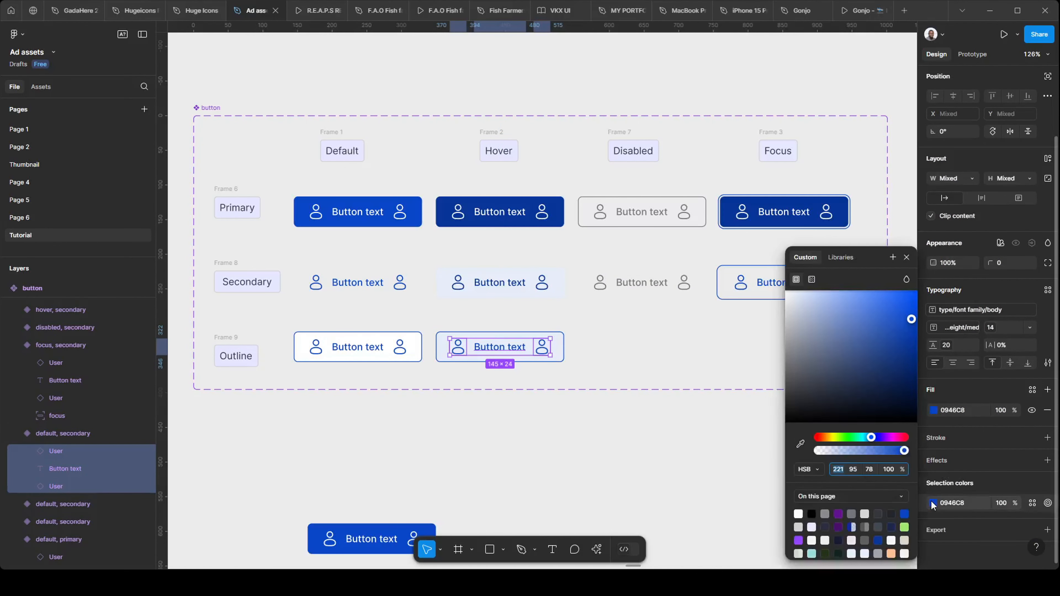
left_click(559, 215)
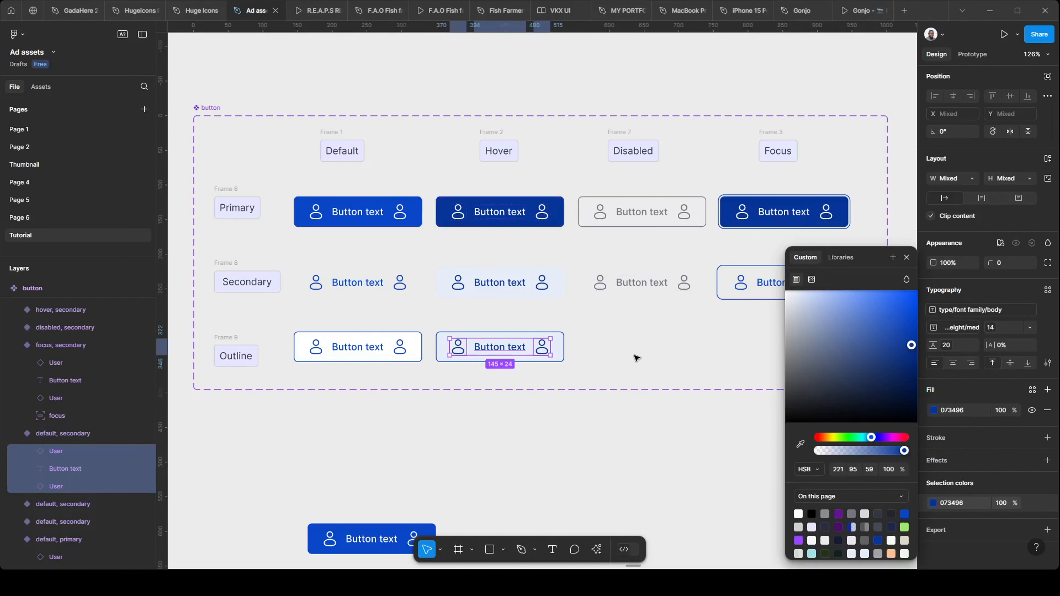
left_click(634, 355)
scroll(497, 345, "up", 1)
left_click_drag(533, 346, 697, 332)
scroll(950, 479, "down", 2)
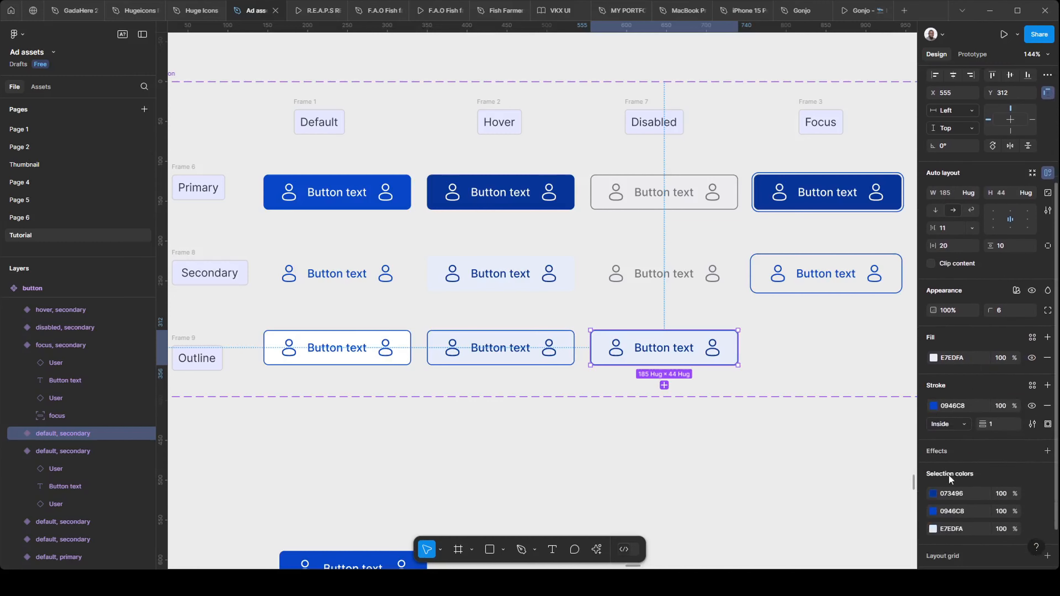
left_click(933, 407)
left_click(802, 444)
scroll(620, 380, "down", 4)
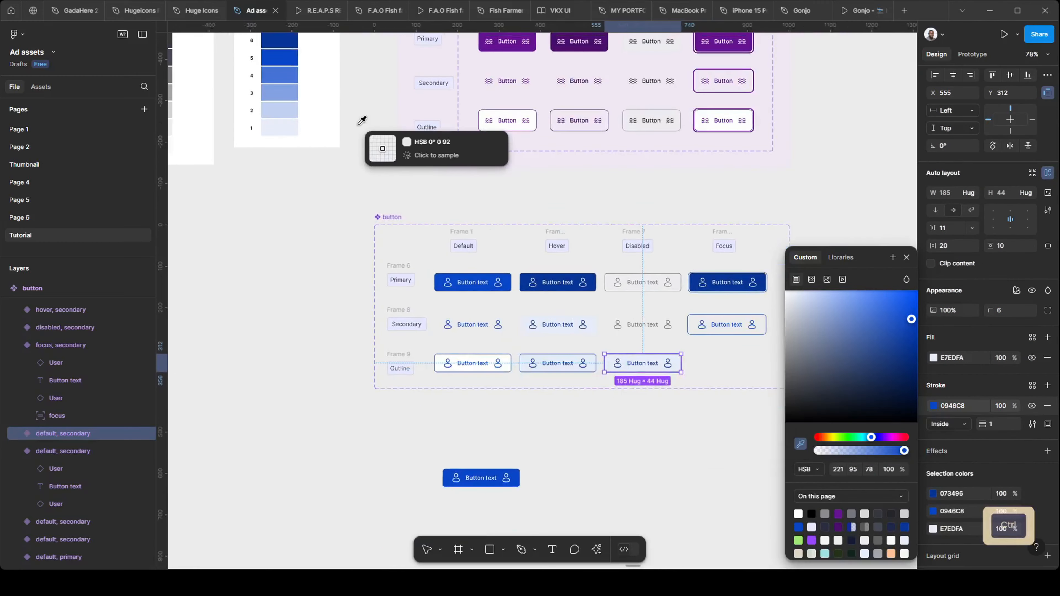
scroll(308, 130, "down", 2)
key("Escape")
scroll(590, 309, "up", 4)
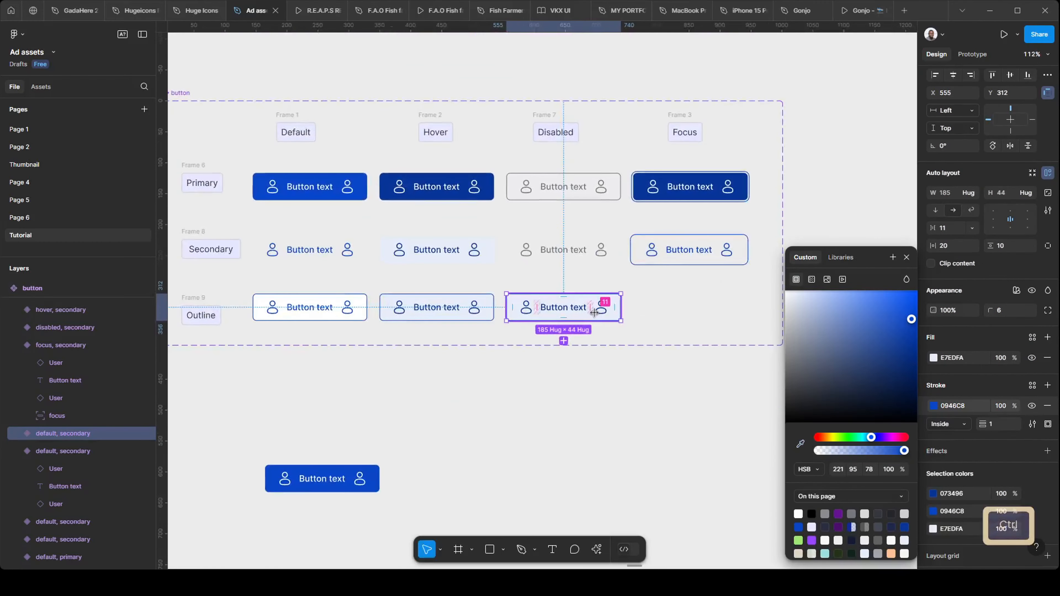
key("Delete")
Duplicate the Primary Disabled button straight down into the Outline row, and the Outline Default button across into the Focus column.
left_click_drag(568, 185, 566, 306)
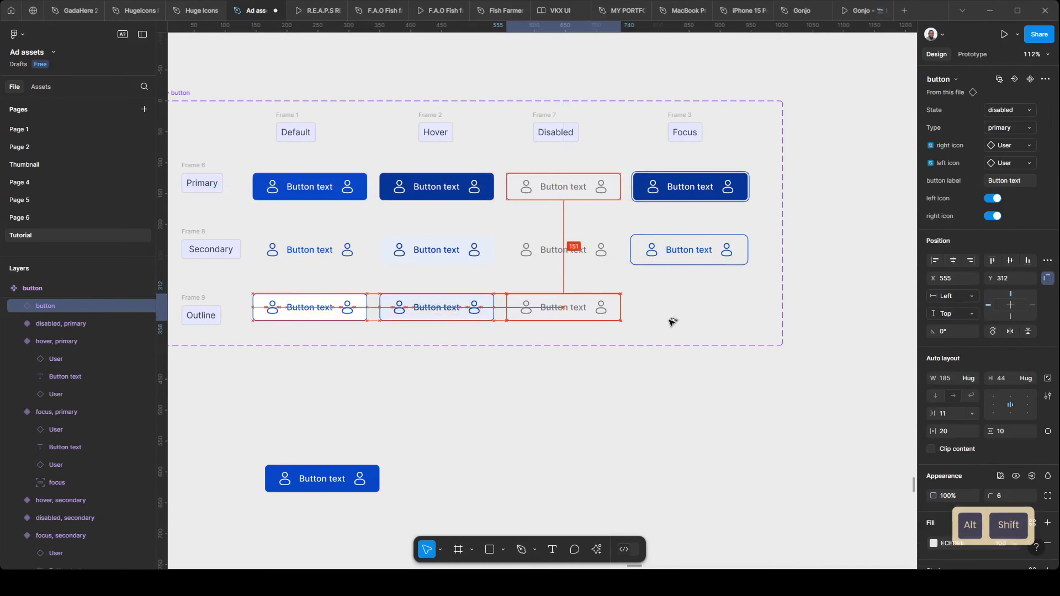
scroll(626, 301, "up", 5)
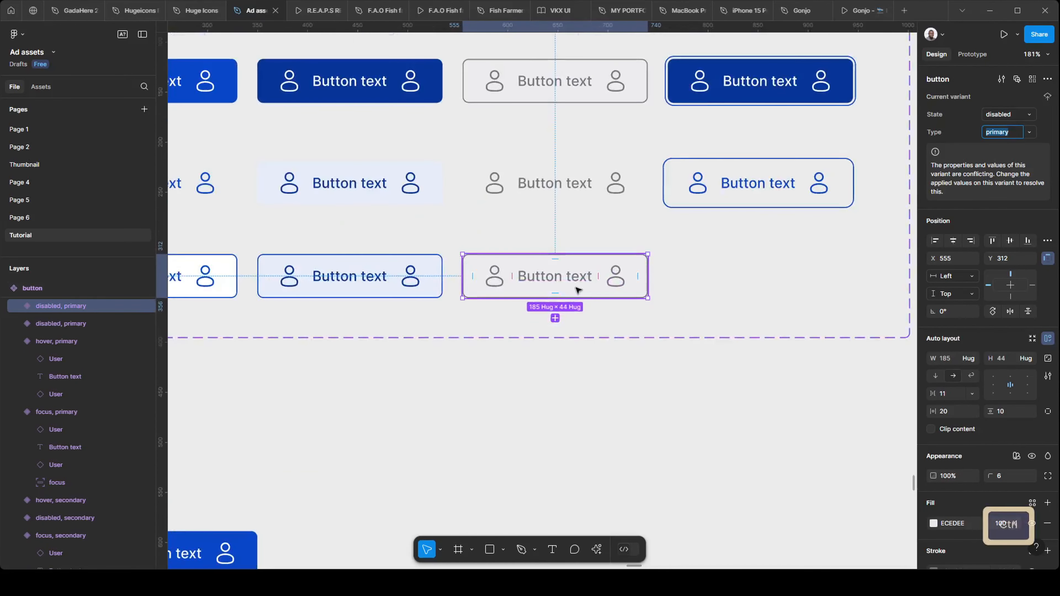
scroll(998, 434, "down", 3)
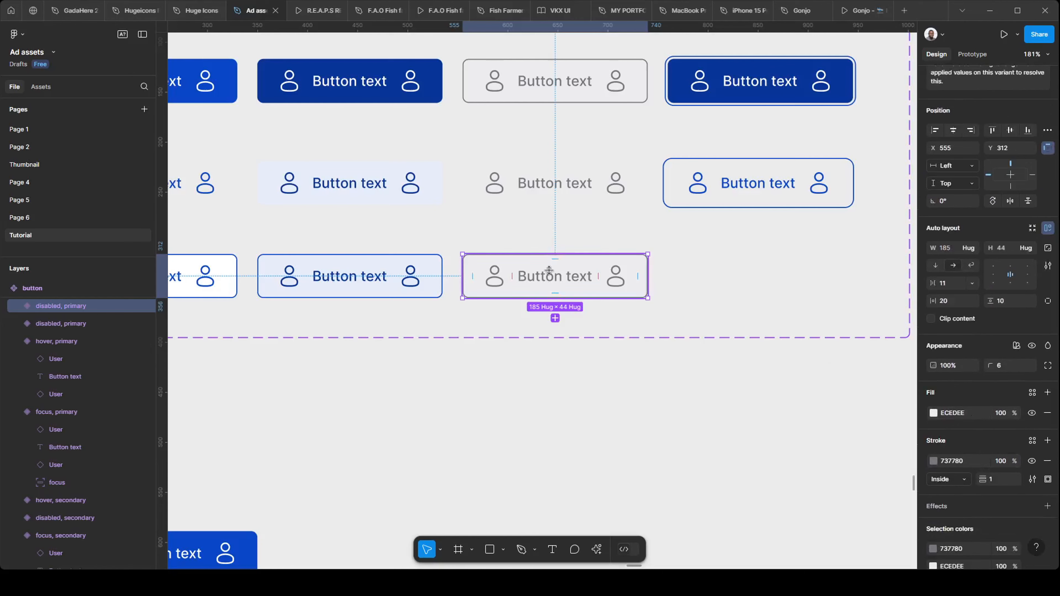
scroll(655, 276, "down", 2)
left_click_drag(610, 281, 783, 279)
Set the fill of the Outline row's Disabled button to white, fff.
left_click(621, 274)
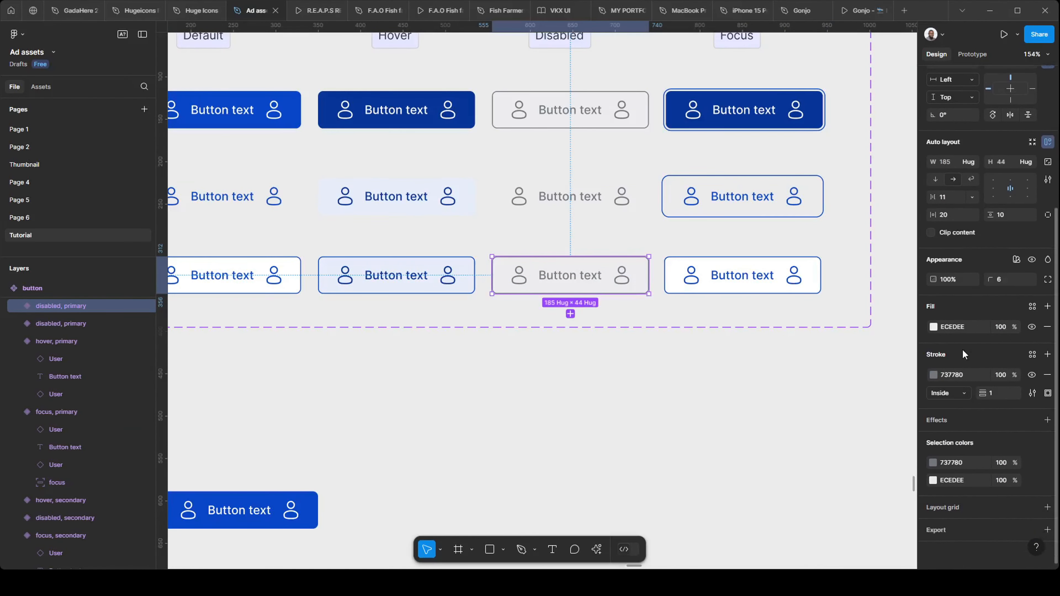
type("fff")
left_click(683, 348)
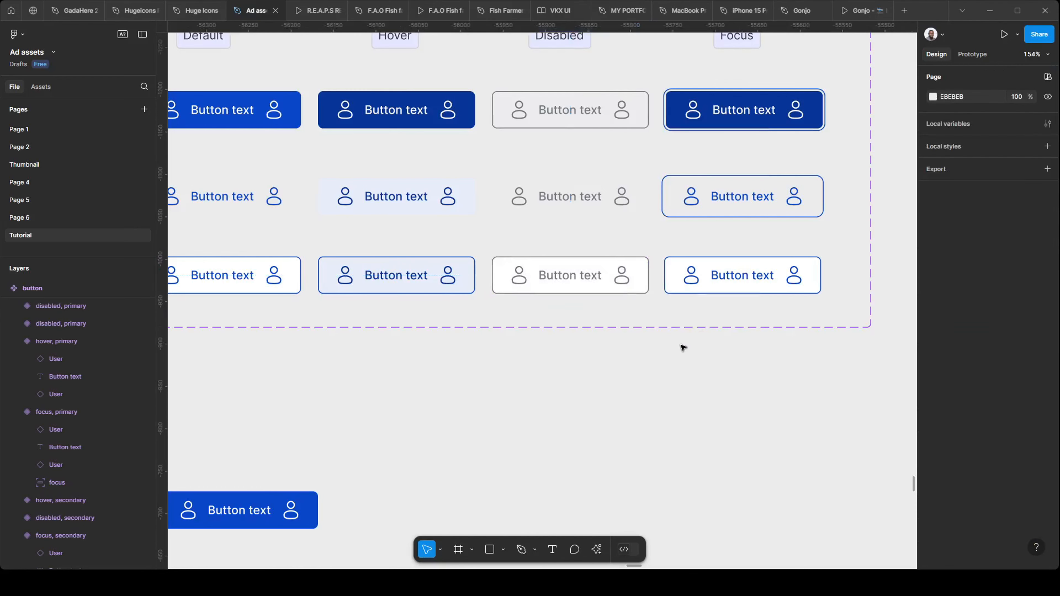
scroll(677, 330, "down", 5)
scroll(587, 320, "up", 4)
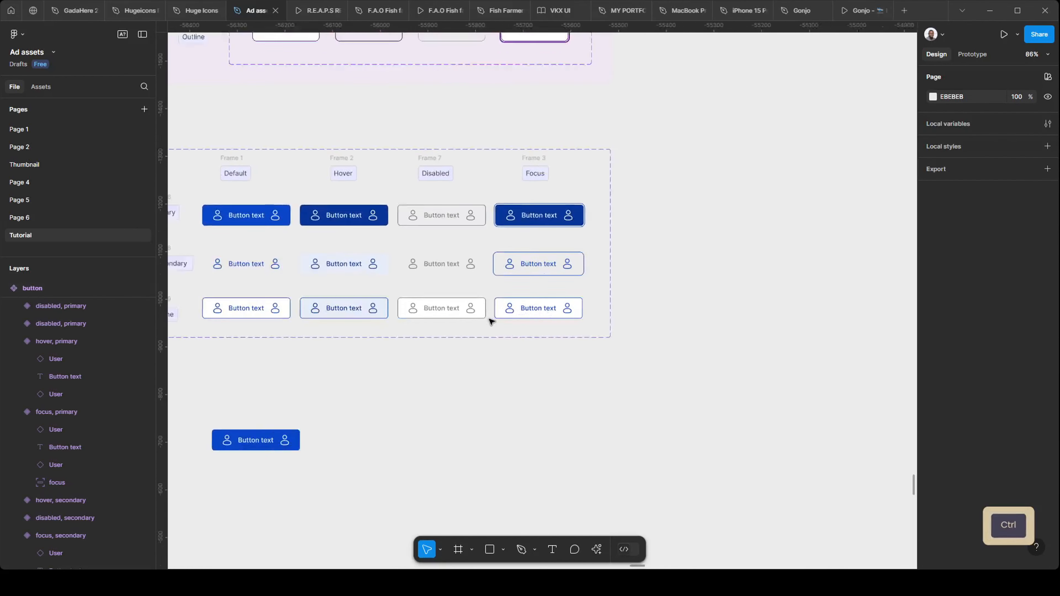
Set the fill of the Outline row's Disabled button to EFEFEF.
left_click(480, 314)
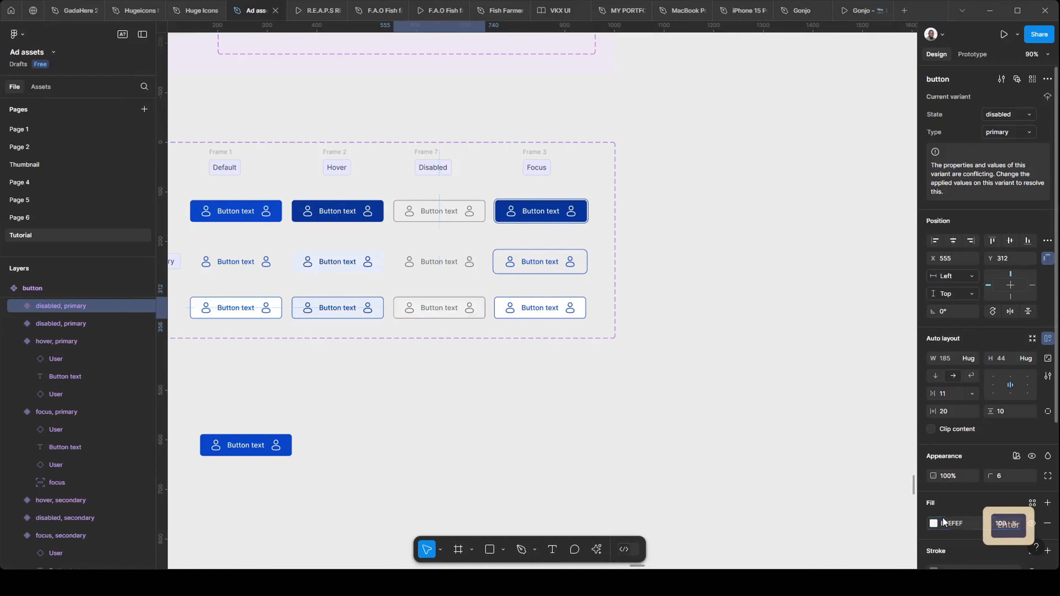
left_click(525, 398)
Copy the focus ring layer from the Secondary Focus button and paste it into the Outline row's Focus button.
scroll(480, 353, "up", 2)
left_click(533, 313)
scroll(533, 313, "up", 1)
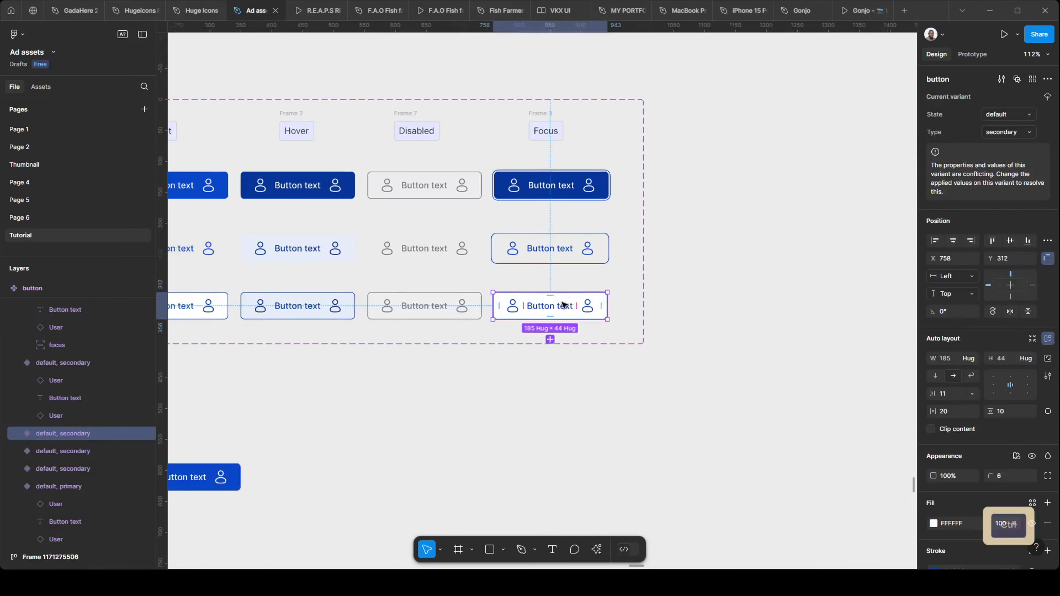
left_click(53, 342)
key("ctrl+c")
left_click(540, 307)
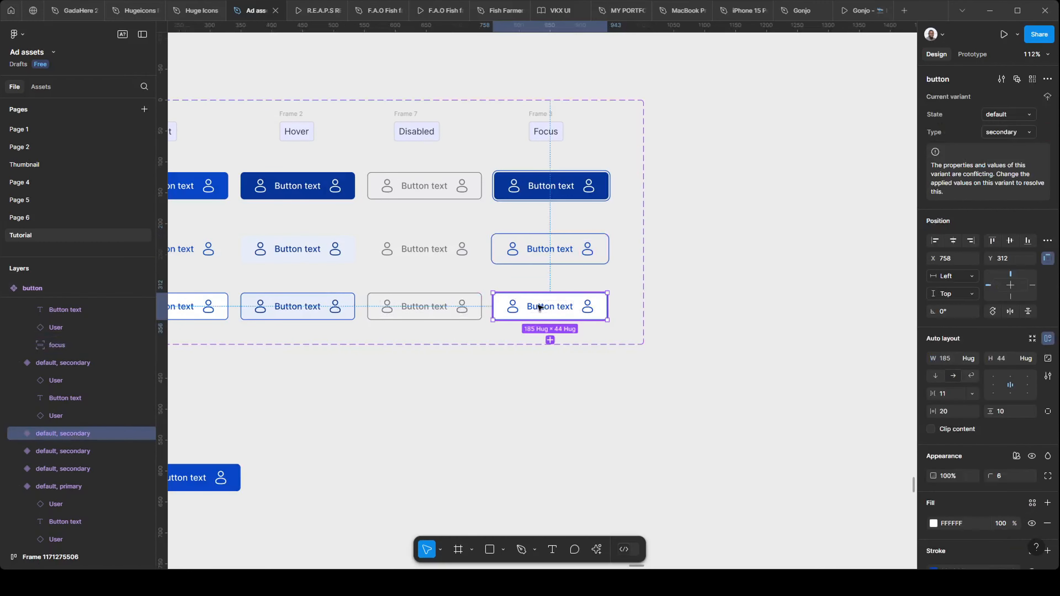
key("ctrl+v")
left_click(667, 334)
Set the Type property of all four buttons in the Outline row to outline.
scroll(499, 338, "up", 2)
scroll(500, 339, "down", 3)
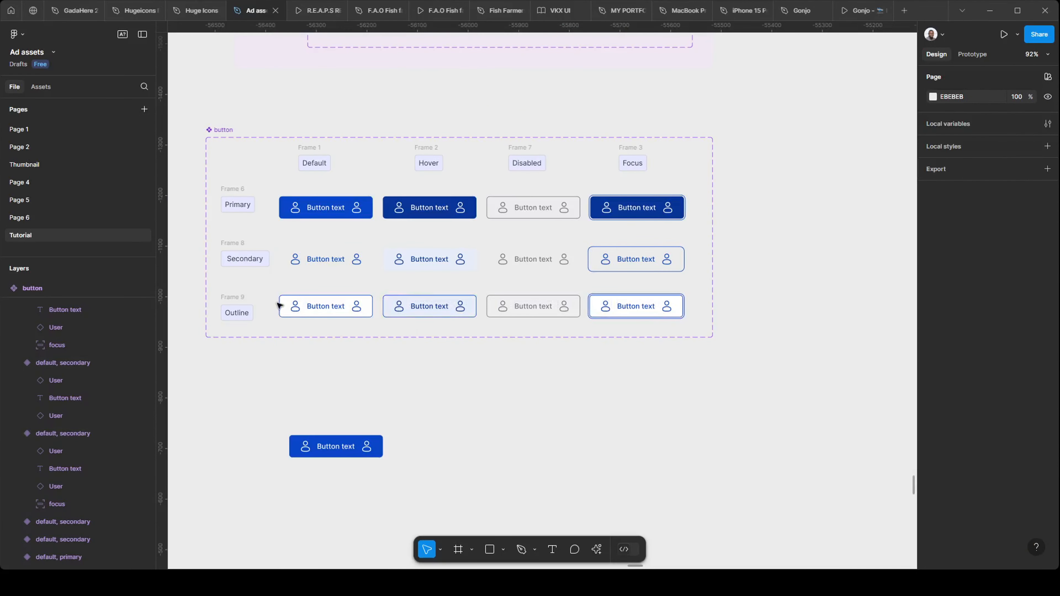
left_click(326, 307)
left_click(400, 307, "shift")
left_click(534, 304, "shift")
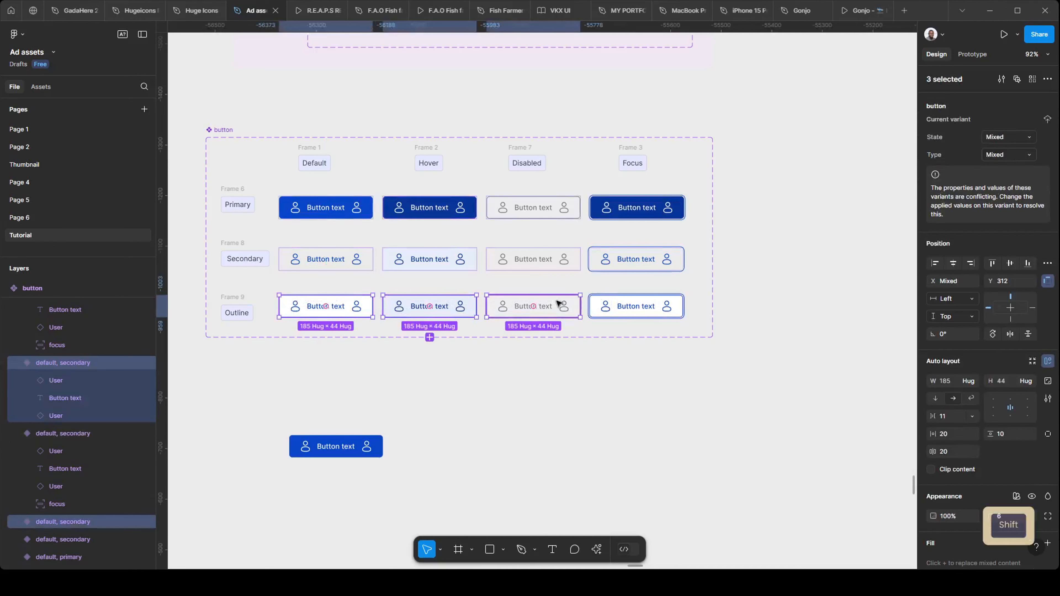
left_click(636, 307, "shift")
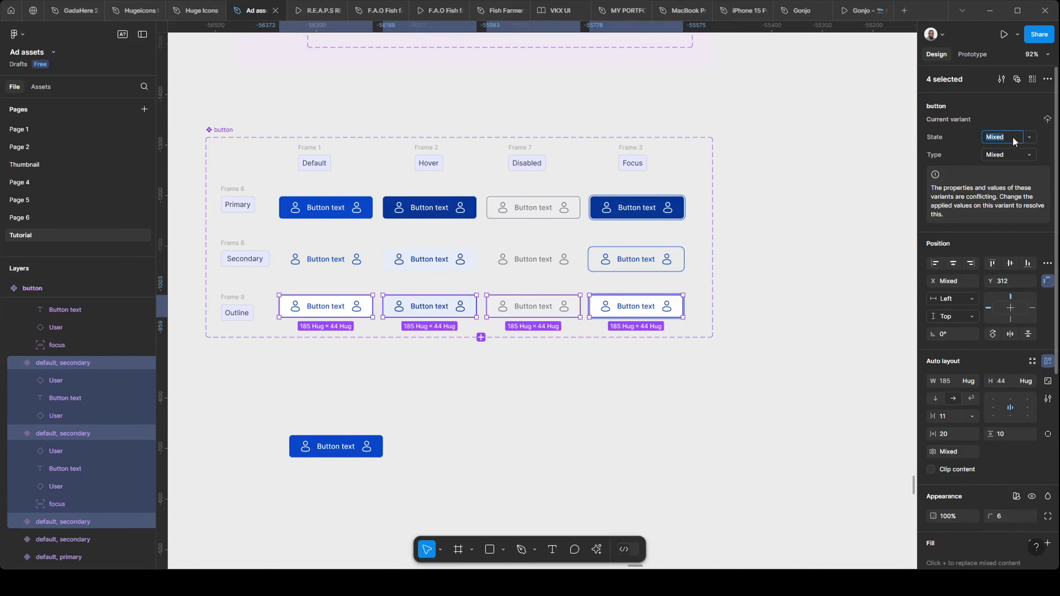
type("Out")
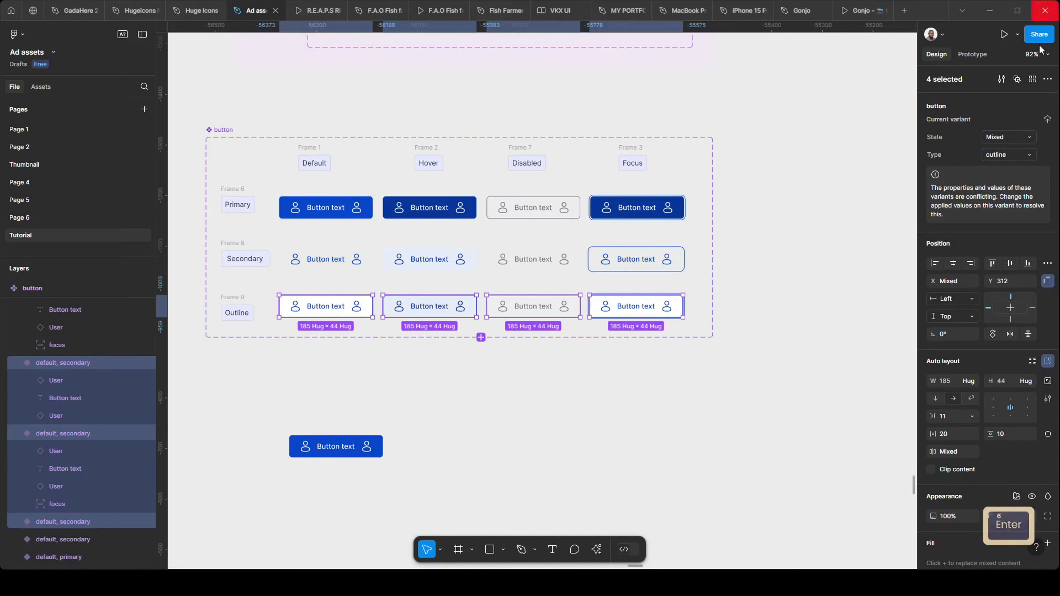
left_click(719, 277)
Set the State property of the Outline row's button in the Hover column to hover.
scroll(719, 276, "down", 1)
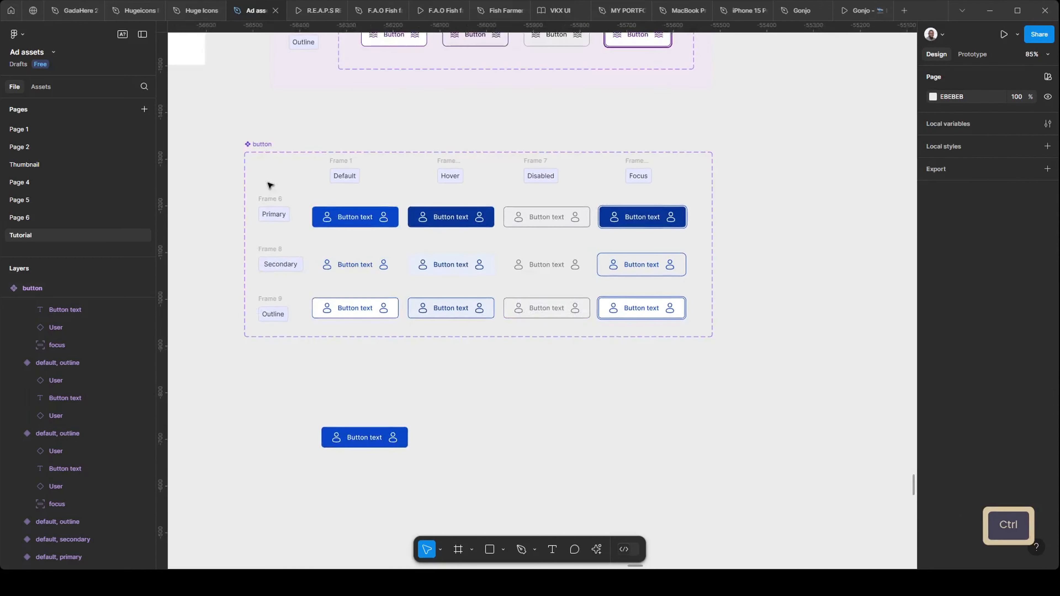
scroll(288, 303, "down", 1)
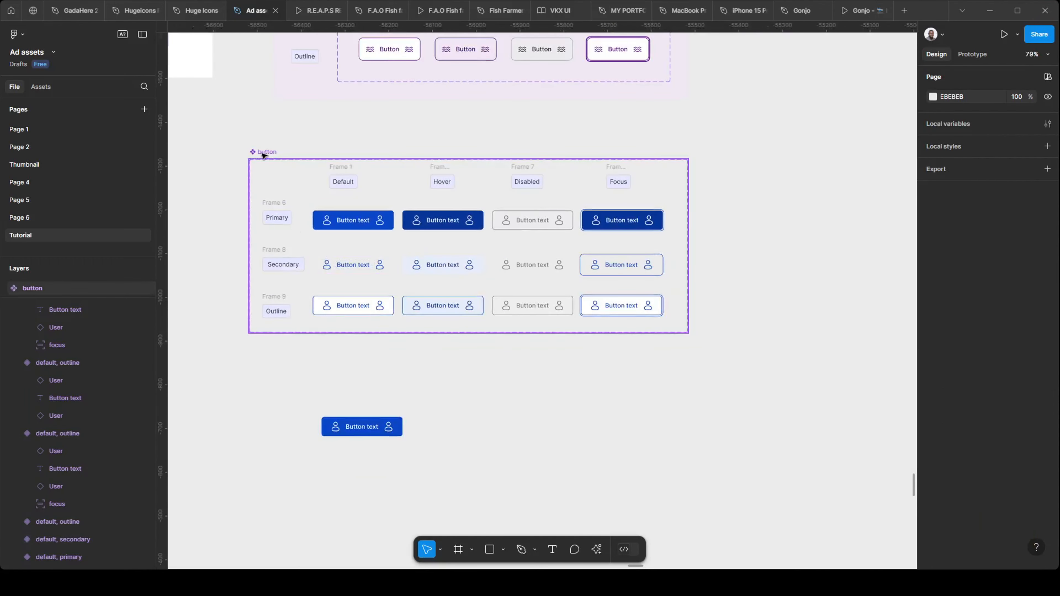
left_click(264, 154)
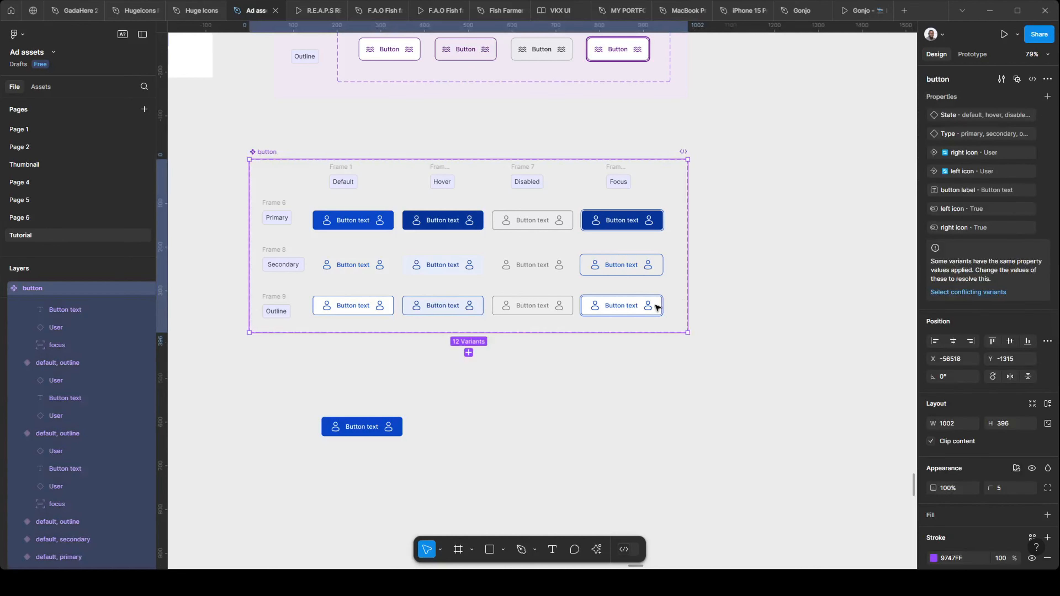
scroll(418, 311, "up", 3)
scroll(357, 318, "up", 2)
left_click(343, 309)
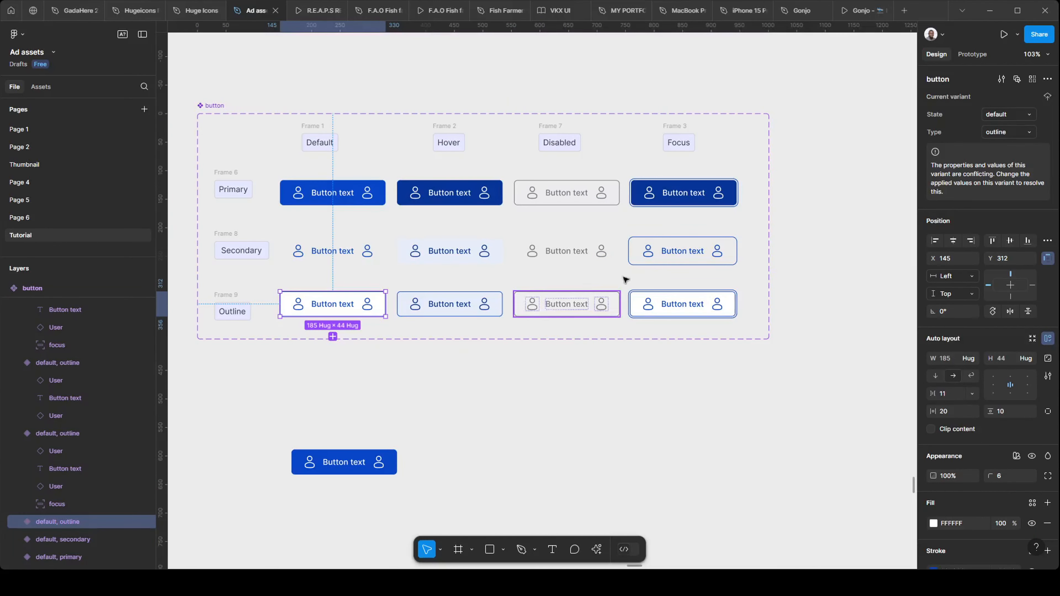
left_click(464, 307)
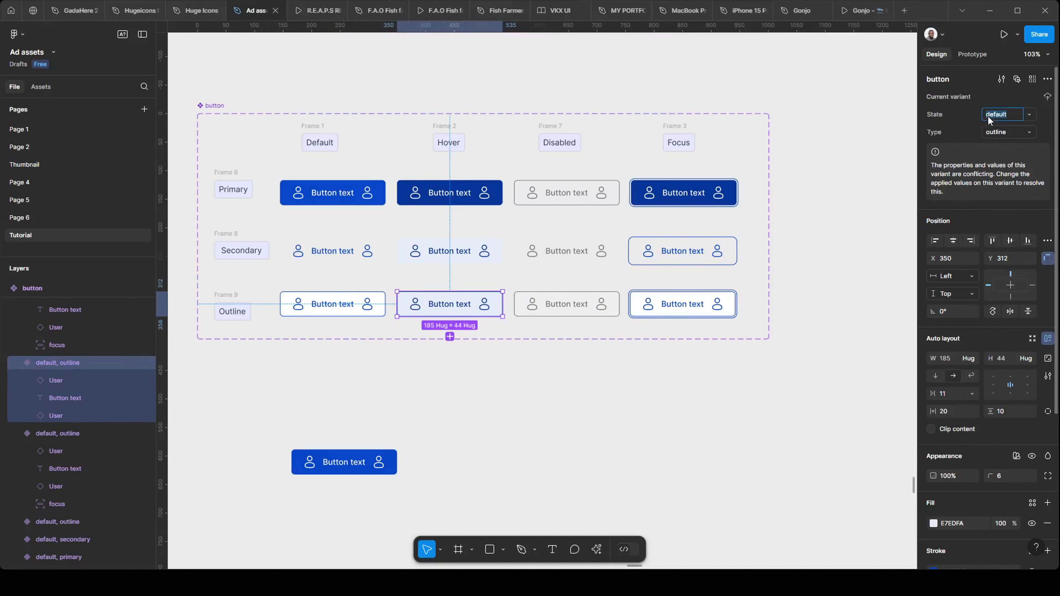
type("hove")
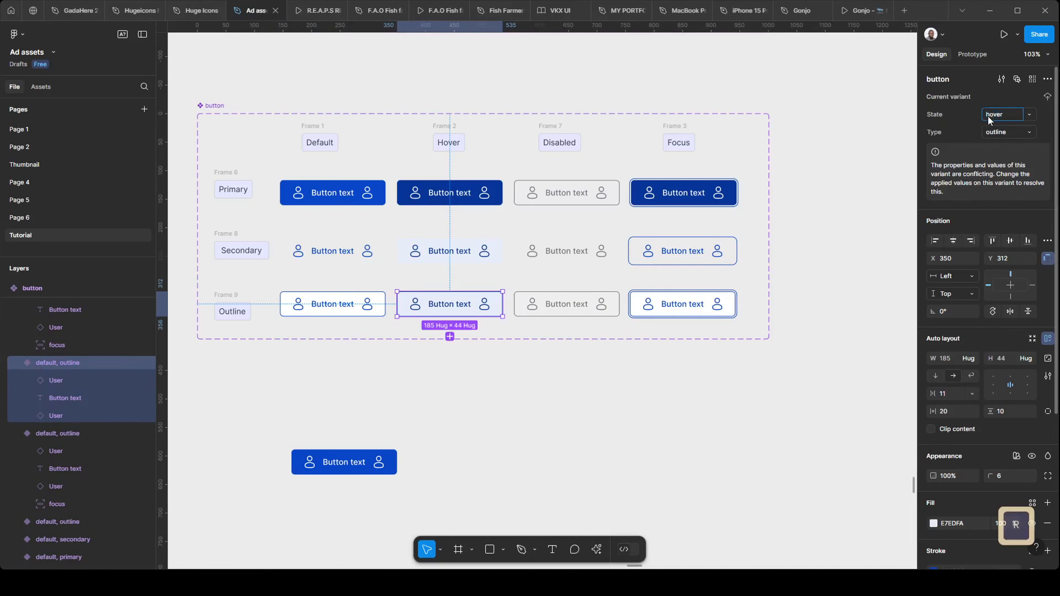
Check the State property of the Outline row's Disabled button and set the Focus button's State to focus.
left_click(540, 306)
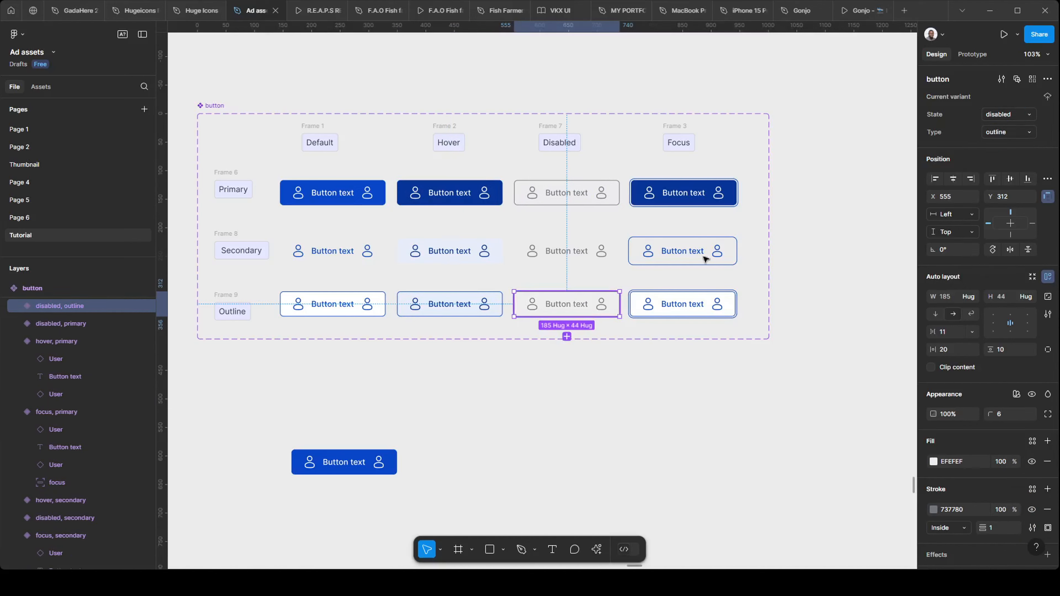
left_click(1028, 118)
left_click(1028, 117)
left_click(710, 302)
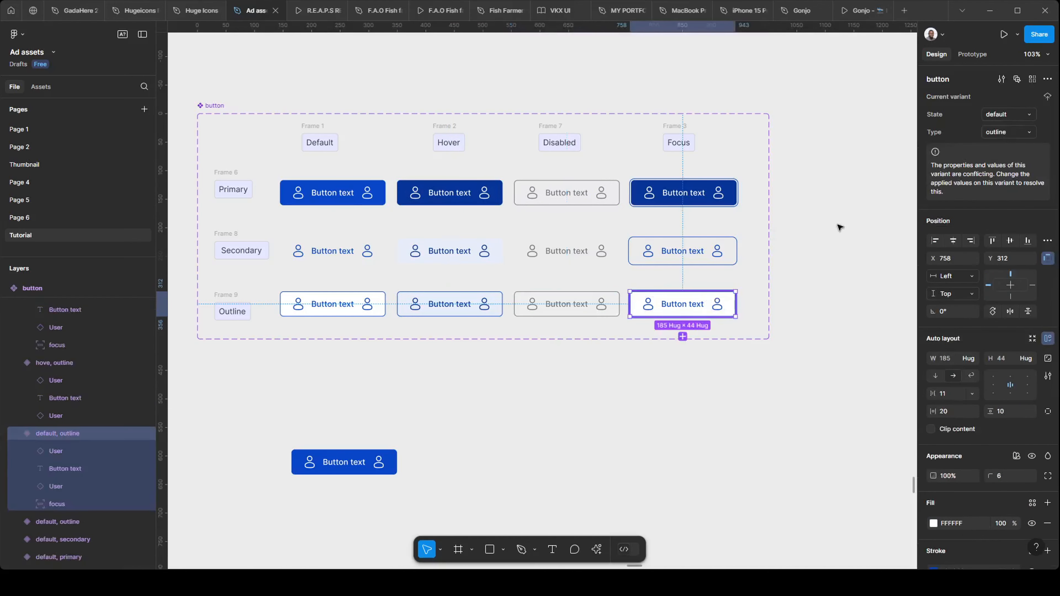
left_click(1020, 119)
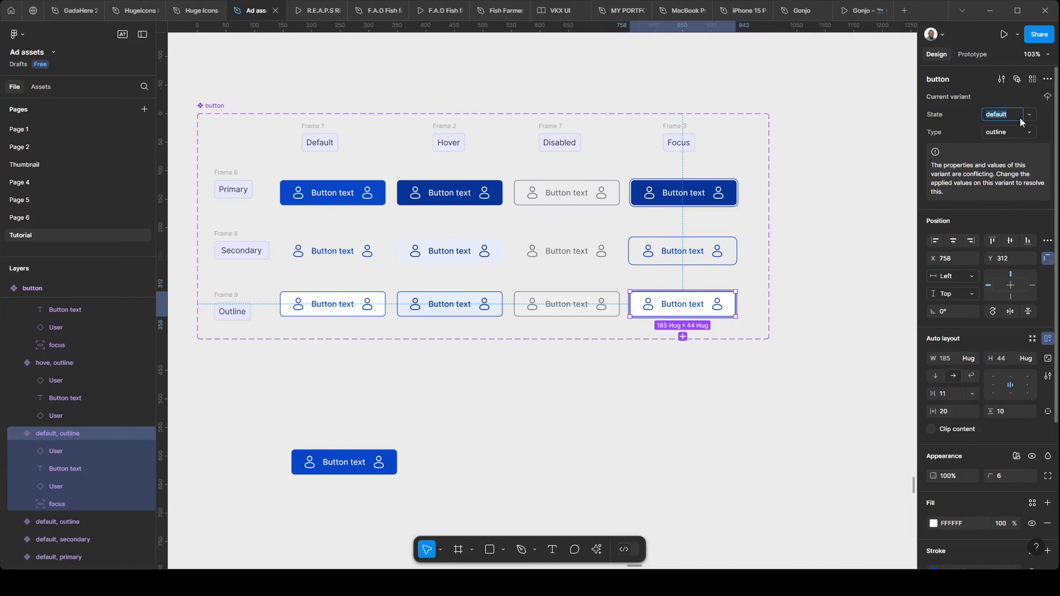
left_click(1034, 118)
left_click(1012, 156)
left_click(528, 374)
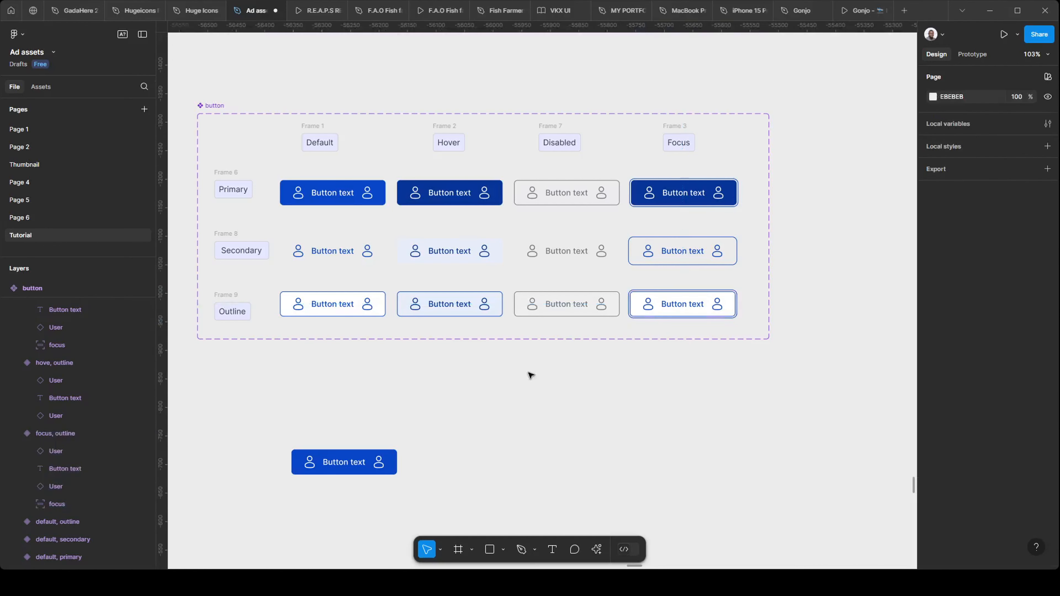
Set the Type of the button instance below the component set to outline and its State to focus.
scroll(294, 449, "down", 2)
left_click(304, 440)
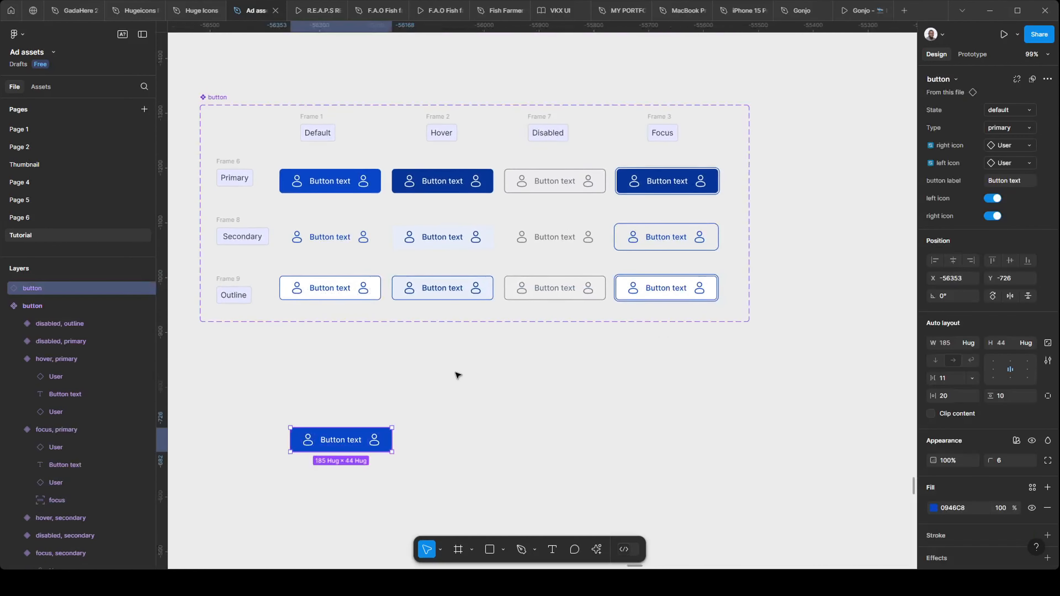
scroll(457, 372, "down", 1)
left_click(1018, 128)
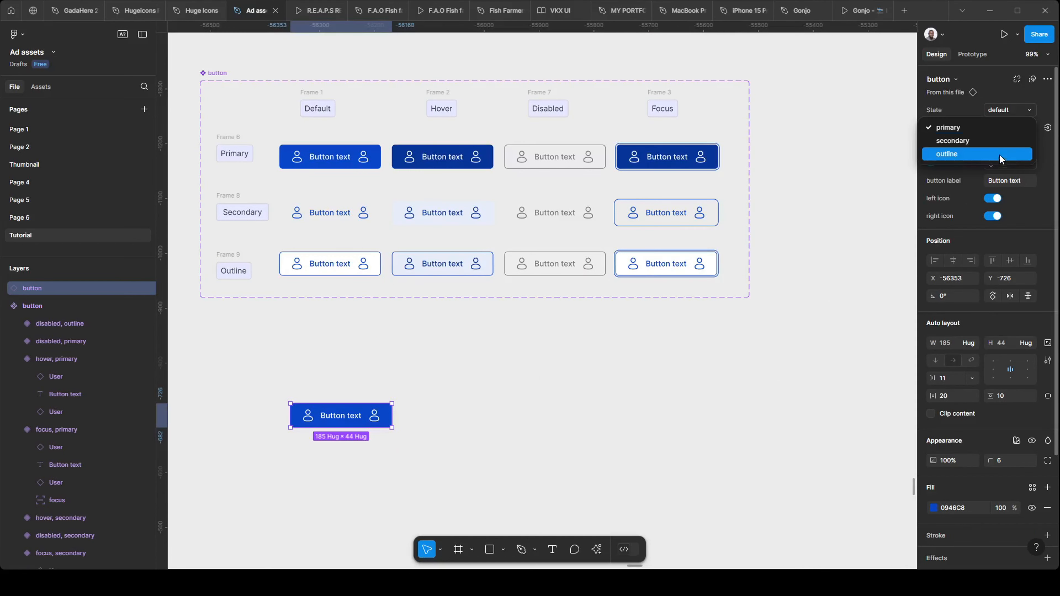
left_click(1001, 157)
left_click(1027, 110)
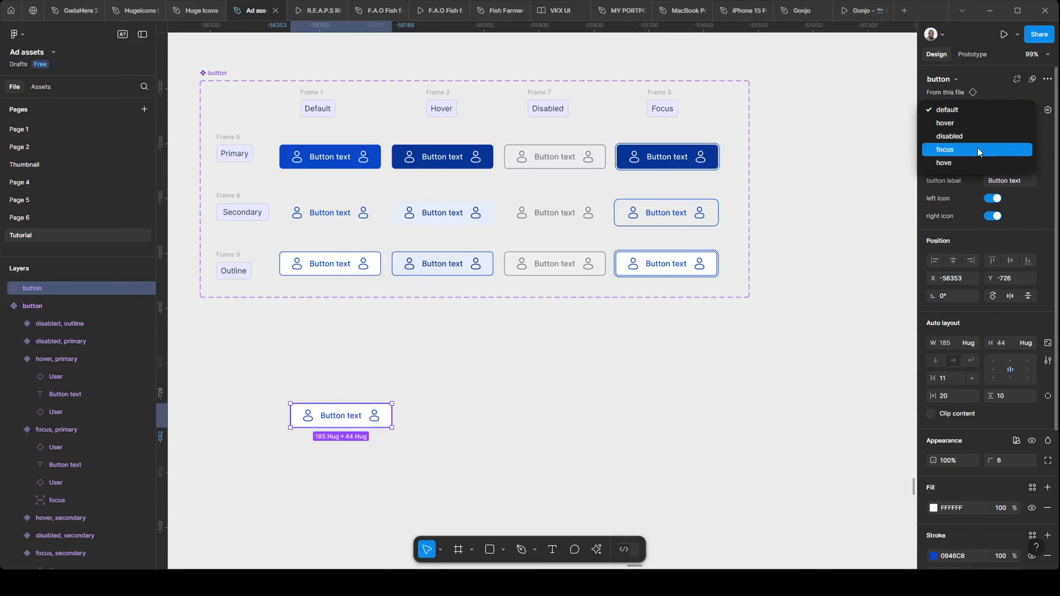
left_click(975, 155)
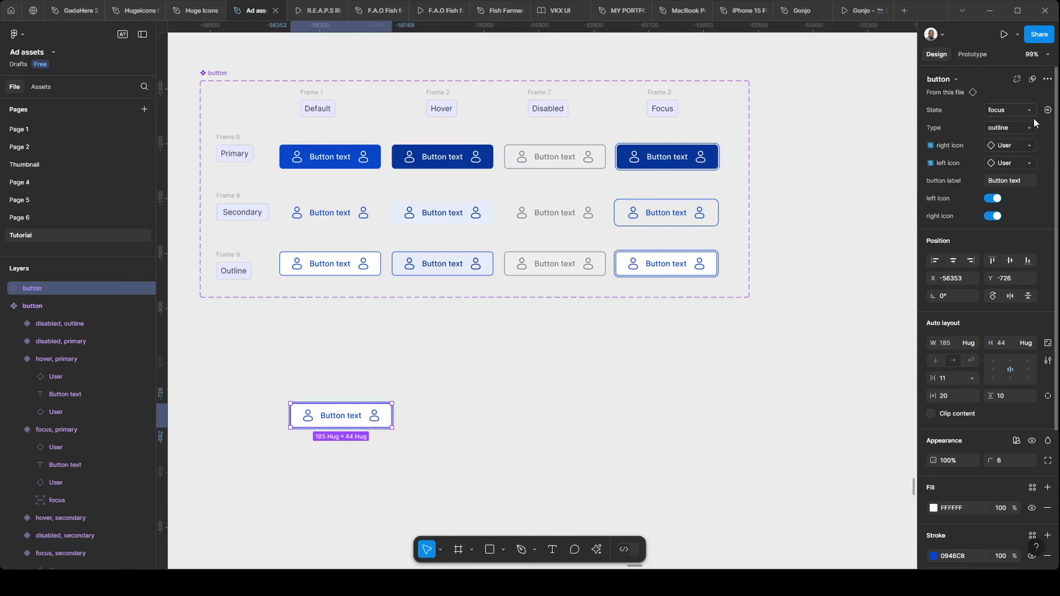
Correct the misspelled "hove" State of the Outline row's button in the Hover column to hover.
left_click(1028, 113)
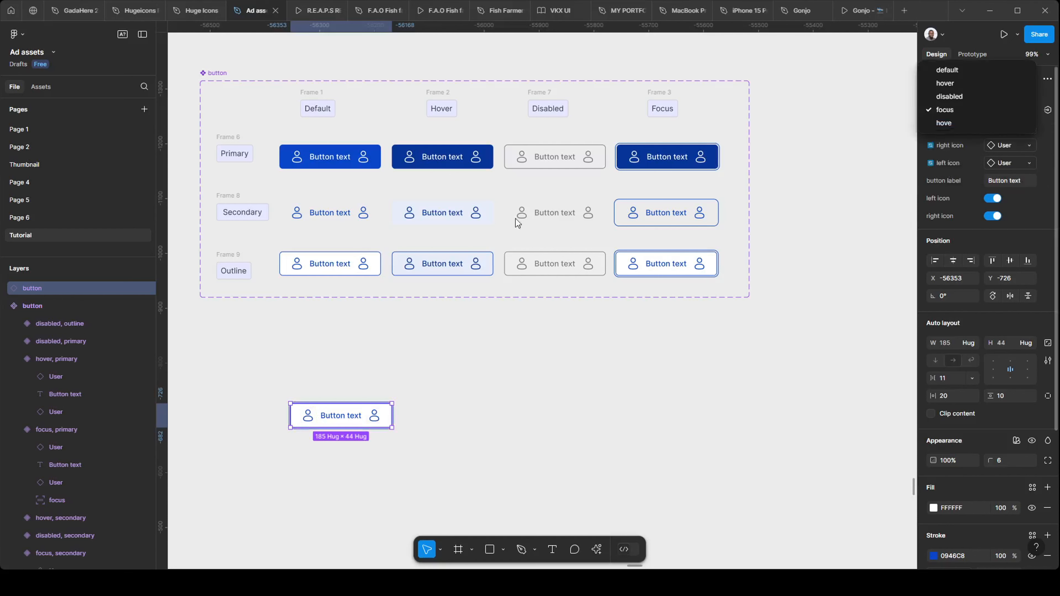
left_click(423, 278)
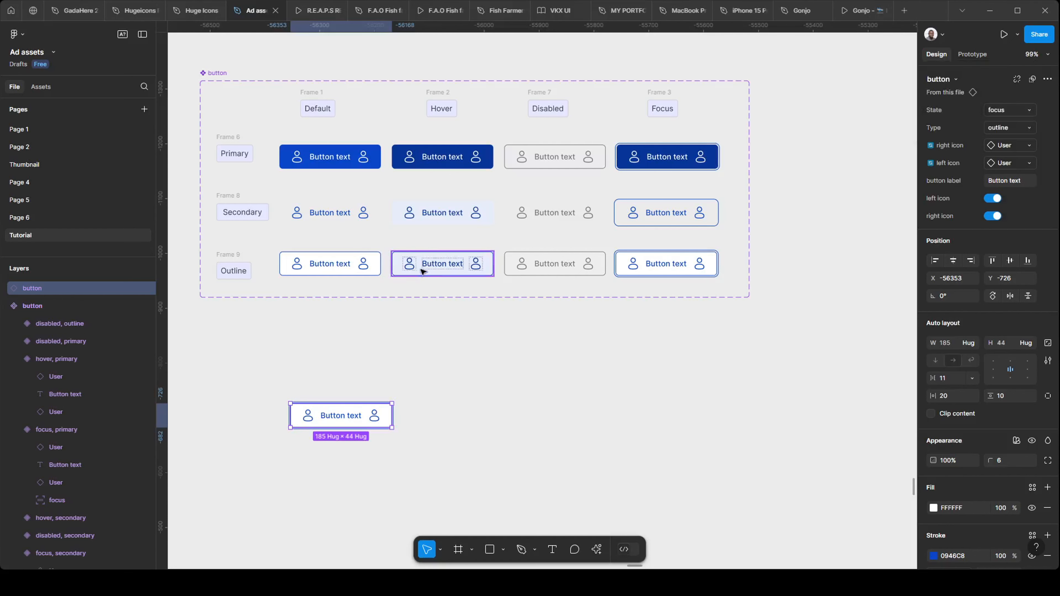
left_click(326, 268)
left_click(407, 265)
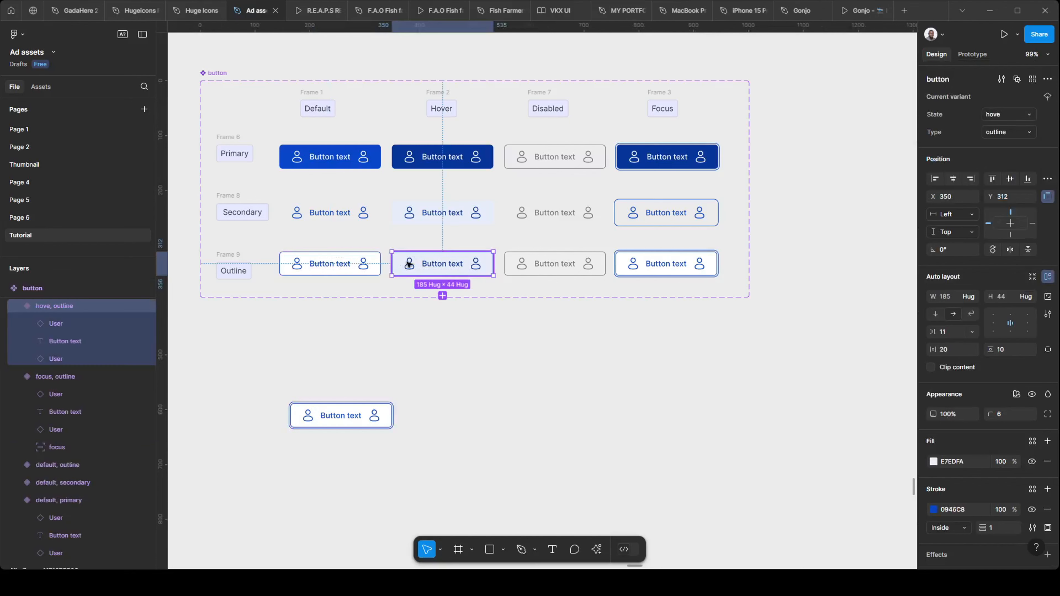
left_click(1028, 117)
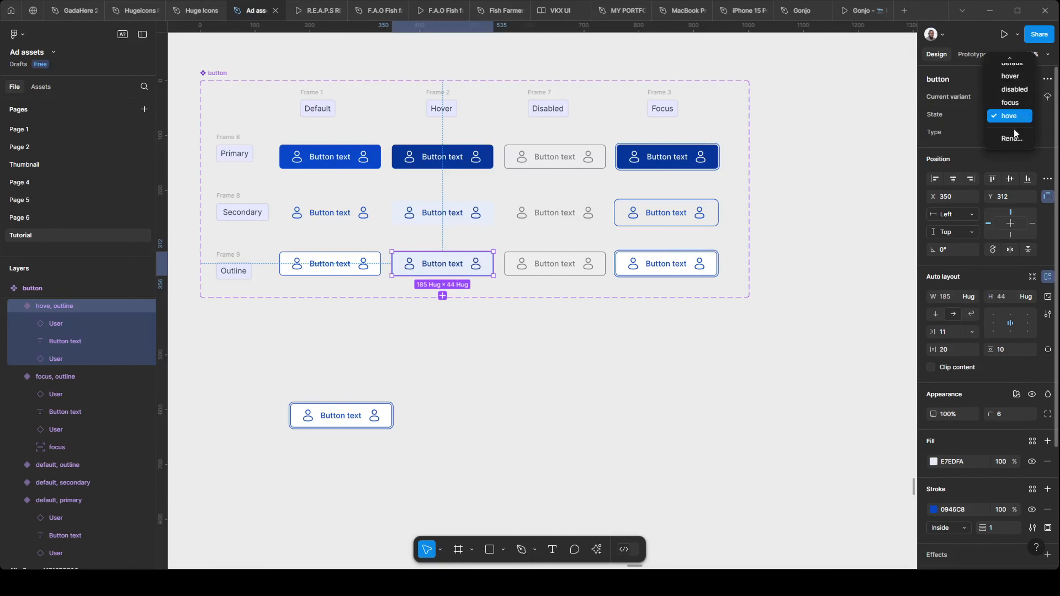
left_click(1017, 76)
left_click(471, 366)
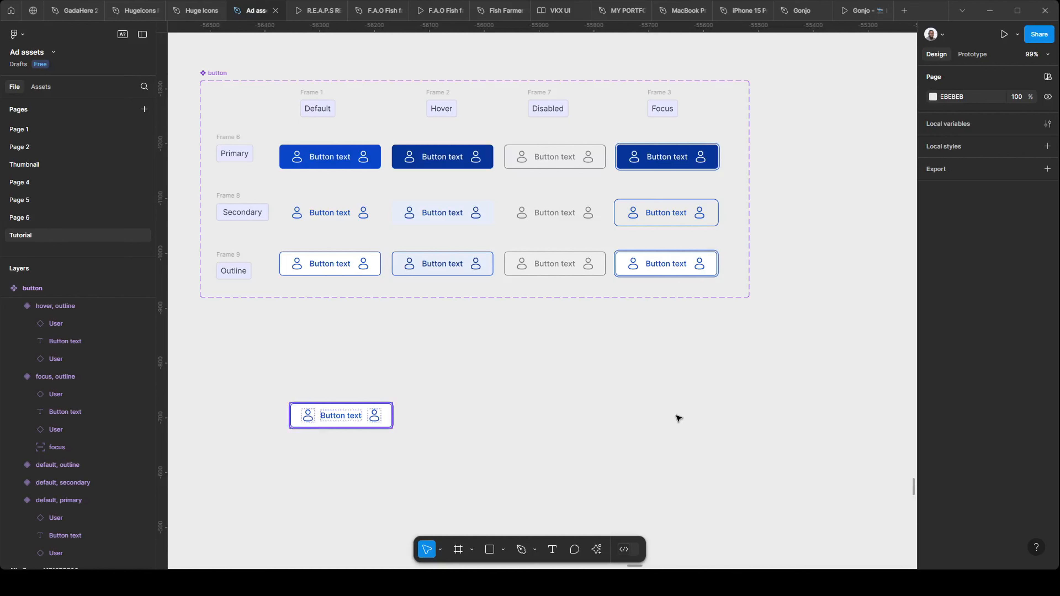
Reorder the component set's properties after Type: button label, left icon toggle, left icon swap, right icon toggle, right icon swap.
left_click(353, 416)
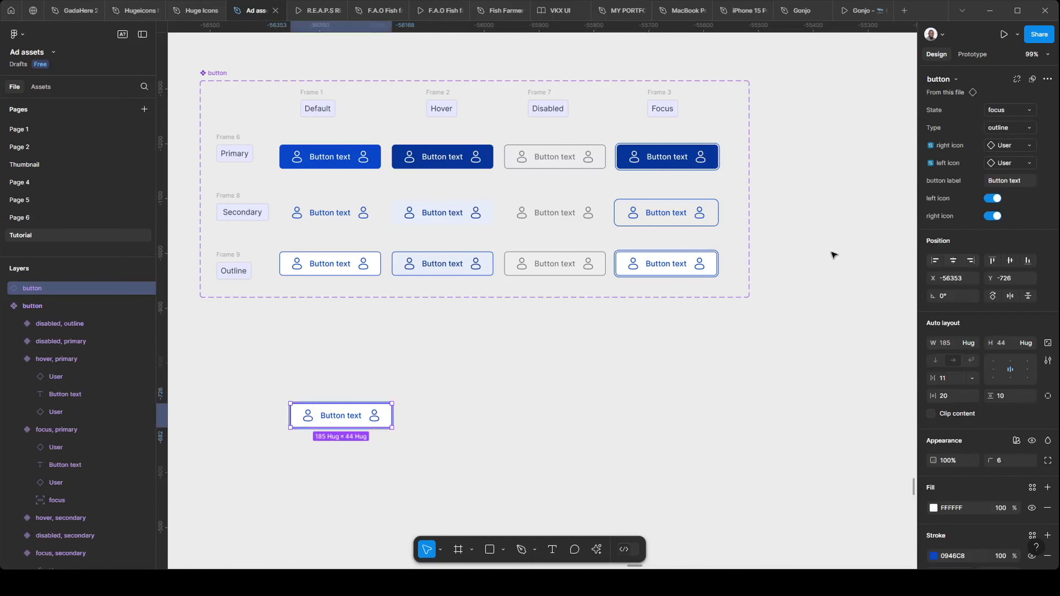
scroll(434, 229, "up", 1)
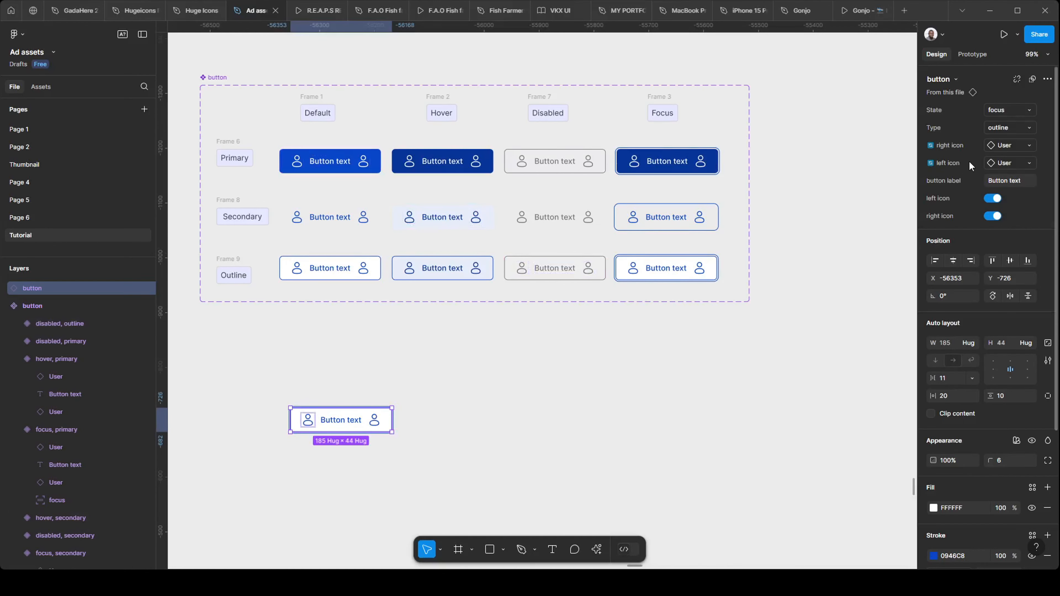
left_click(226, 79)
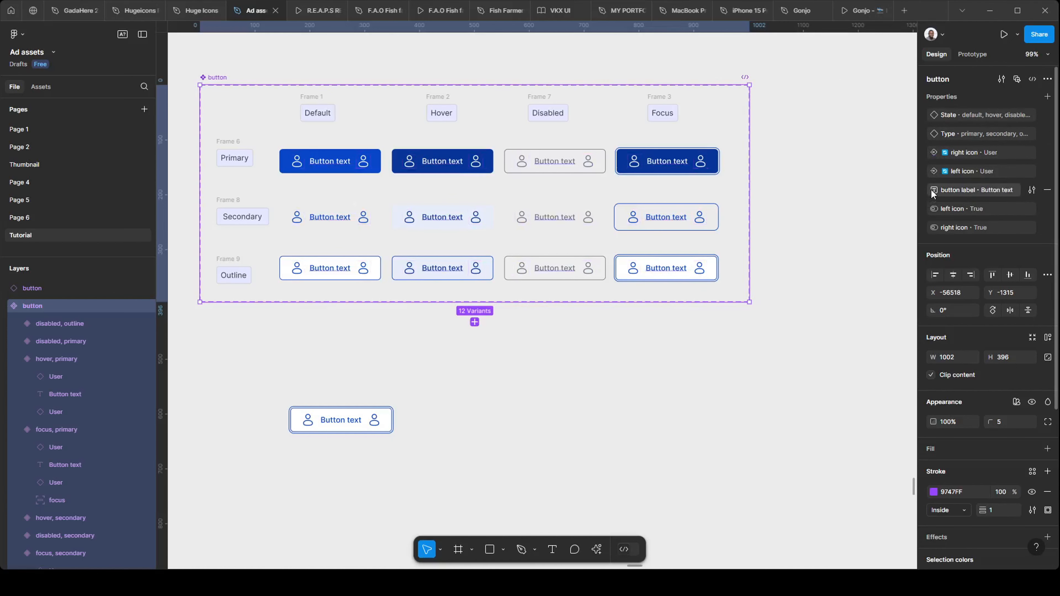
left_click_drag(932, 193, 932, 144)
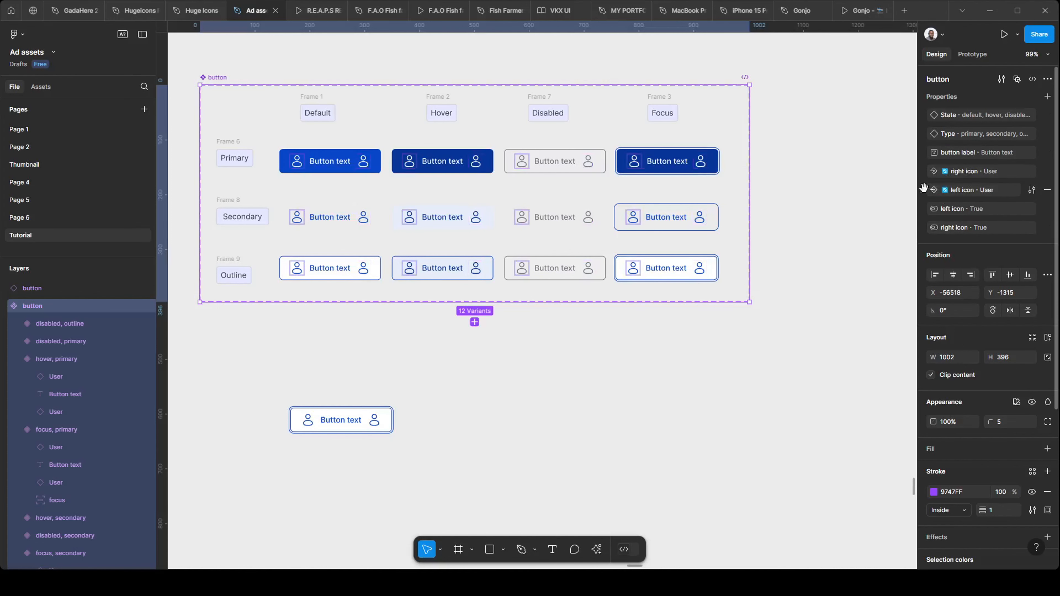
left_click_drag(924, 188, 925, 167)
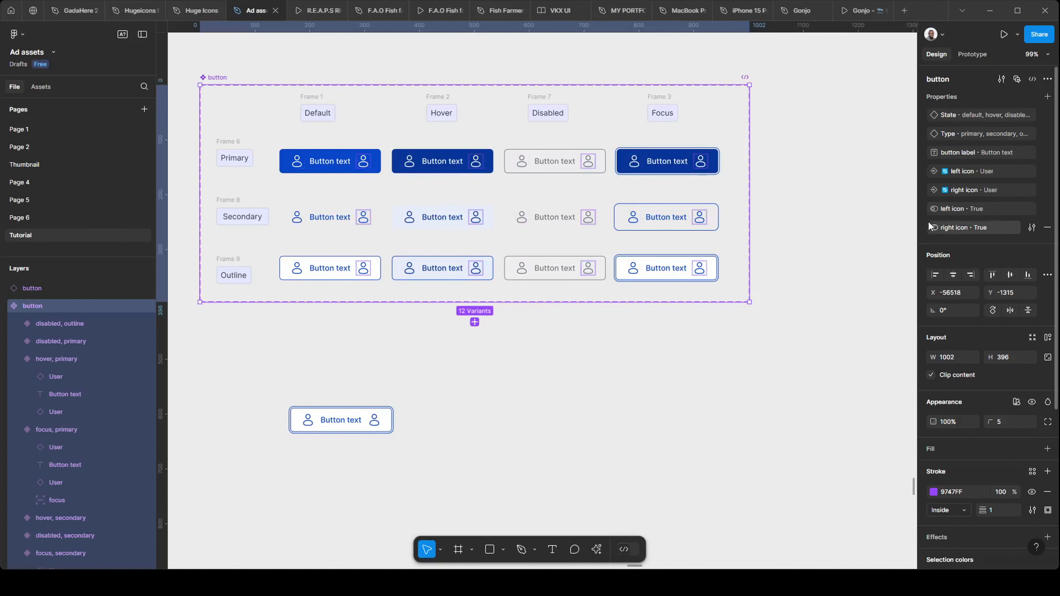
left_click_drag(927, 208, 932, 166)
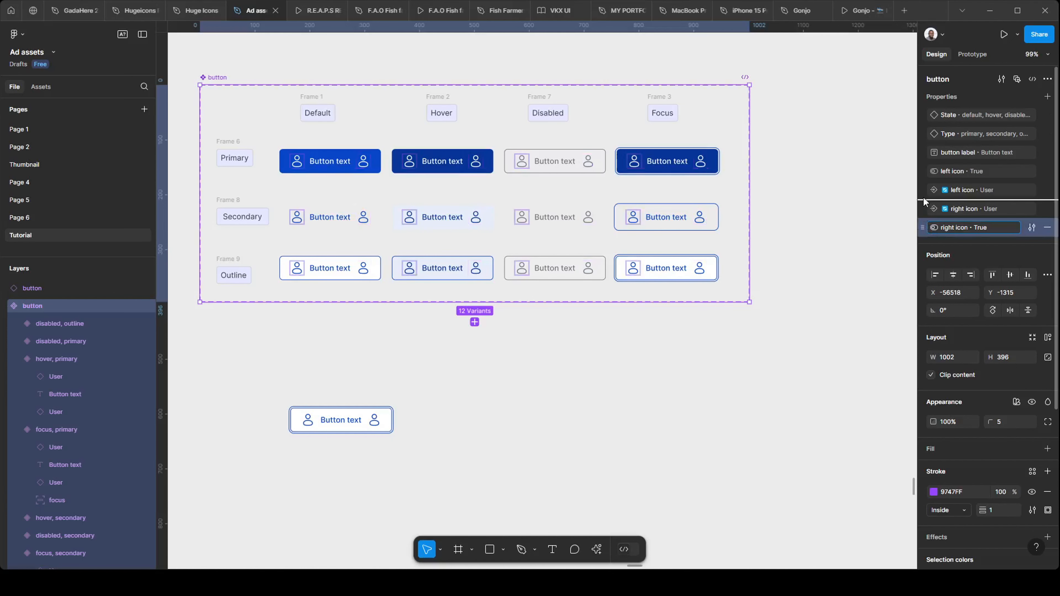
left_click(527, 450)
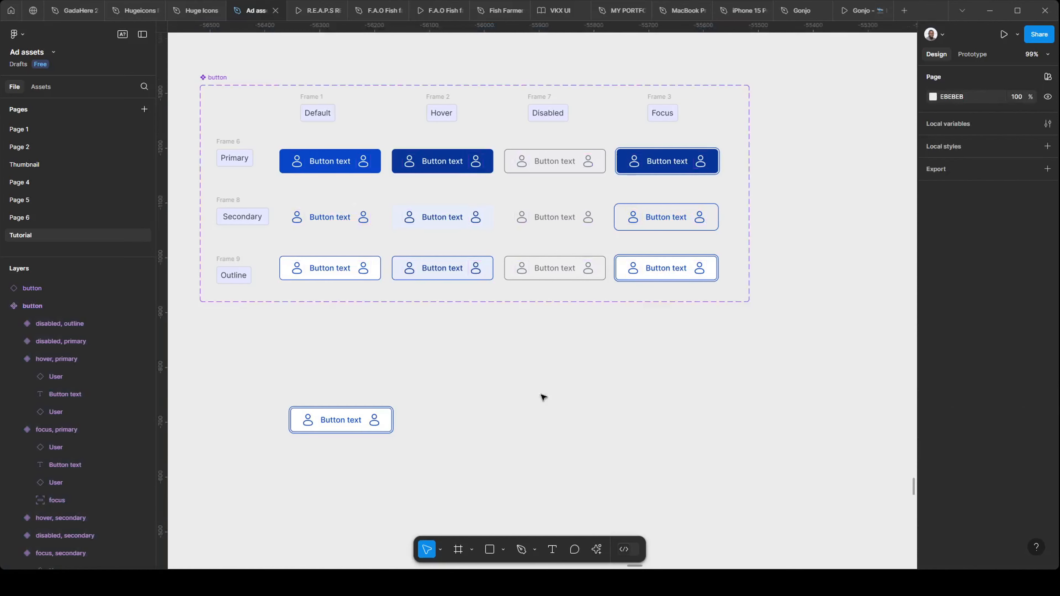
Test the instance's left icon and right icon visibility by switching each one off and back on.
scroll(542, 396, "down", 1)
scroll(542, 397, "left", 1)
left_click(379, 411)
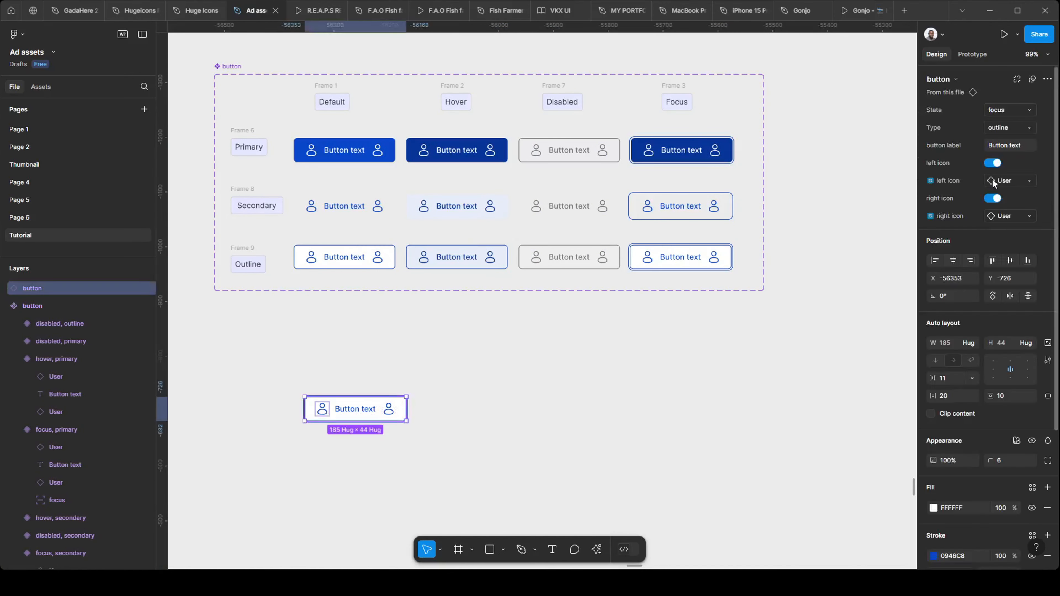
left_click(996, 163)
left_click(996, 163)
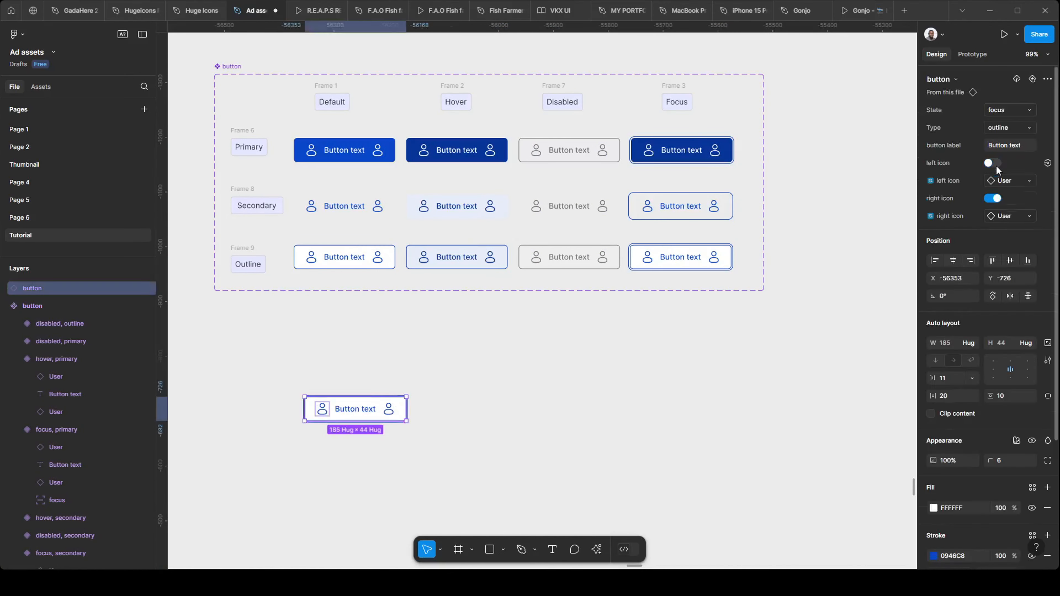
left_click(994, 198)
left_click(994, 199)
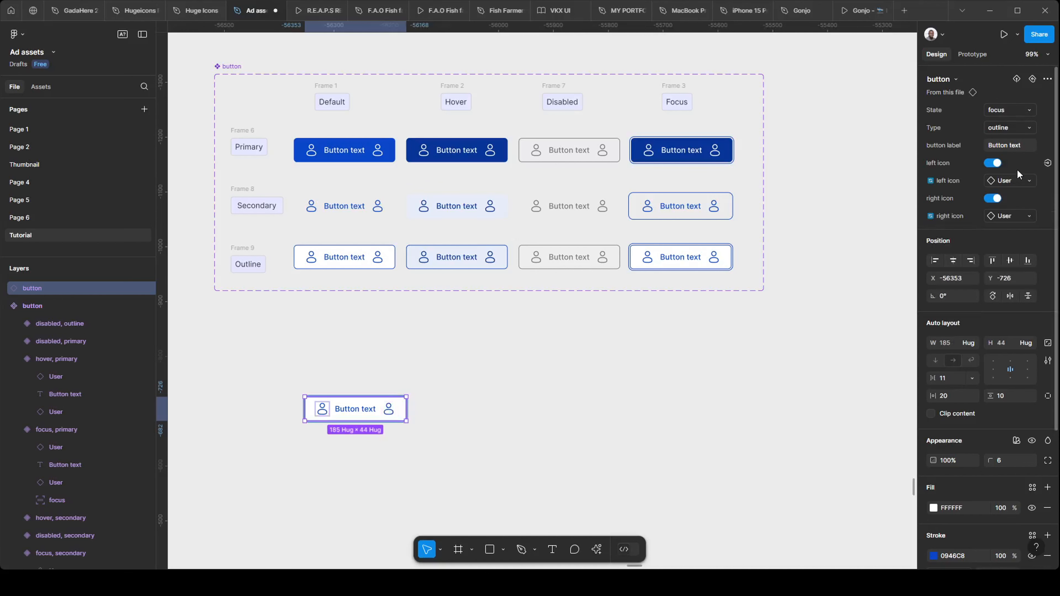
Swap the instance's left icon for the user icon with a raised hand and its right icon for User Id.
left_click(1002, 182)
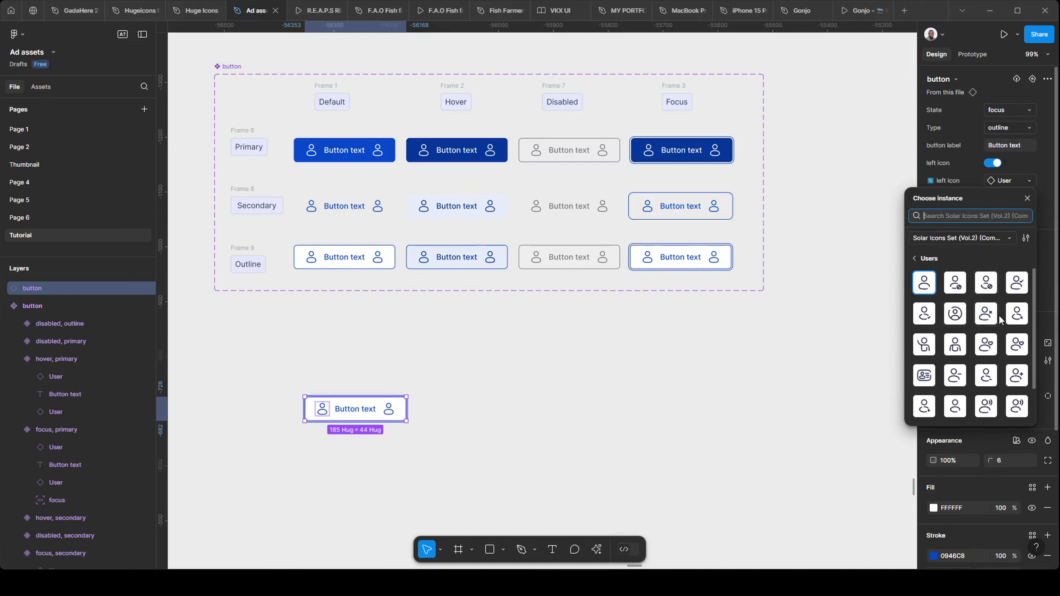
key("Escape")
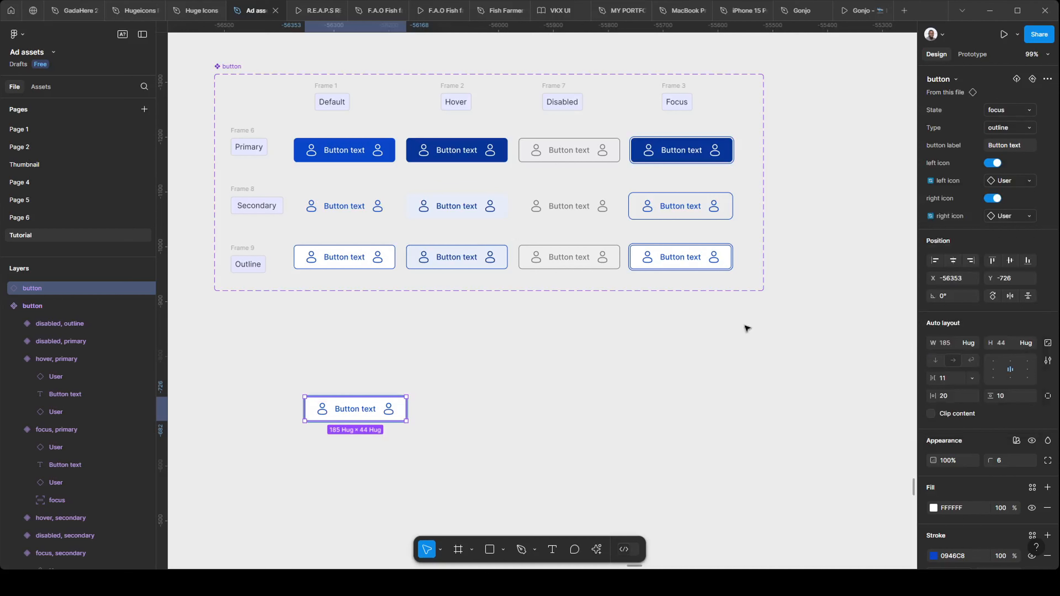
left_click(999, 216)
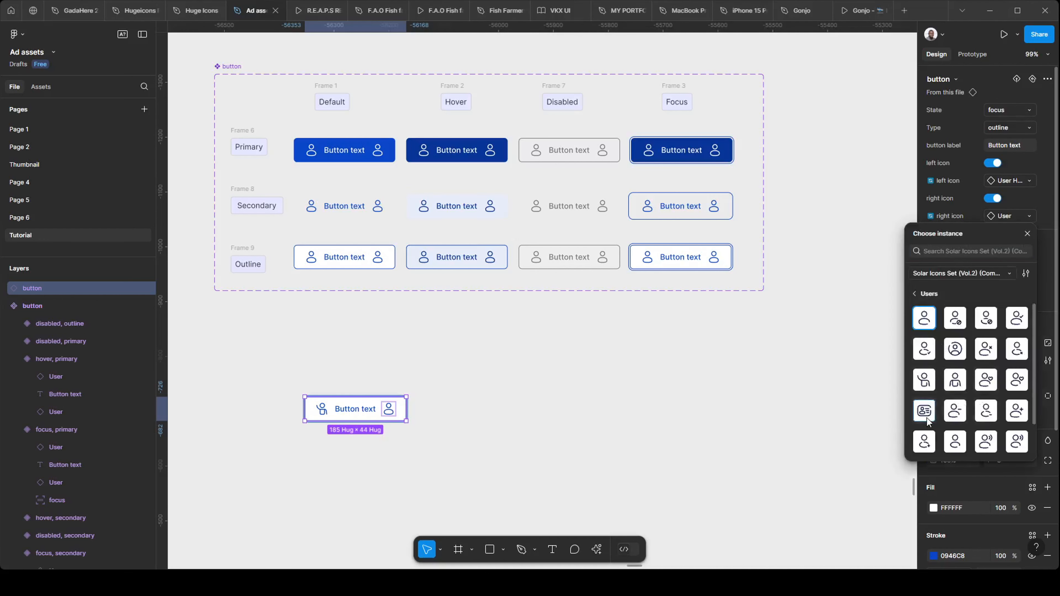
key("Escape")
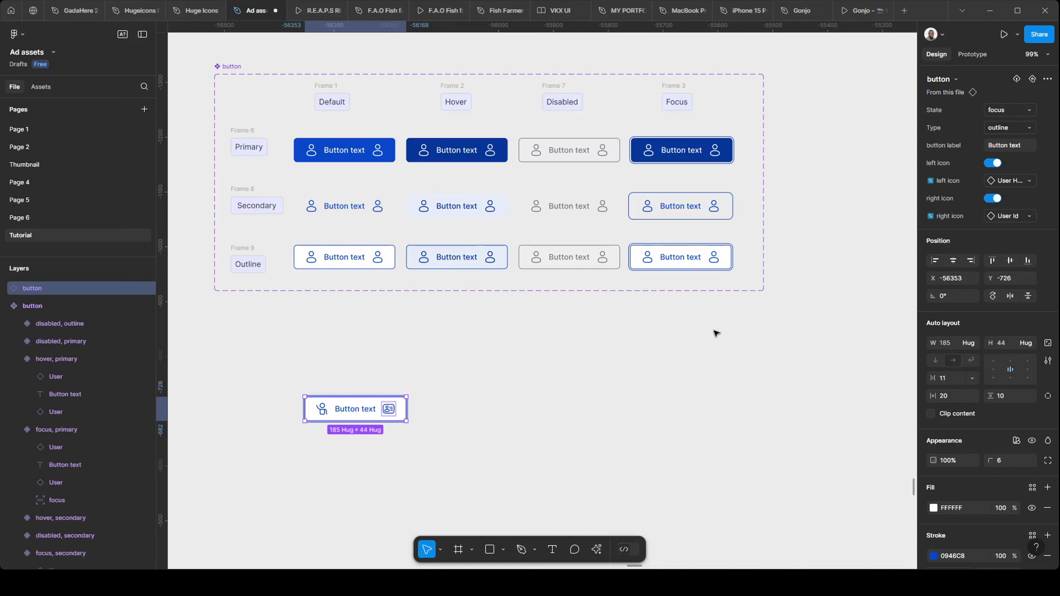
left_click(716, 333)
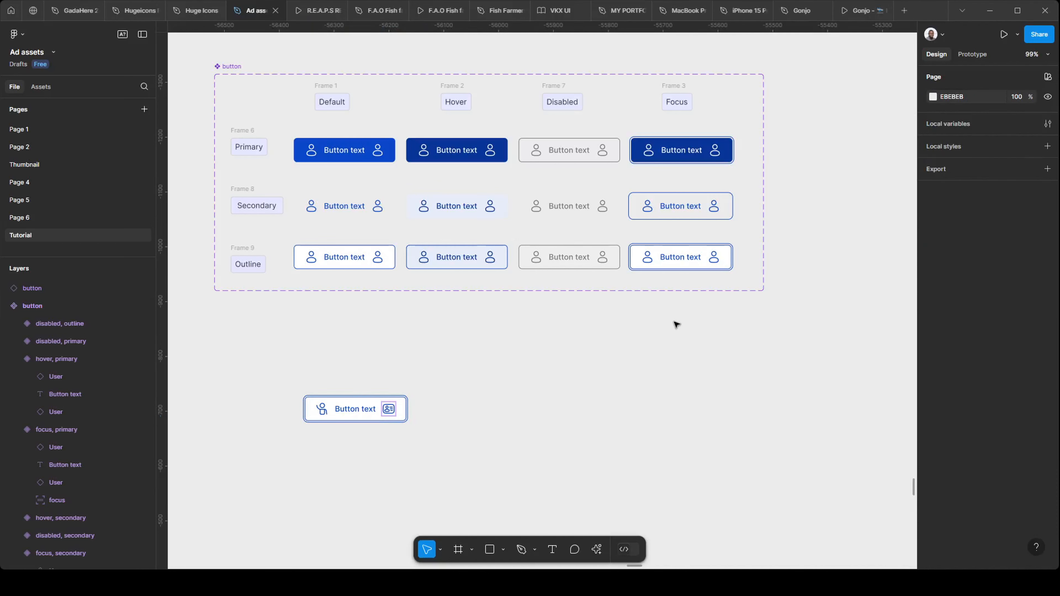